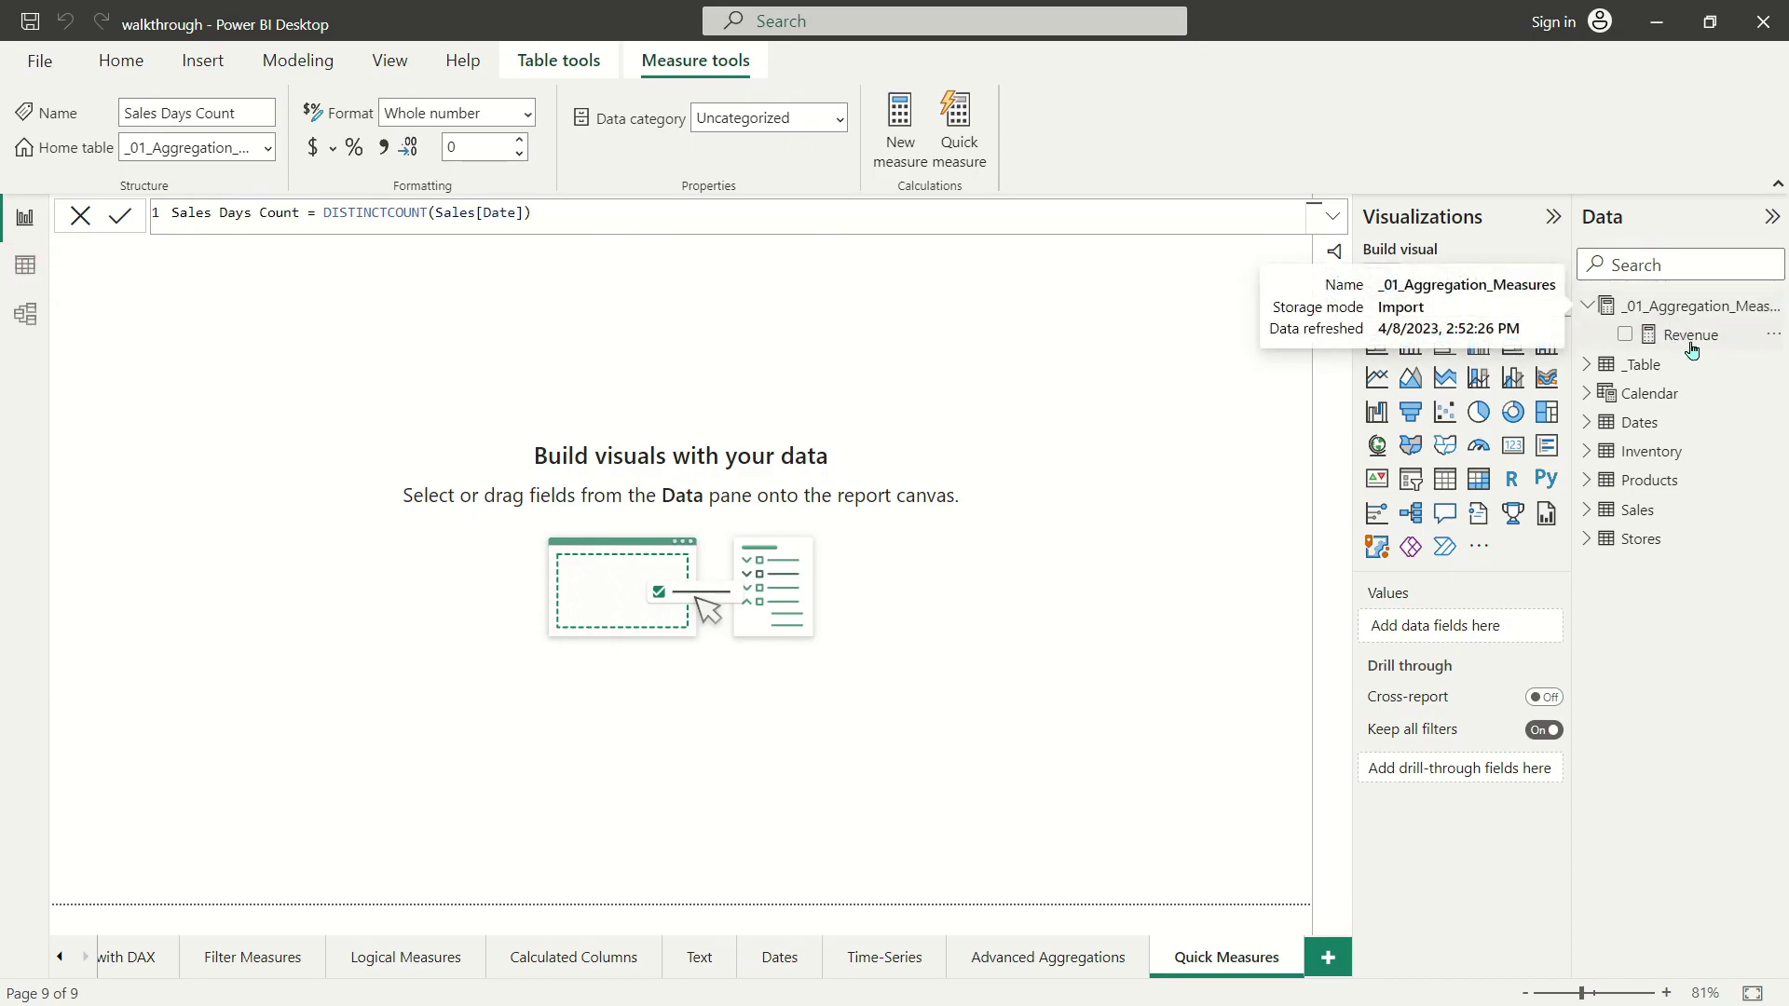
{"action": "left_click", "coordinate": [25, 266]}
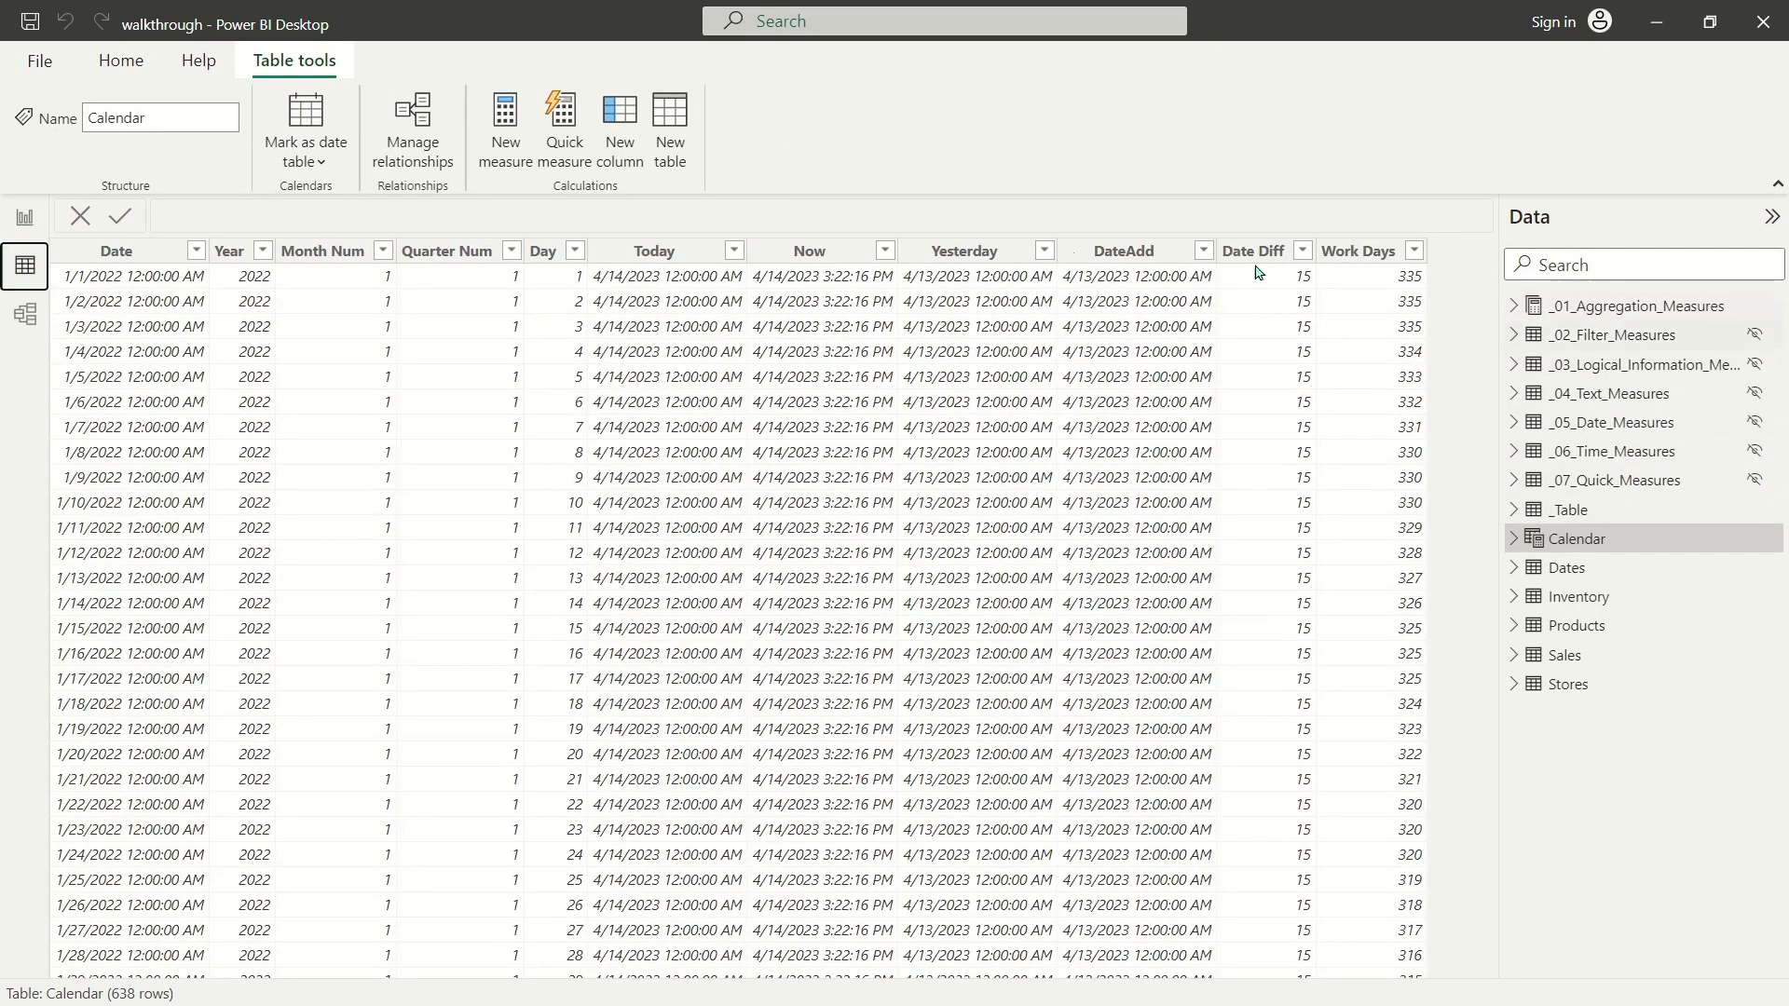
{"action": "left_click", "coordinate": [23, 218]}
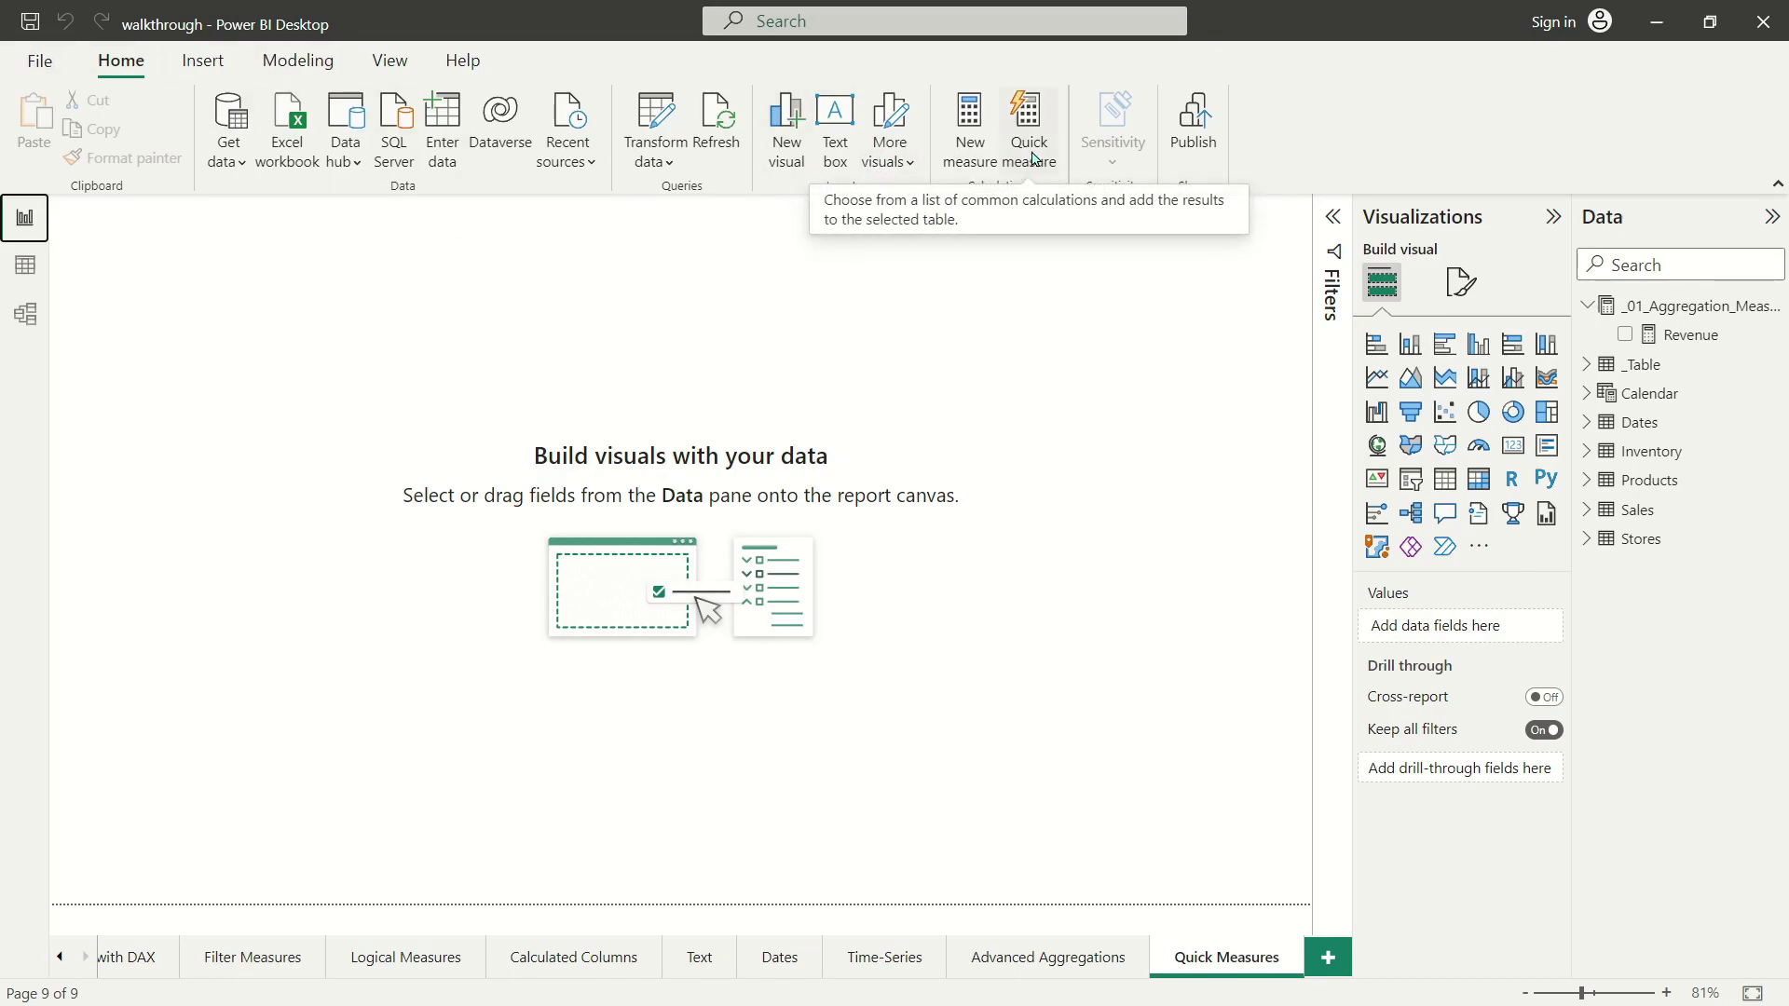
{"action": "left_click", "coordinate": [297, 61]}
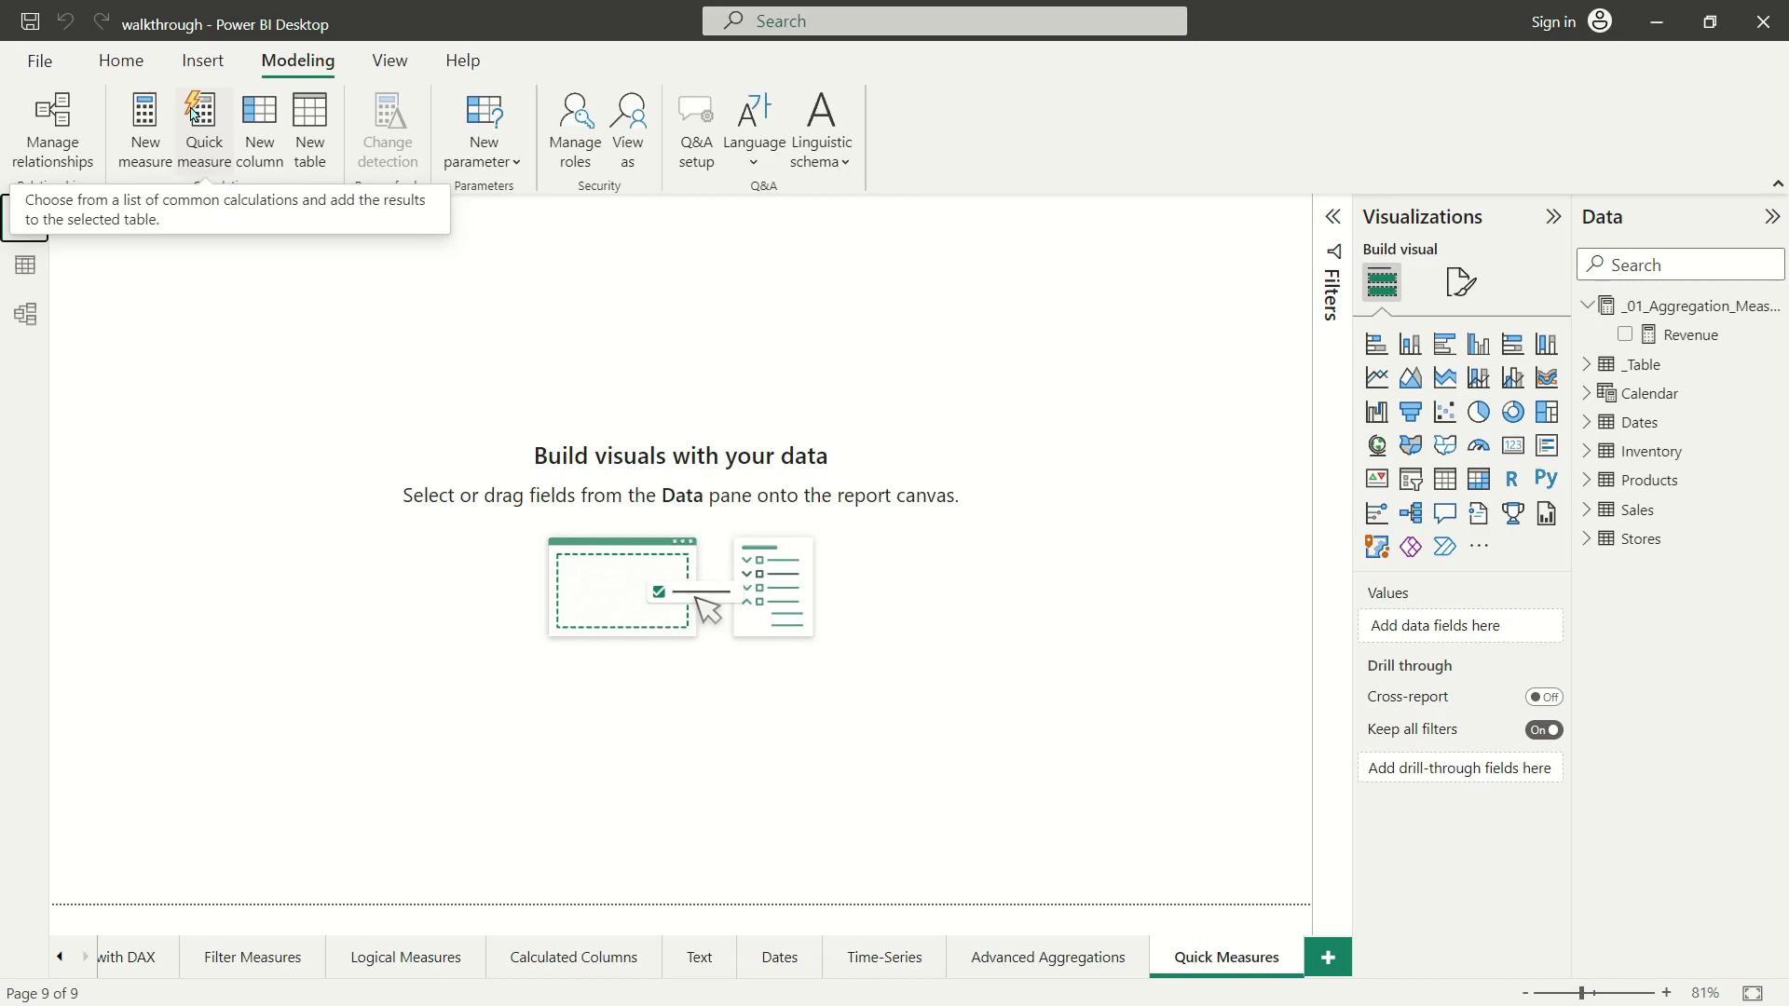
Start a new quick measure based on Revenue, review the available calculations and choose Average per category.
{"action": "right_click", "coordinate": [1704, 343]}
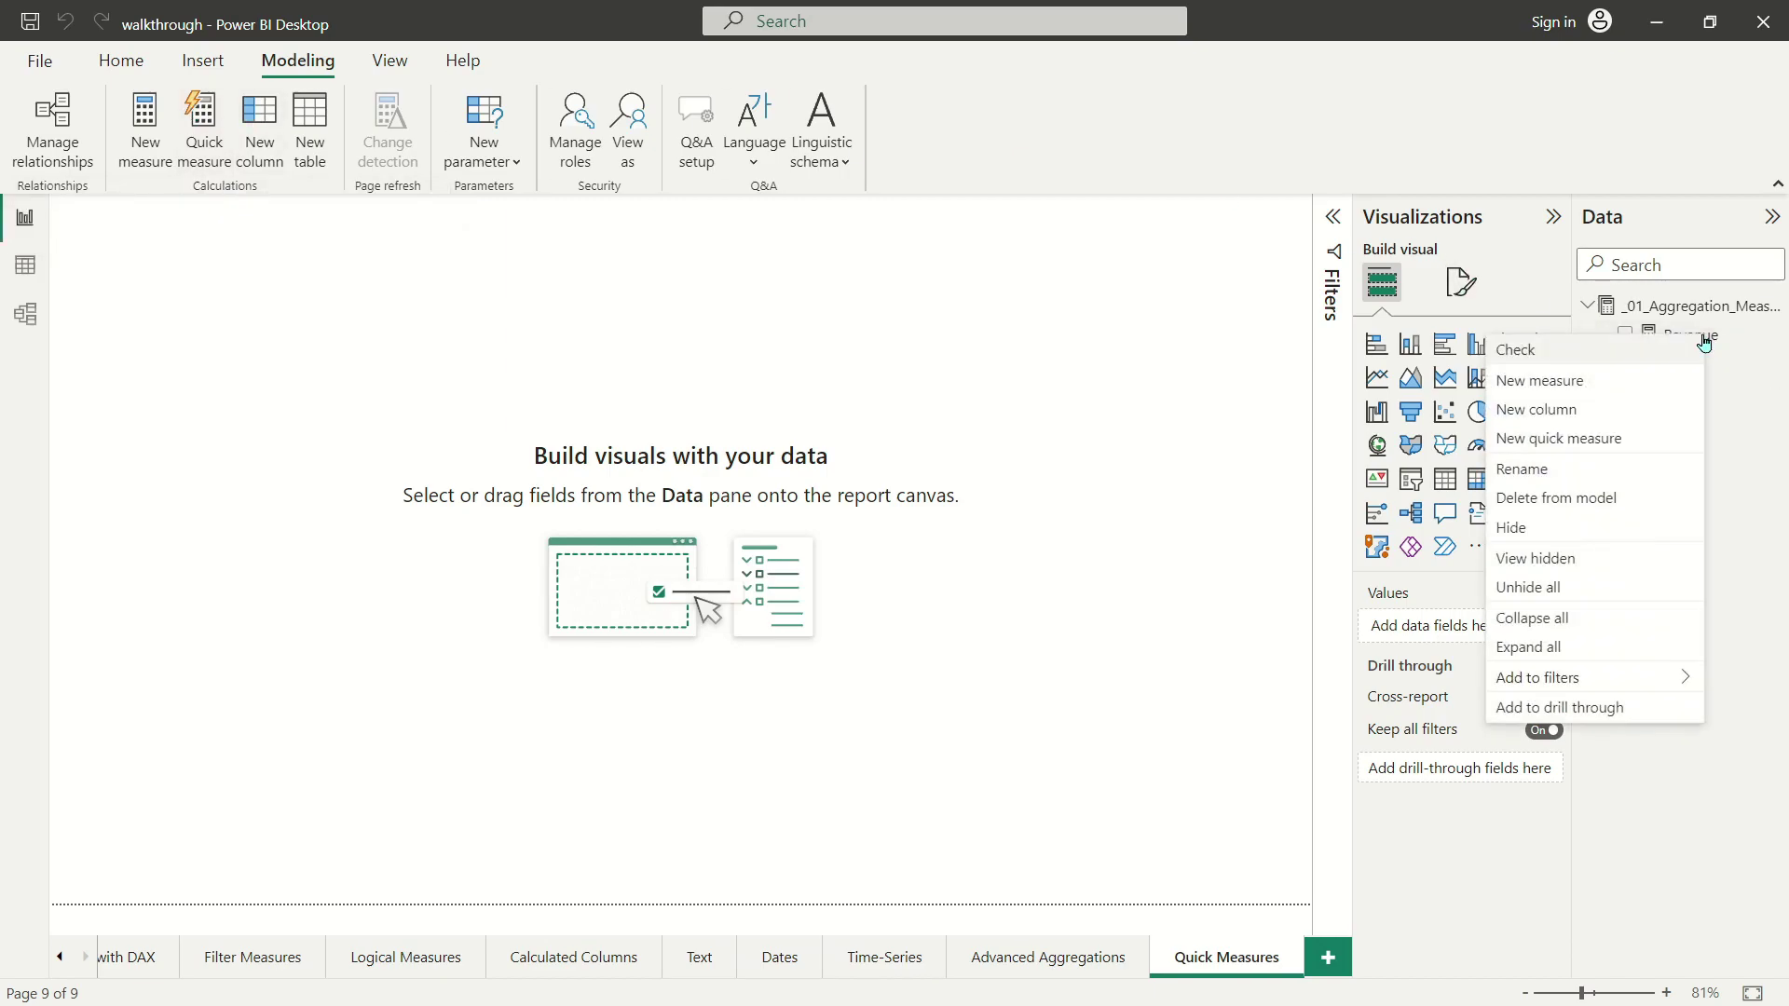
{"action": "left_click", "coordinate": [1597, 444]}
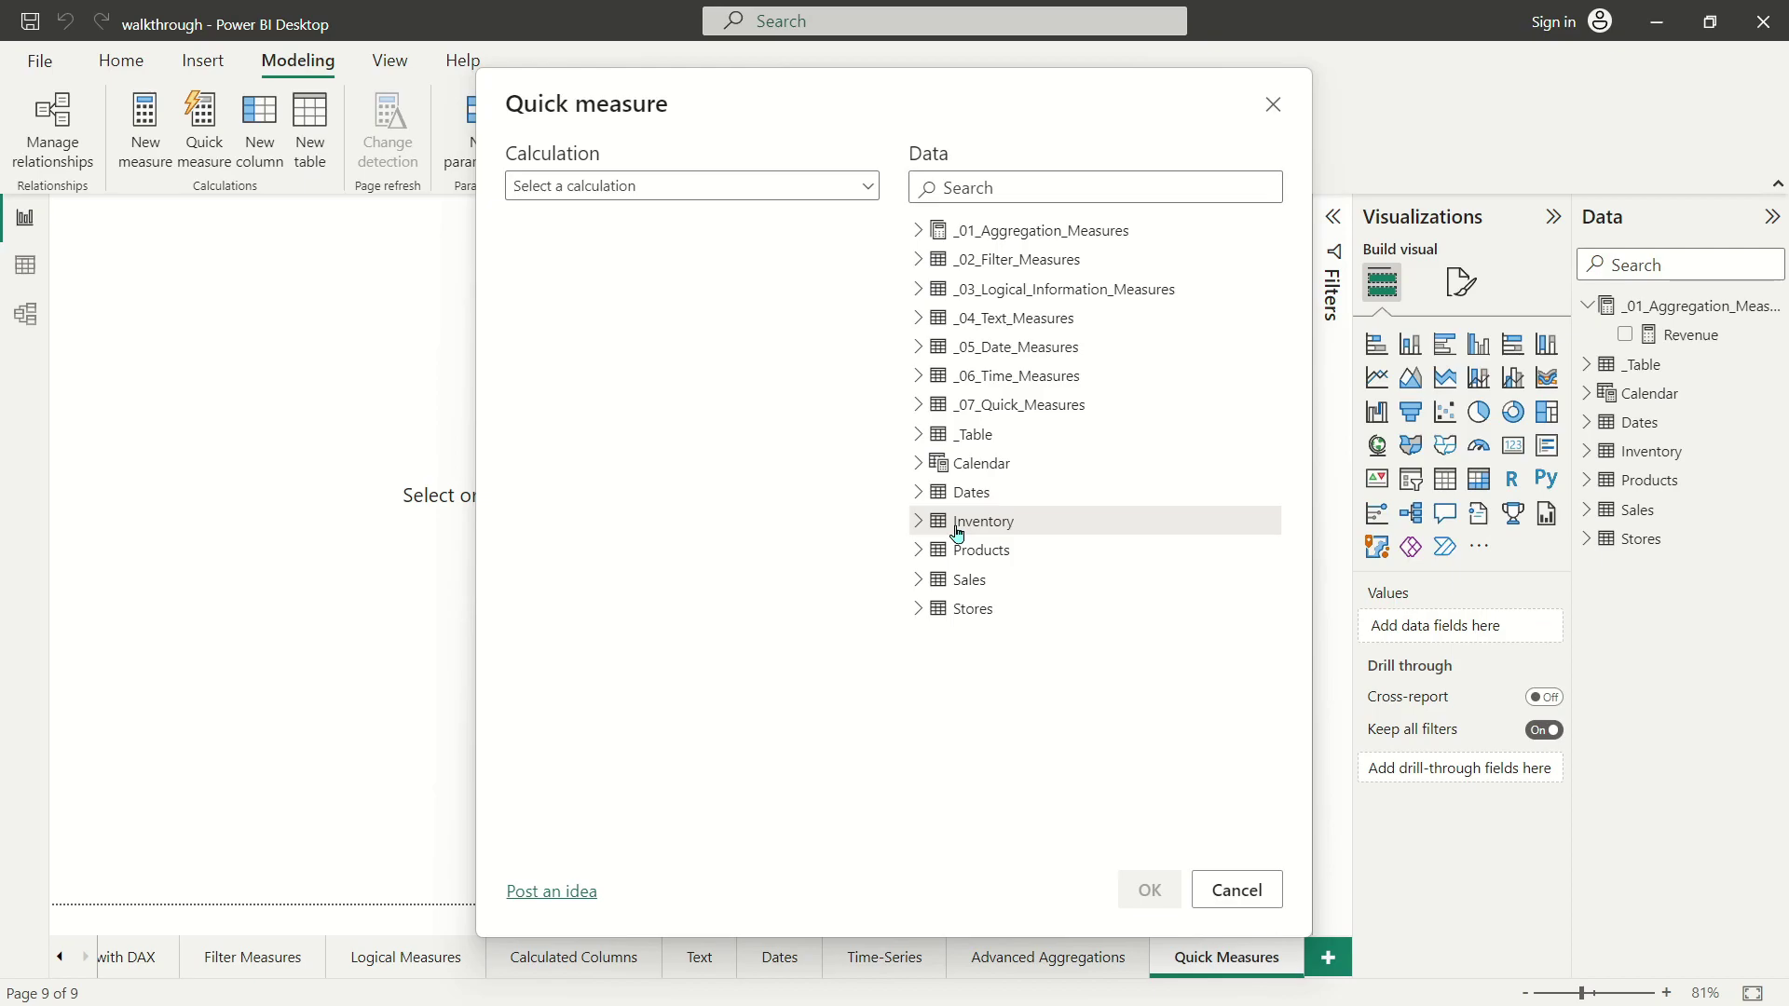
{"action": "left_click", "coordinate": [699, 189]}
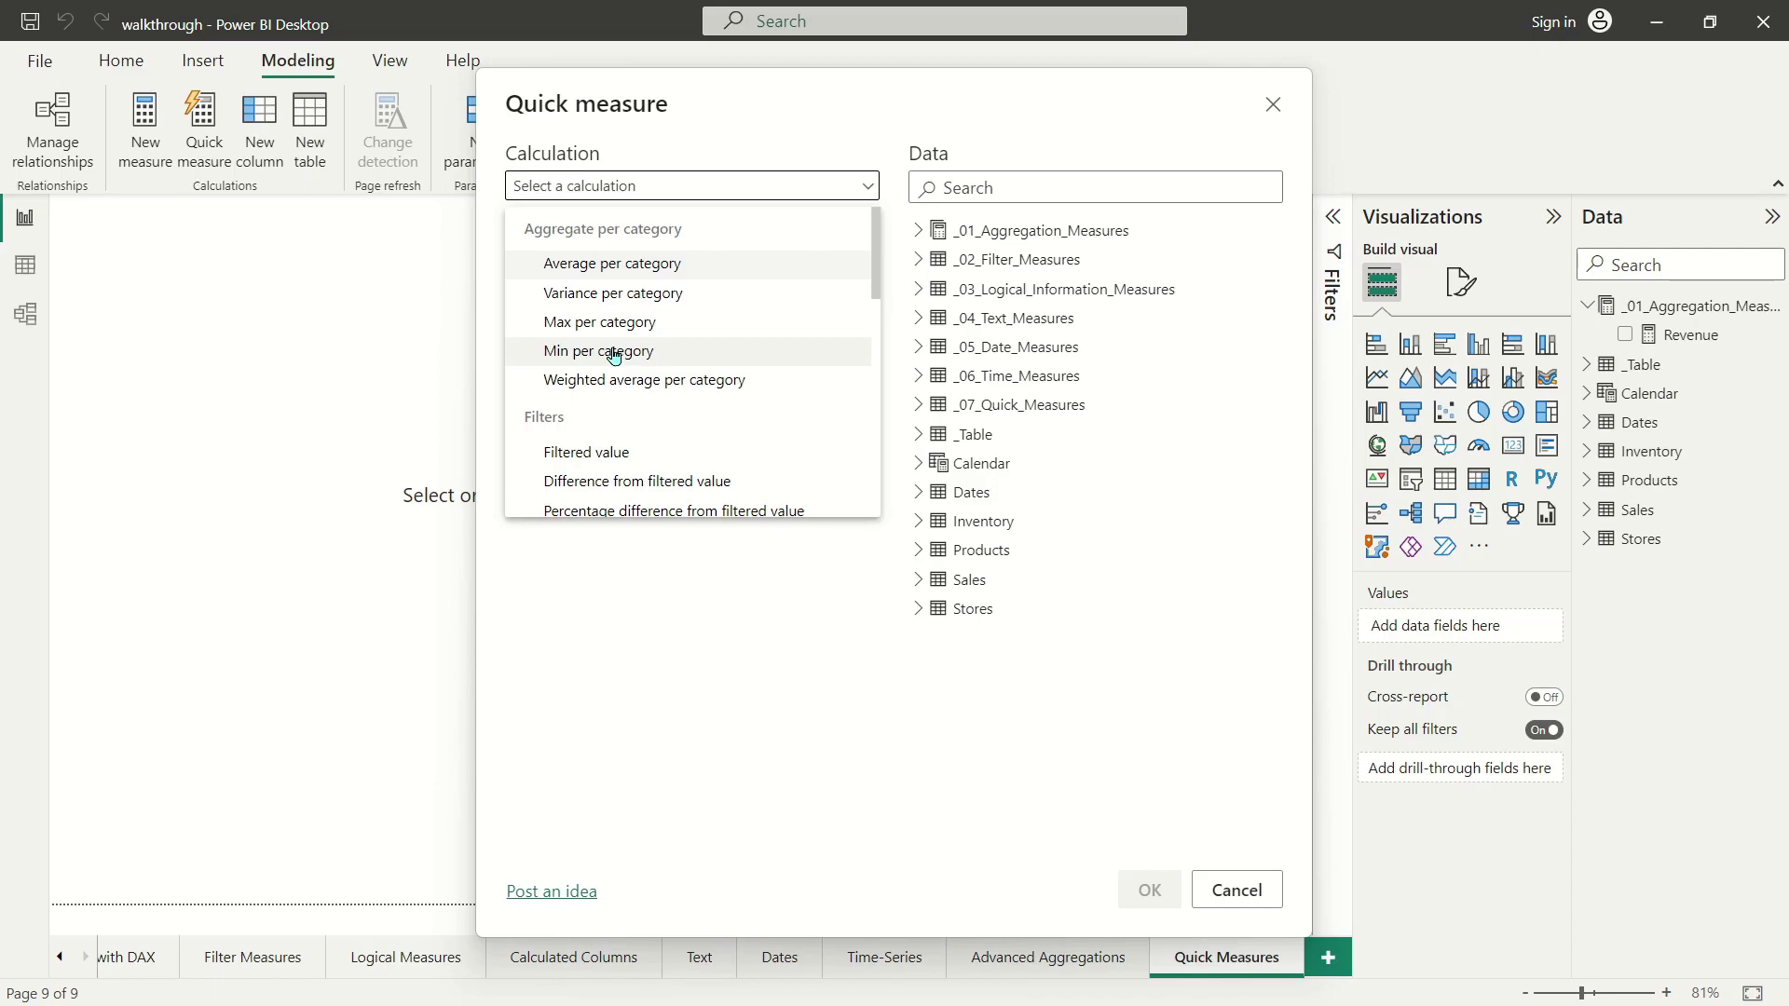
{"action": "scroll", "coordinate": [614, 357], "scroll_direction": "down", "scroll_amount": 2}
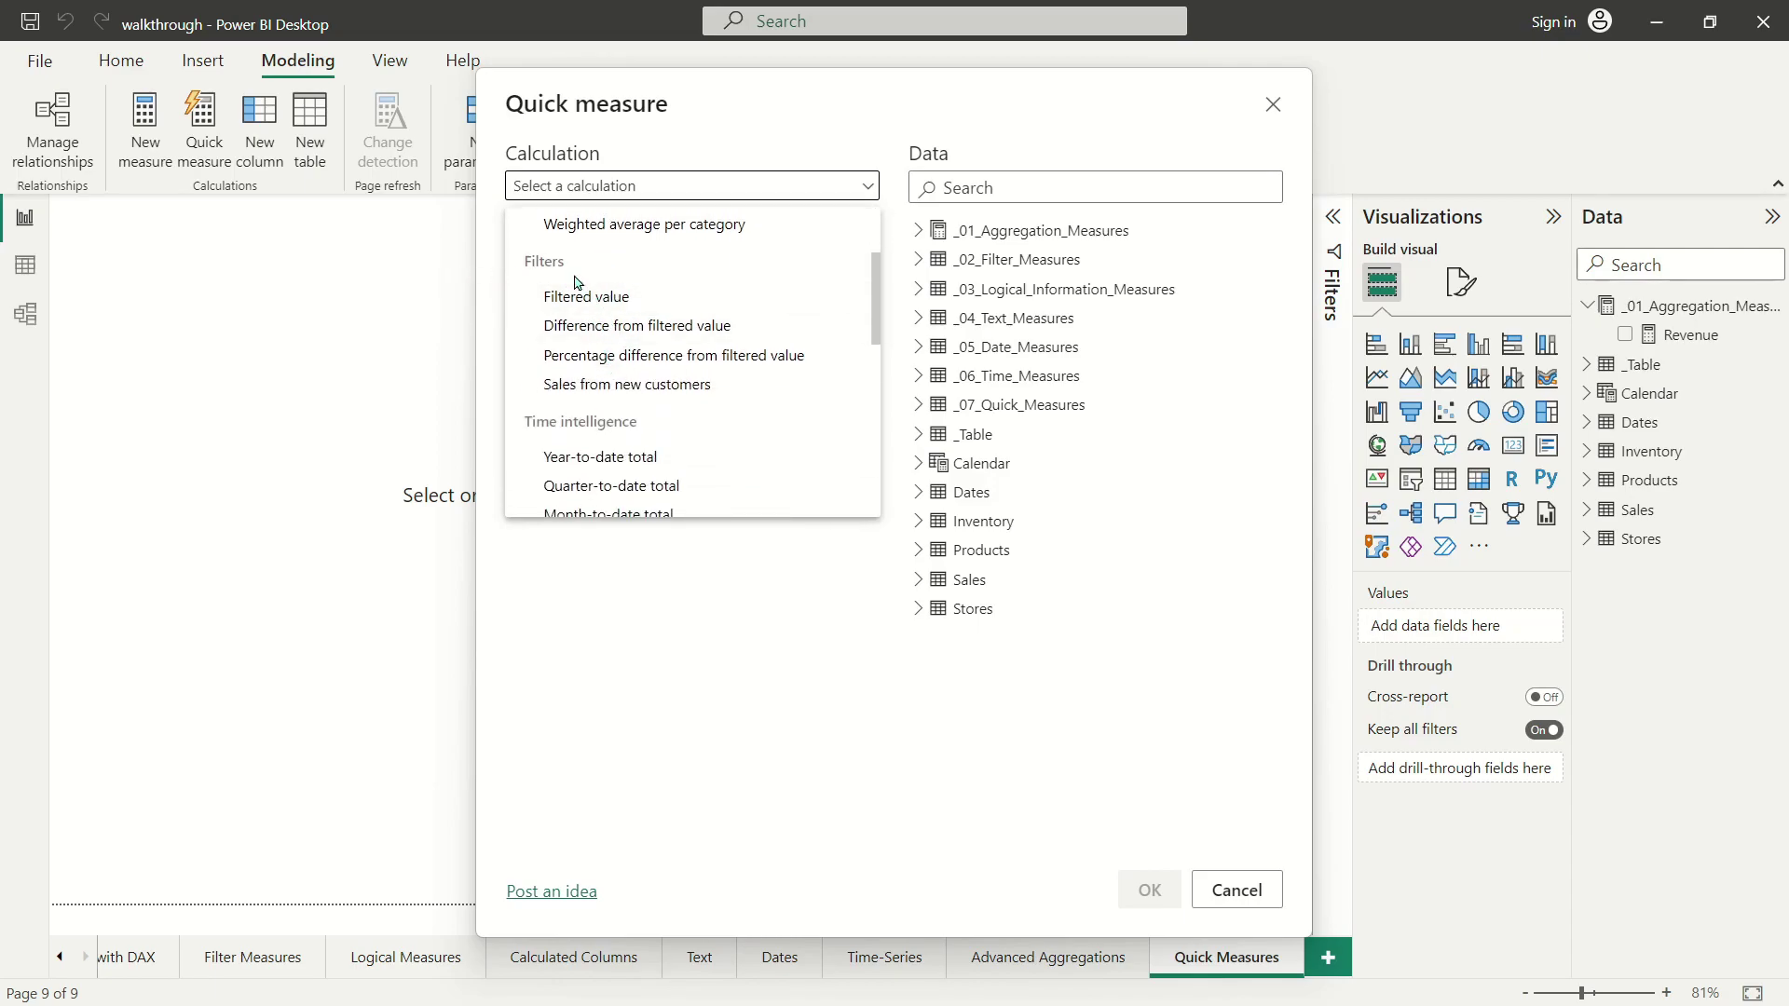
{"action": "scroll", "coordinate": [713, 410], "scroll_direction": "down", "scroll_amount": 2}
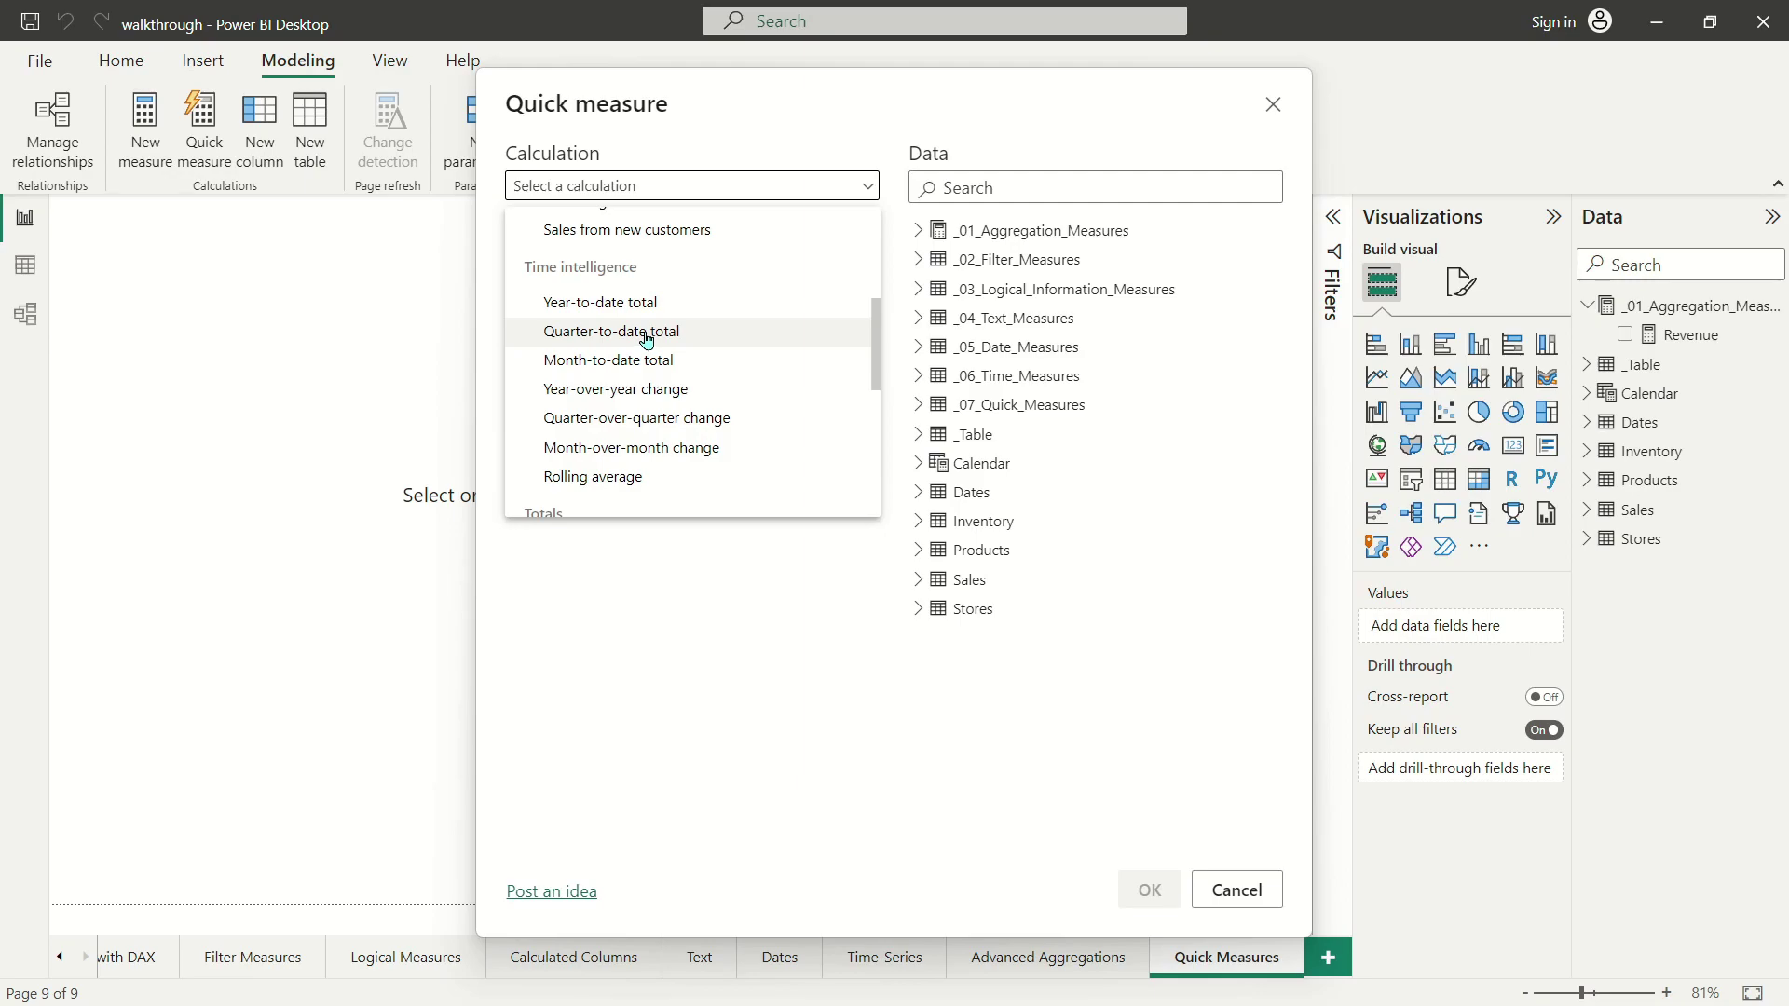
{"action": "scroll", "coordinate": [647, 340], "scroll_direction": "down", "scroll_amount": 3}
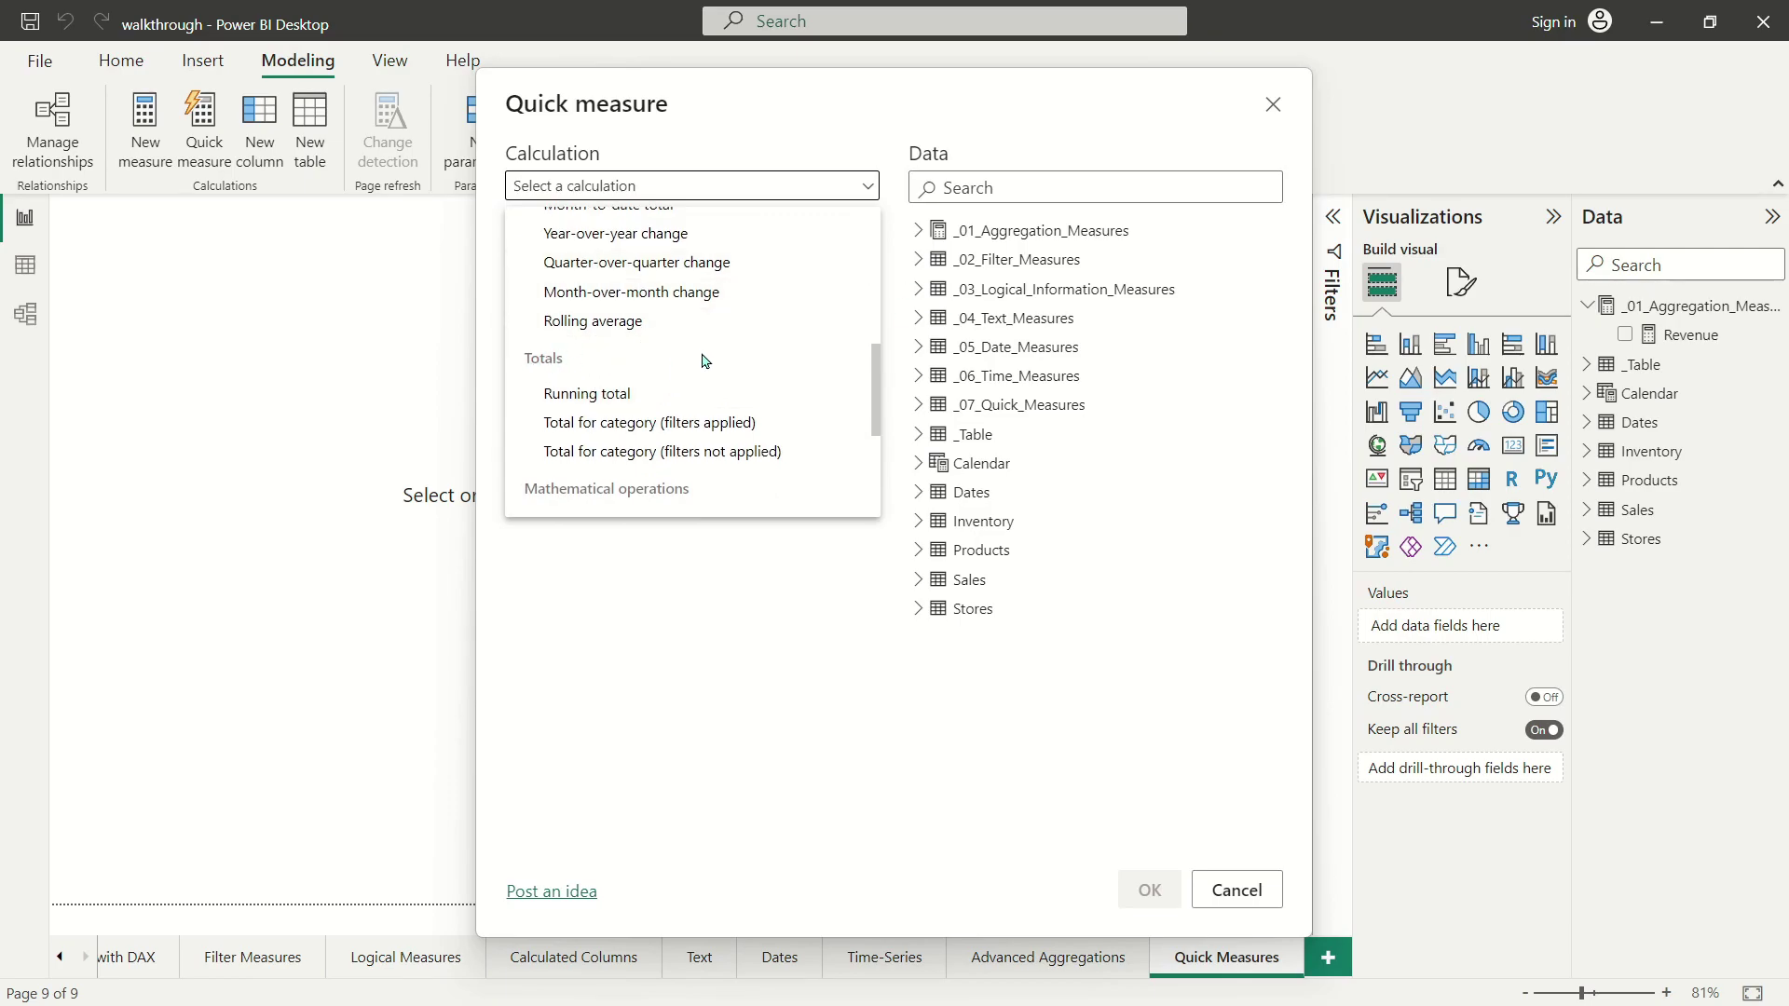
{"action": "scroll", "coordinate": [634, 361], "scroll_direction": "down", "scroll_amount": 3}
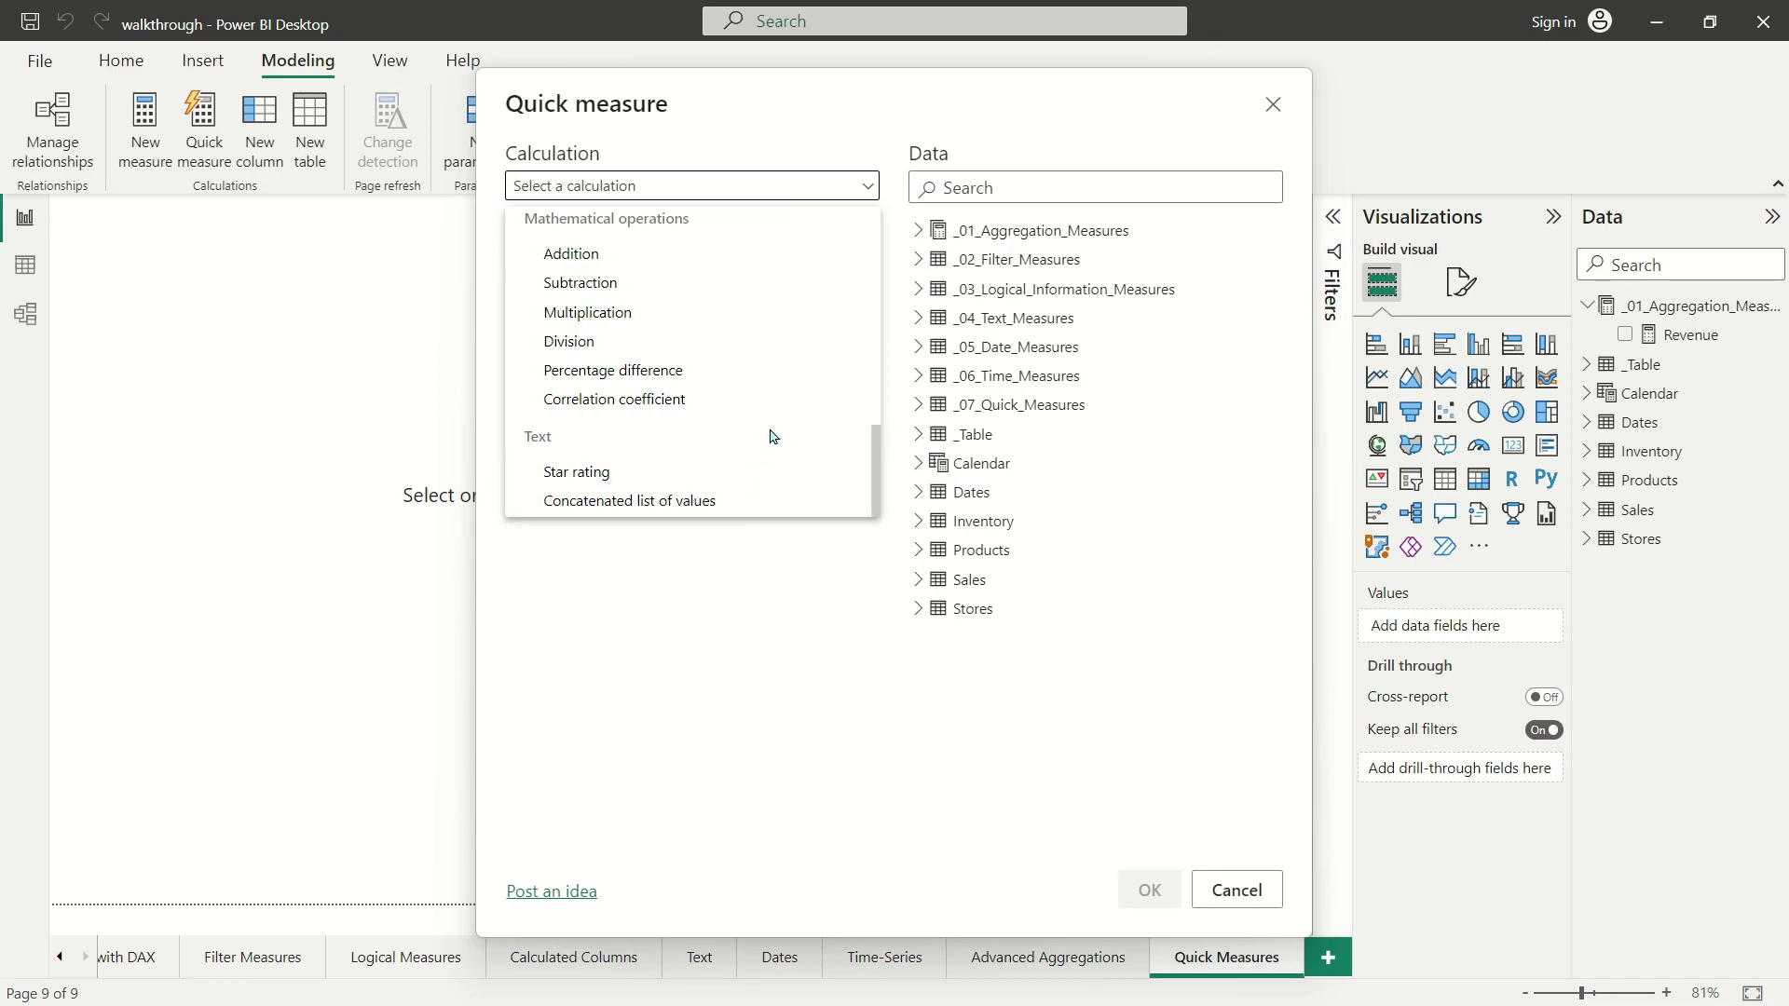
{"action": "scroll", "coordinate": [772, 435], "scroll_direction": "up", "scroll_amount": 10}
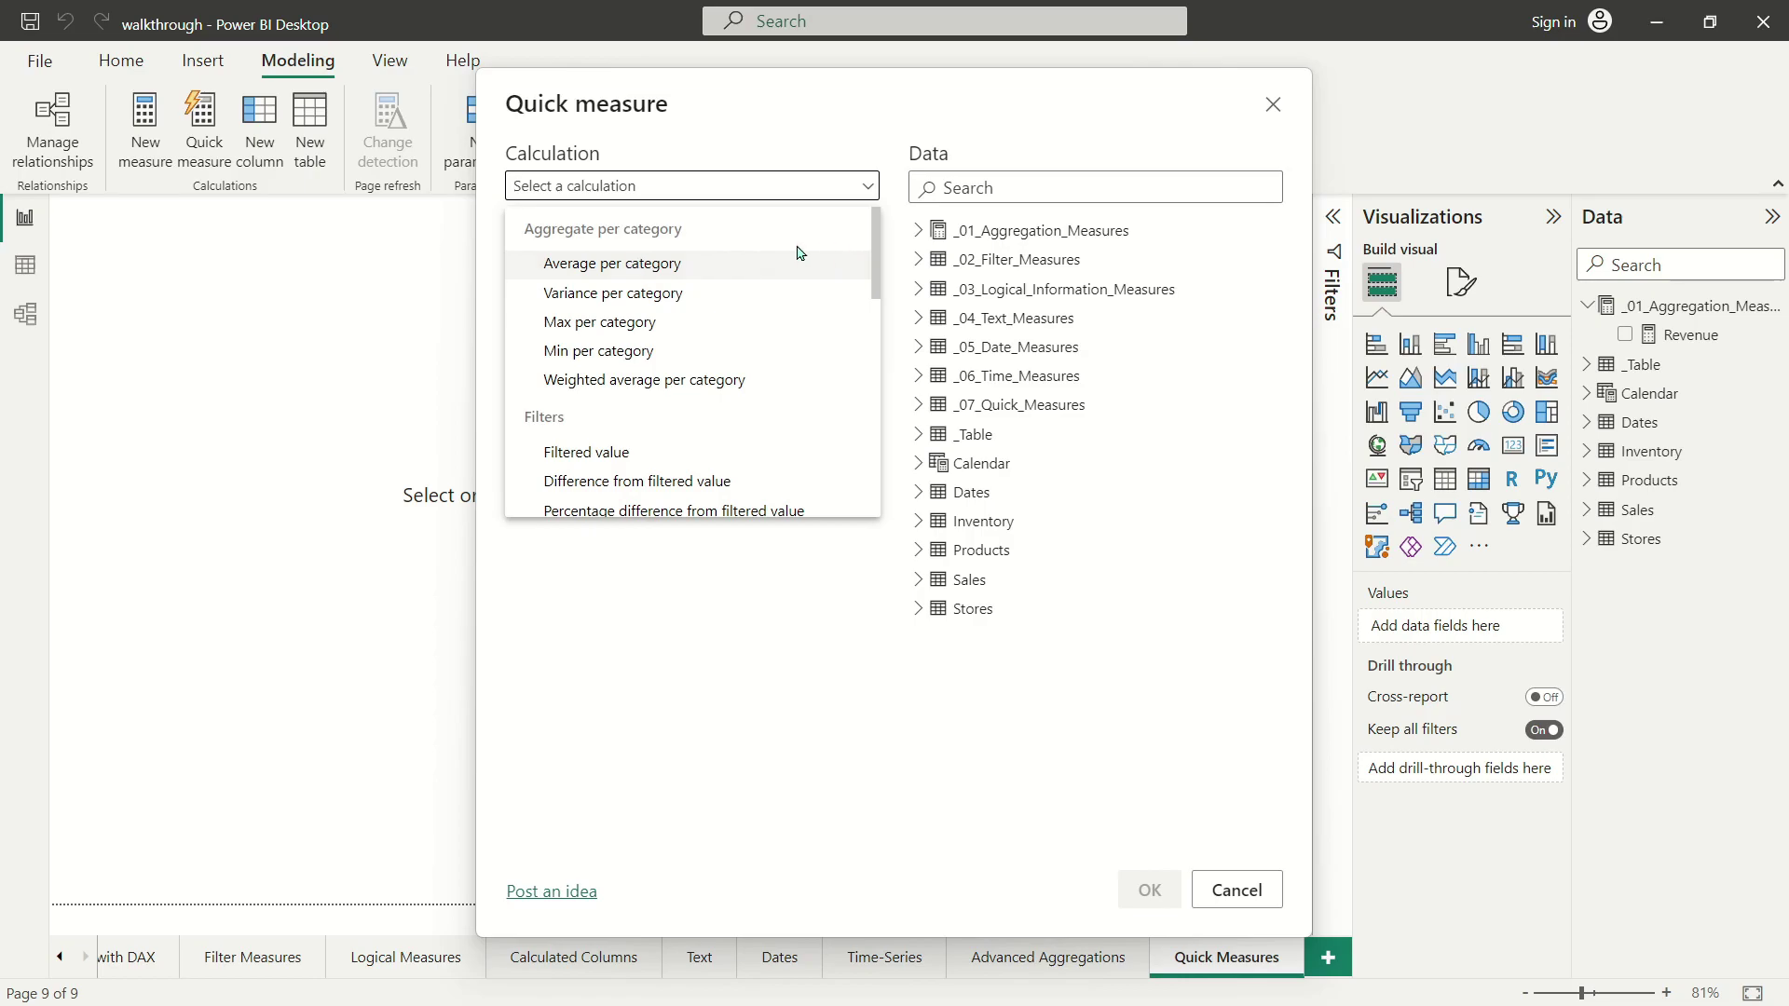
{"action": "left_click", "coordinate": [663, 269]}
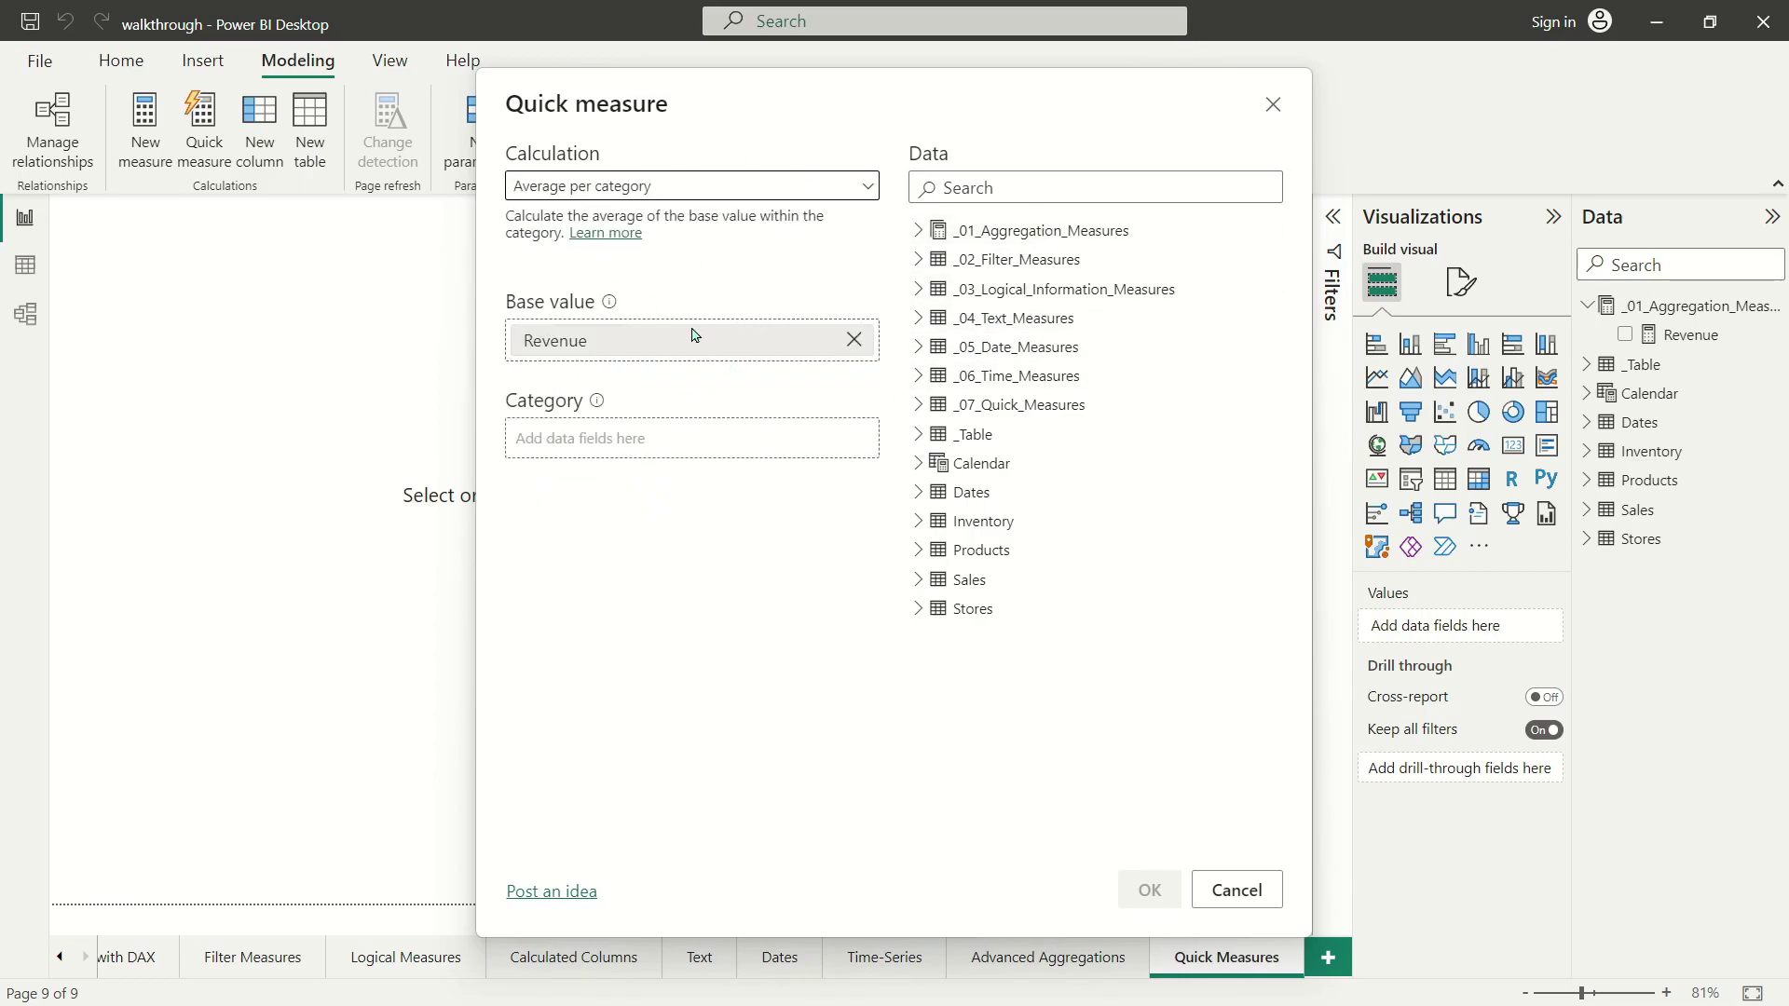
Set Product_Category from the Products table as the category and create the quick measure.
{"action": "left_click", "coordinate": [919, 232]}
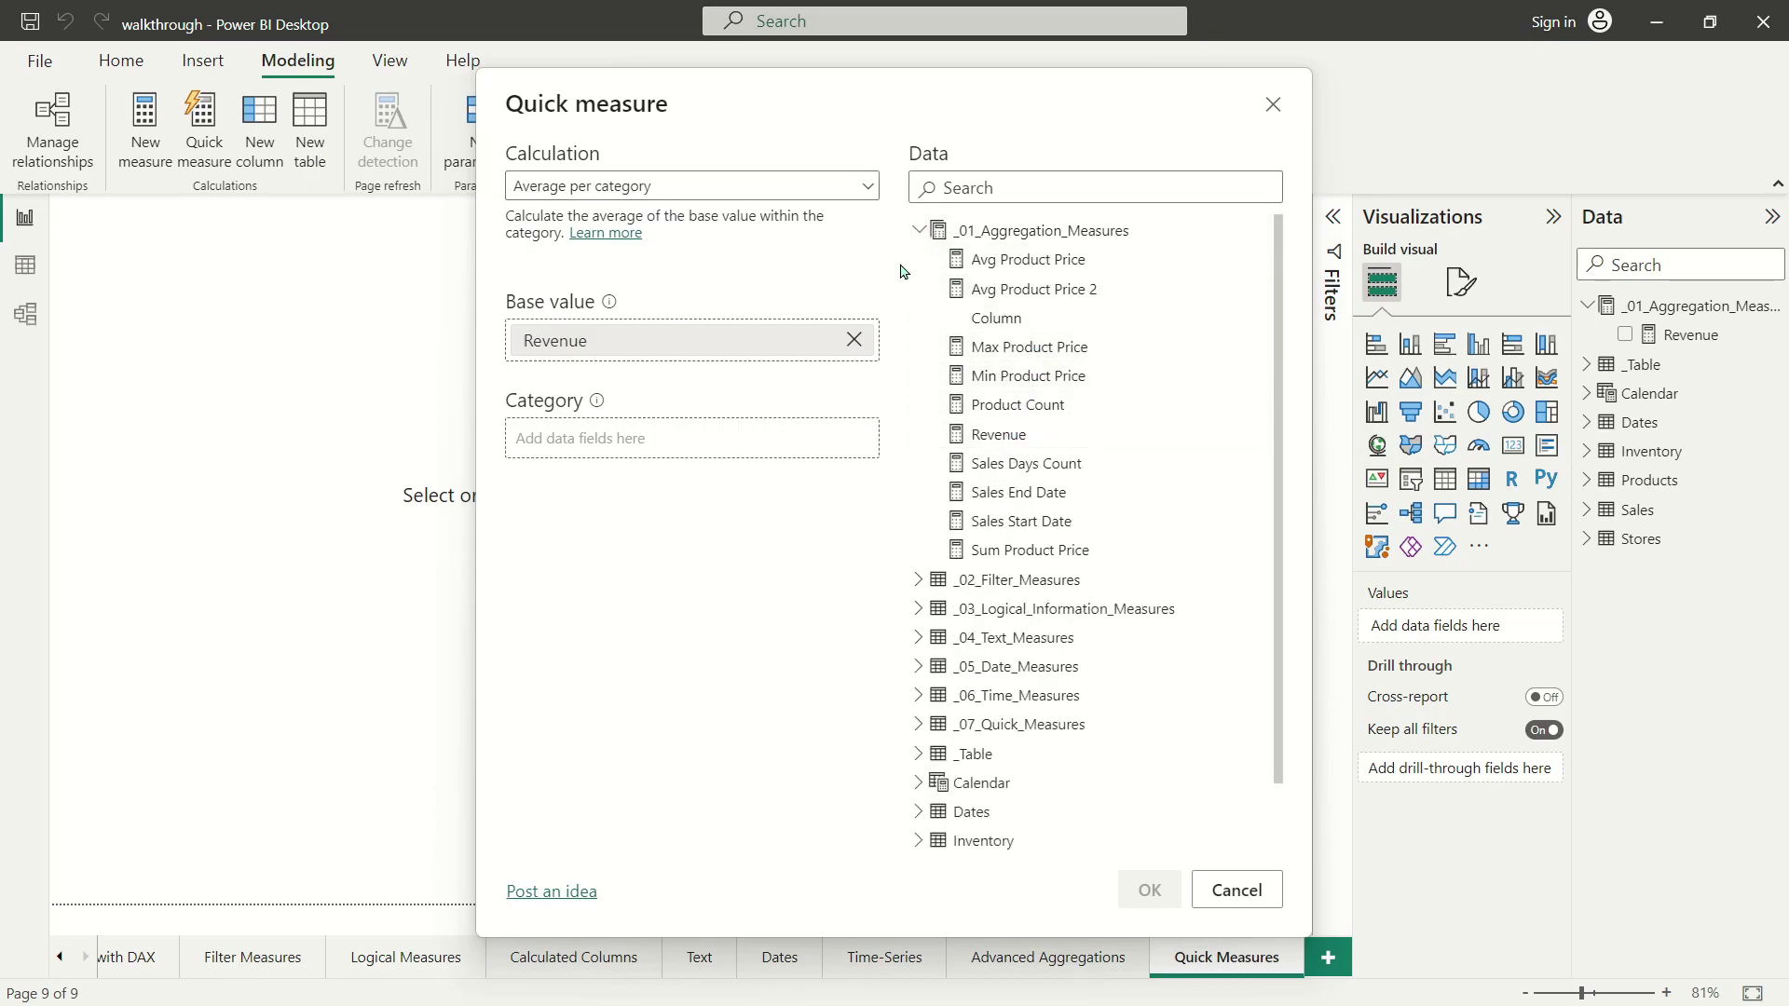
{"action": "left_click", "coordinate": [918, 232]}
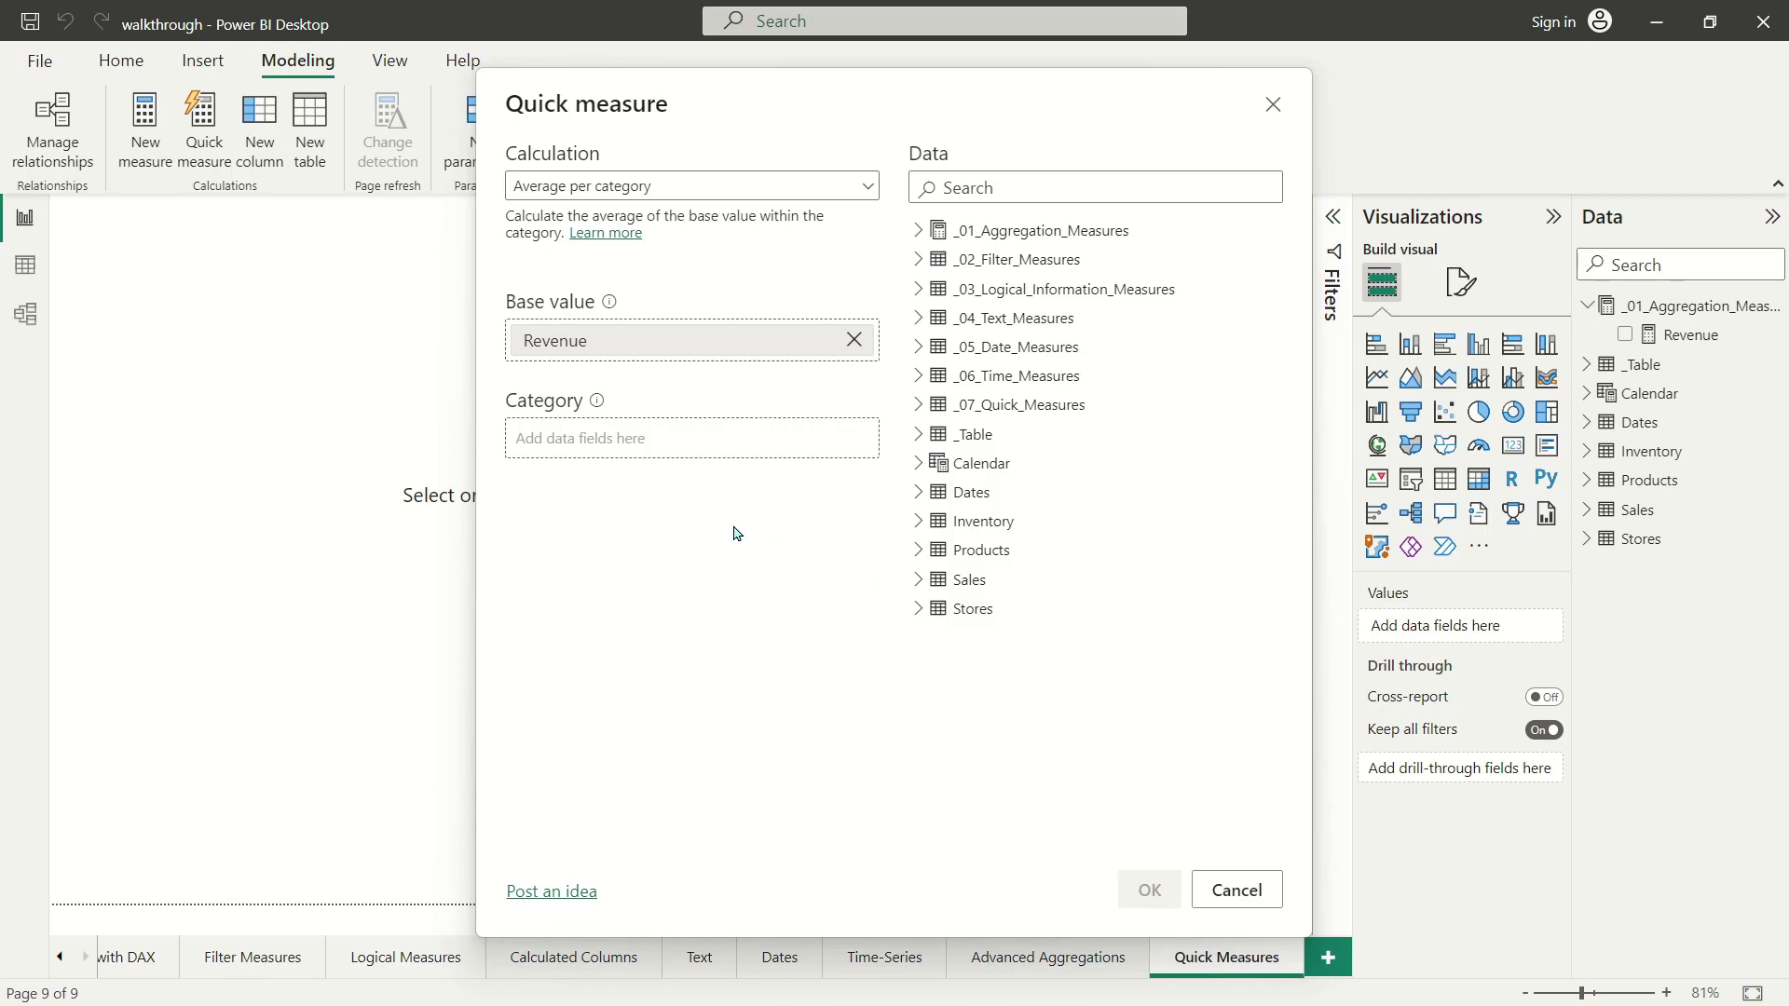
{"action": "left_click", "coordinate": [922, 549]}
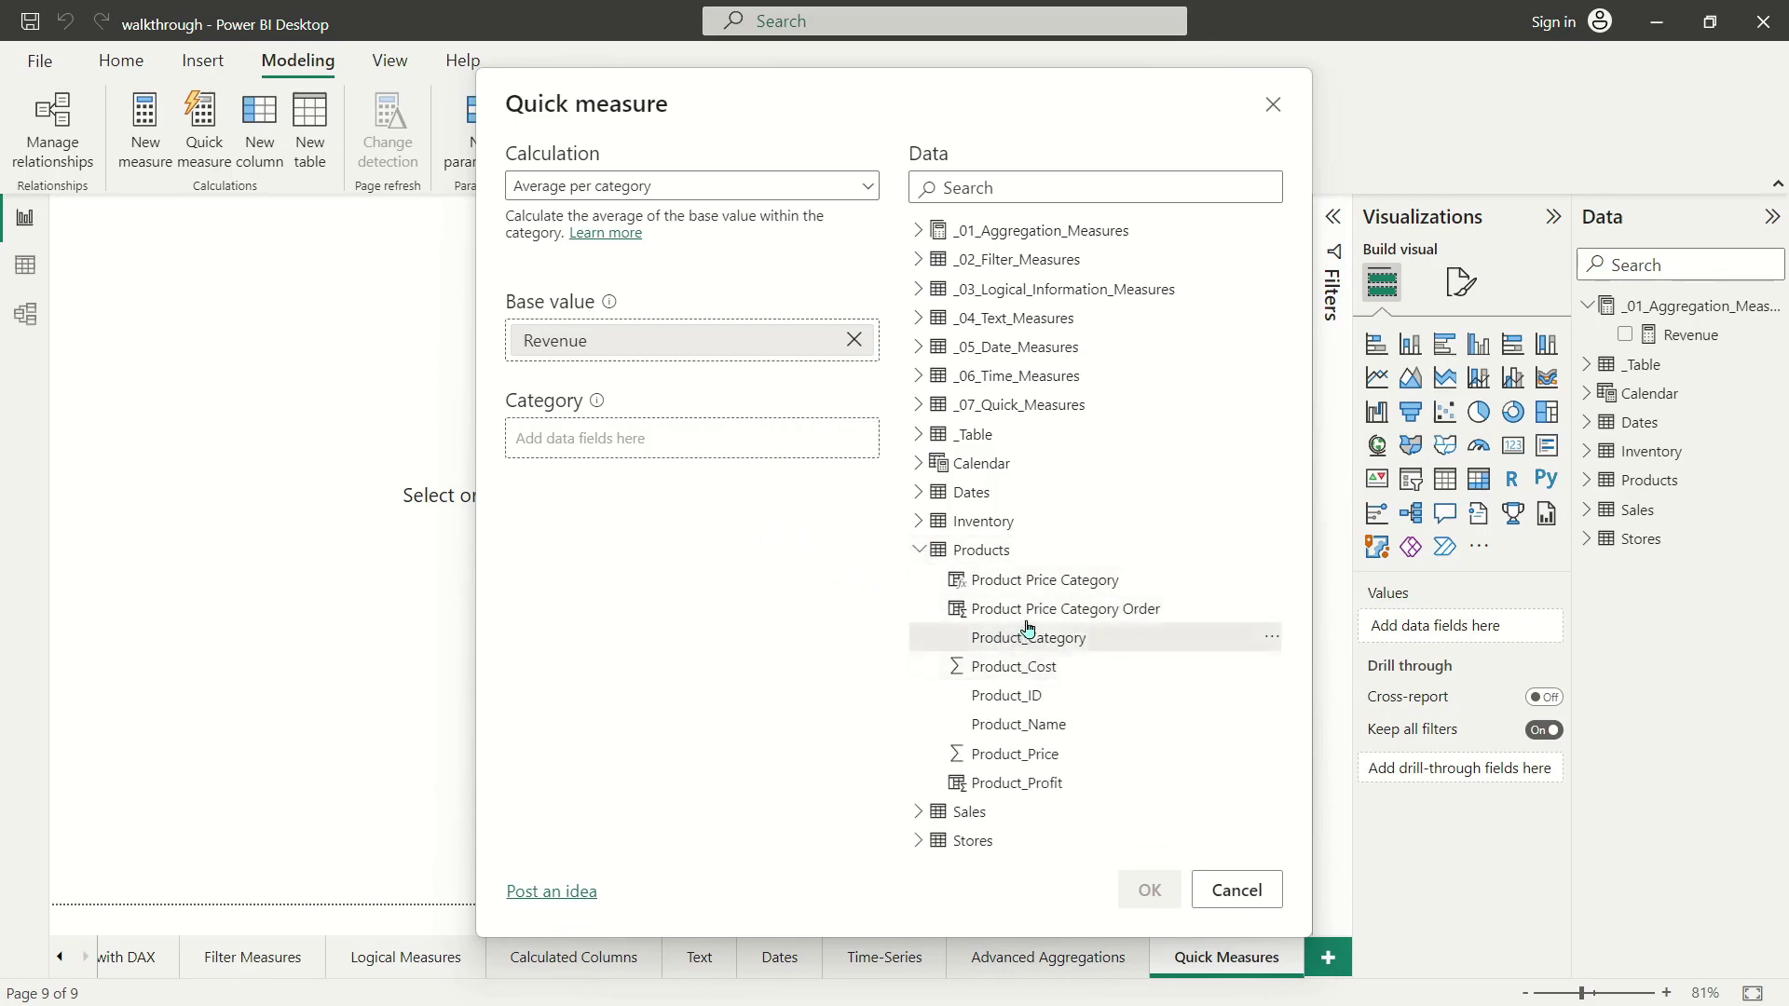
{"action": "left_click_drag", "start_coordinate": [1030, 638], "coordinate": [699, 467]}
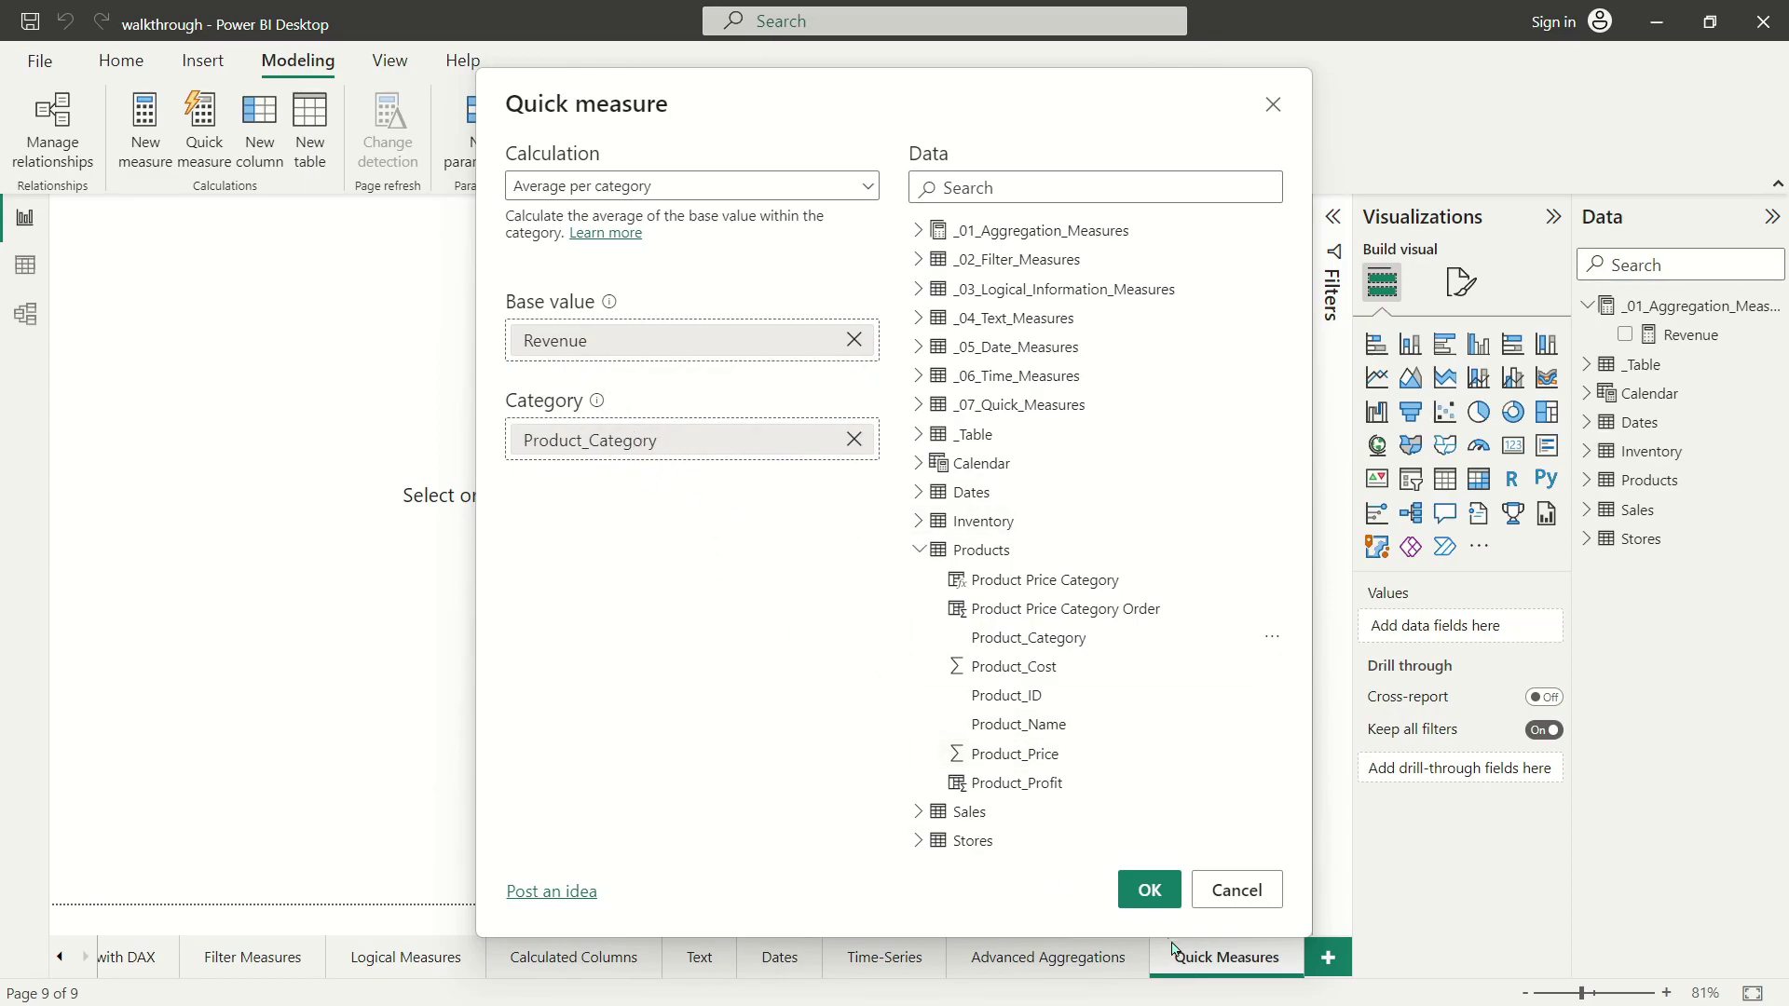
{"action": "left_click", "coordinate": [1151, 895]}
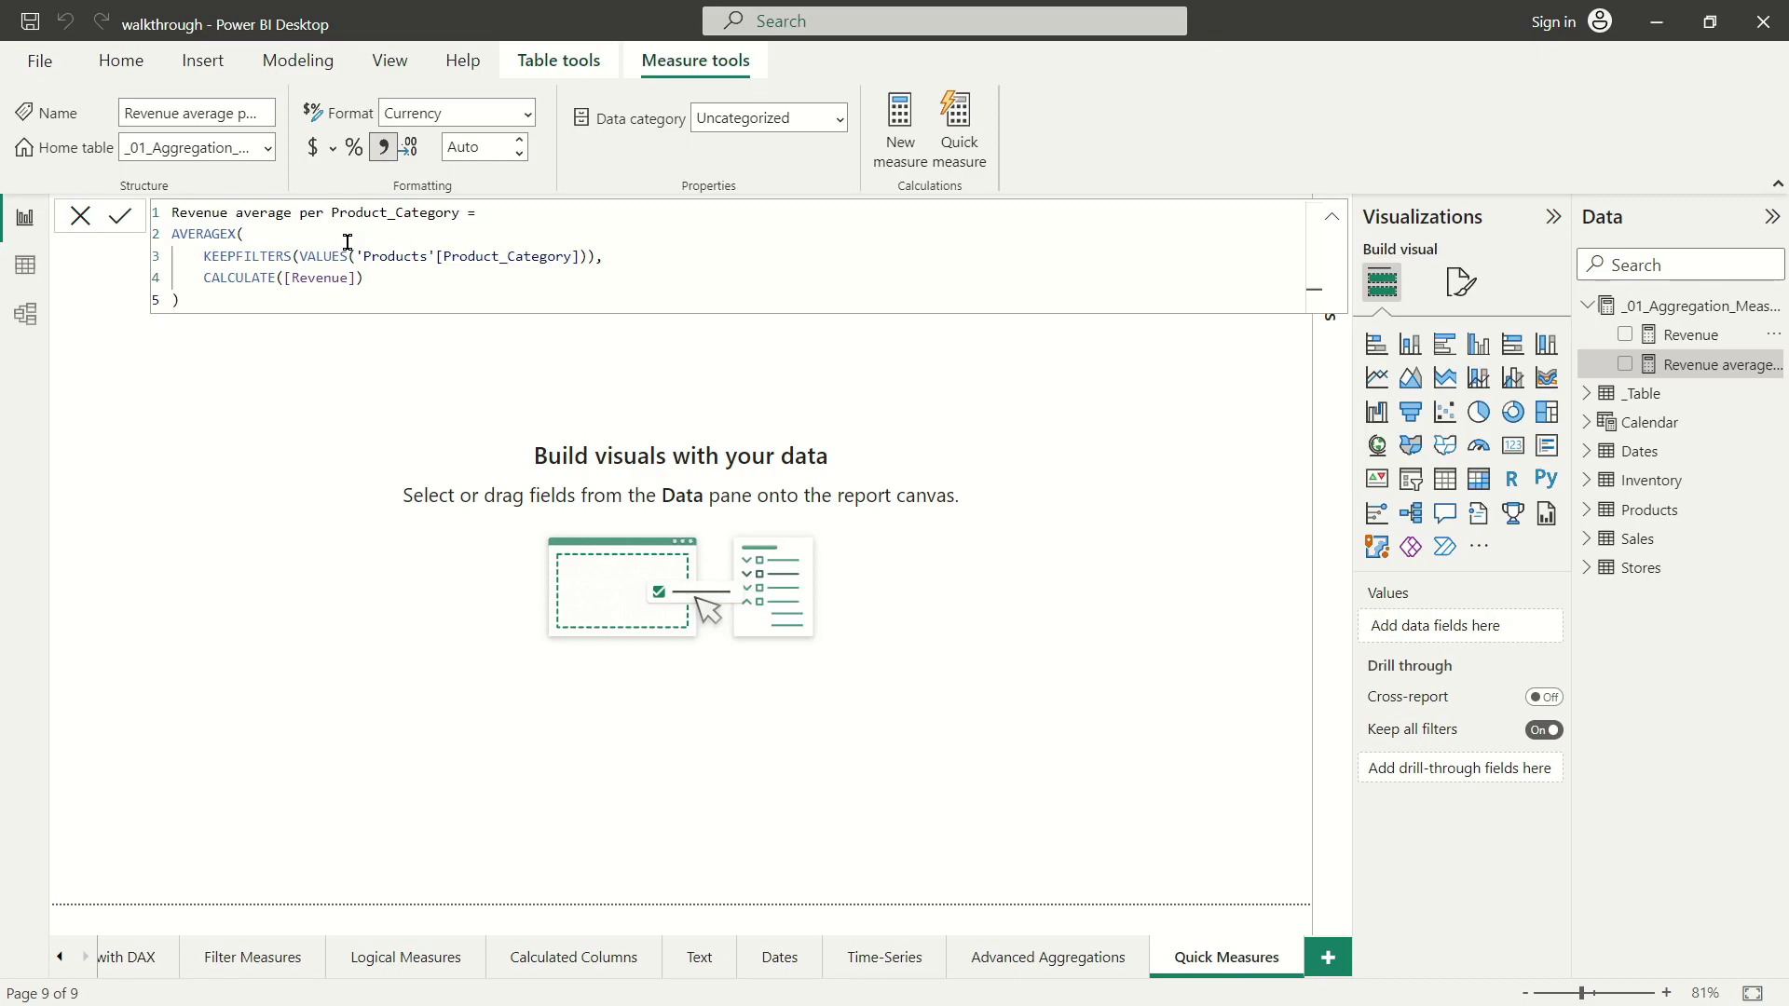
{"action": "left_click", "coordinate": [1210, 495]}
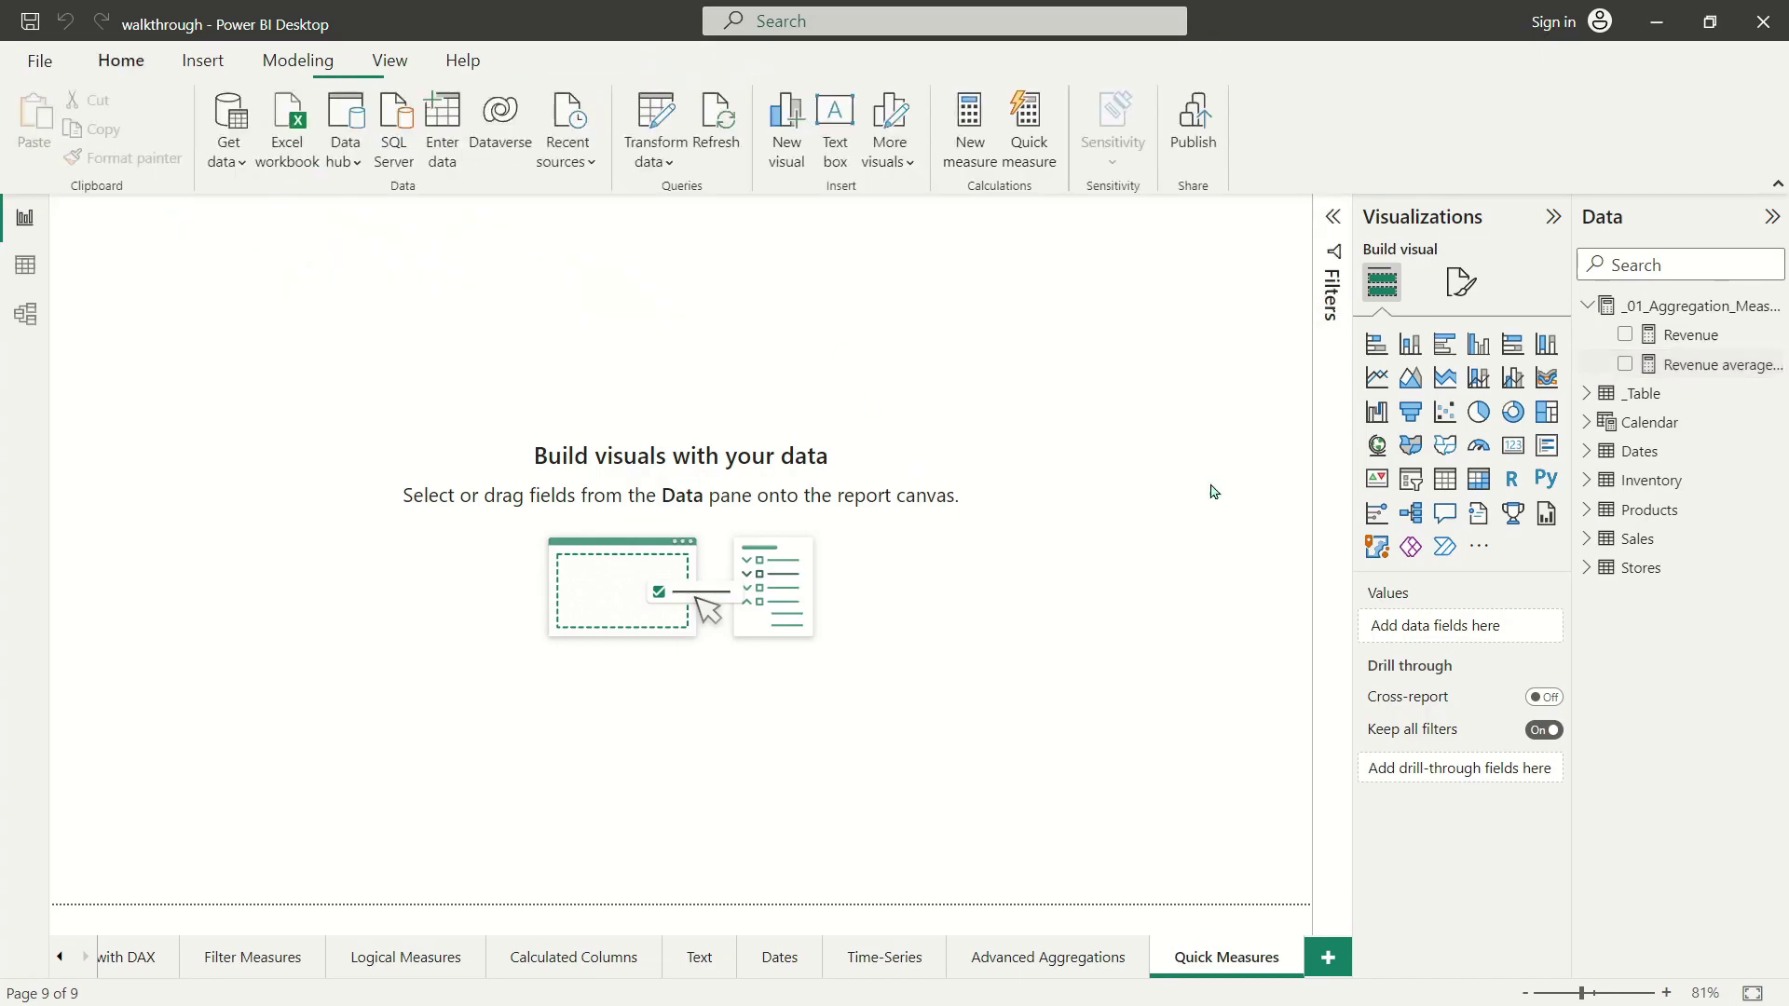
Create a table visual of Product_Category from the Products table on the empty report page and enlarge it.
{"action": "left_click", "coordinate": [1587, 513]}
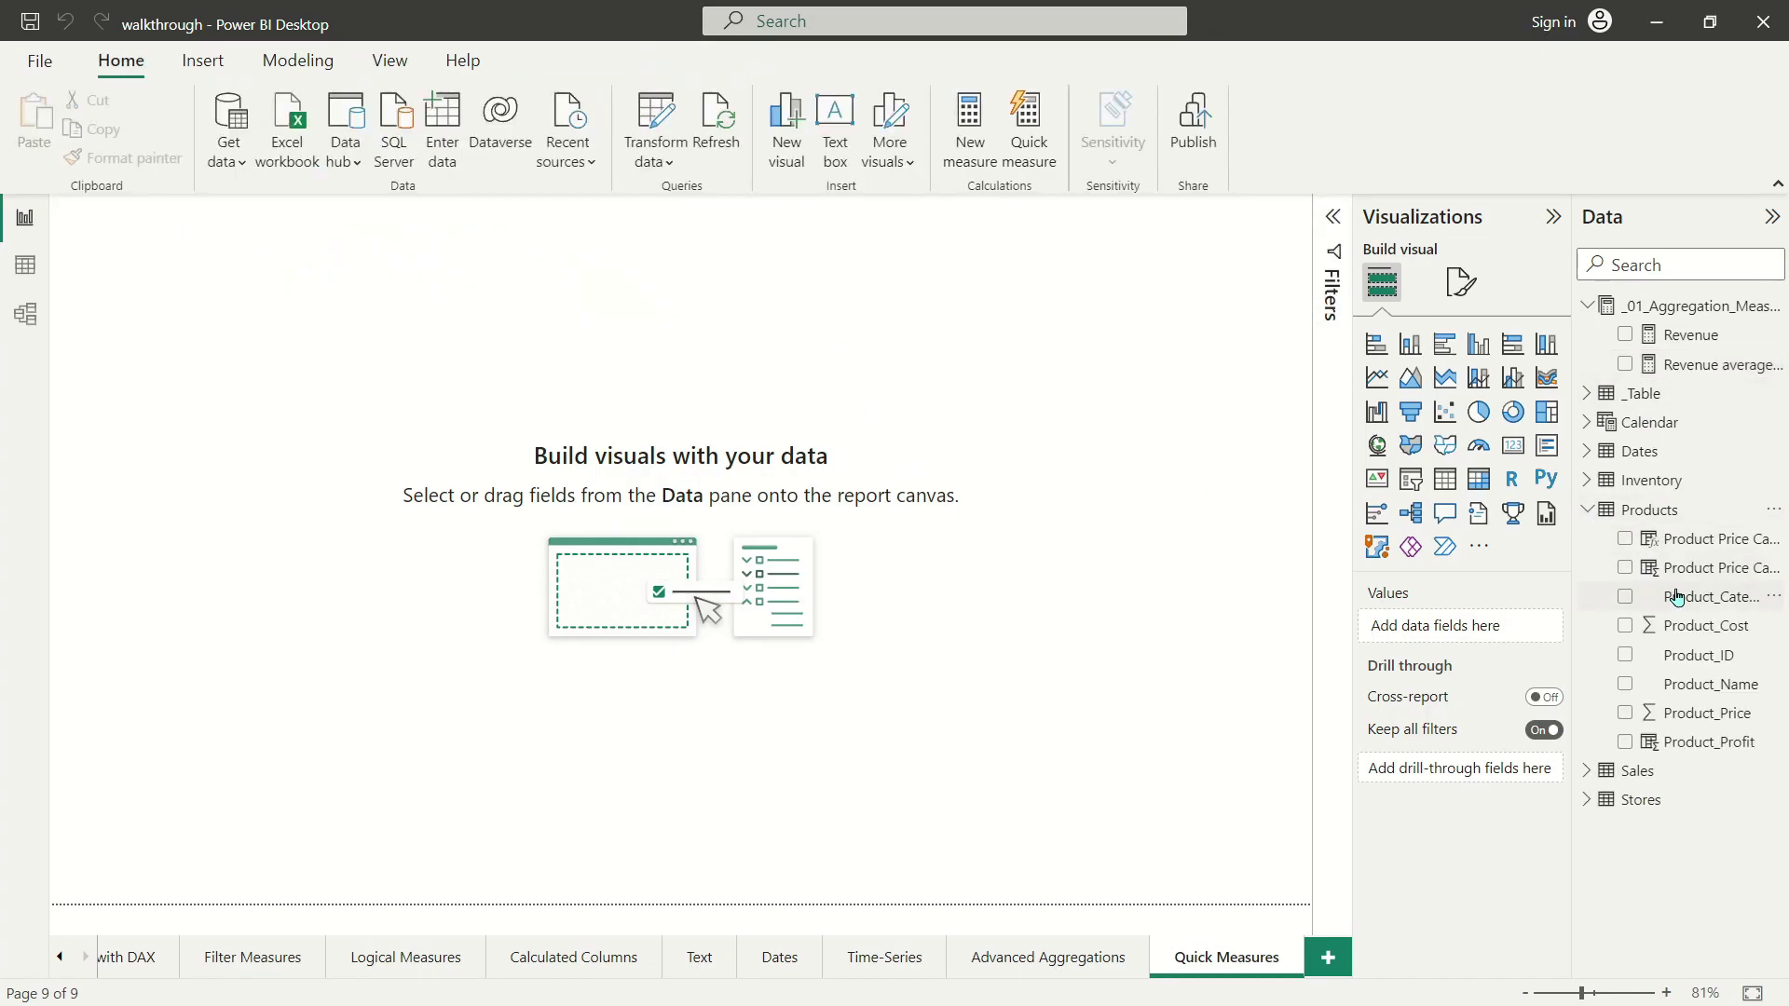
{"action": "left_click_drag", "start_coordinate": [1677, 597], "coordinate": [208, 299]}
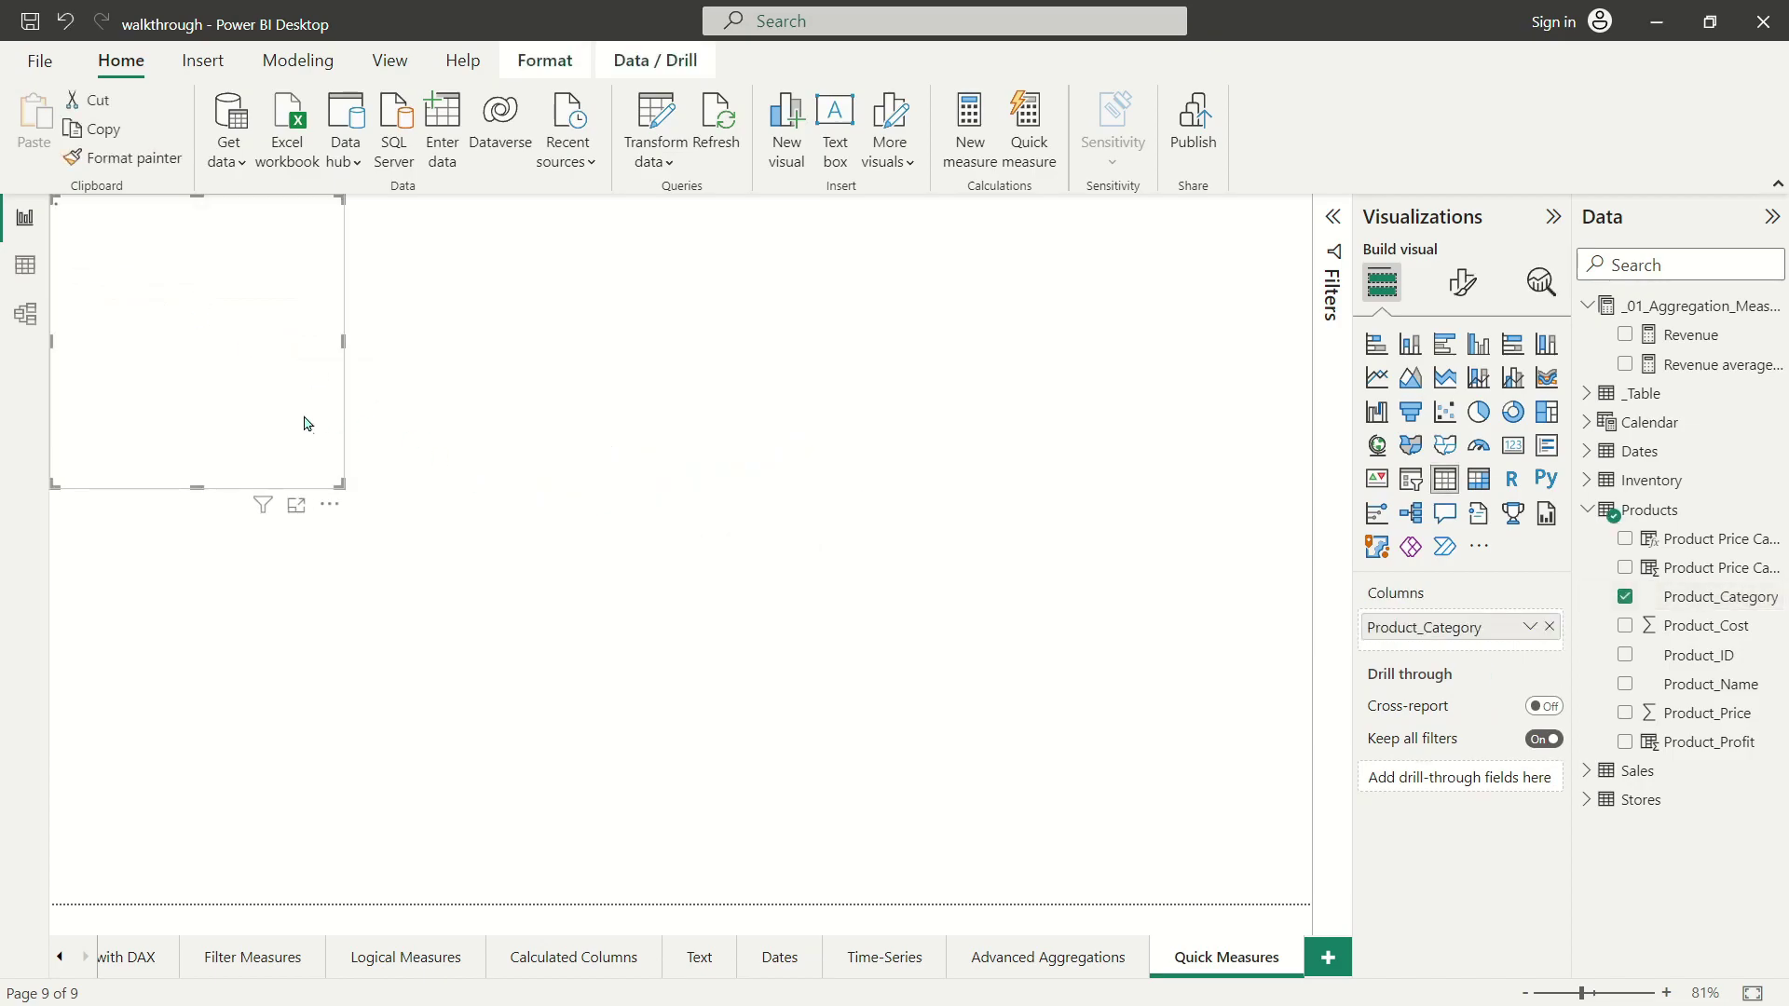
{"action": "left_click_drag", "start_coordinate": [342, 487], "coordinate": [711, 579]}
{"action": "left_click_drag", "start_coordinate": [559, 543], "coordinate": [423, 463]}
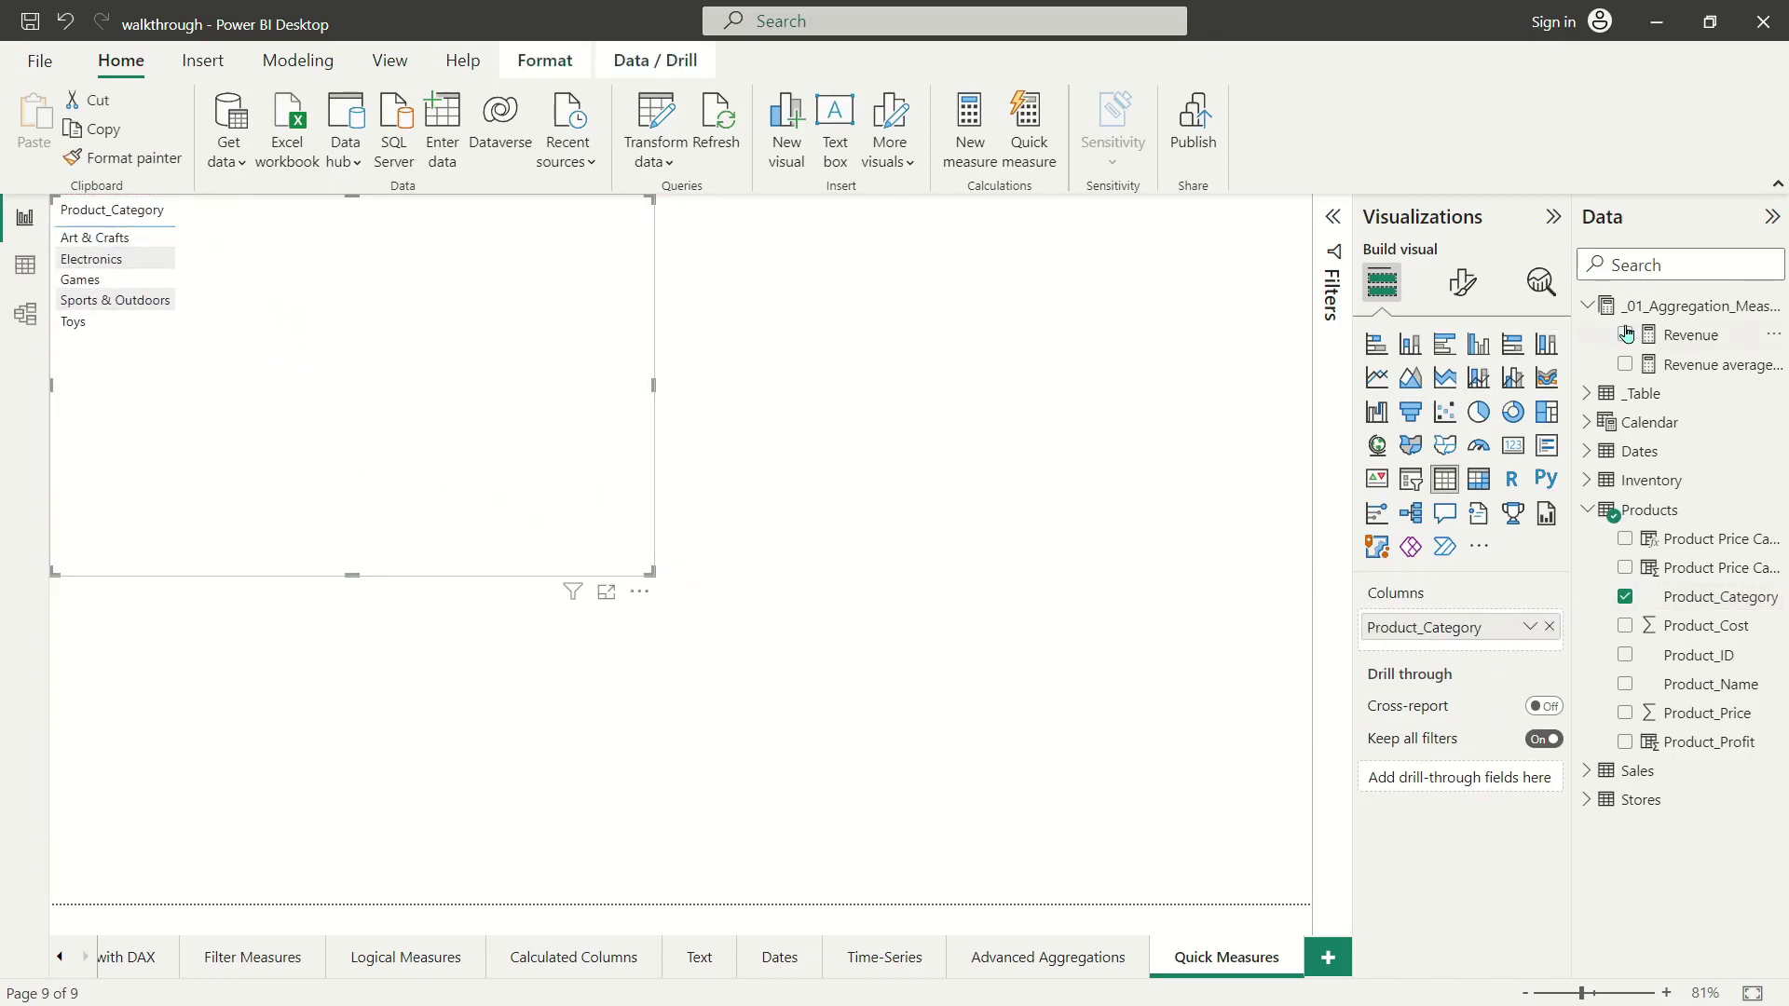
Add Revenue and Revenue average per Product_Category to the table, sorted by descending Revenue, and shrink its frame around the rows.
{"action": "left_click_drag", "start_coordinate": [1697, 340], "coordinate": [752, 550]}
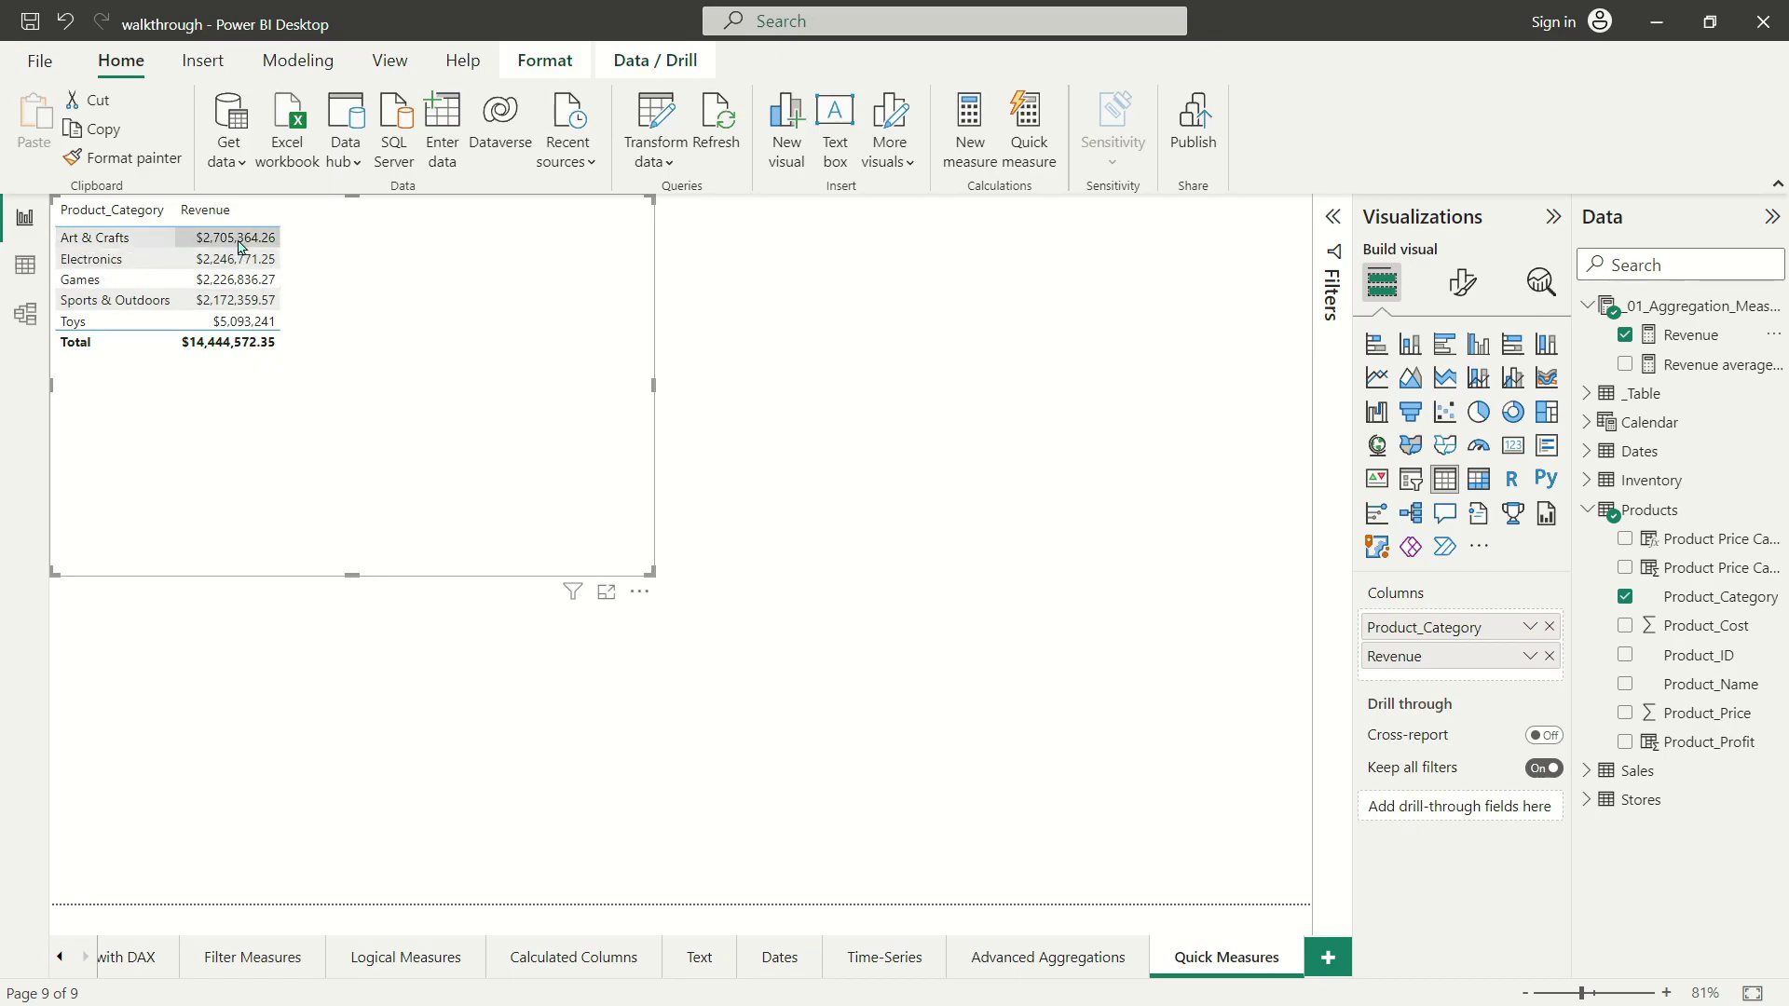
{"action": "left_click", "coordinate": [239, 211]}
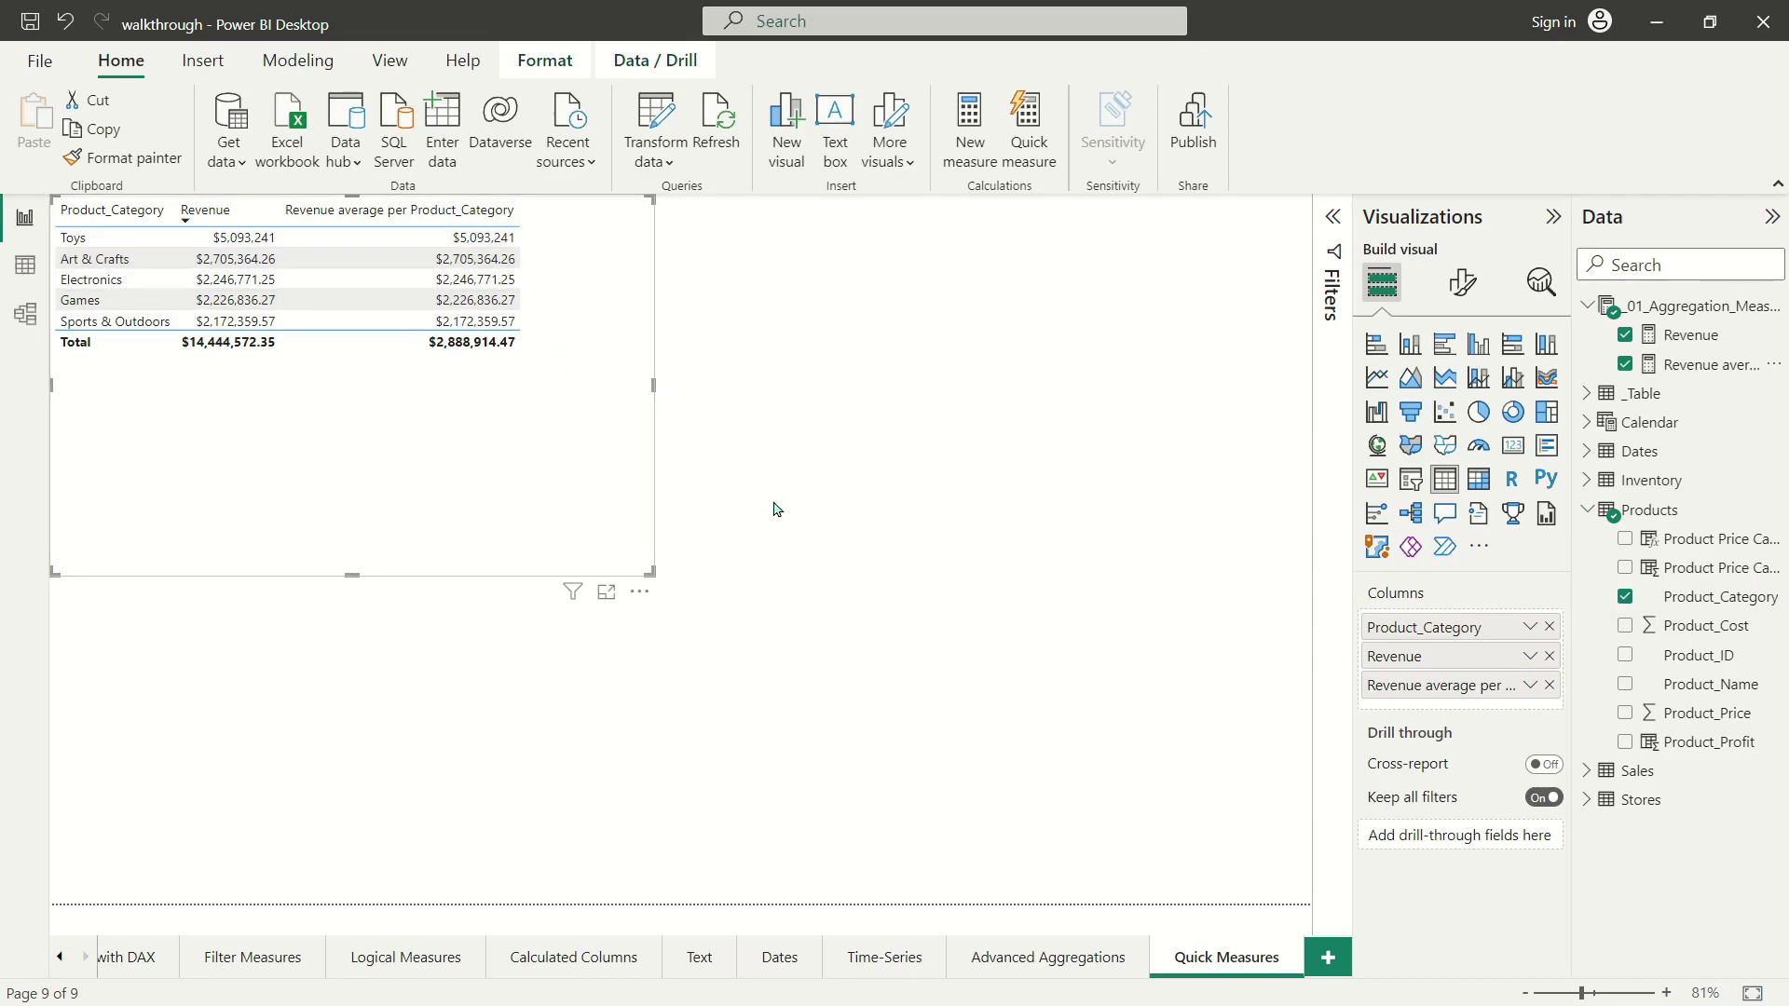
{"action": "left_click_drag", "start_coordinate": [651, 567], "coordinate": [560, 389]}
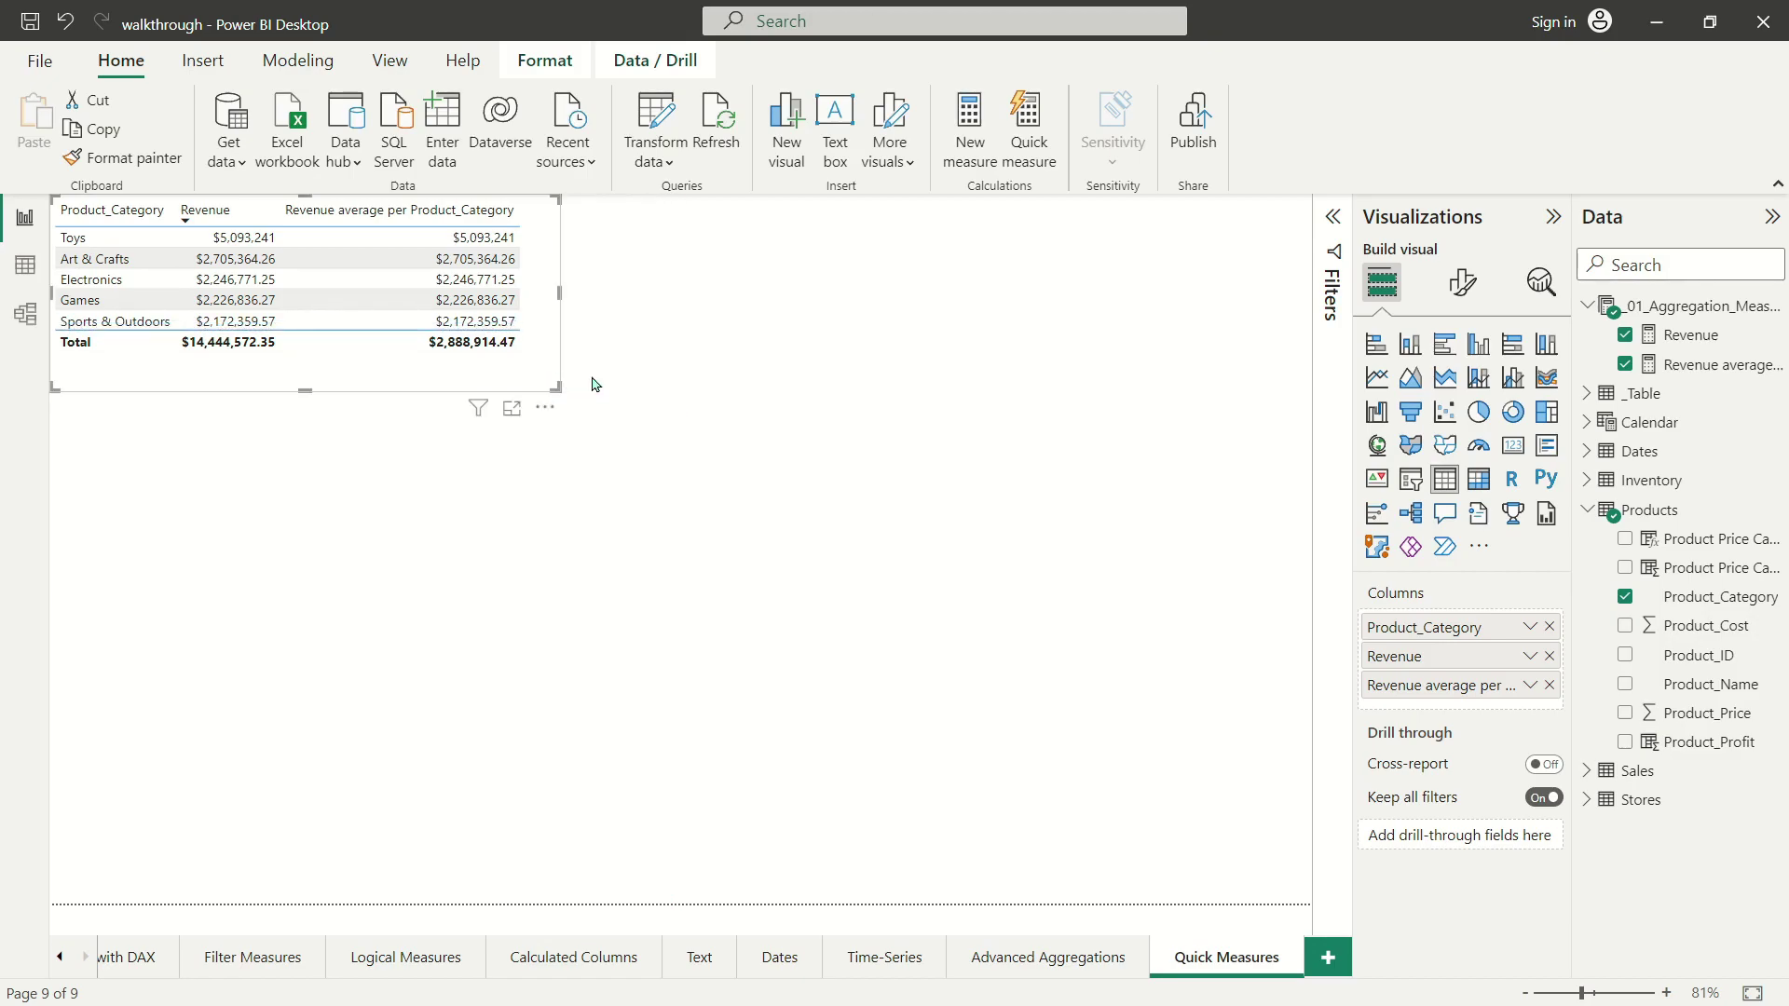
Start another quick measure with the Year-to-date total calculation and set Revenue as its base value.
{"action": "right_click", "coordinate": [1703, 365]}
{"action": "left_click", "coordinate": [1618, 473]}
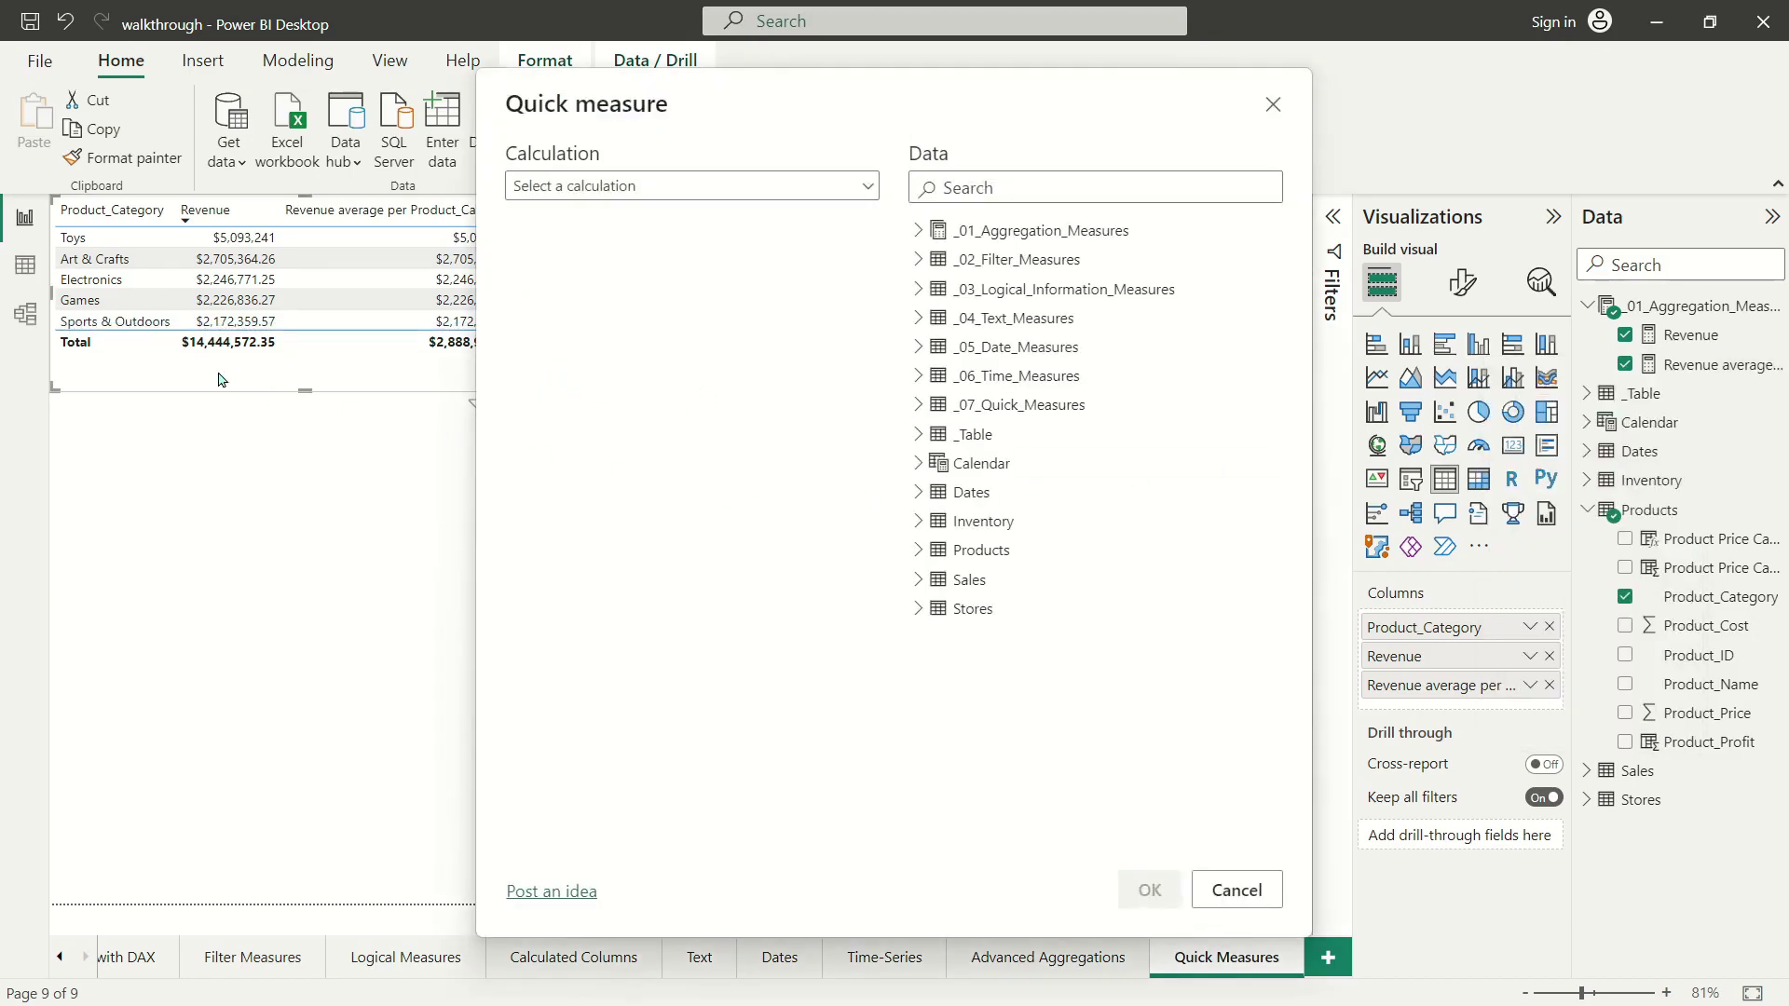
{"action": "left_click", "coordinate": [751, 188]}
{"action": "scroll", "coordinate": [652, 401], "scroll_direction": "down", "scroll_amount": 5}
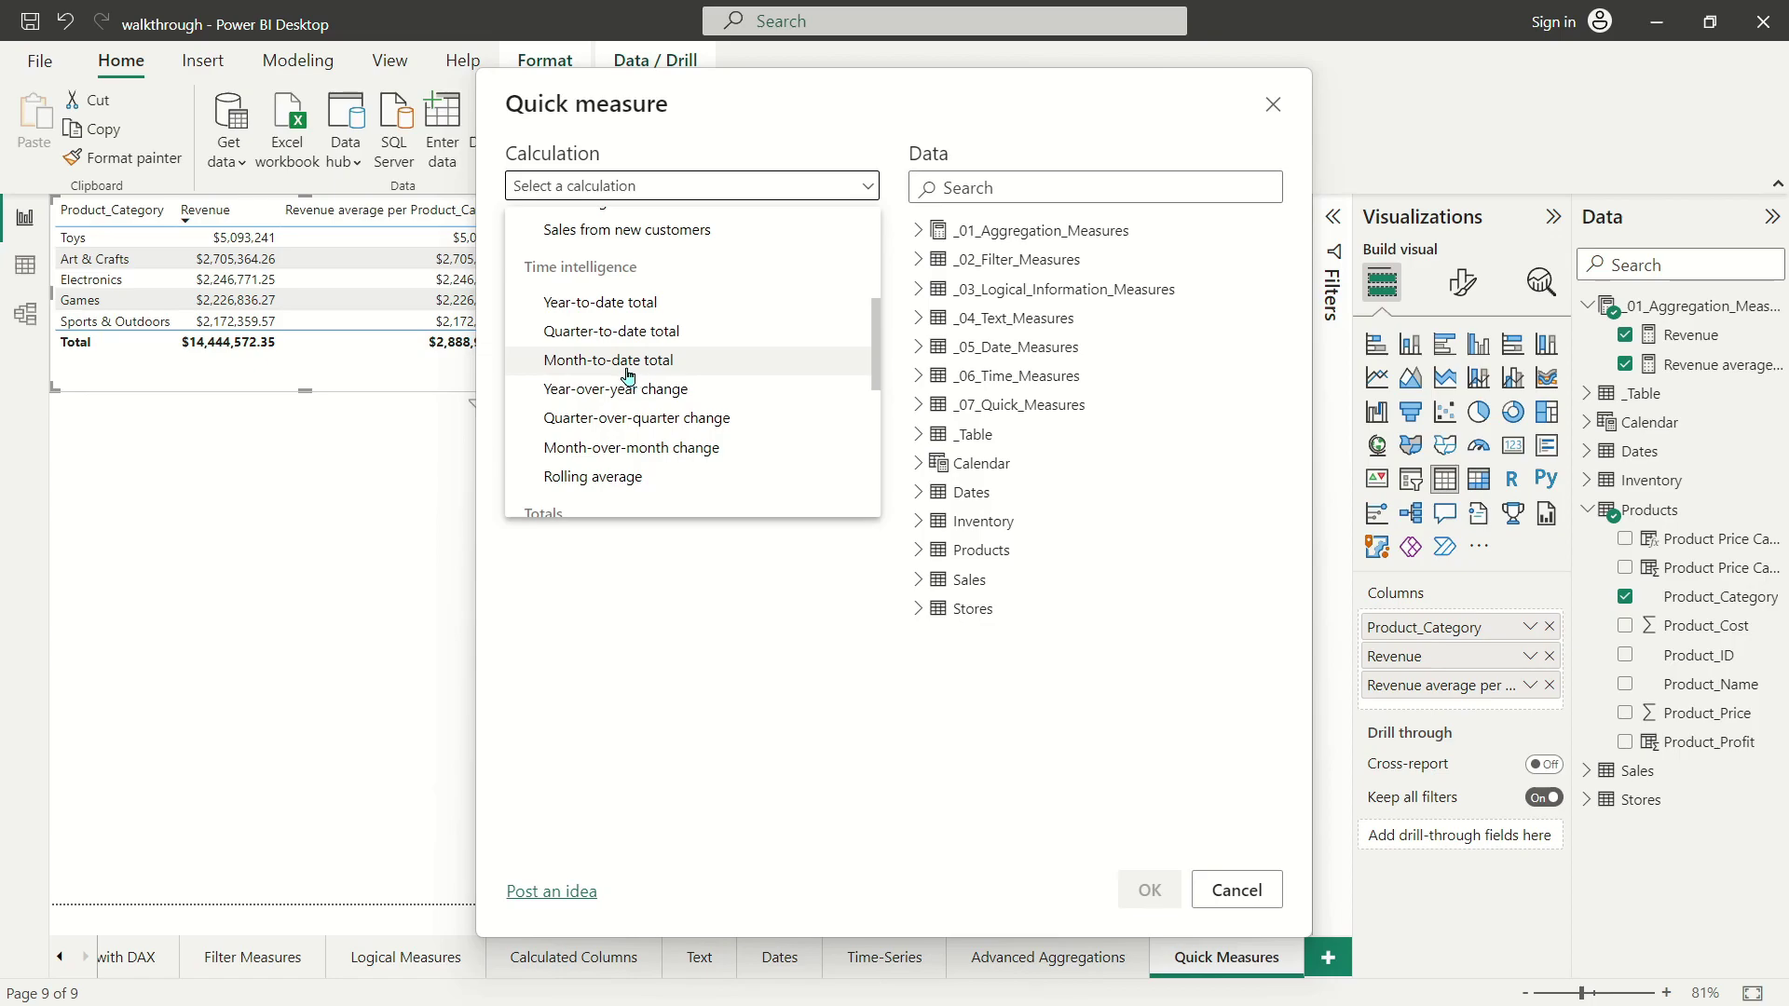
{"action": "left_click", "coordinate": [619, 301]}
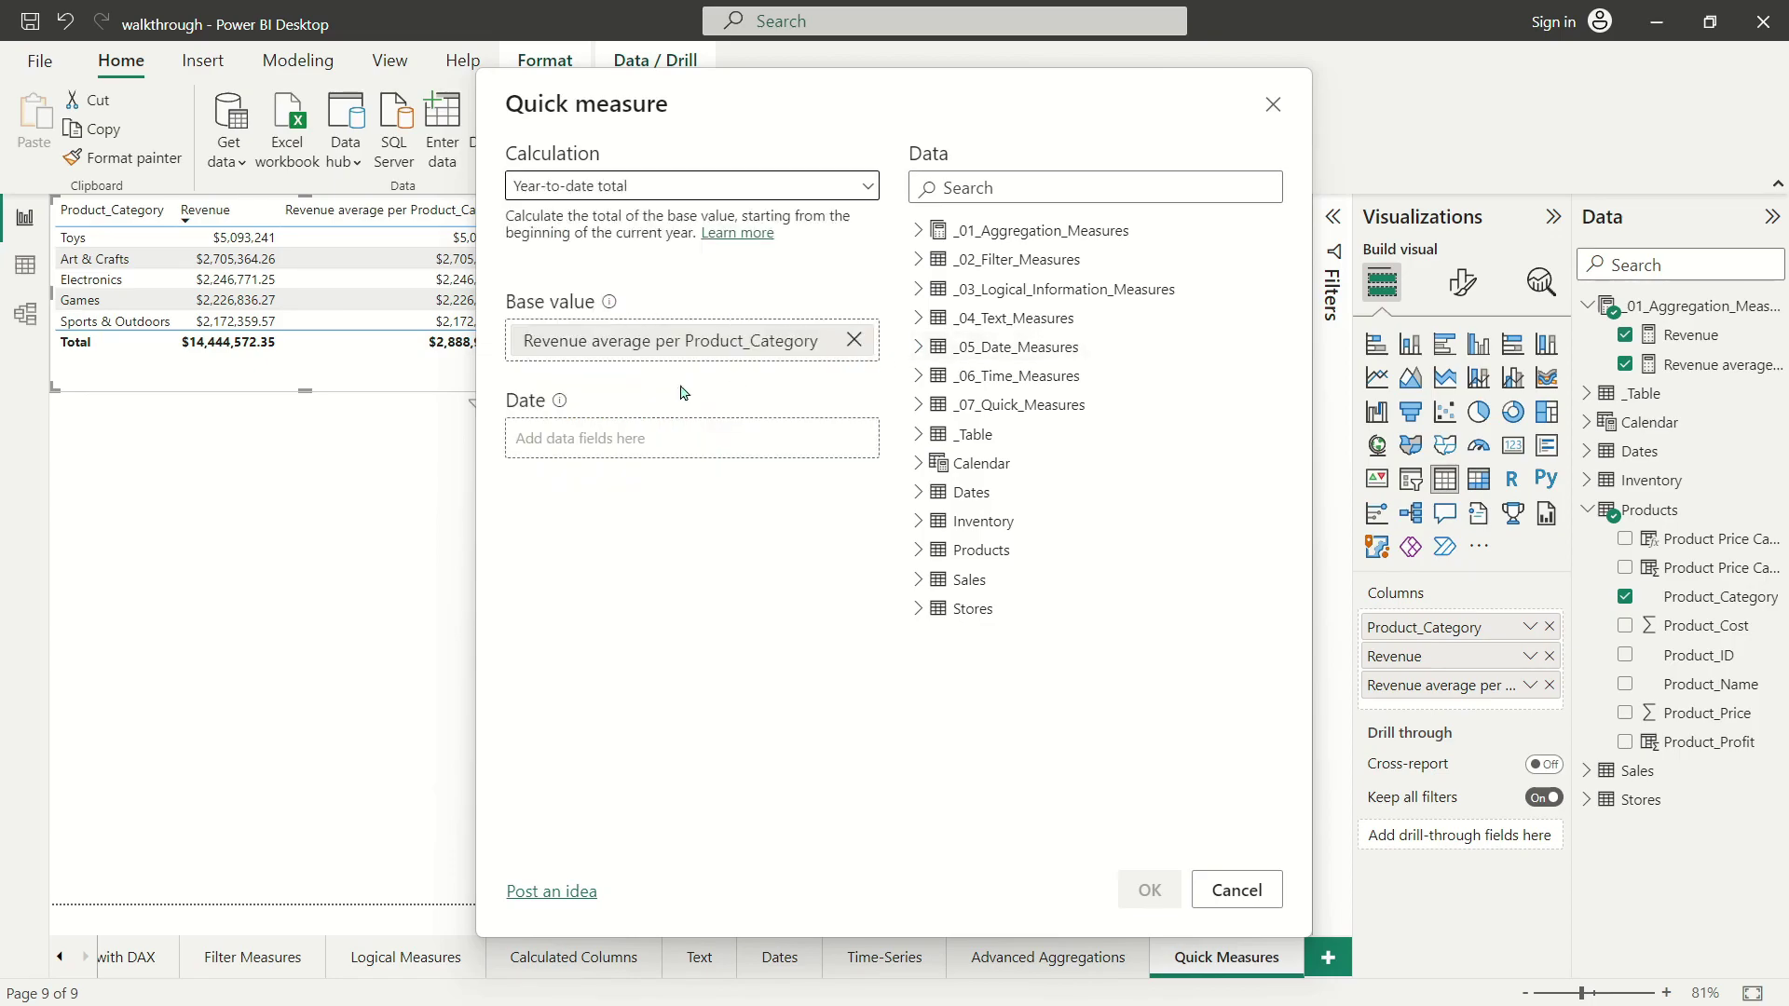
{"action": "left_click", "coordinate": [919, 230]}
{"action": "left_click_drag", "start_coordinate": [997, 434], "coordinate": [779, 365]}
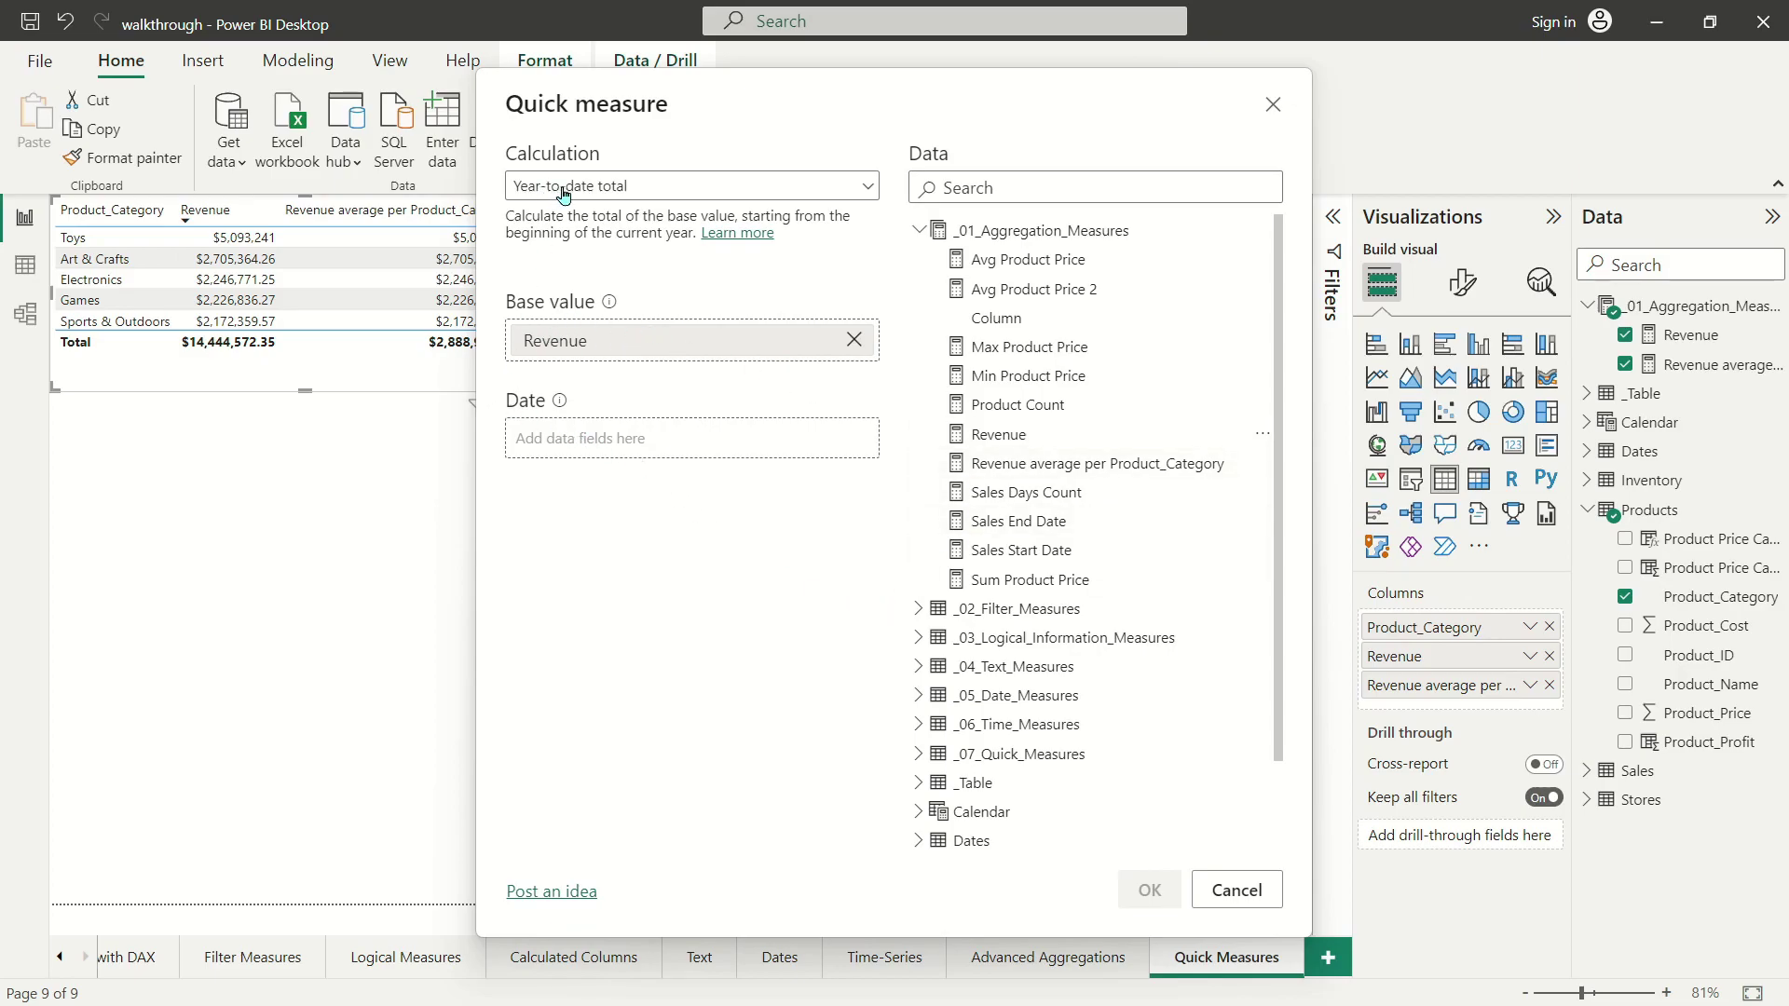
Set Date from the Dates table as the date field, create the year-to-date quick measure and inspect its ERROR line.
{"action": "mouse_move", "coordinate": [557, 404]}
{"action": "scroll", "coordinate": [978, 736], "scroll_direction": "down", "scroll_amount": 1}
{"action": "left_click", "coordinate": [969, 730]}
{"action": "scroll", "coordinate": [977, 585], "scroll_direction": "down", "scroll_amount": 3}
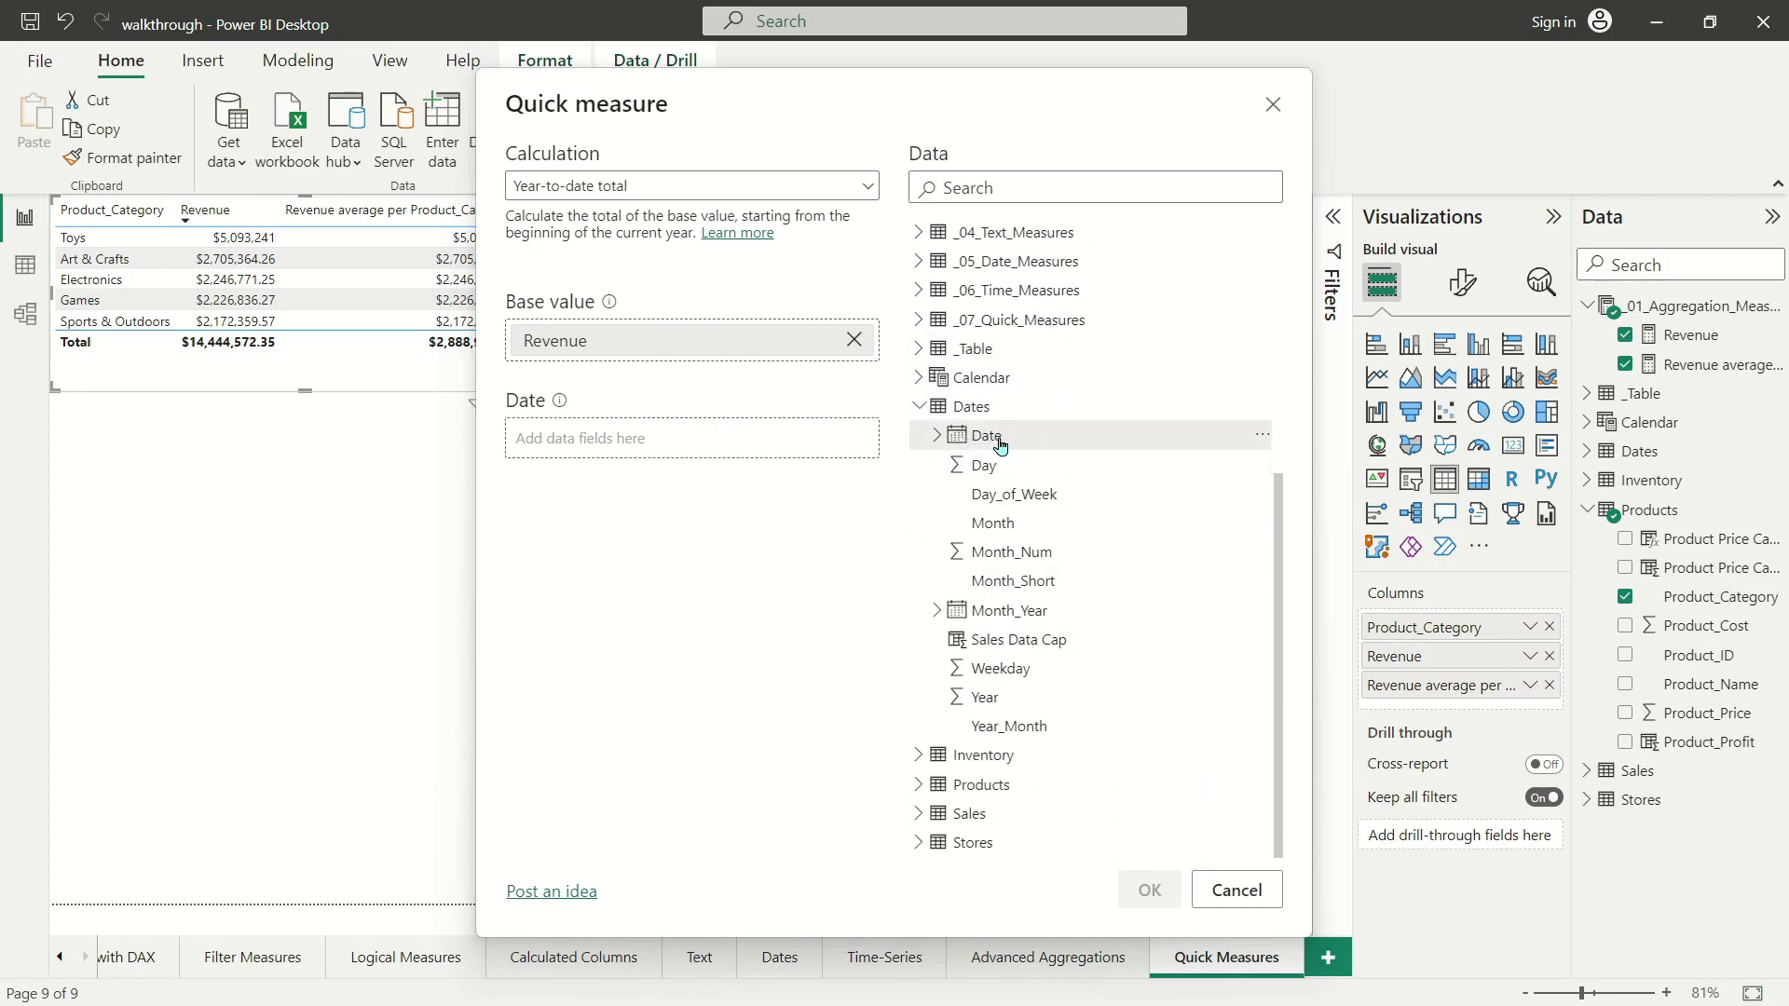
{"action": "left_click_drag", "start_coordinate": [1031, 436], "coordinate": [782, 452]}
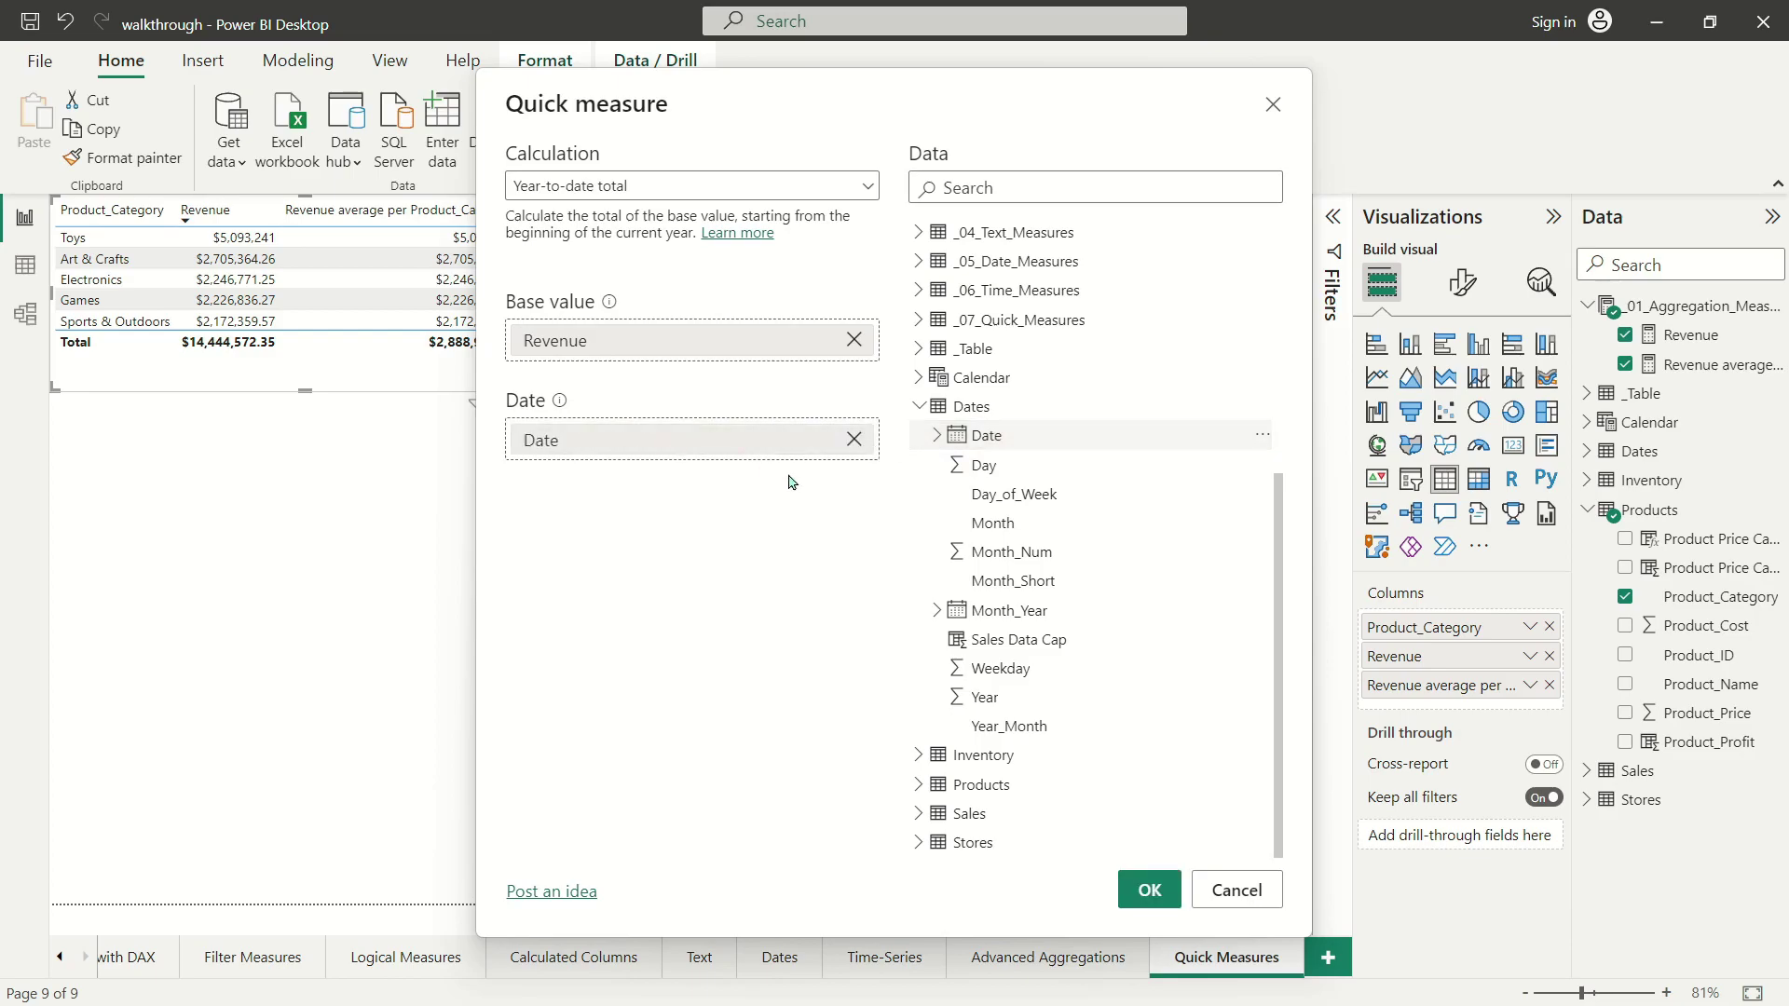
{"action": "left_click", "coordinate": [1150, 892]}
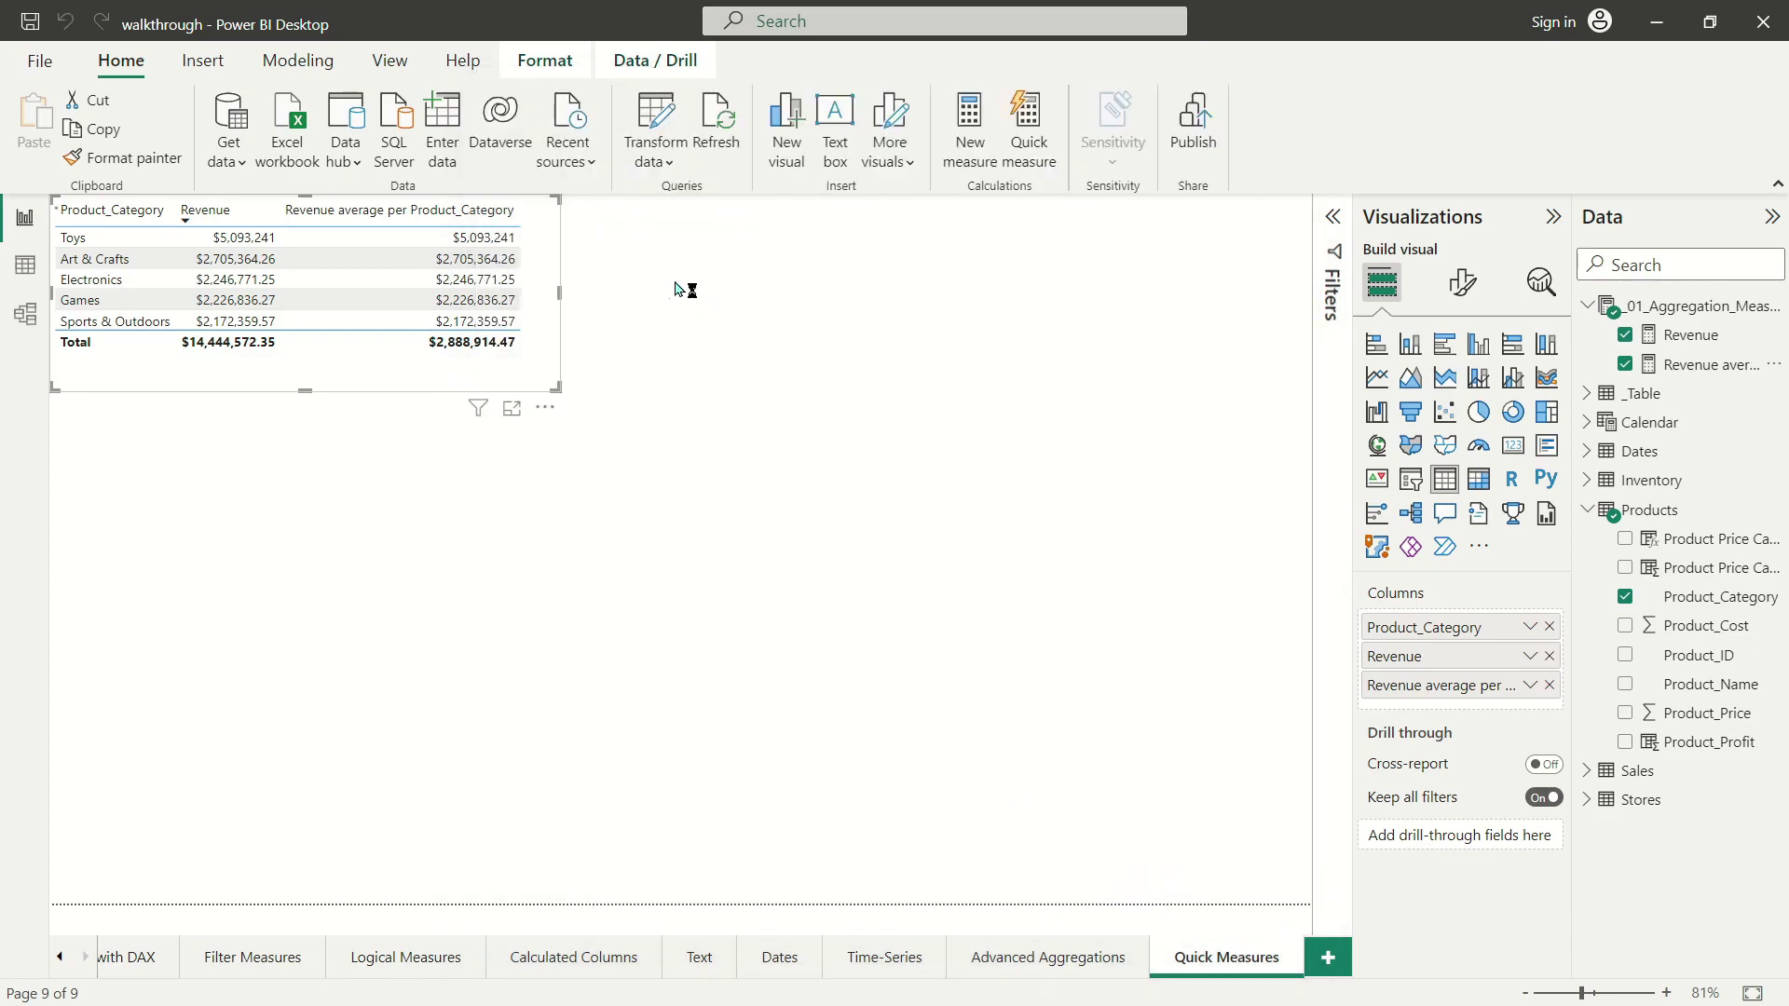
{"action": "left_click_drag", "start_coordinate": [208, 272], "coordinate": [1299, 280]}
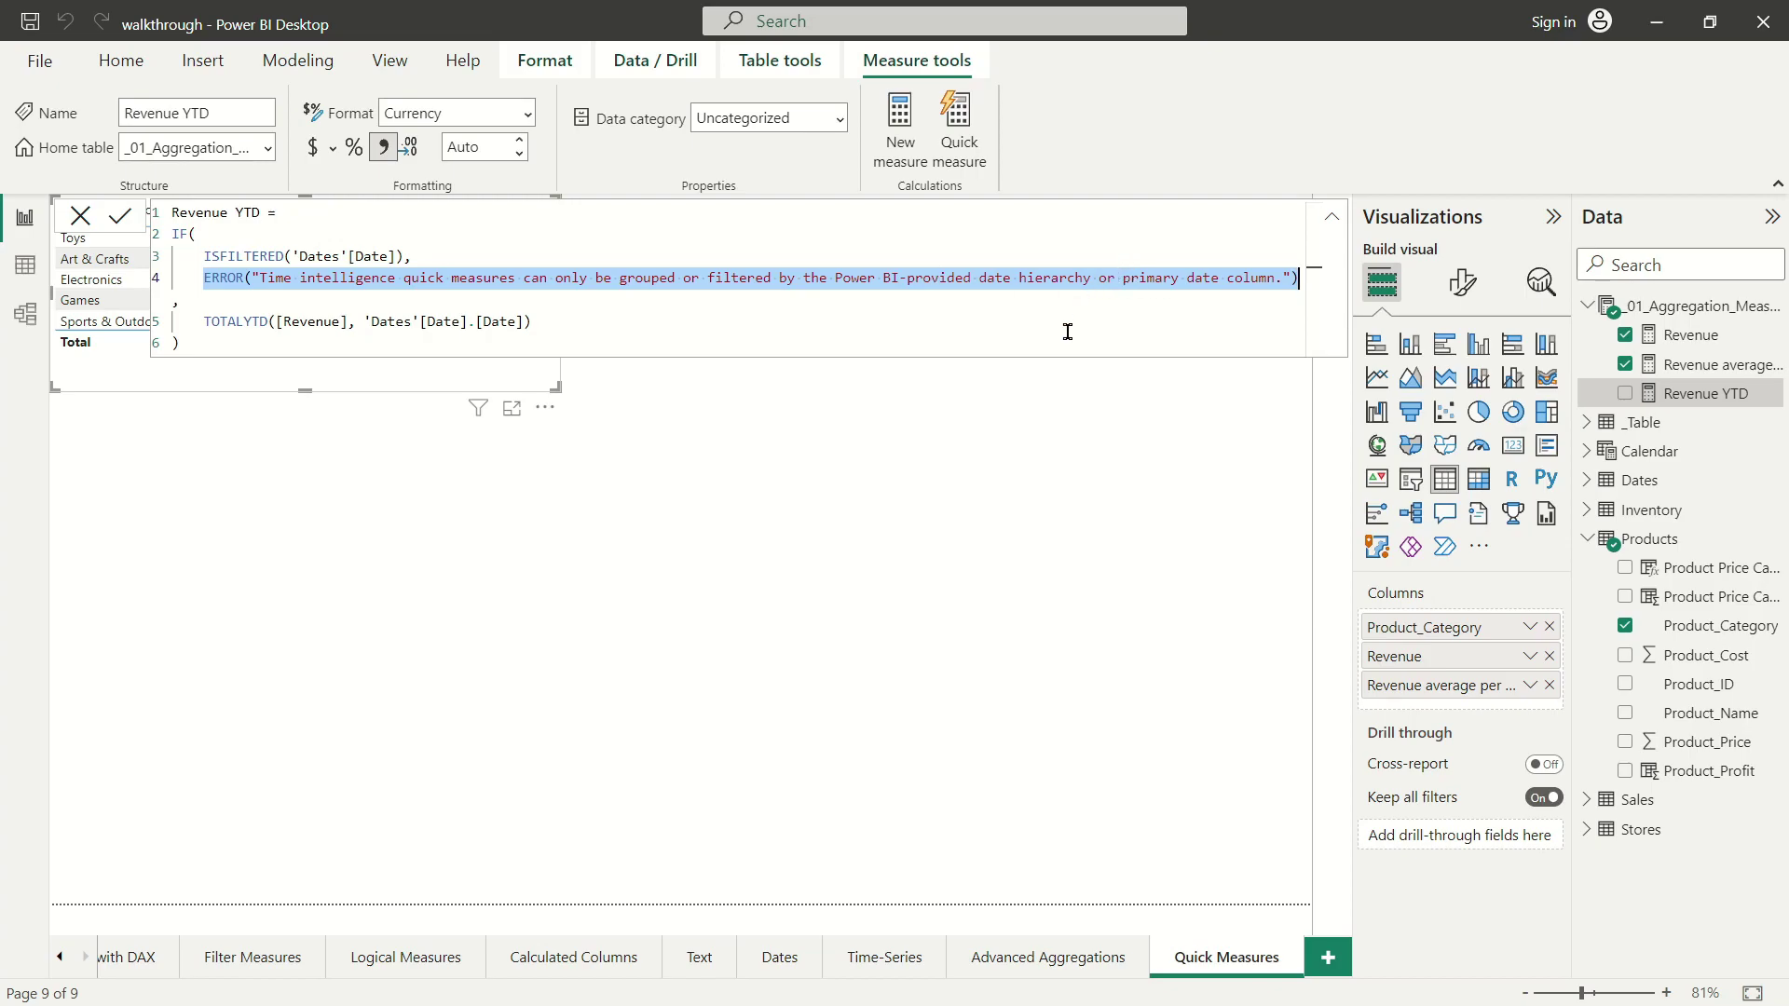
{"action": "left_click", "coordinate": [960, 519]}
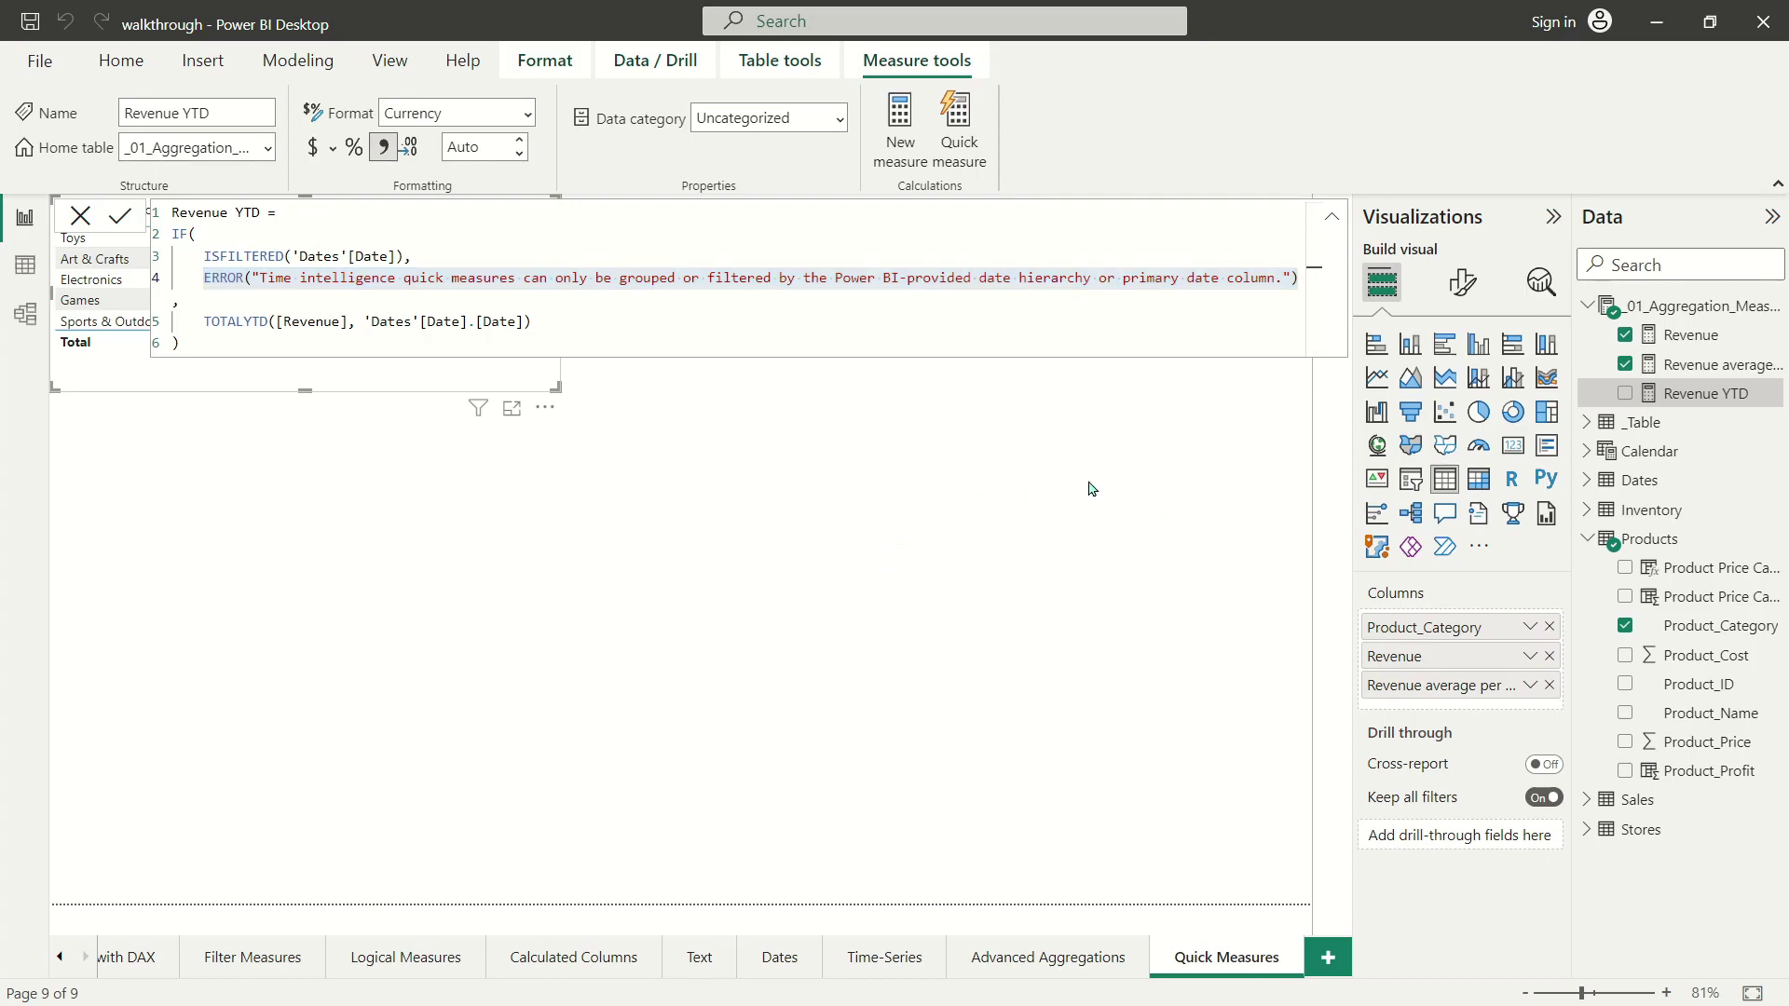
Create a second table visual from the Dates table's Date hierarchy, beside the product category table.
{"action": "left_click", "coordinate": [1589, 483]}
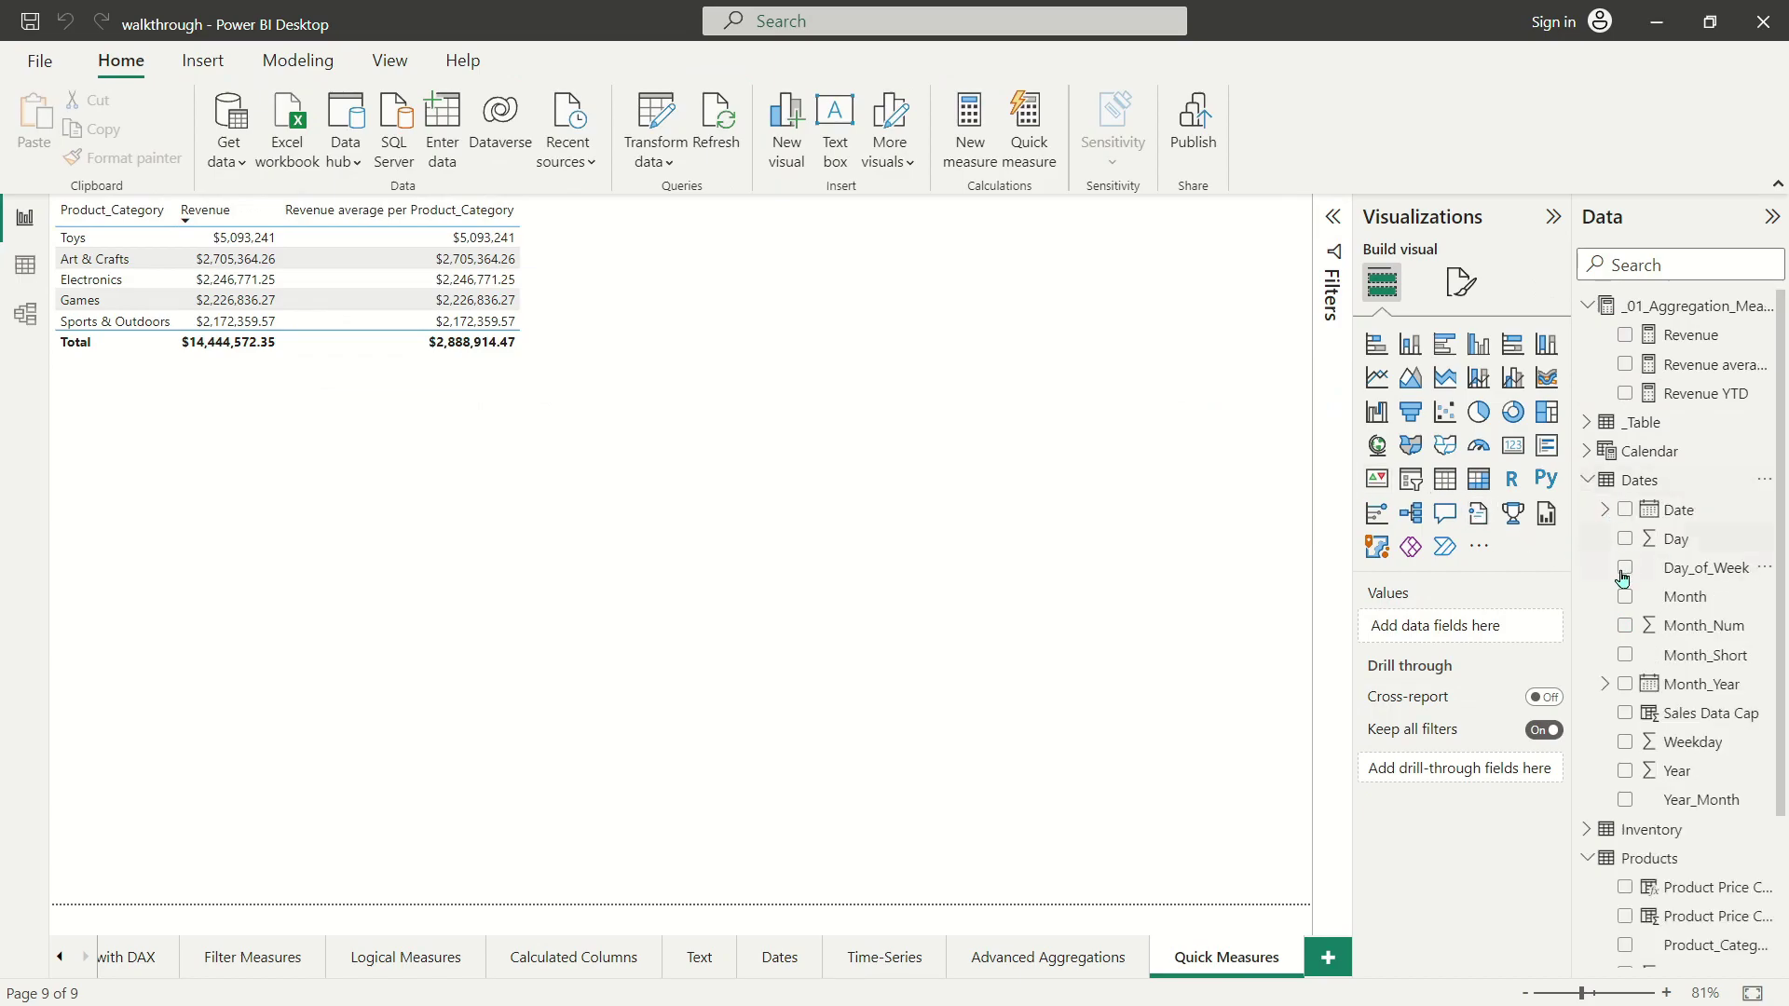
{"action": "left_click_drag", "start_coordinate": [1664, 511], "coordinate": [800, 231]}
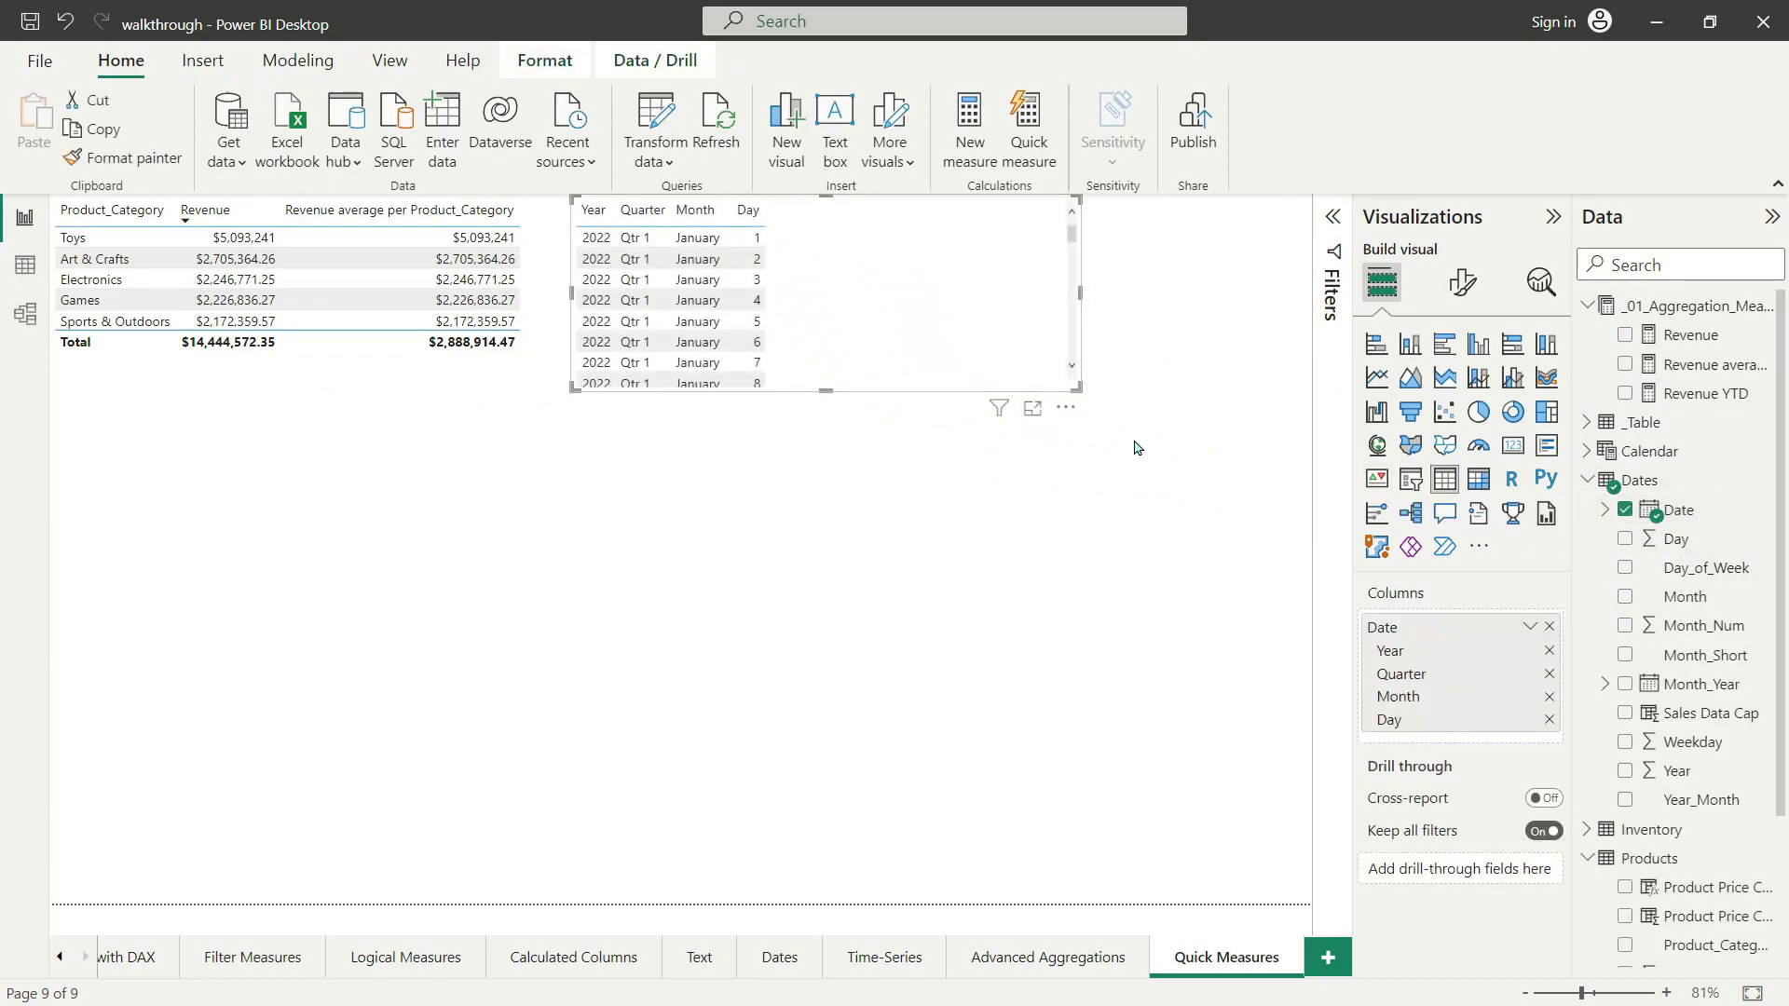
Enlarge the date table to fill the rest of the page and add Revenue YTD, with Revenue placed before it.
{"action": "left_click_drag", "start_coordinate": [1088, 425], "coordinate": [1309, 902]}
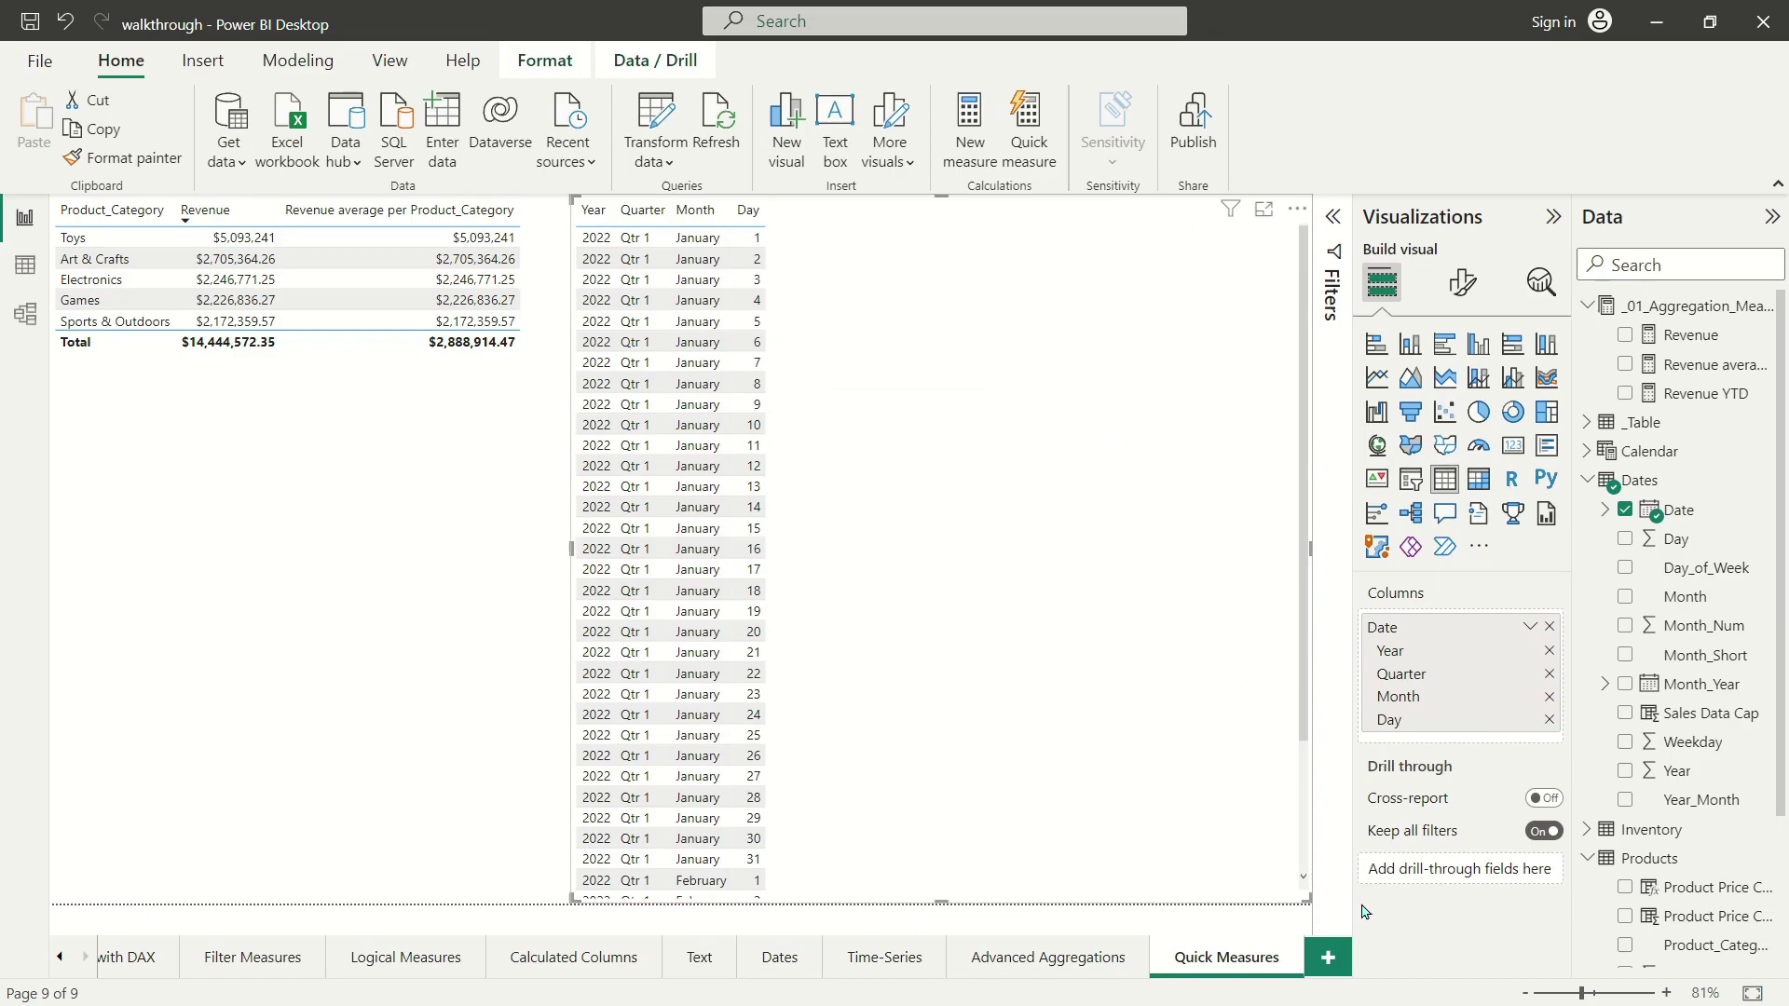
{"action": "left_click", "coordinate": [1719, 395]}
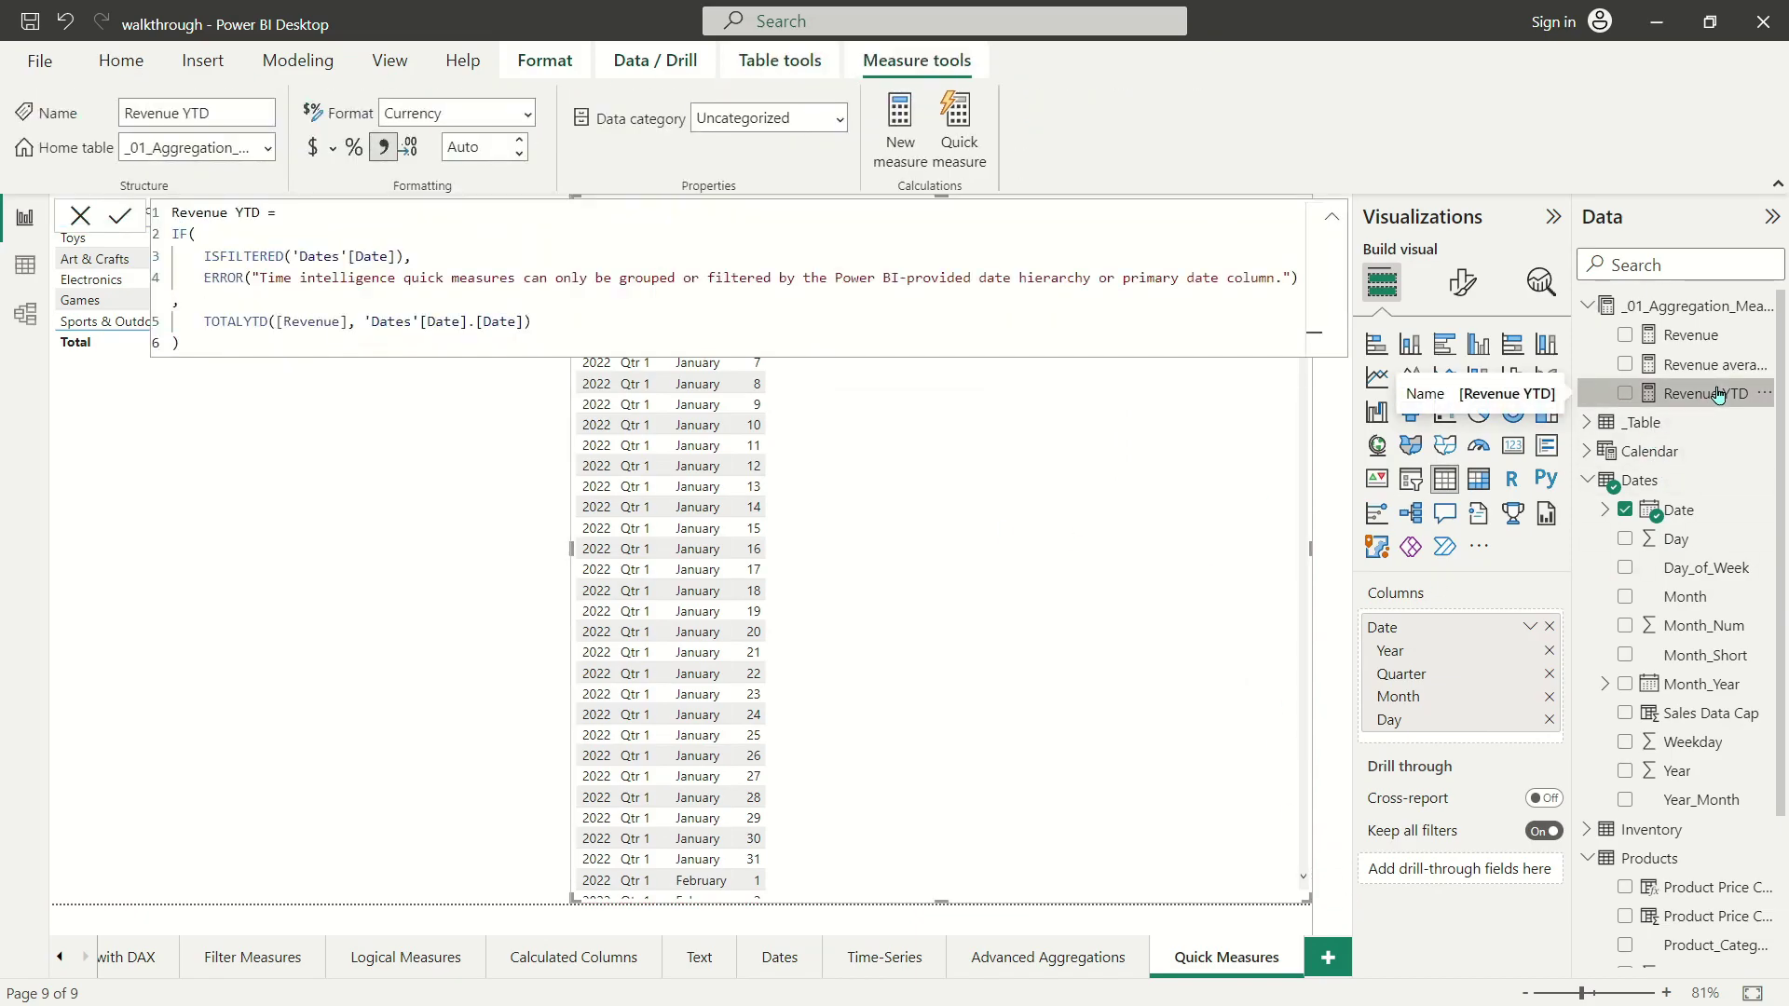
{"action": "left_click_drag", "start_coordinate": [1705, 395], "coordinate": [839, 447]}
{"action": "left_click", "coordinate": [1334, 220]}
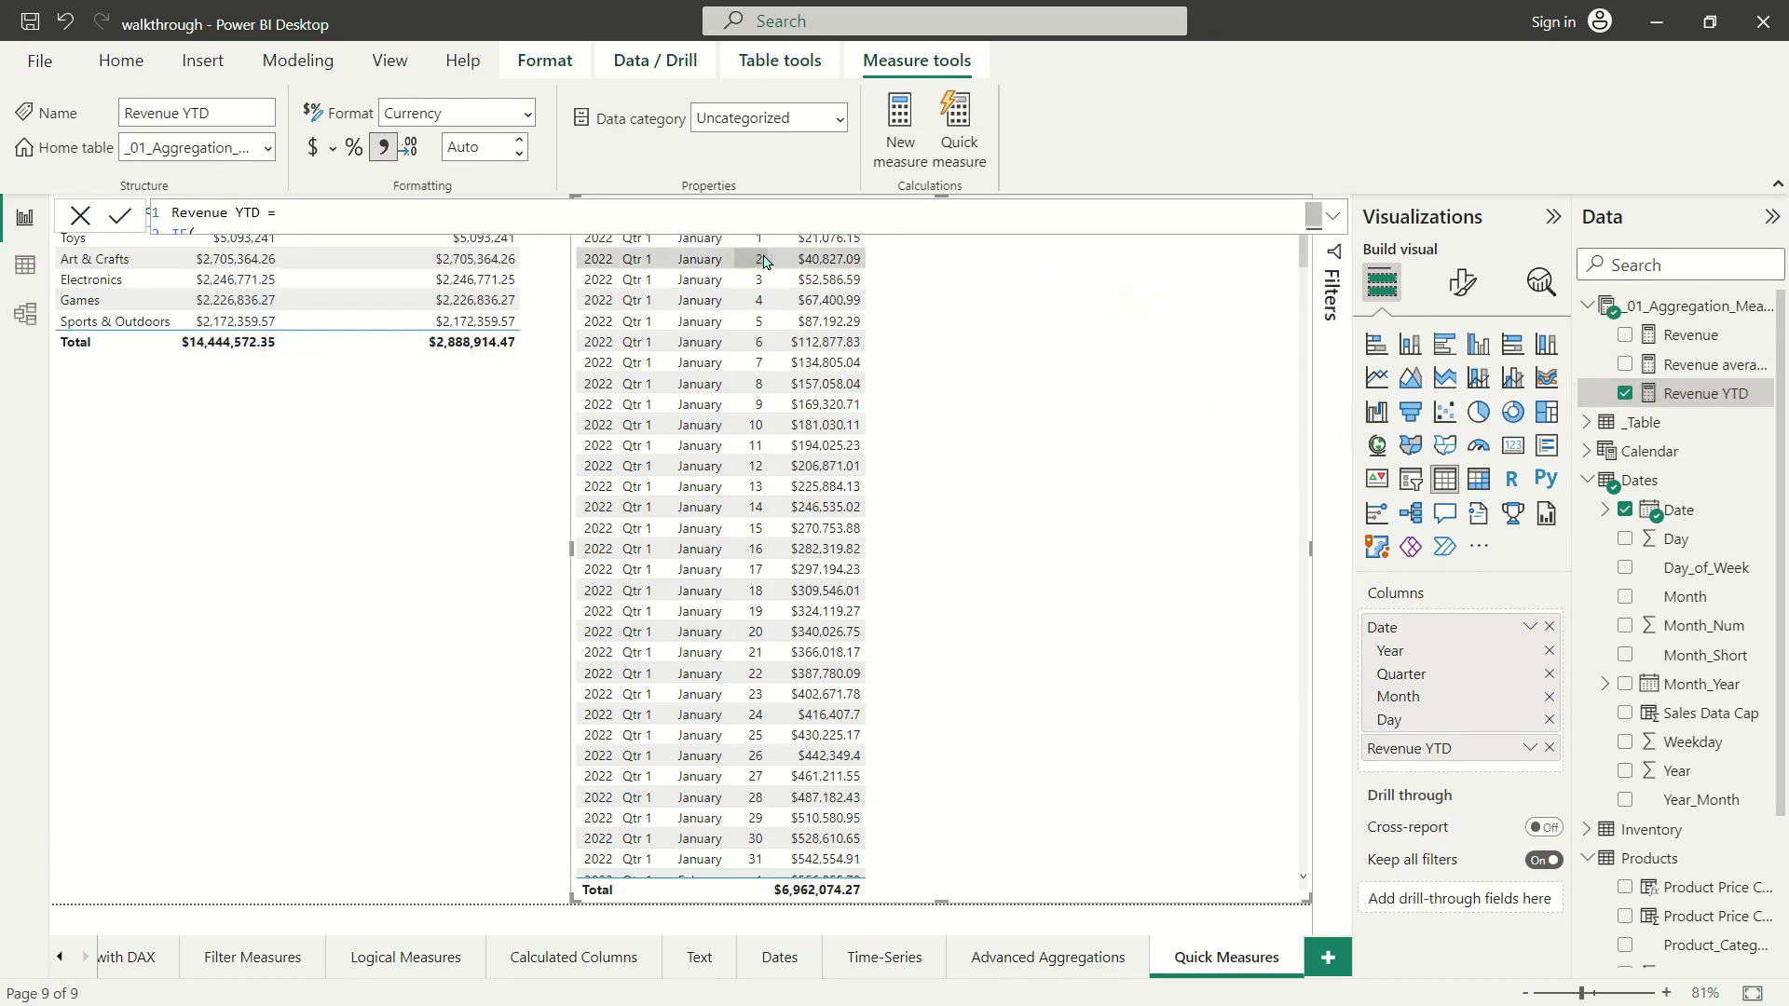
{"action": "left_click_drag", "start_coordinate": [1686, 336], "coordinate": [1491, 736]}
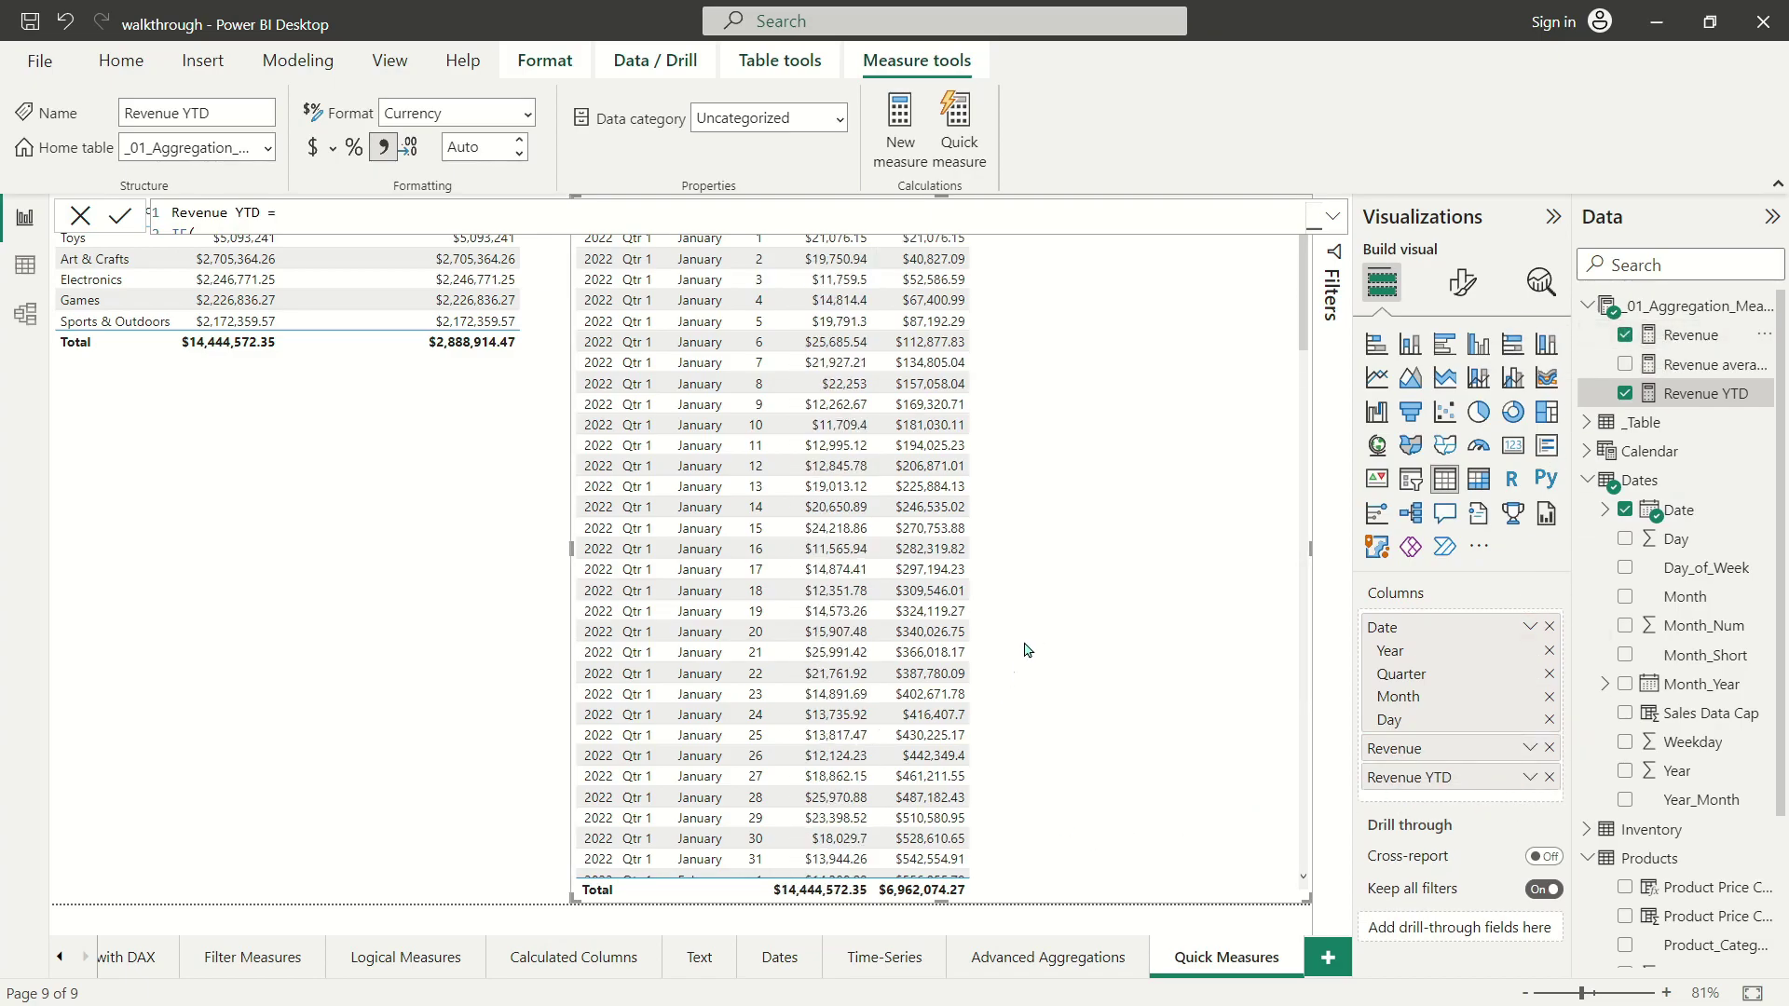
Shorten the date table by lowering its upper edge, leaving empty space above it, and leave the formula editor.
{"action": "left_click_drag", "start_coordinate": [941, 900], "coordinate": [1016, 772]}
{"action": "key", "text": "ctrl+z"}
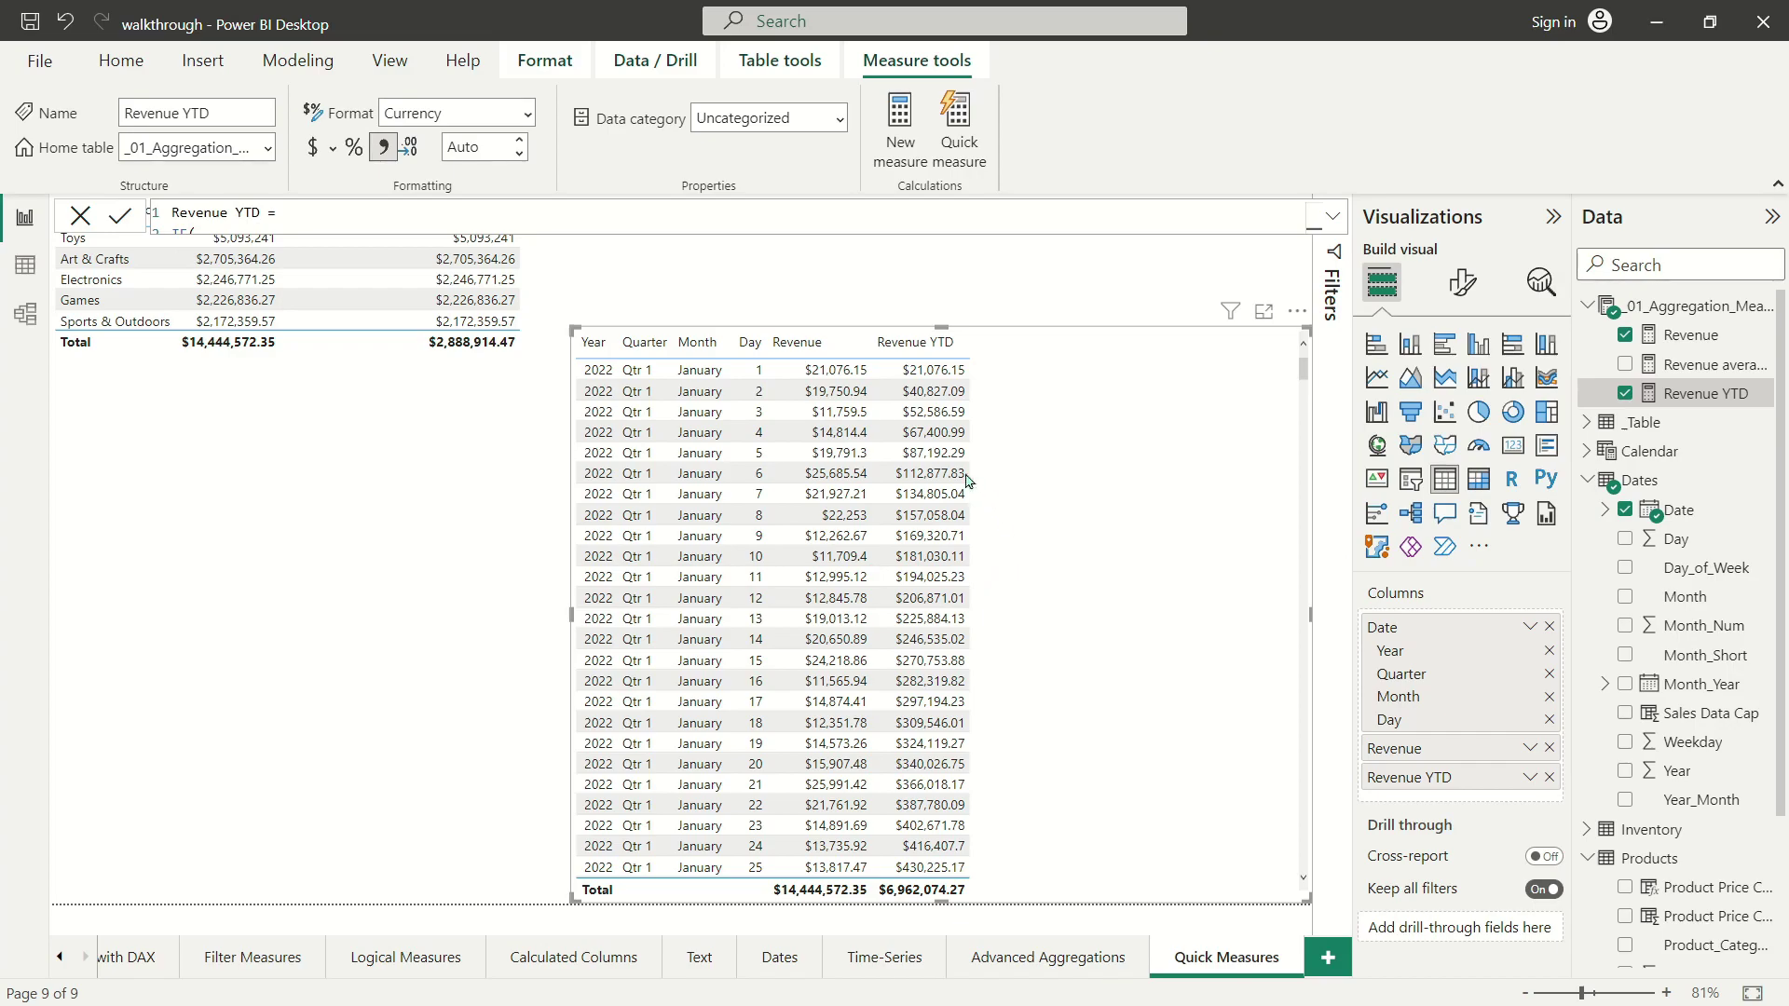
{"action": "left_click", "coordinate": [1102, 245]}
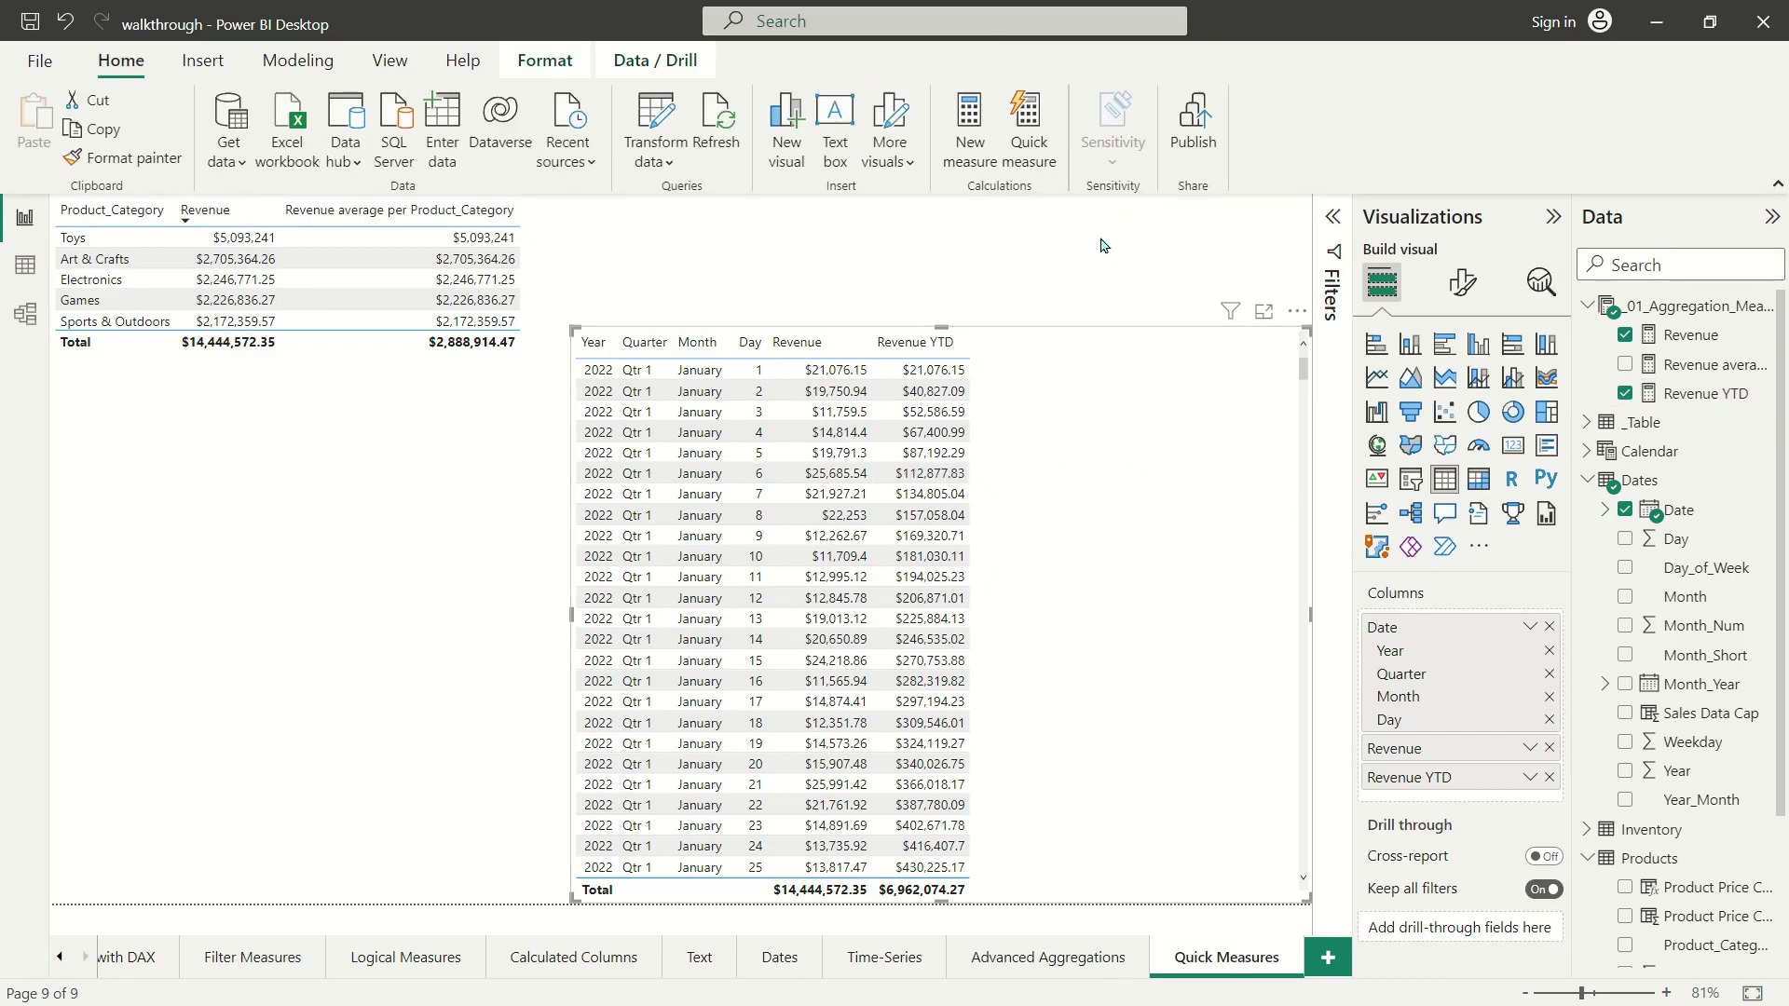
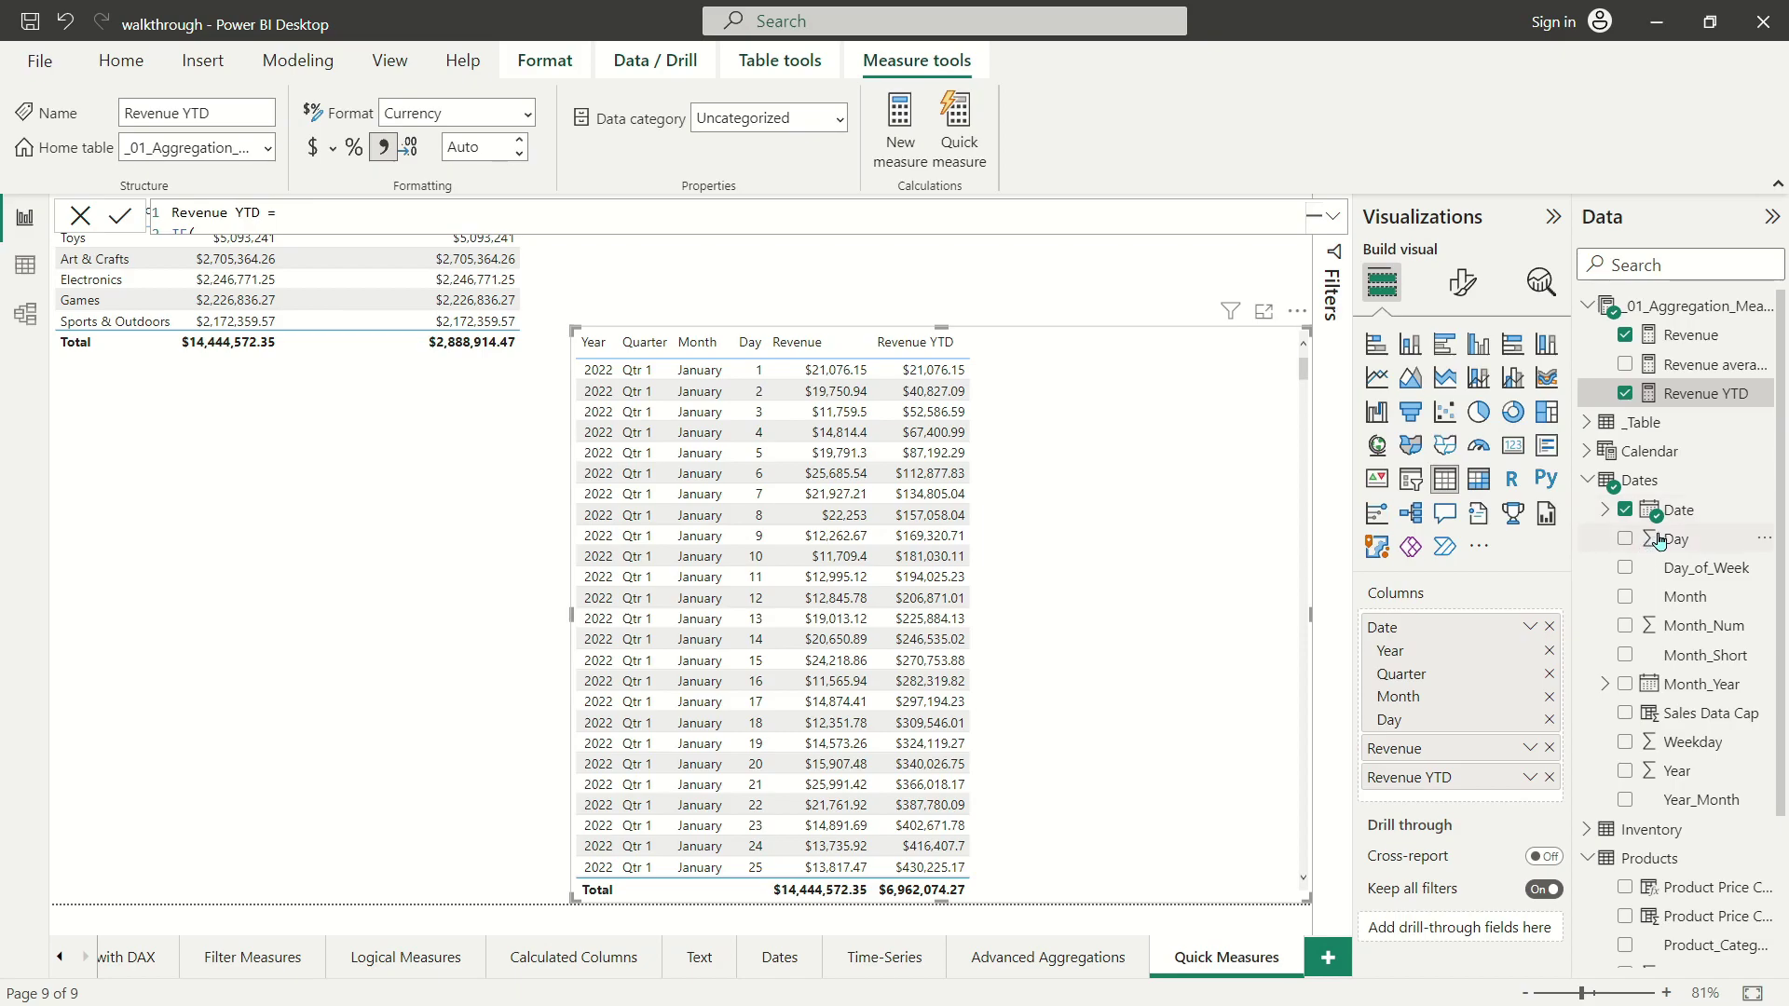
Switch the table's Date field from Date Hierarchy to plain Date and read the visual's error details.
{"action": "left_click", "coordinate": [1530, 626]}
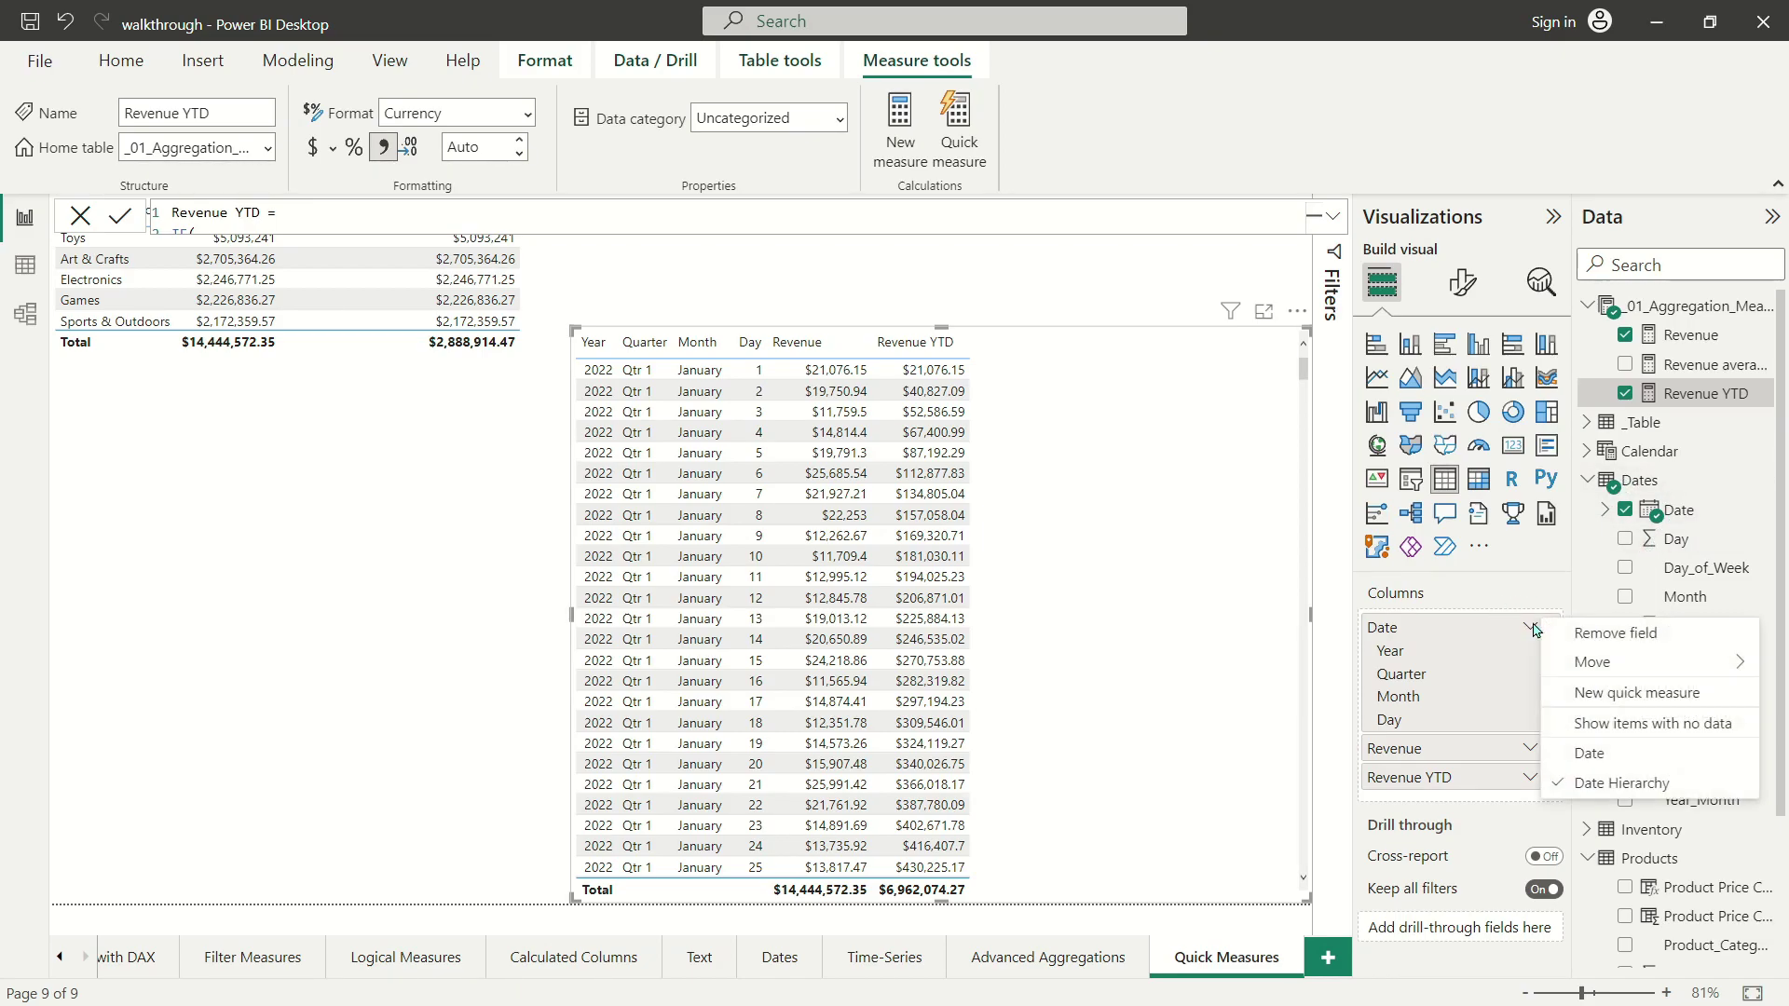
{"action": "left_click", "coordinate": [1617, 762]}
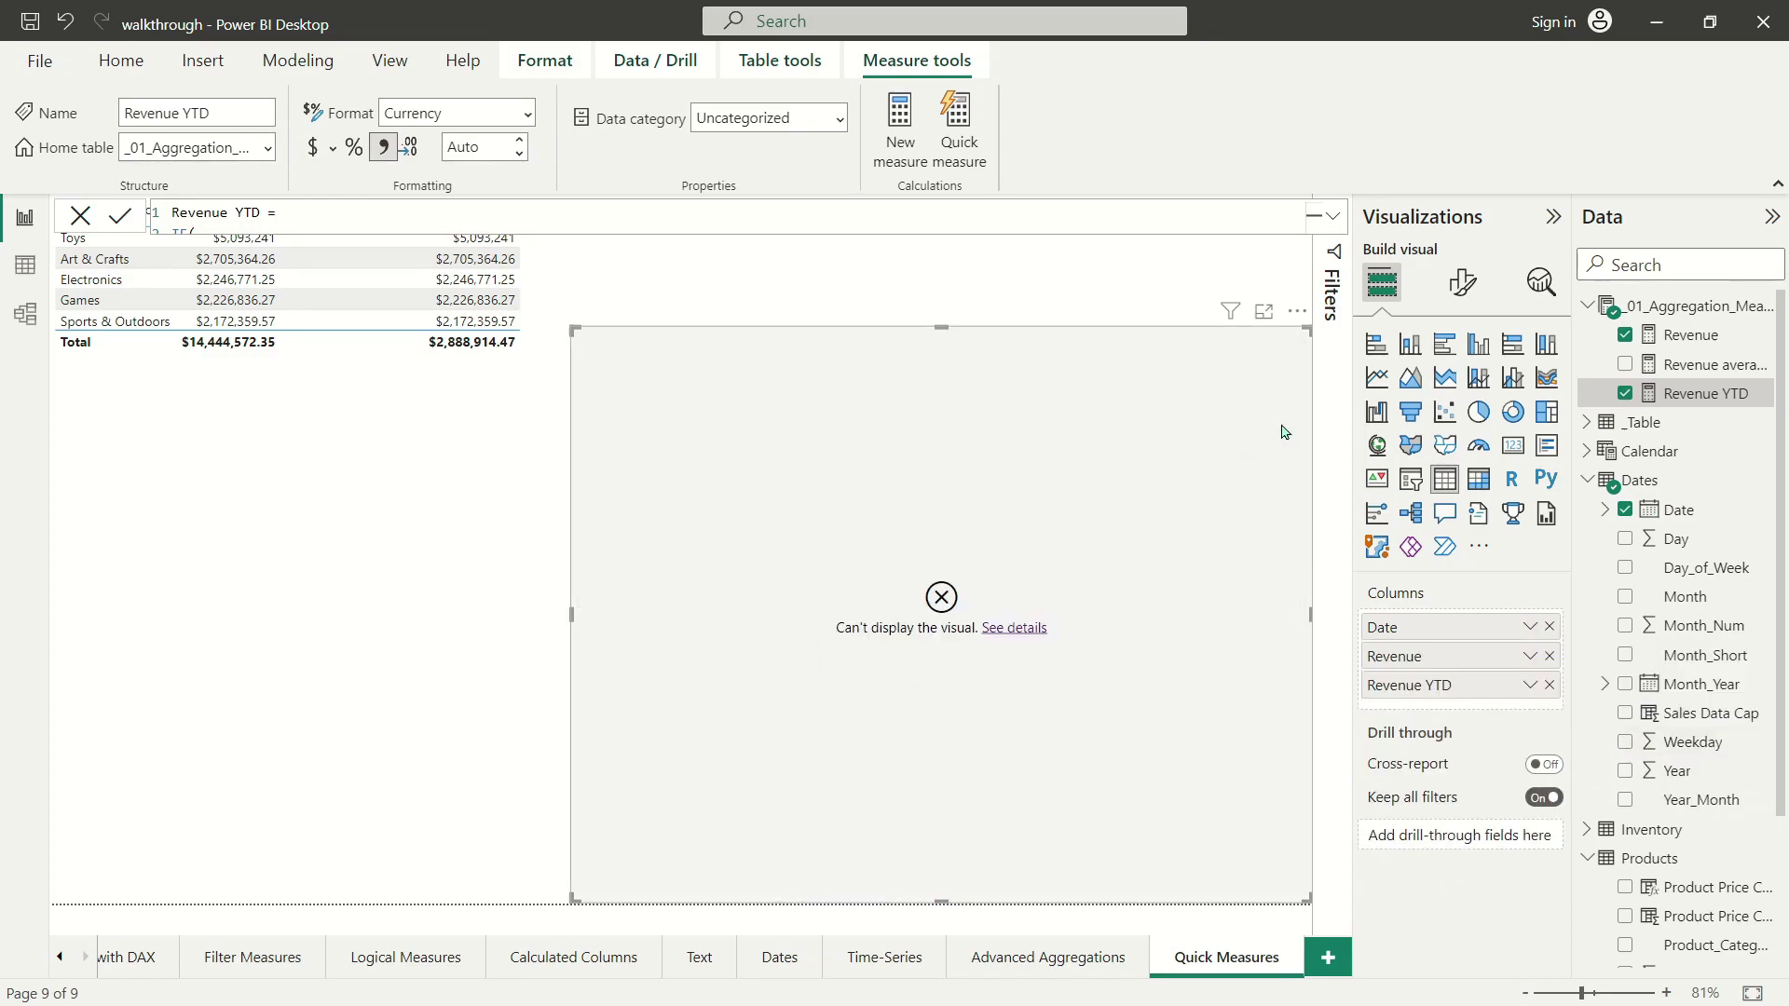
{"action": "left_click", "coordinate": [1001, 635]}
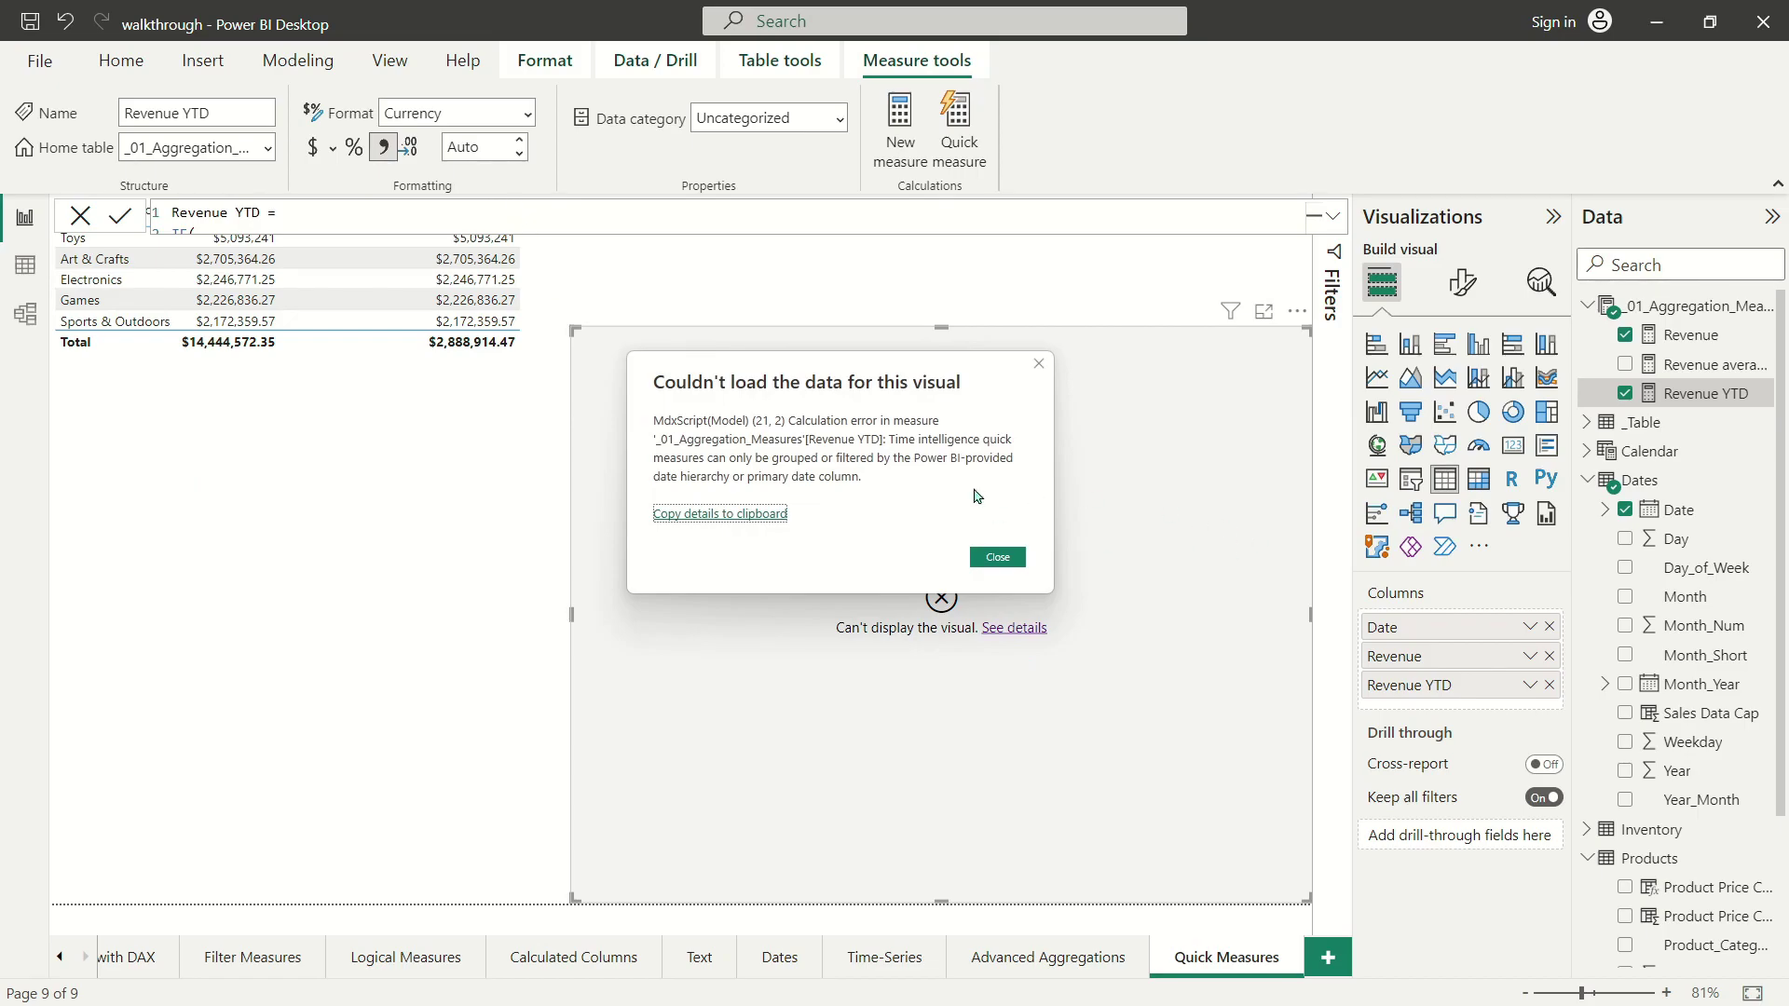
{"action": "left_click", "coordinate": [998, 557]}
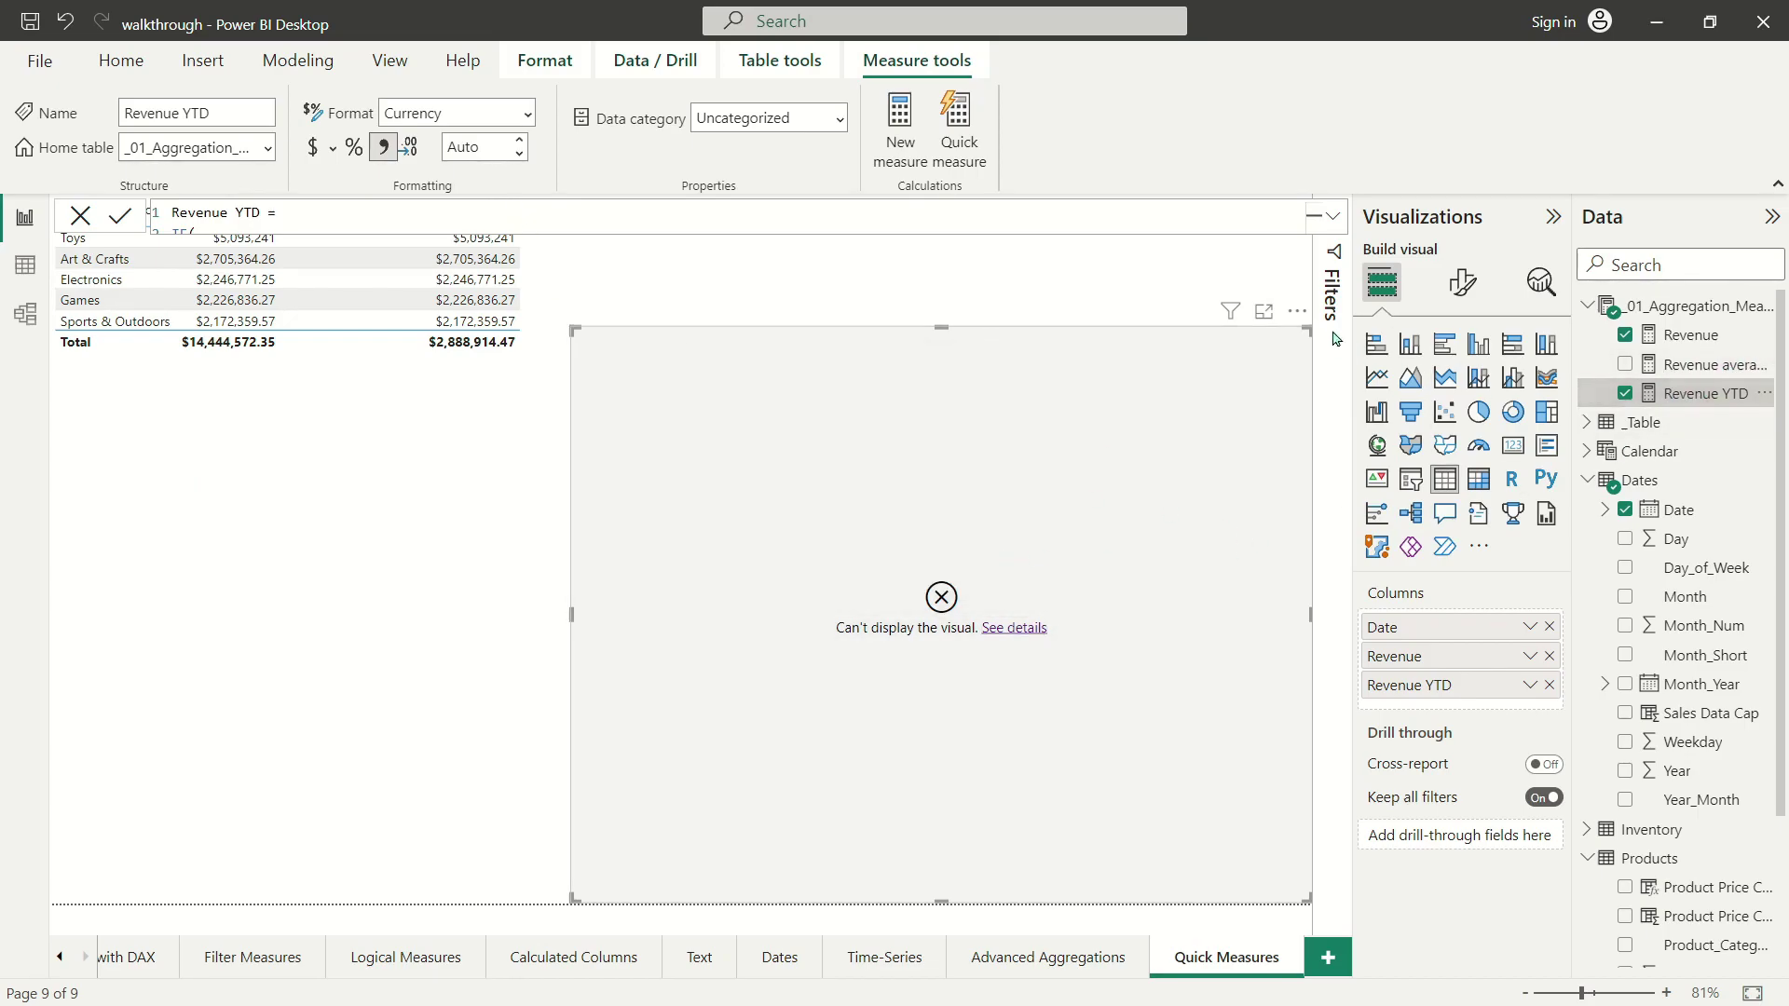
Strip the IF, ISFILTERED and ERROR wrapper from Revenue YTD, leaving TOTALYTD([Revenue], 'Dates'[Date]), and commit the formula.
{"action": "left_click", "coordinate": [1334, 216]}
{"action": "left_click", "coordinate": [325, 283]}
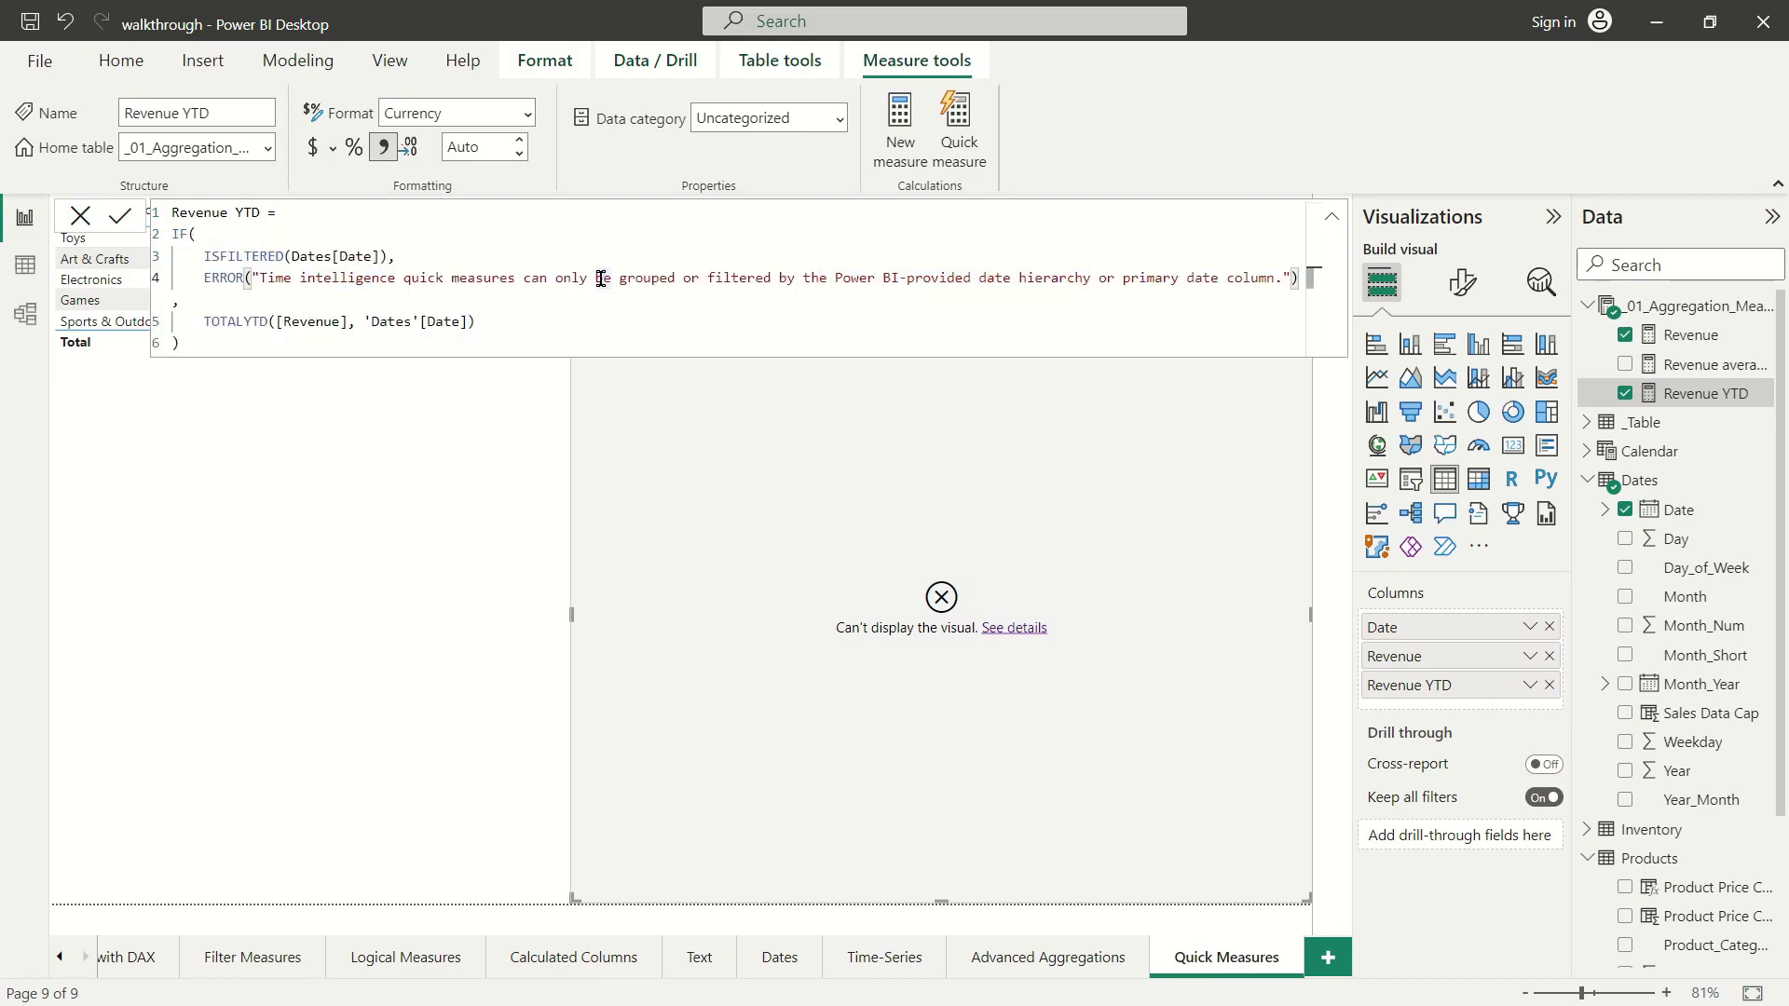
{"action": "left_click", "coordinate": [601, 277]}
{"action": "left_click_drag", "start_coordinate": [179, 299], "coordinate": [171, 234]}
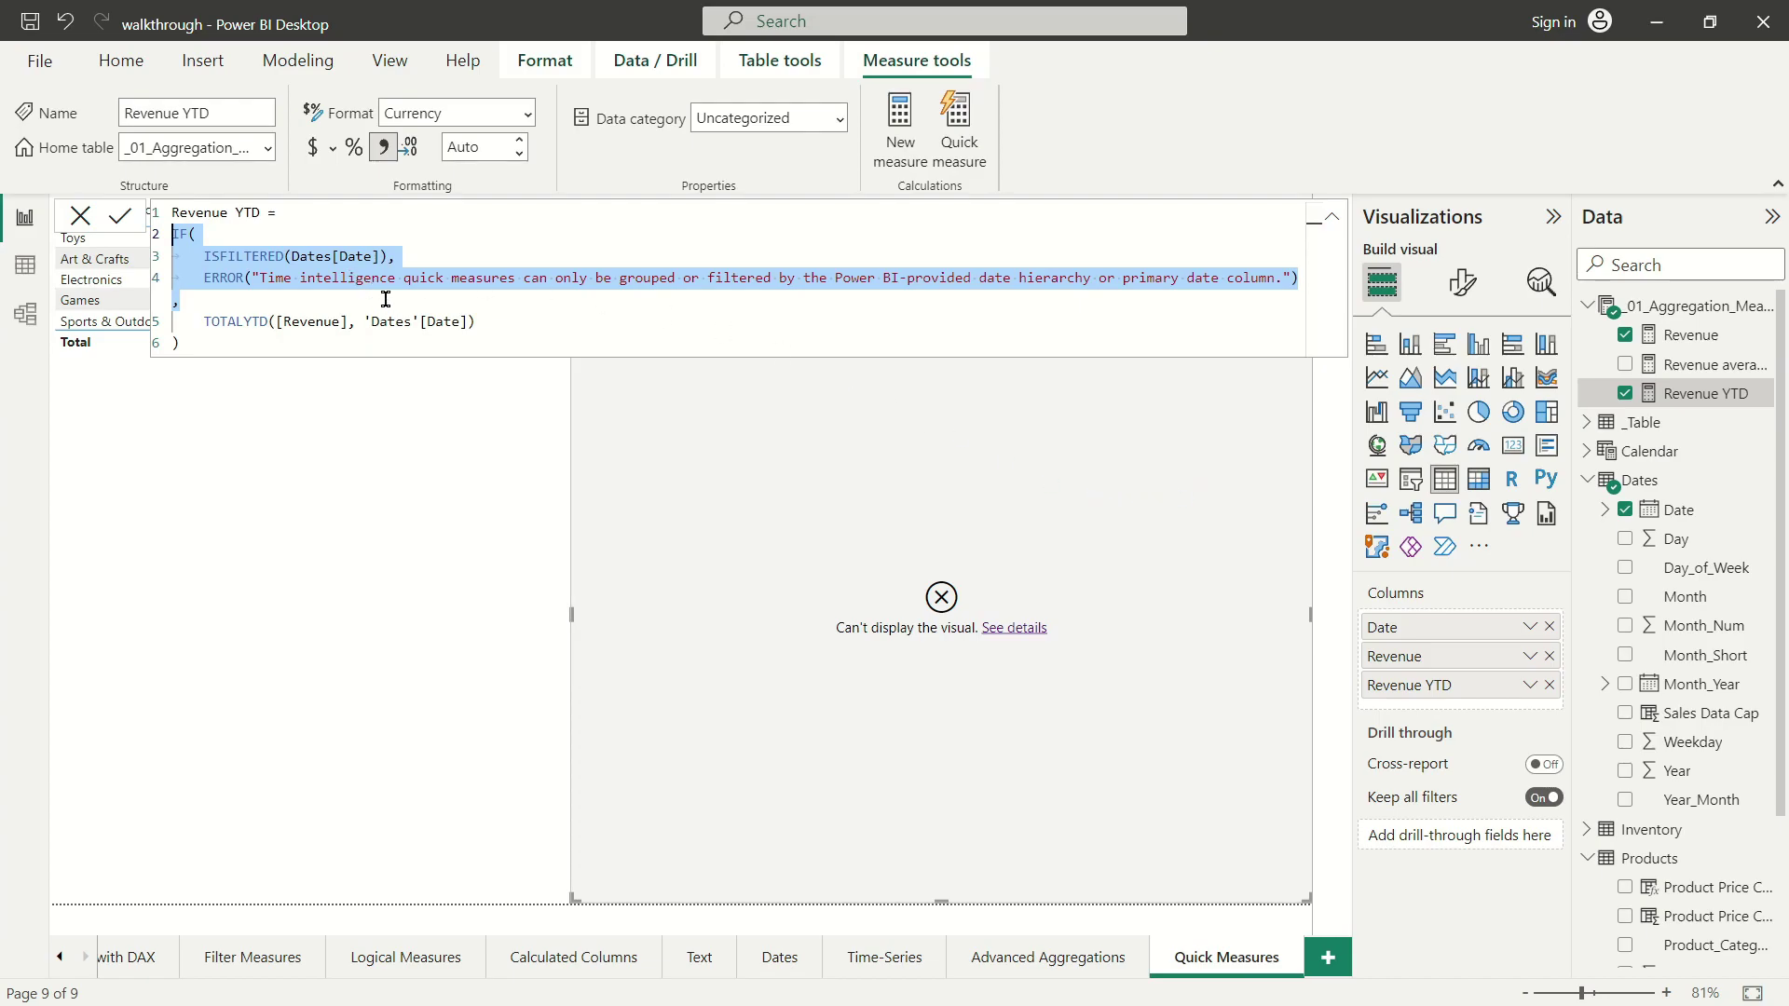
{"action": "key", "text": "Delete"}
{"action": "key", "text": "BackSpace"}
{"action": "left_click", "coordinate": [503, 234]}
{"action": "key", "text": "Delete"}
{"action": "key", "text": "Delete"}
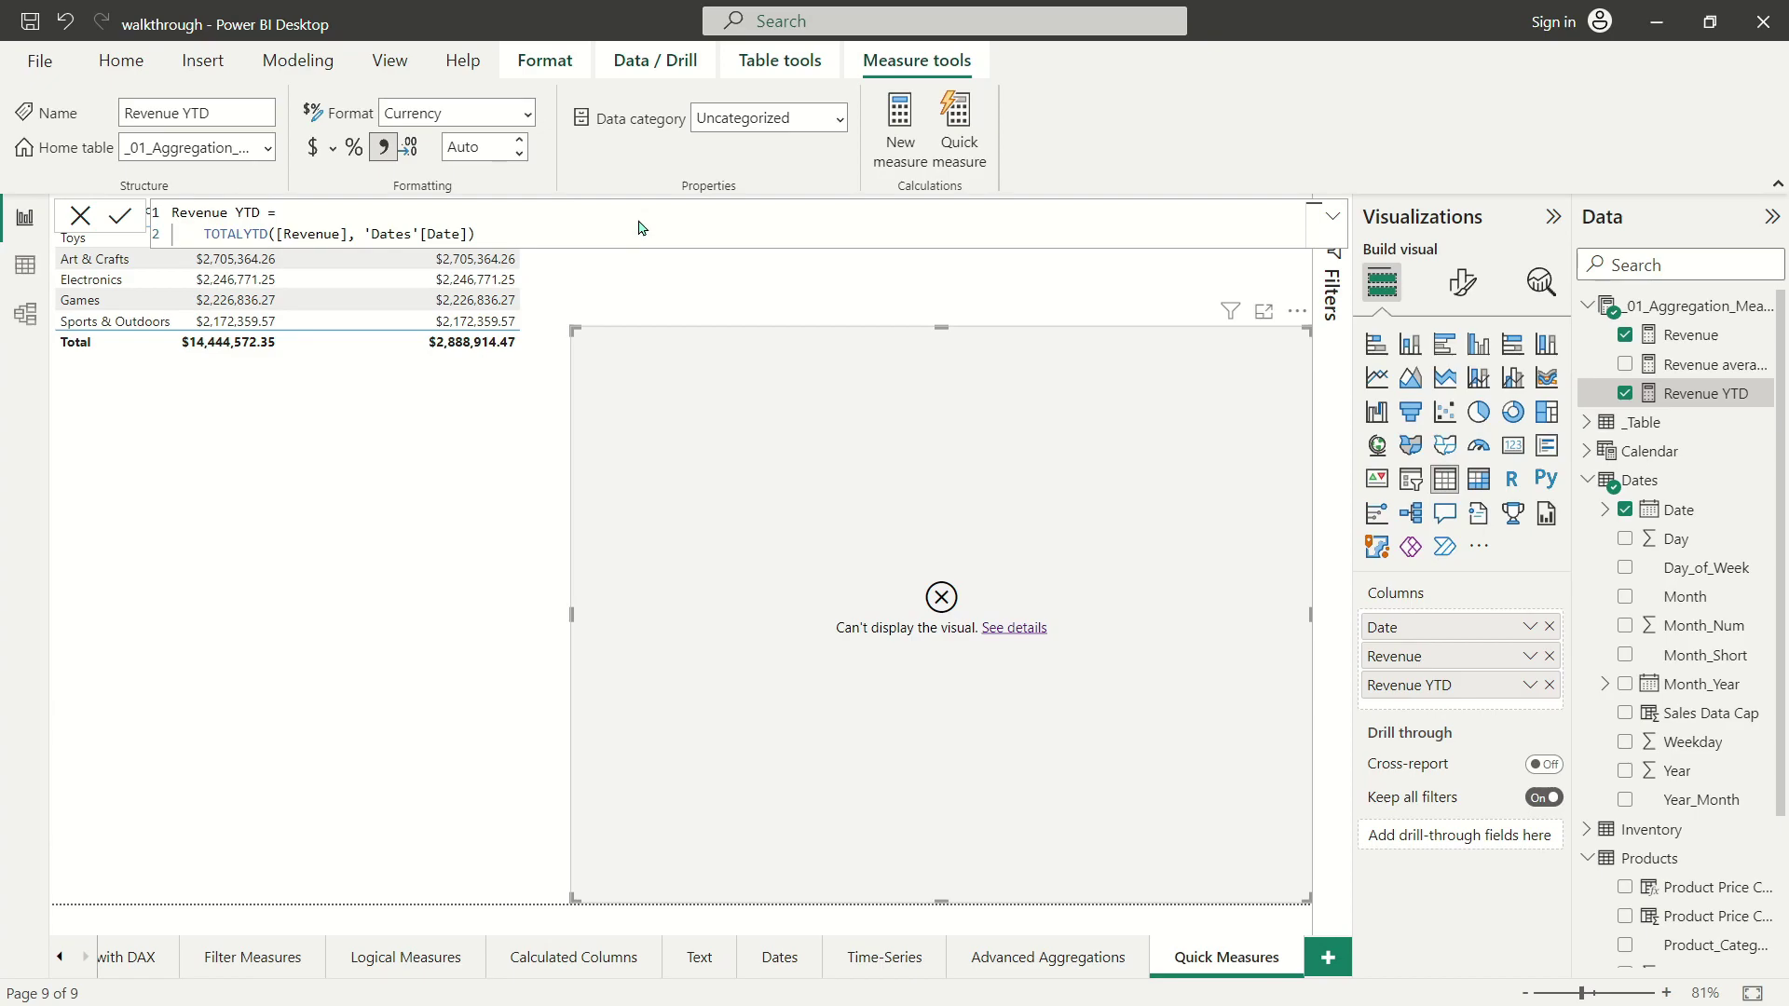
{"action": "key", "text": "Return"}
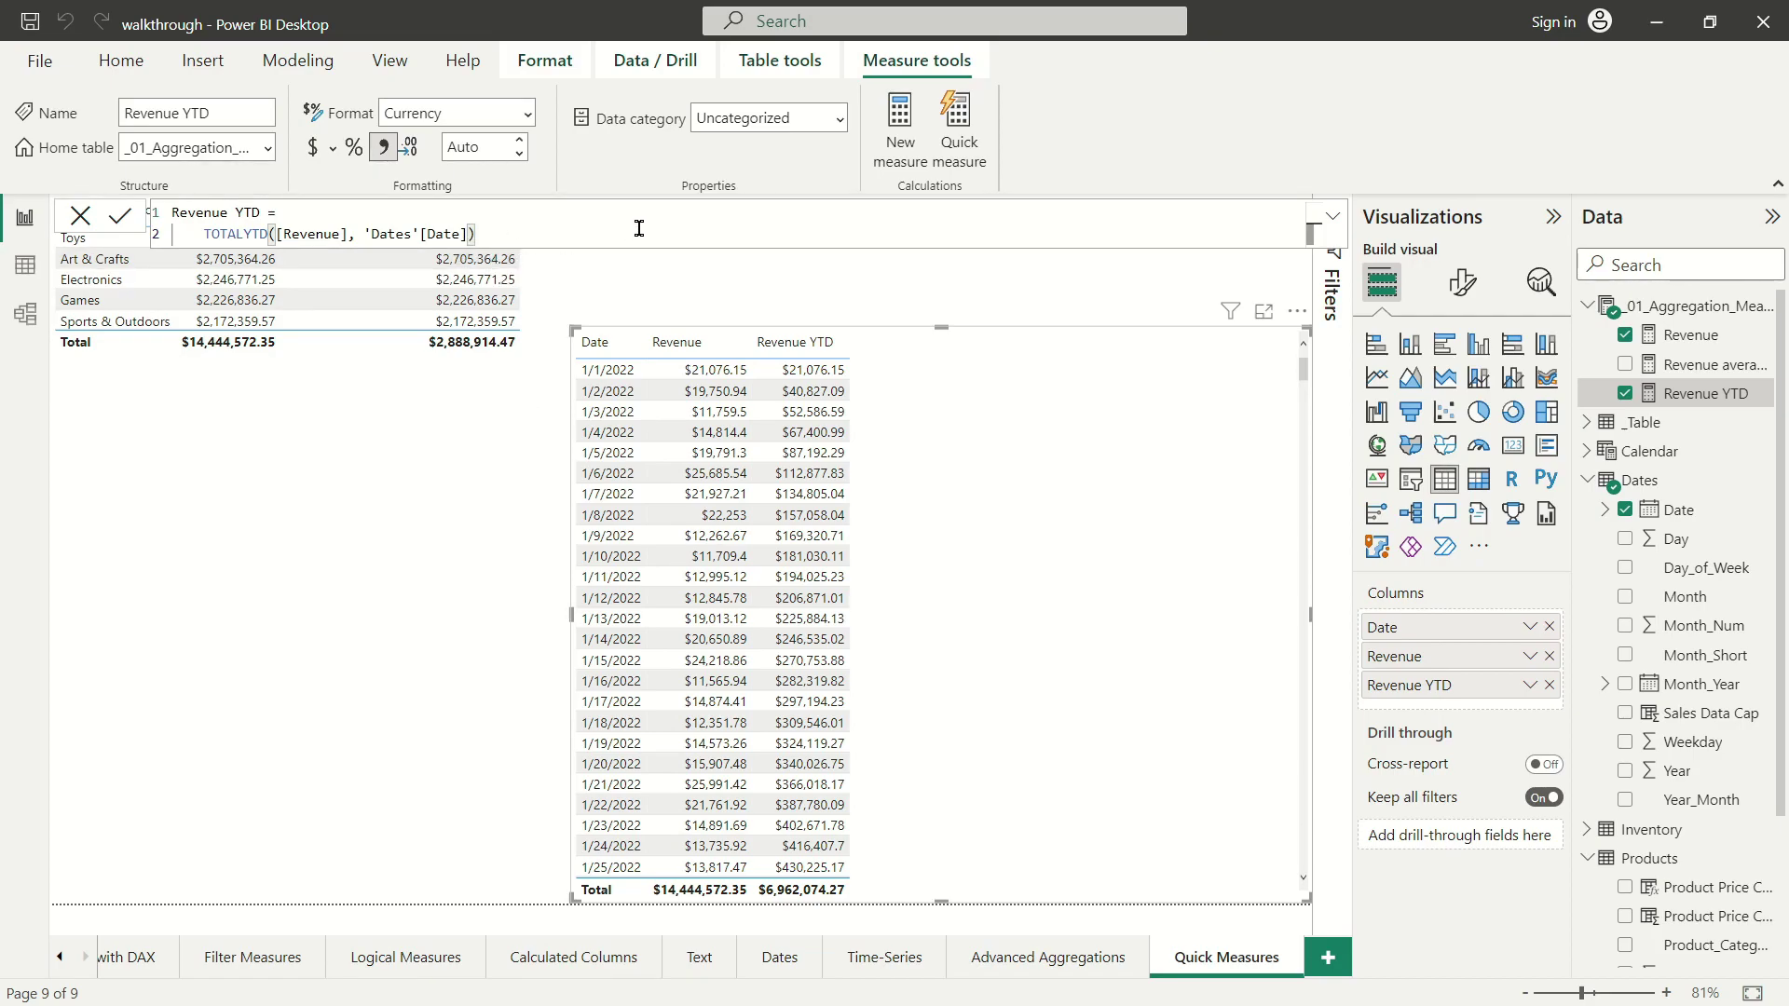
Start a new quick measure with the Rolling average calculation and replace its base value with Revenue.
{"action": "right_click", "coordinate": [1689, 394]}
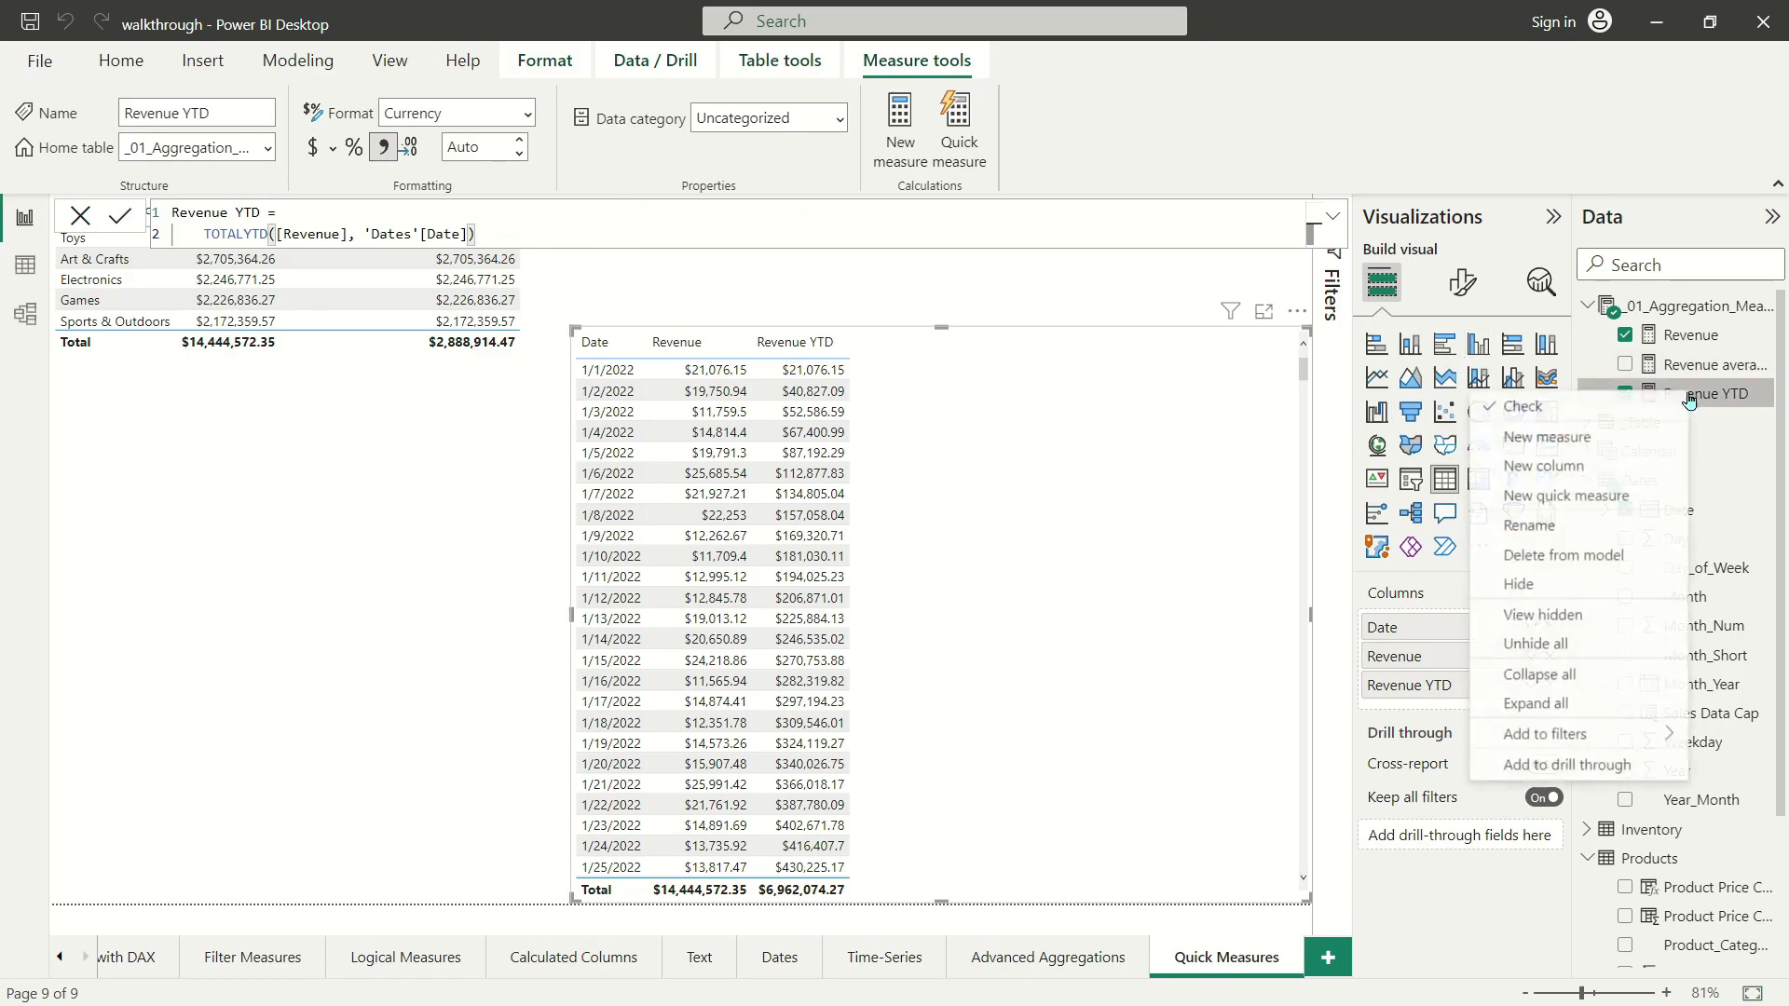
{"action": "left_click", "coordinate": [1582, 501]}
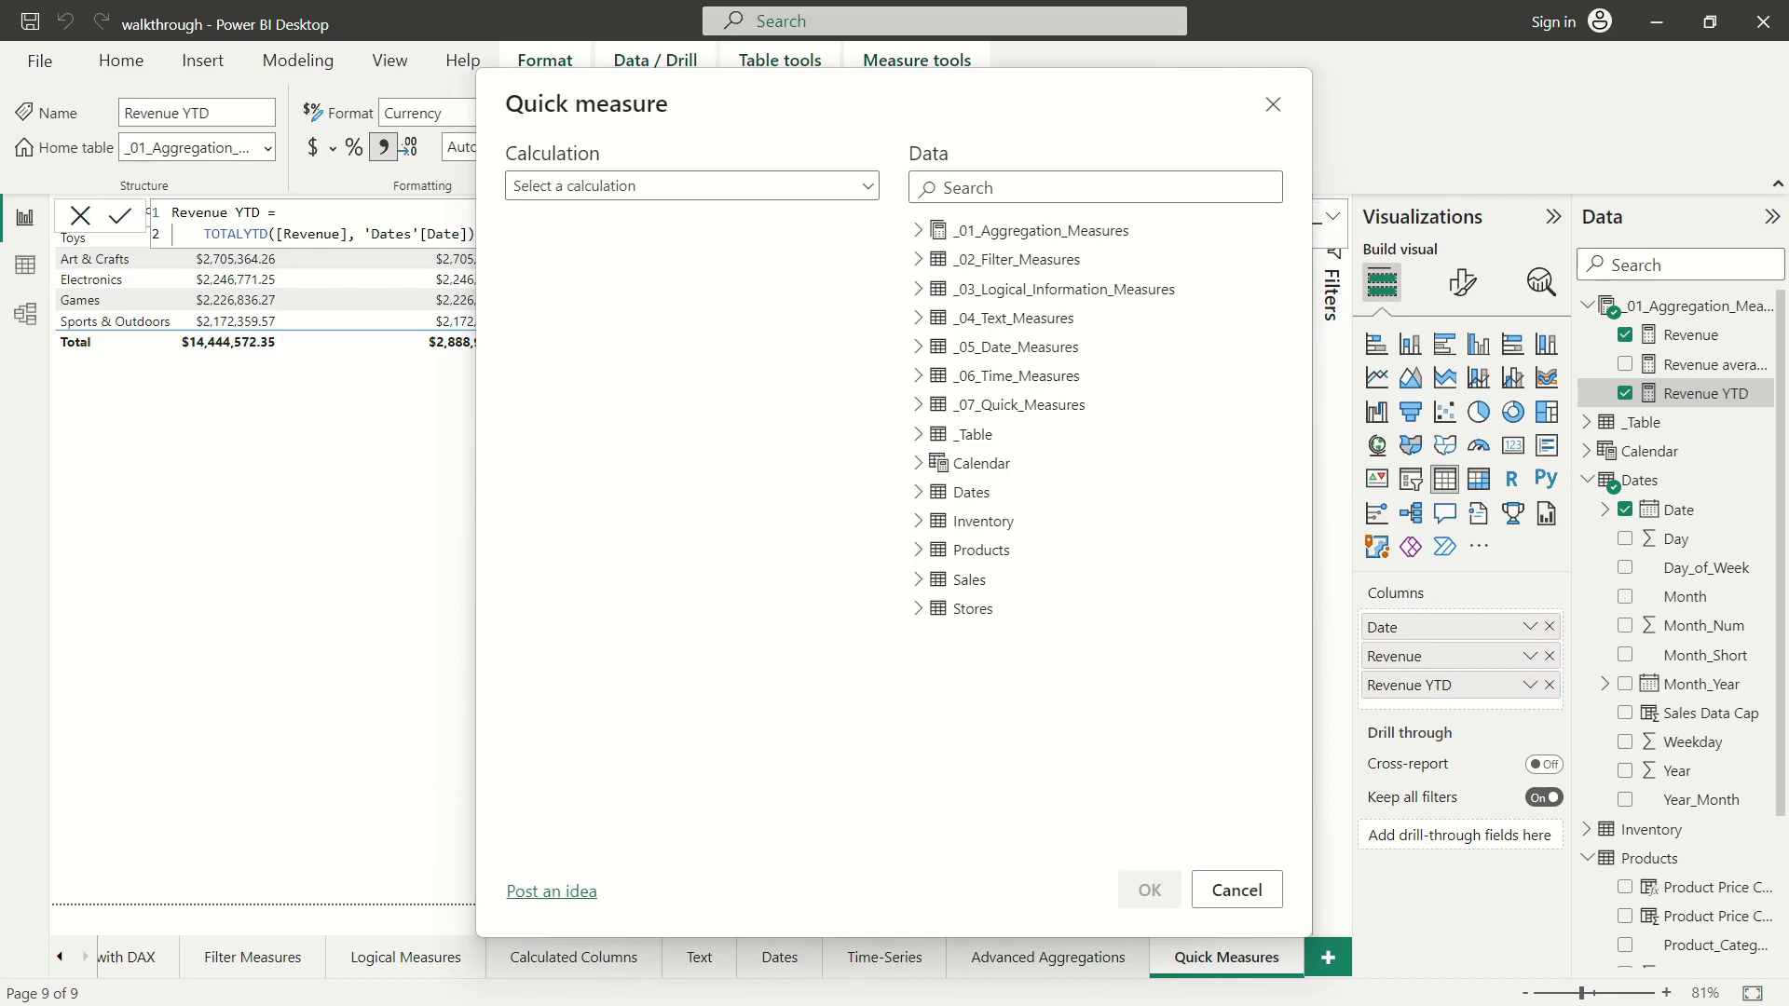
{"action": "left_click", "coordinate": [710, 186]}
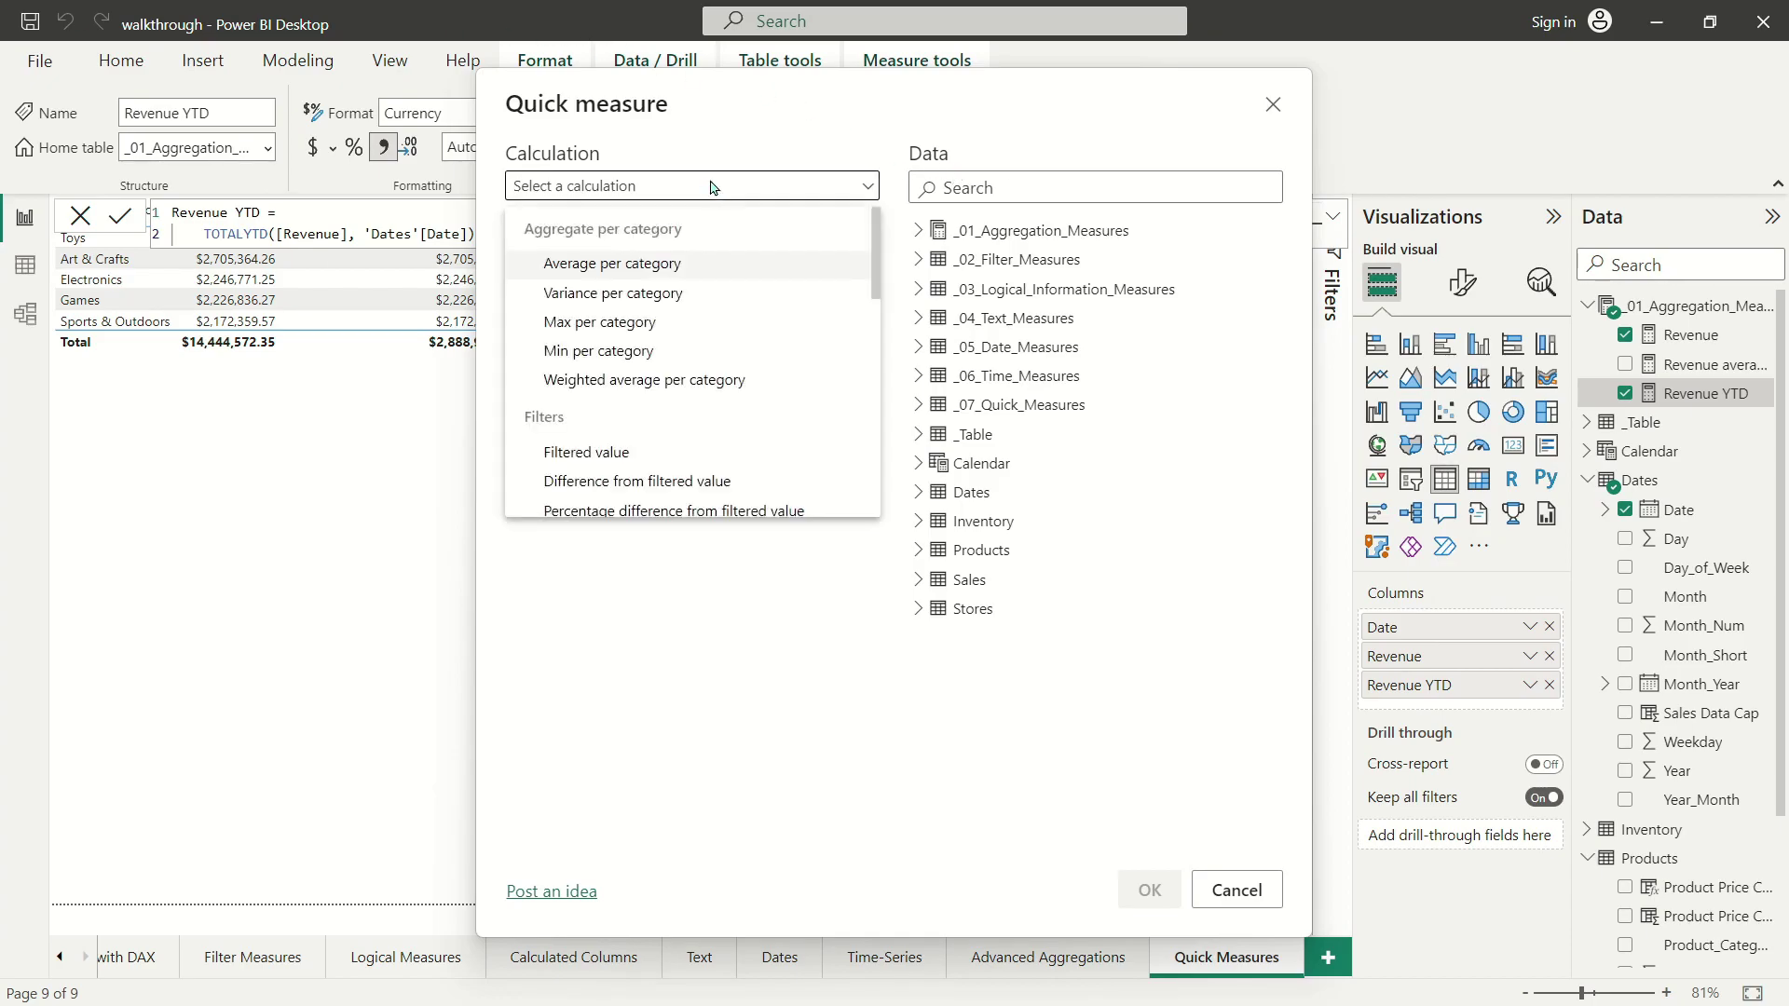
{"action": "scroll", "coordinate": [730, 368], "scroll_direction": "down", "scroll_amount": 5}
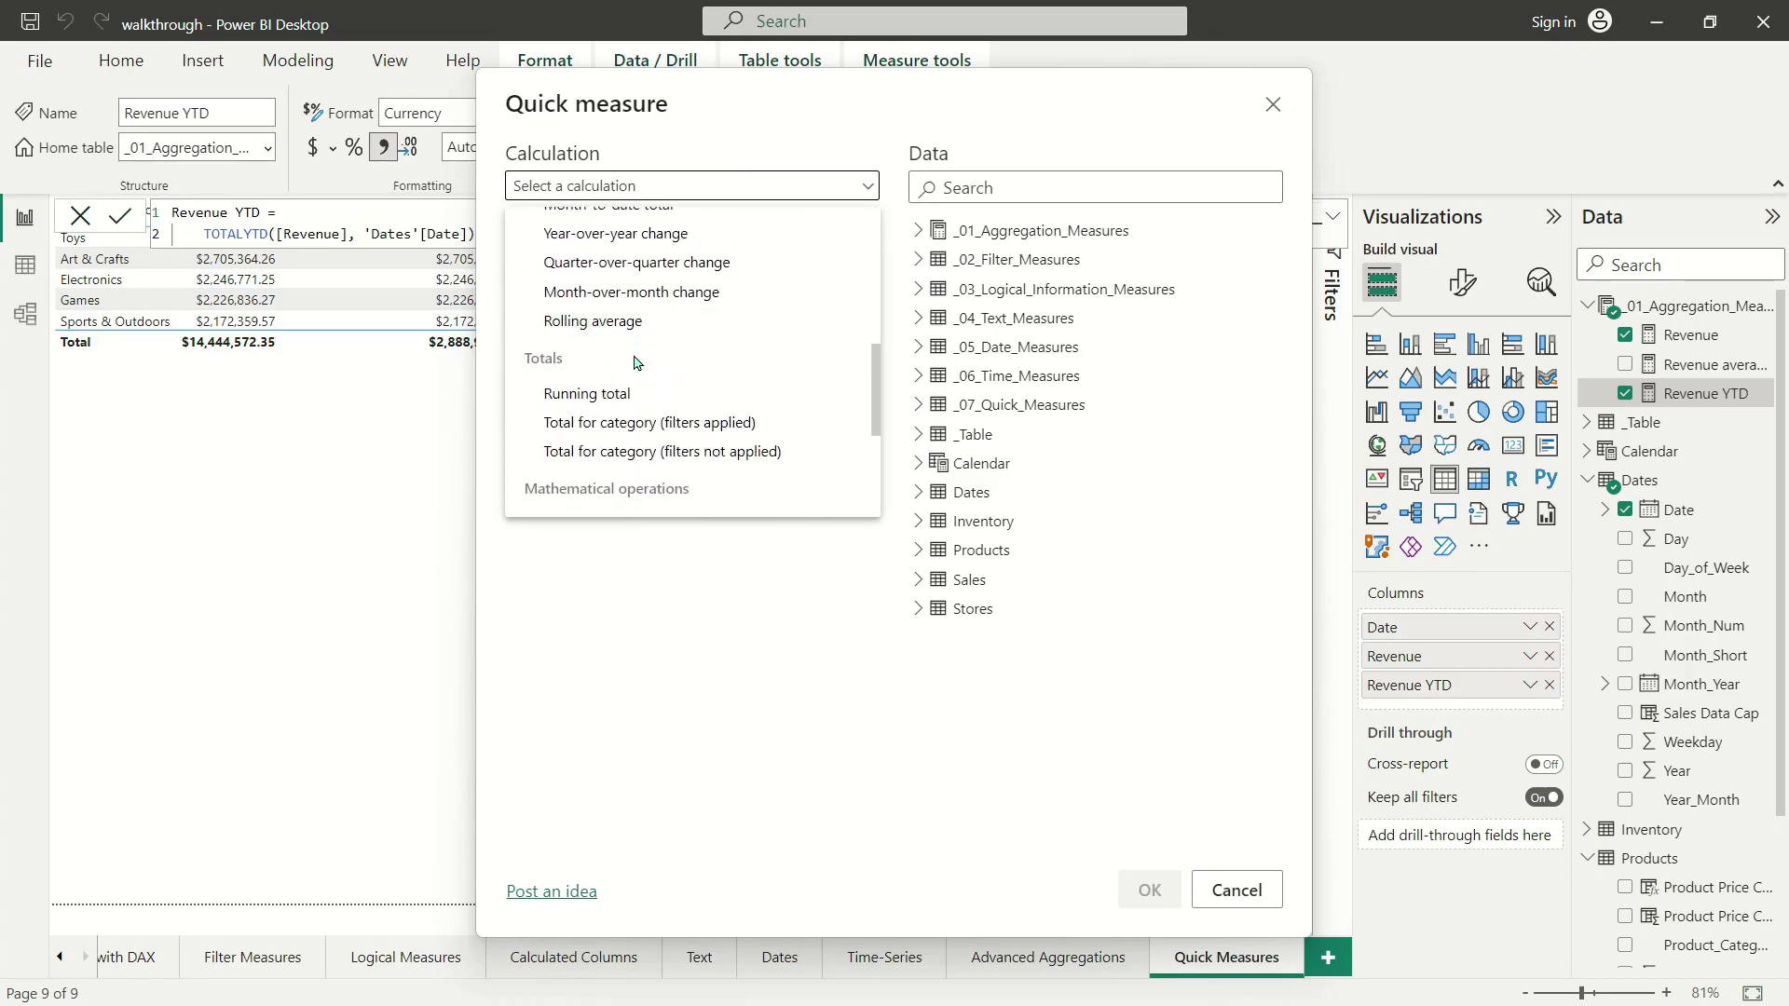
{"action": "left_click", "coordinate": [643, 323]}
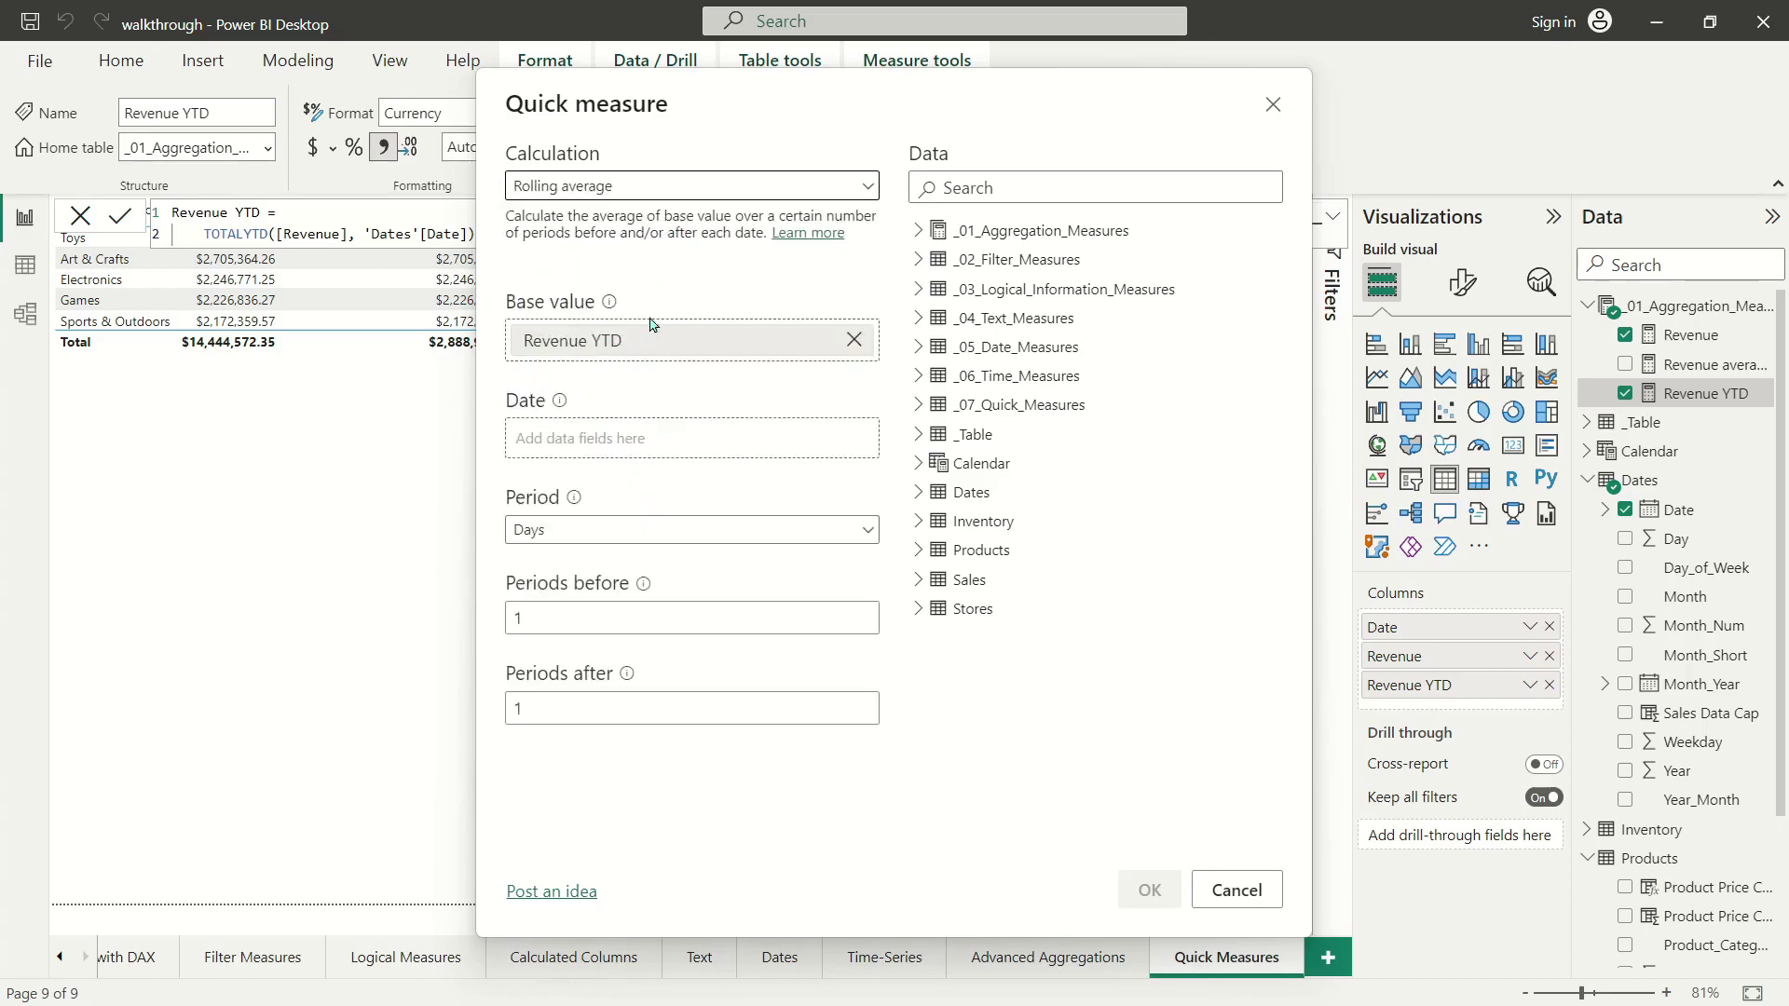
{"action": "left_click", "coordinate": [853, 339]}
{"action": "left_click", "coordinate": [919, 230]}
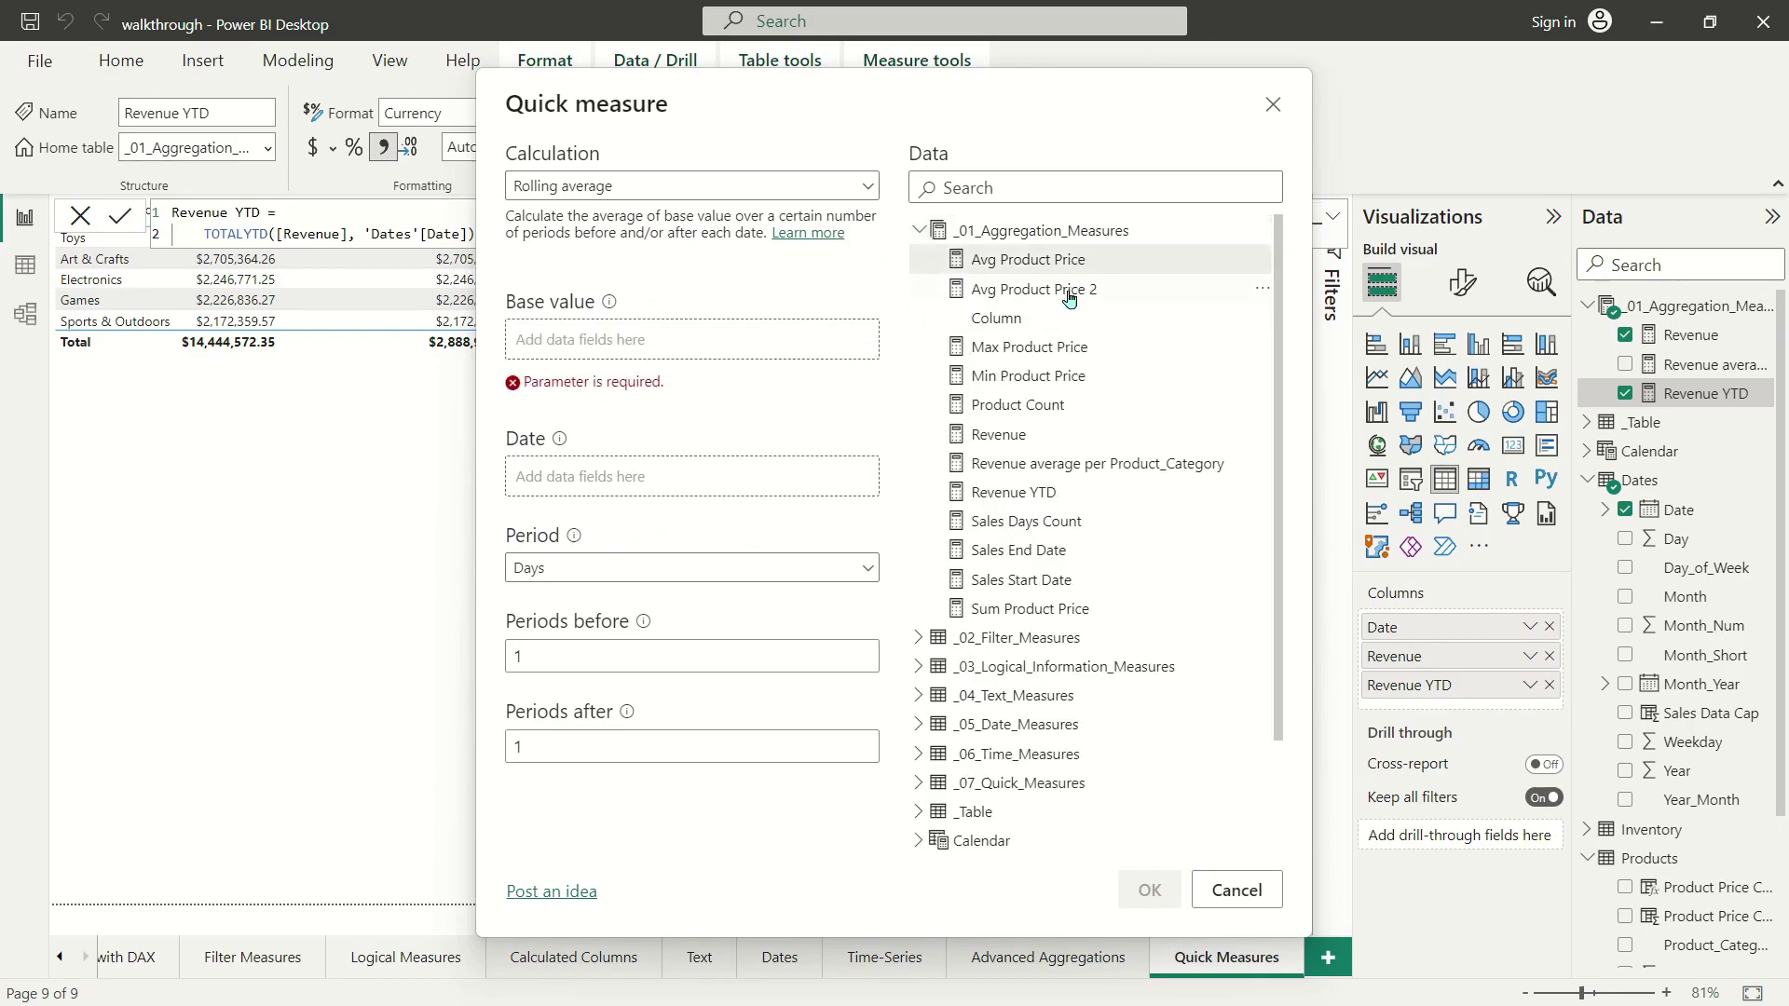
{"action": "left_click_drag", "start_coordinate": [952, 436], "coordinate": [630, 332]}
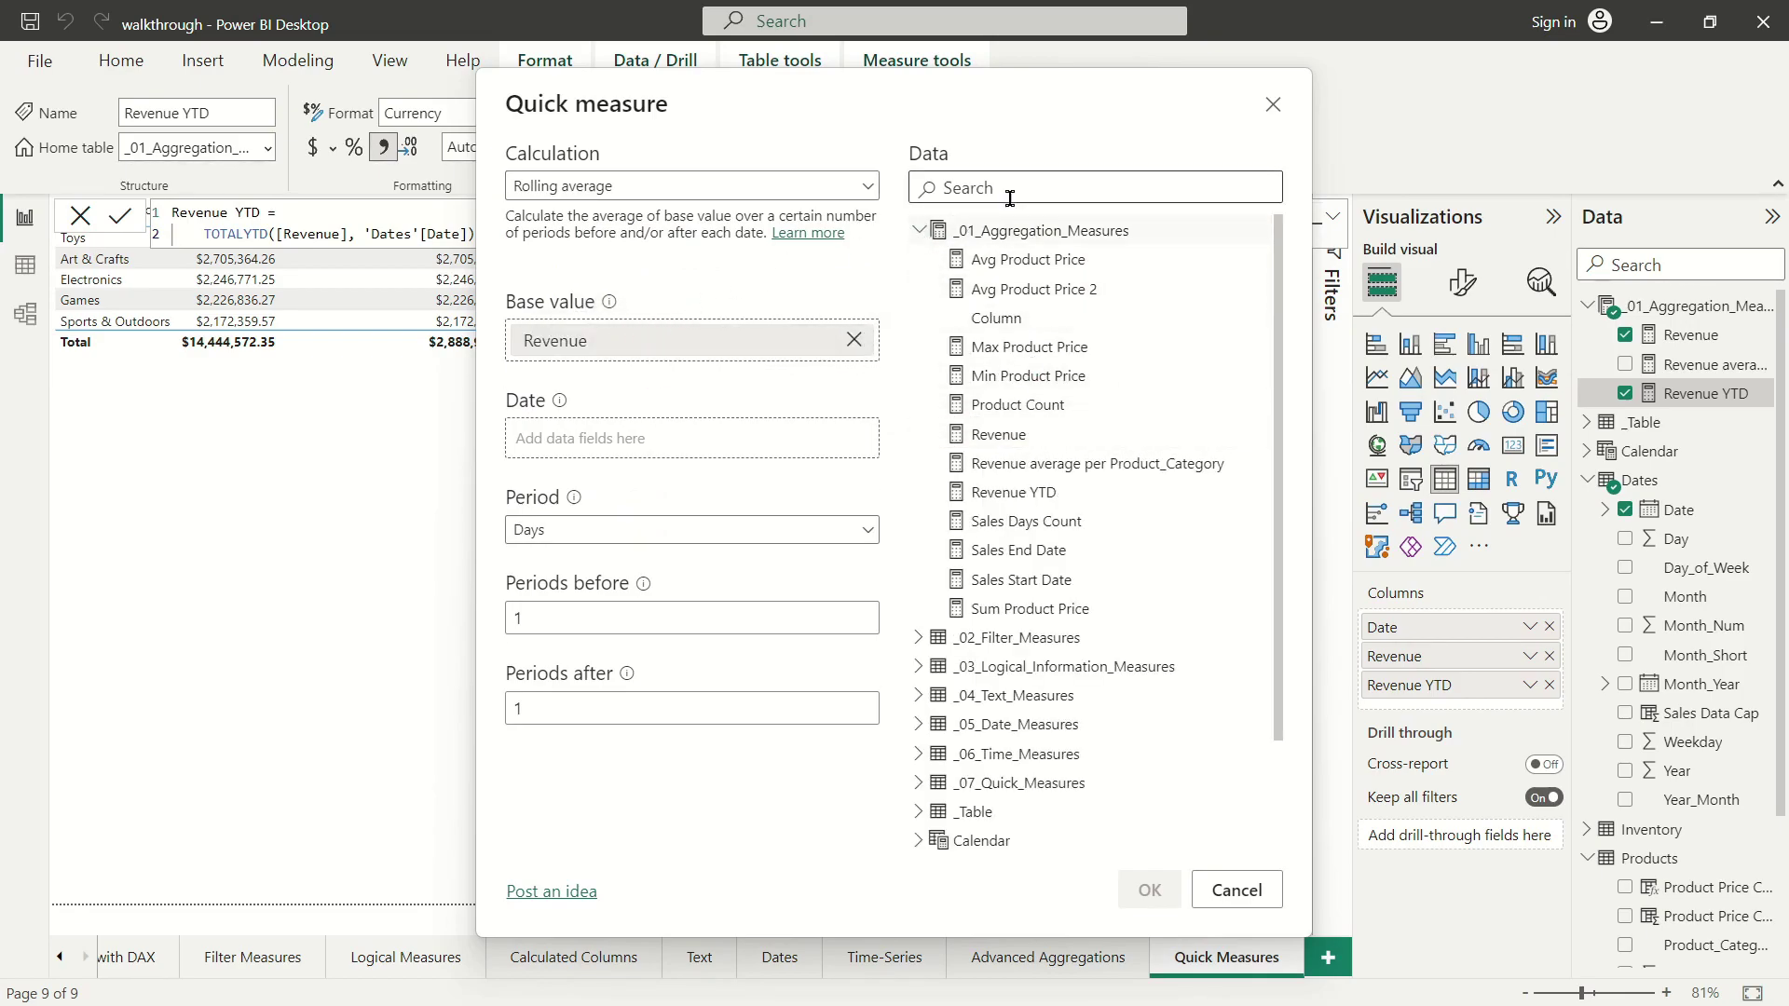
{"action": "left_click", "coordinate": [916, 230]}
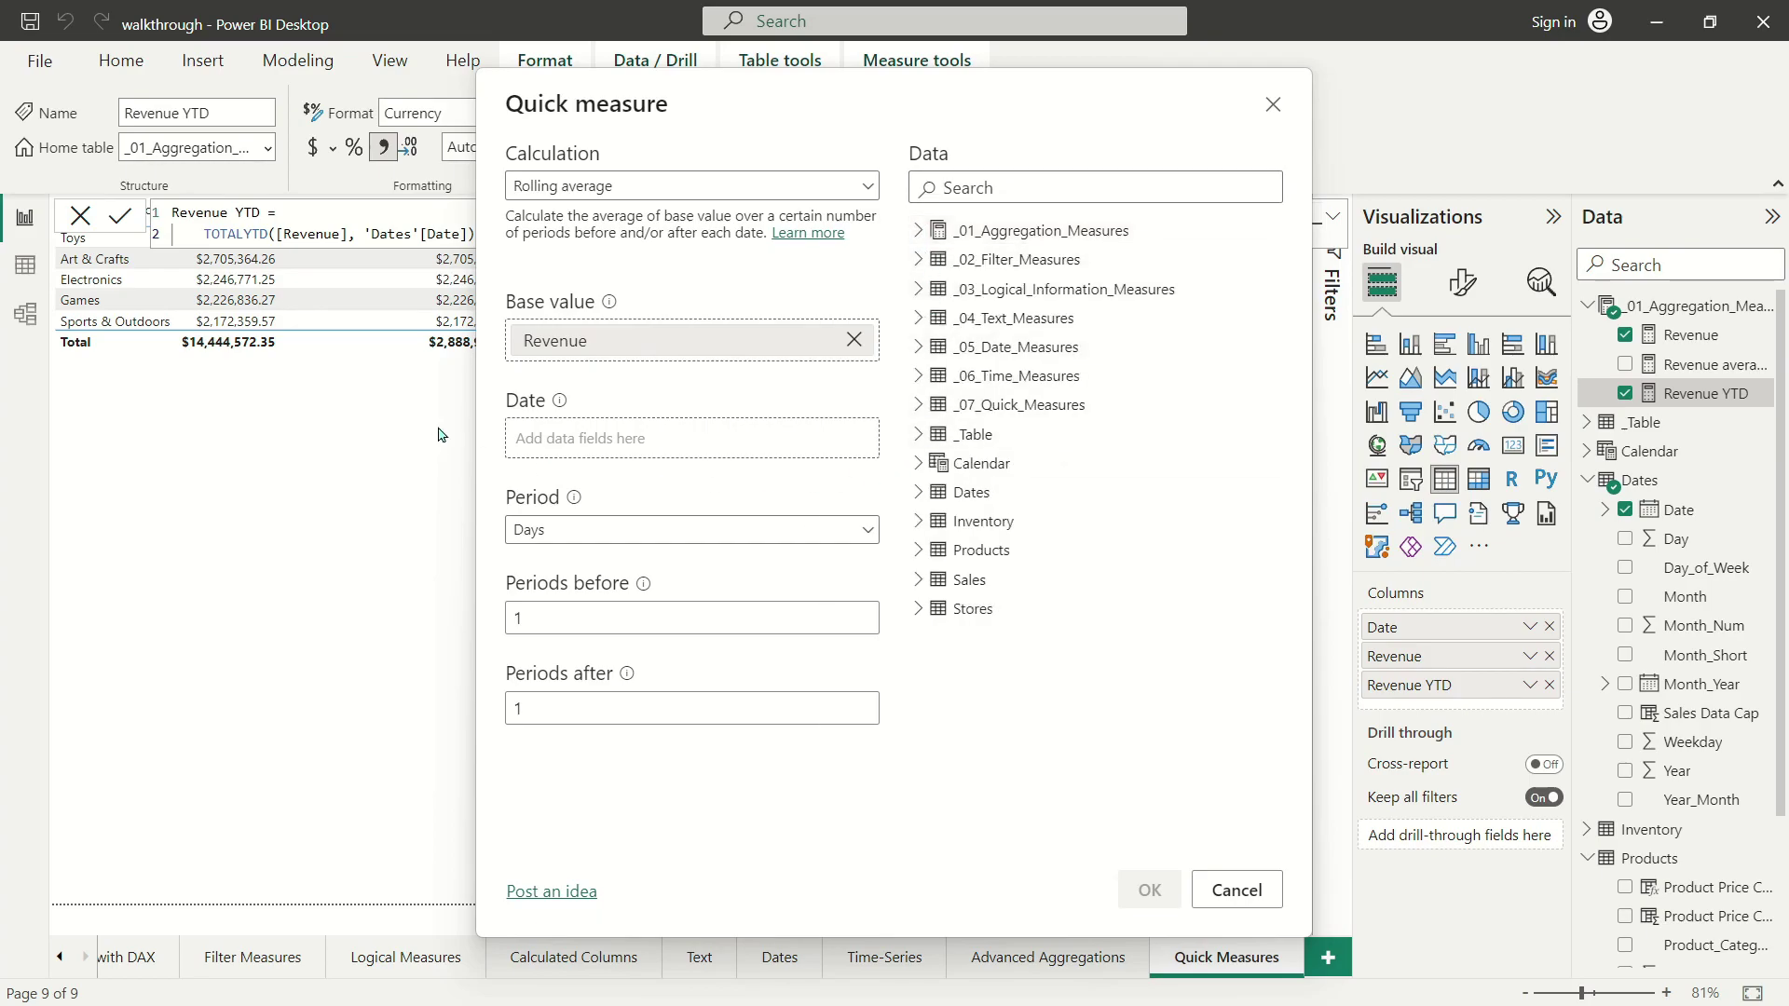
Create the rolling average over Date from the Dates table, using Days with 10 periods before and none after.
{"action": "left_click", "coordinate": [973, 492]}
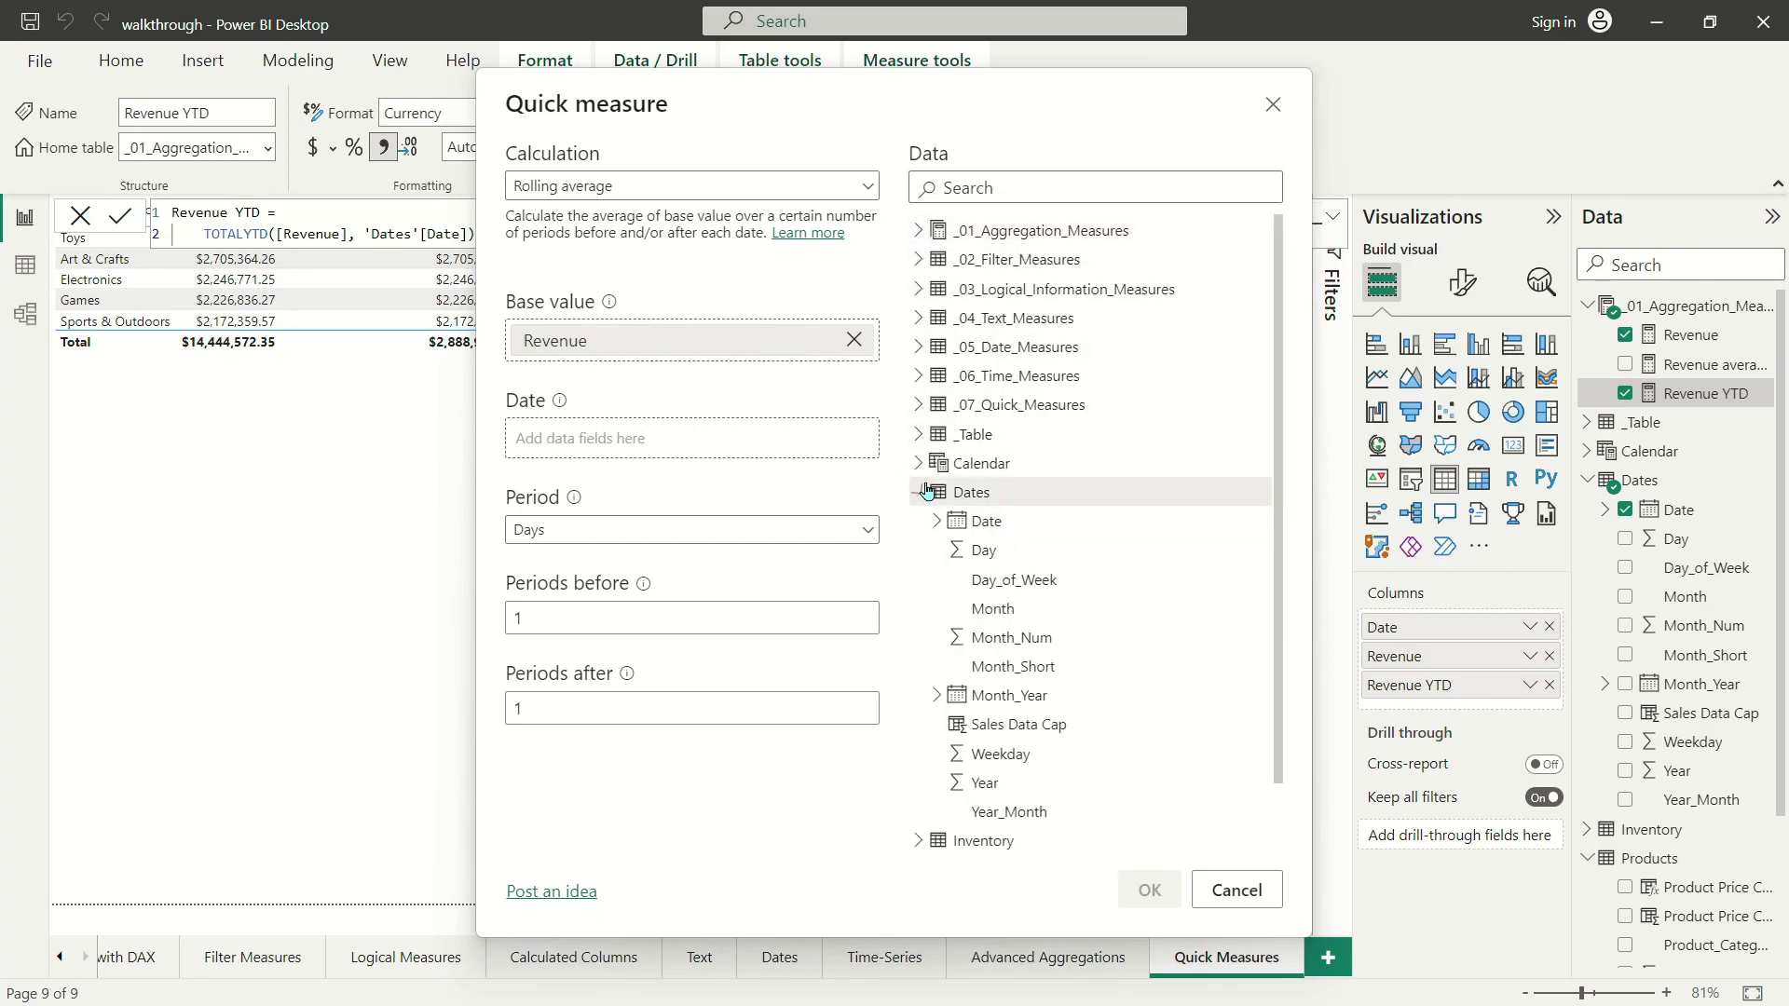
{"action": "left_click_drag", "start_coordinate": [1004, 528], "coordinate": [630, 442]}
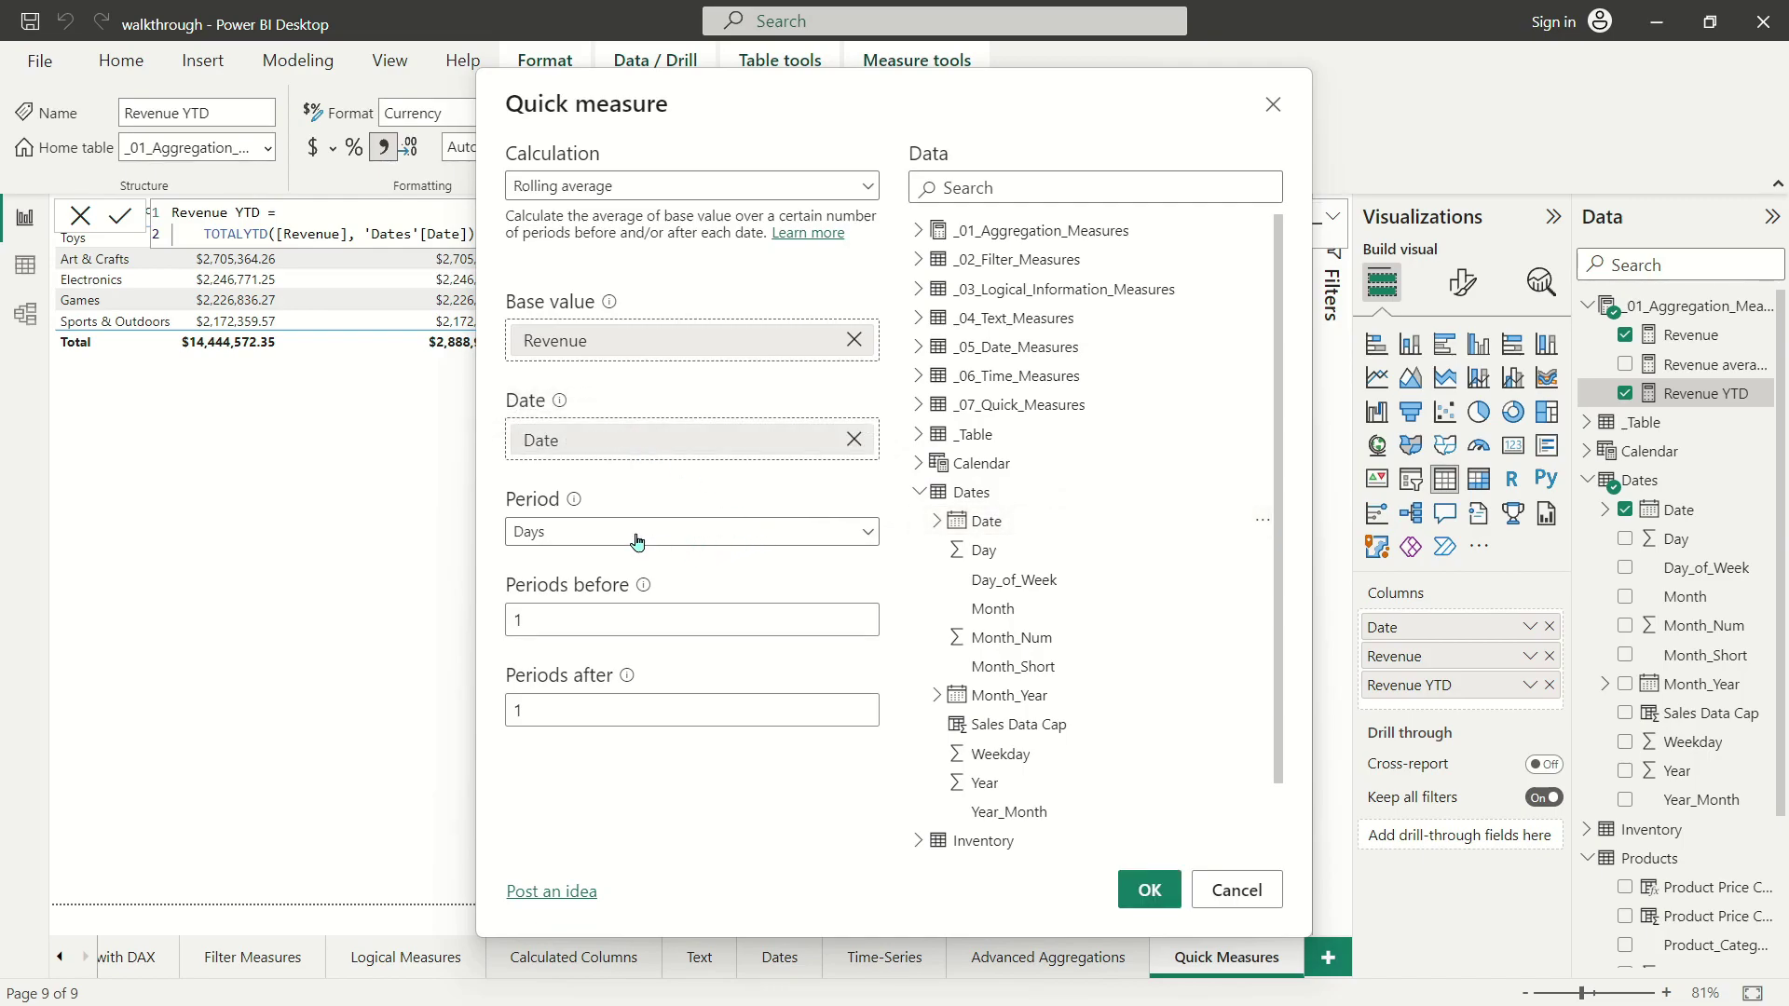
{"action": "left_click", "coordinate": [596, 533]}
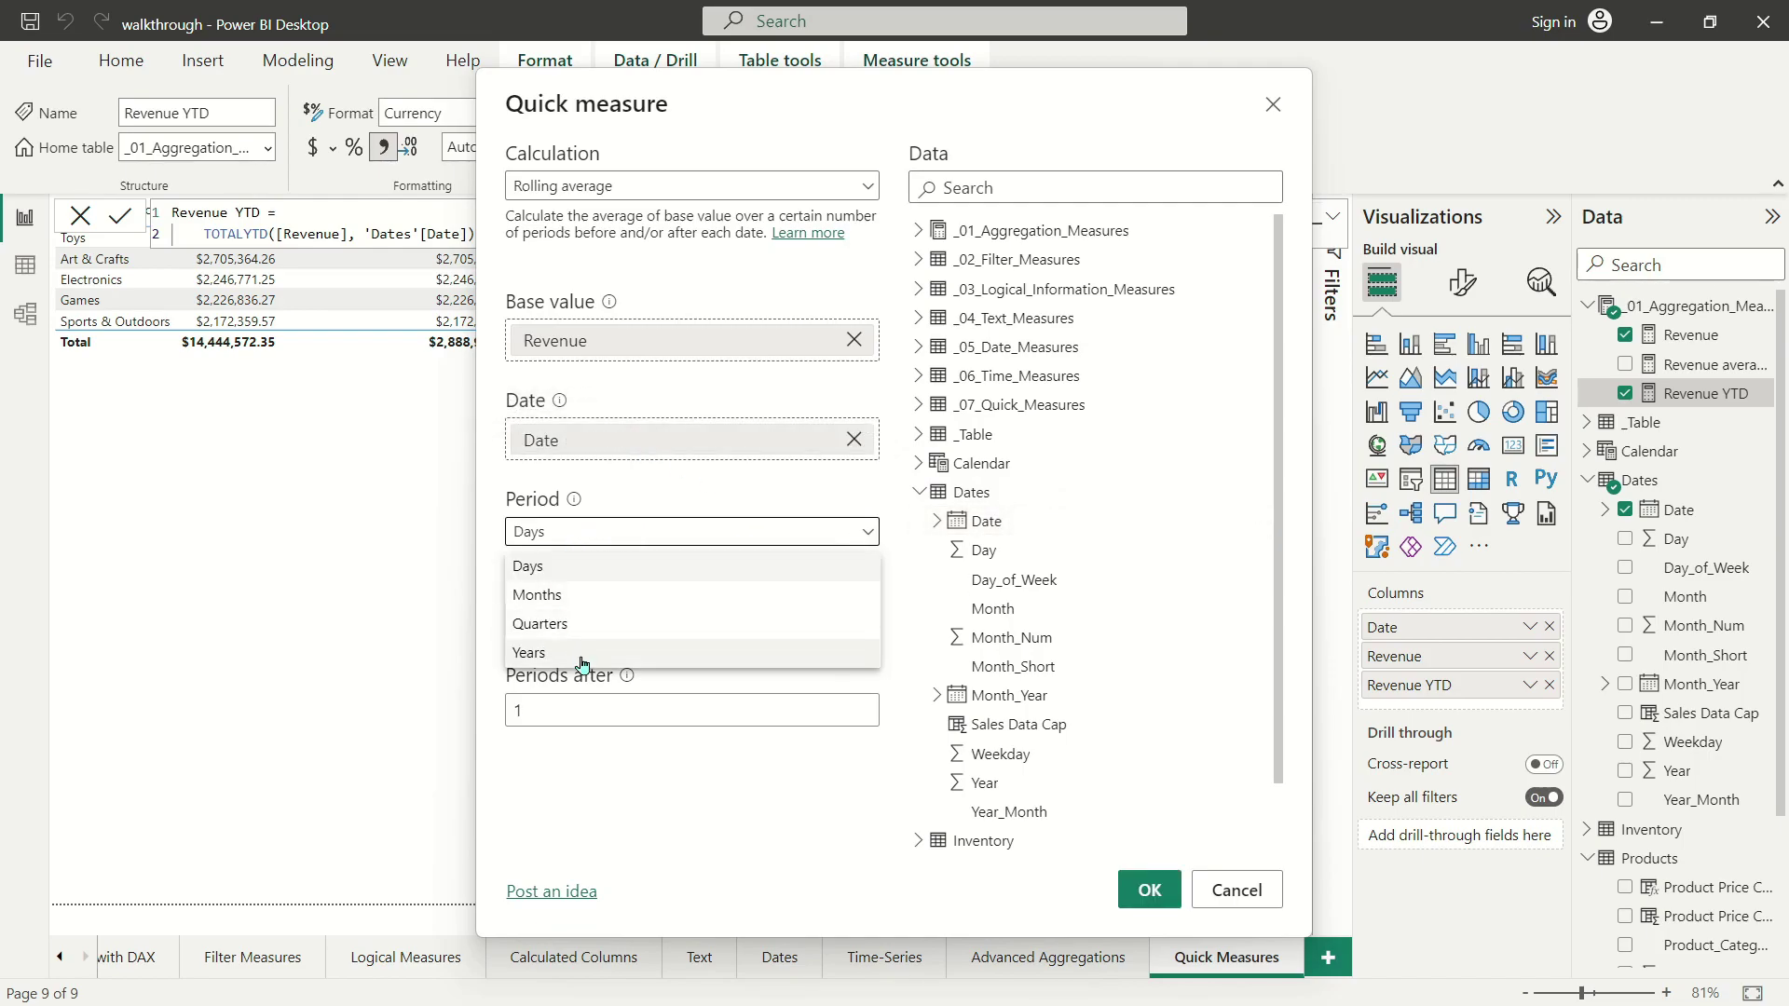
{"action": "left_click", "coordinate": [628, 569]}
{"action": "double_click", "coordinate": [608, 613]}
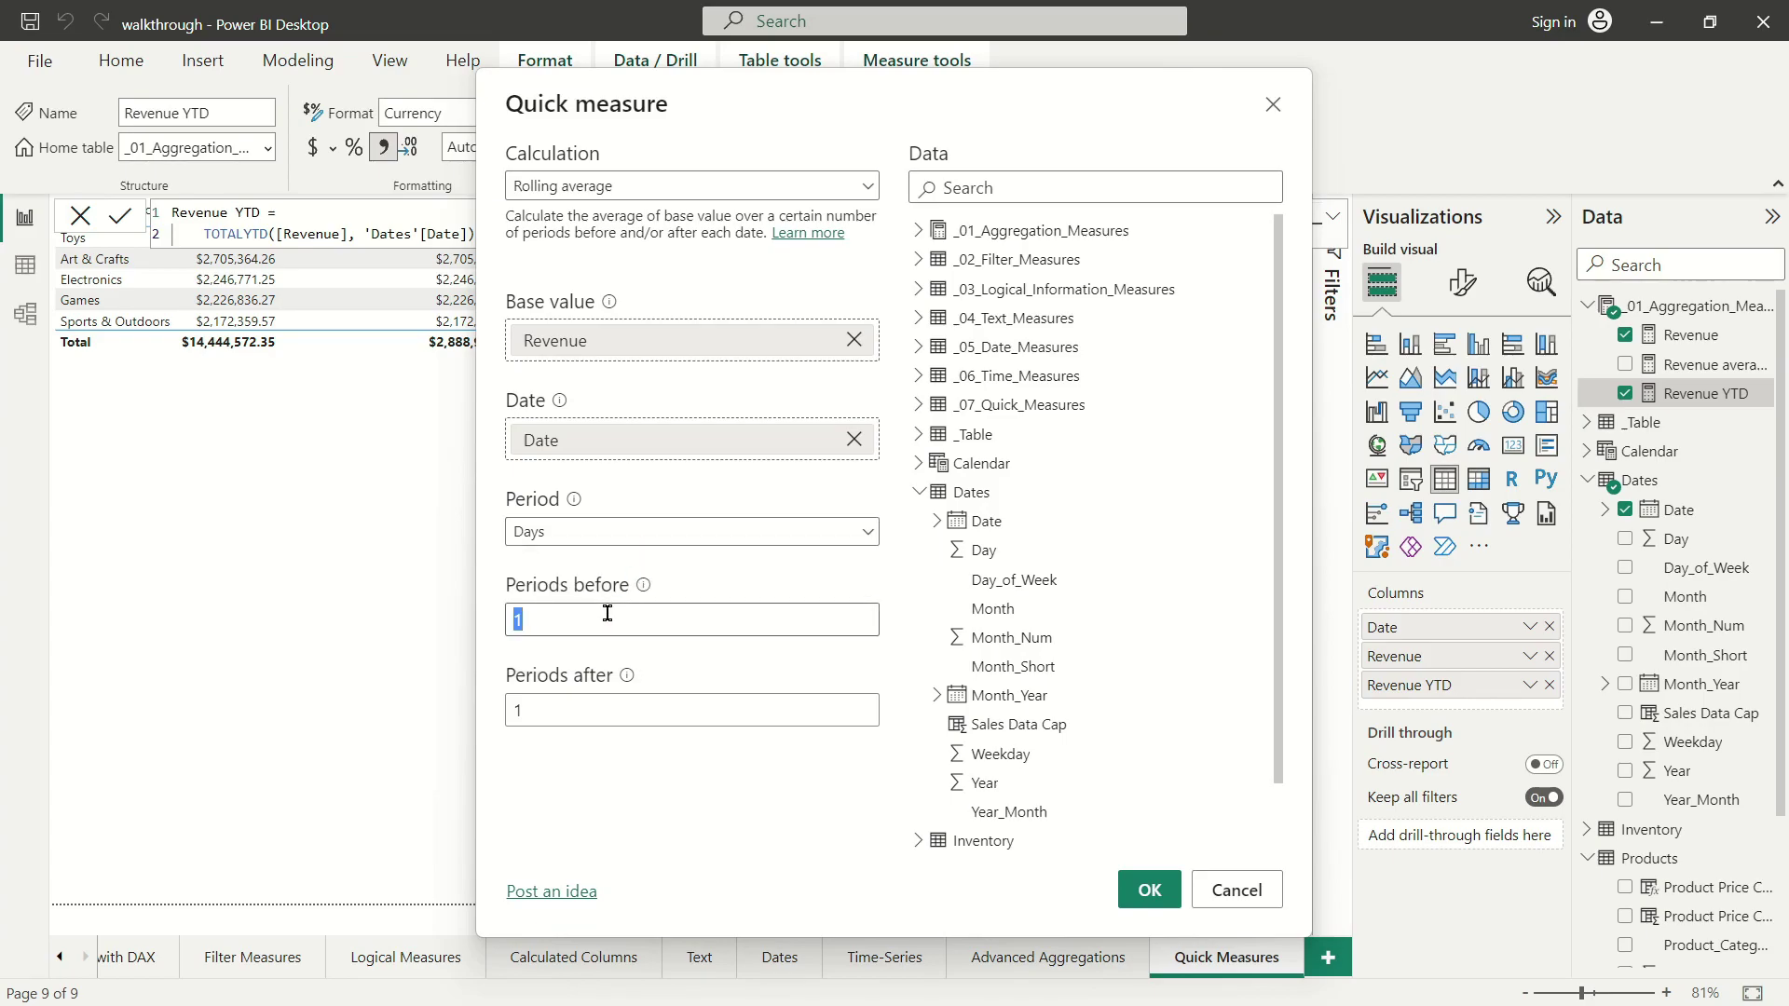
{"action": "type", "text": "10"}
{"action": "left_click", "coordinate": [541, 716]}
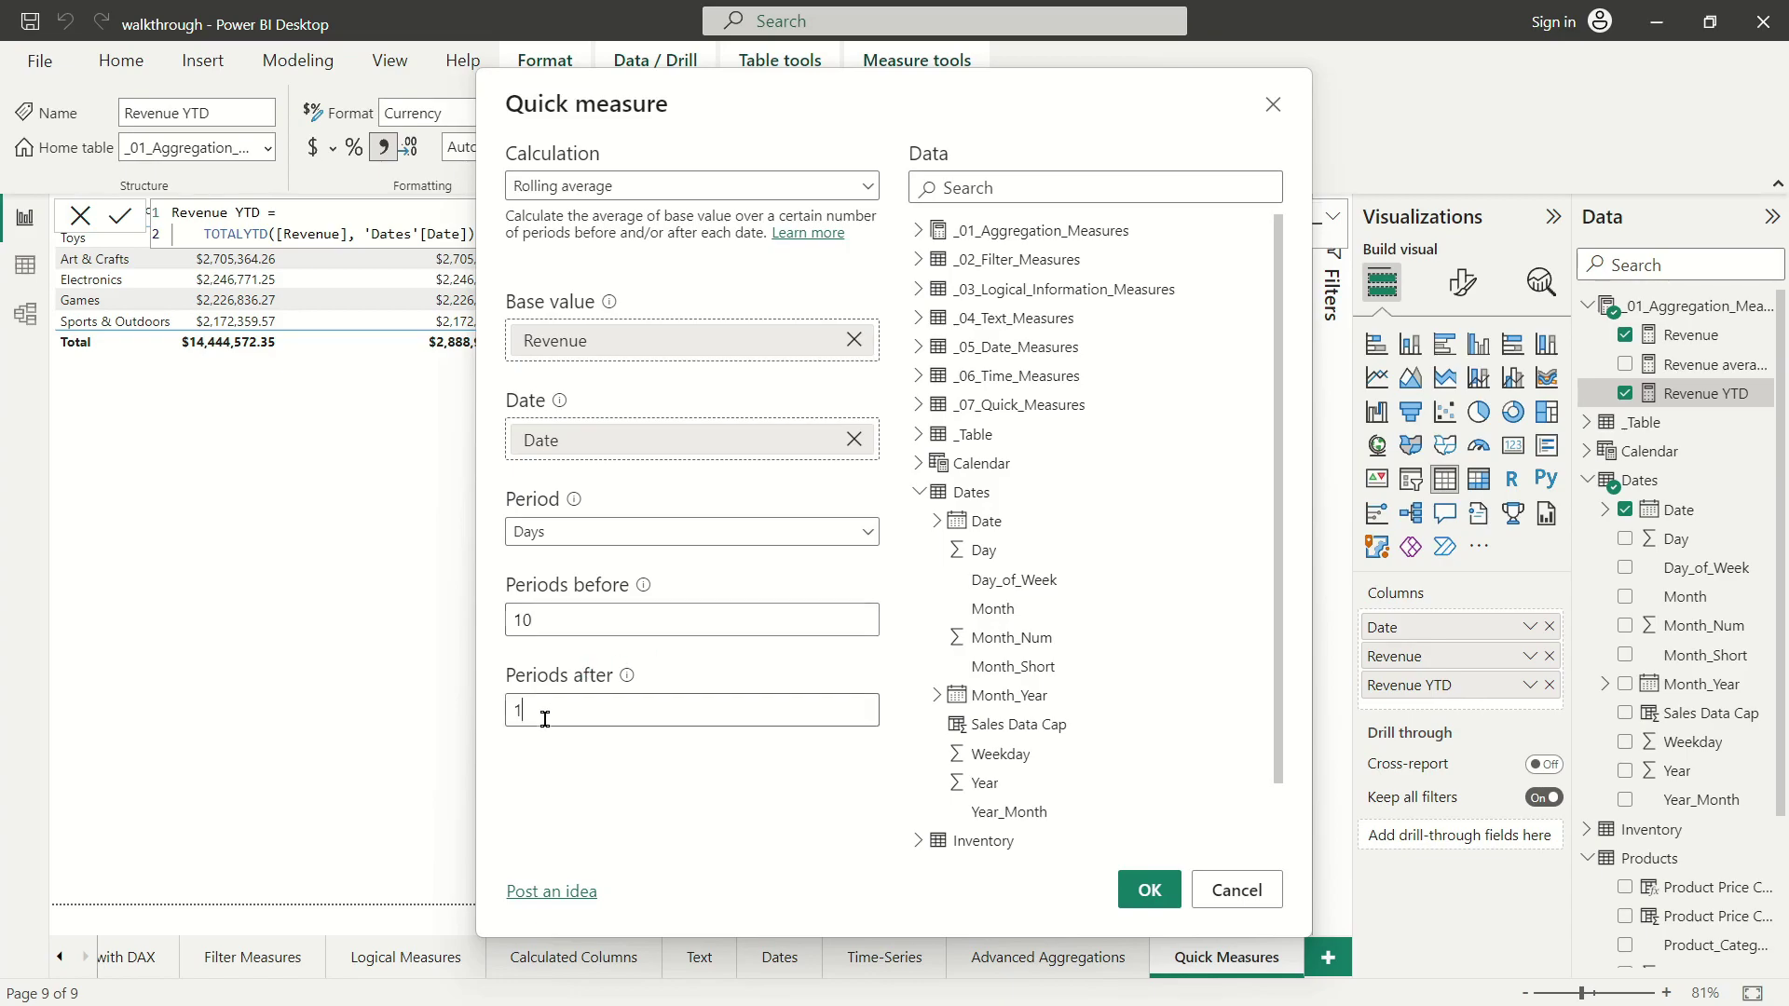
{"action": "key", "text": "BackSpace"}
{"action": "left_click", "coordinate": [1149, 890]}
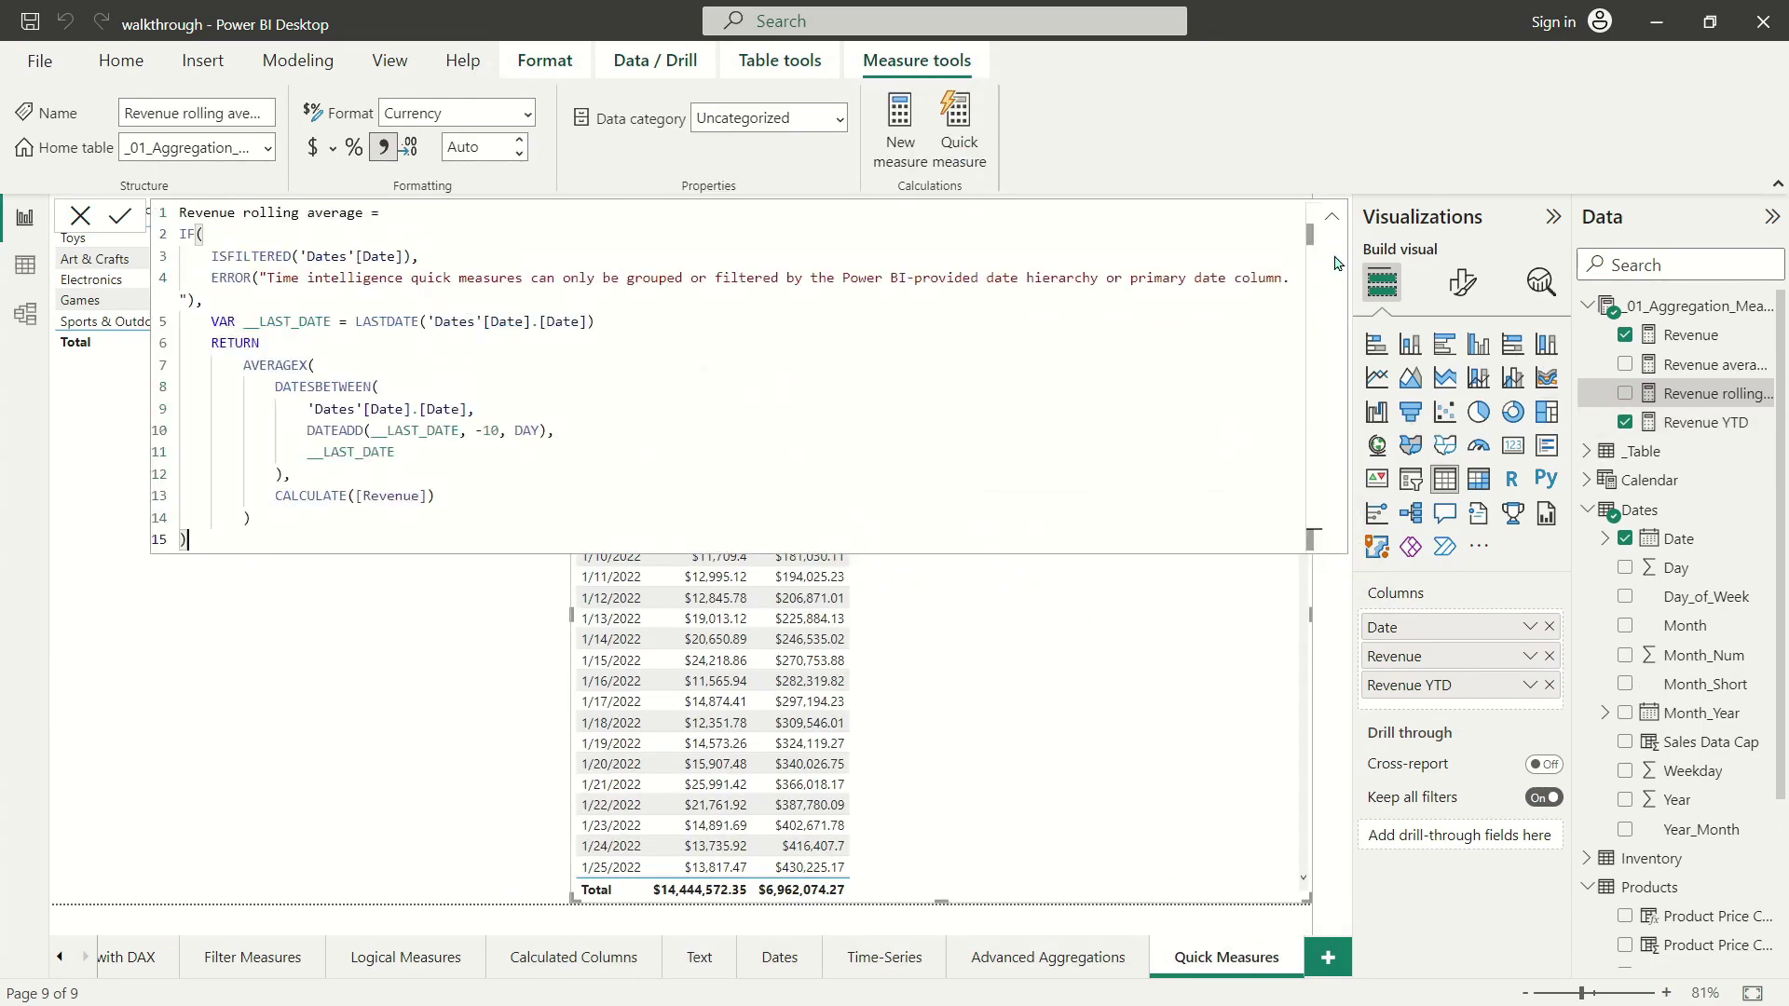
Add Revenue rolling average to the date table and read the visual's error details.
{"action": "left_click", "coordinate": [1331, 218]}
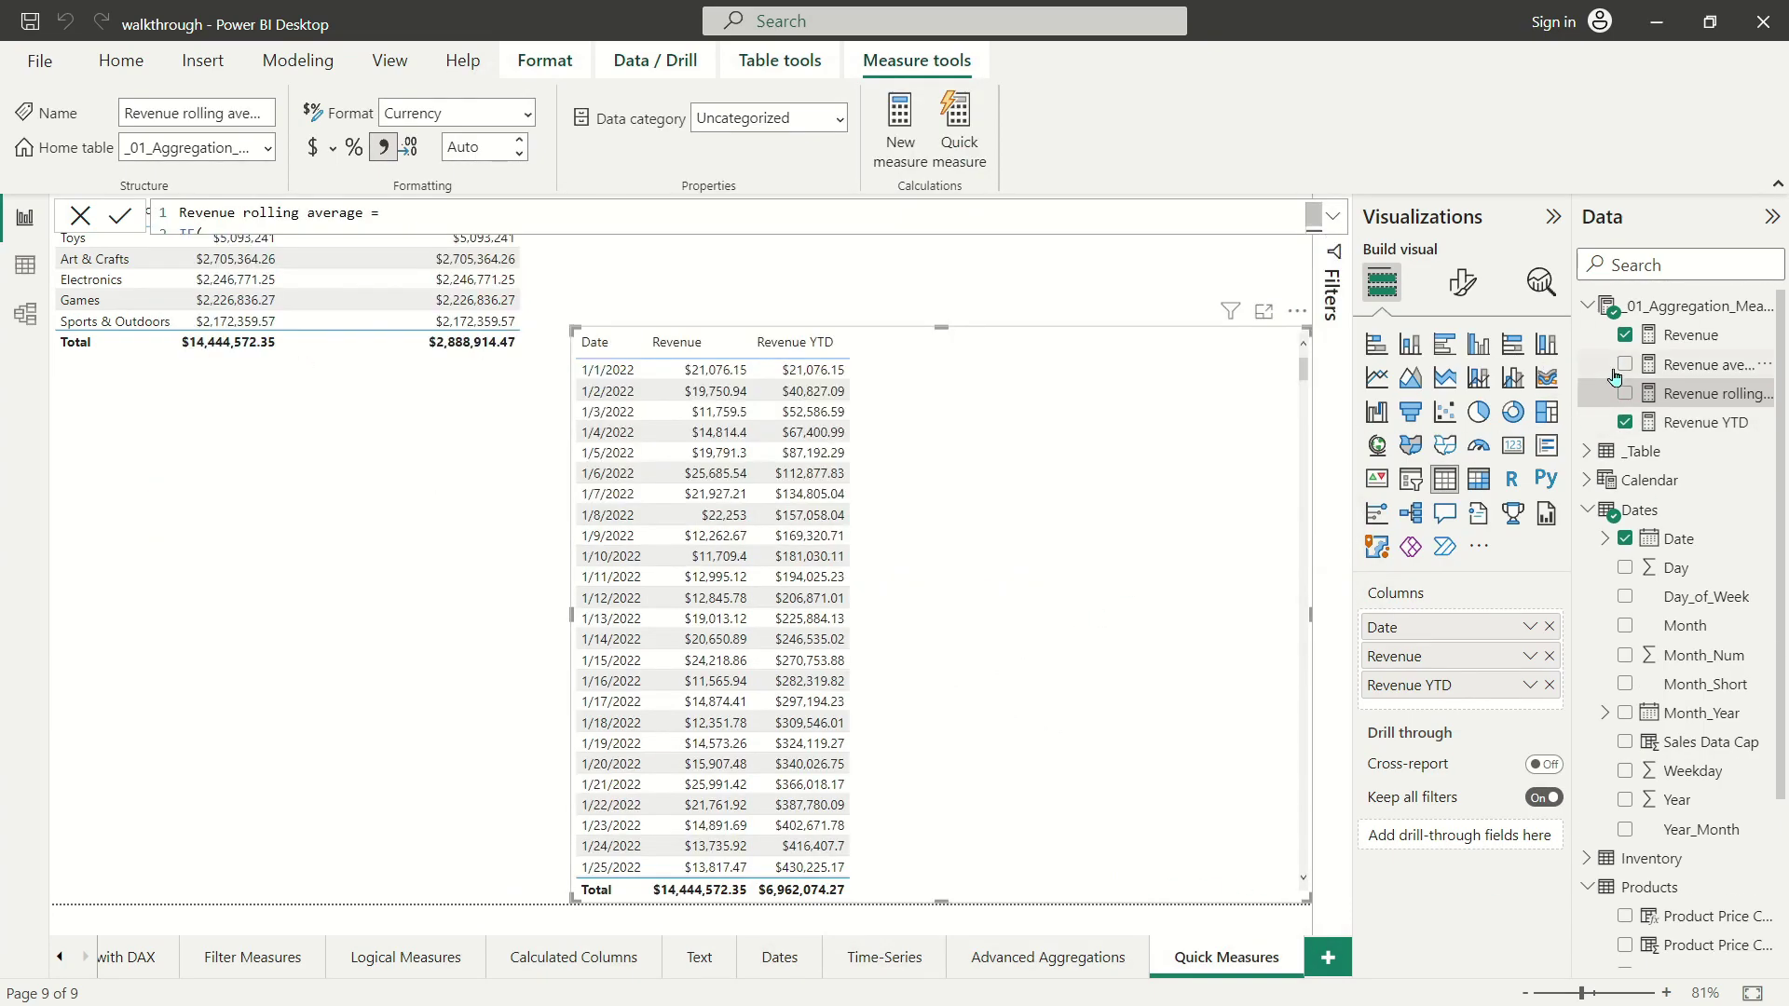
{"action": "left_click", "coordinate": [1693, 395]}
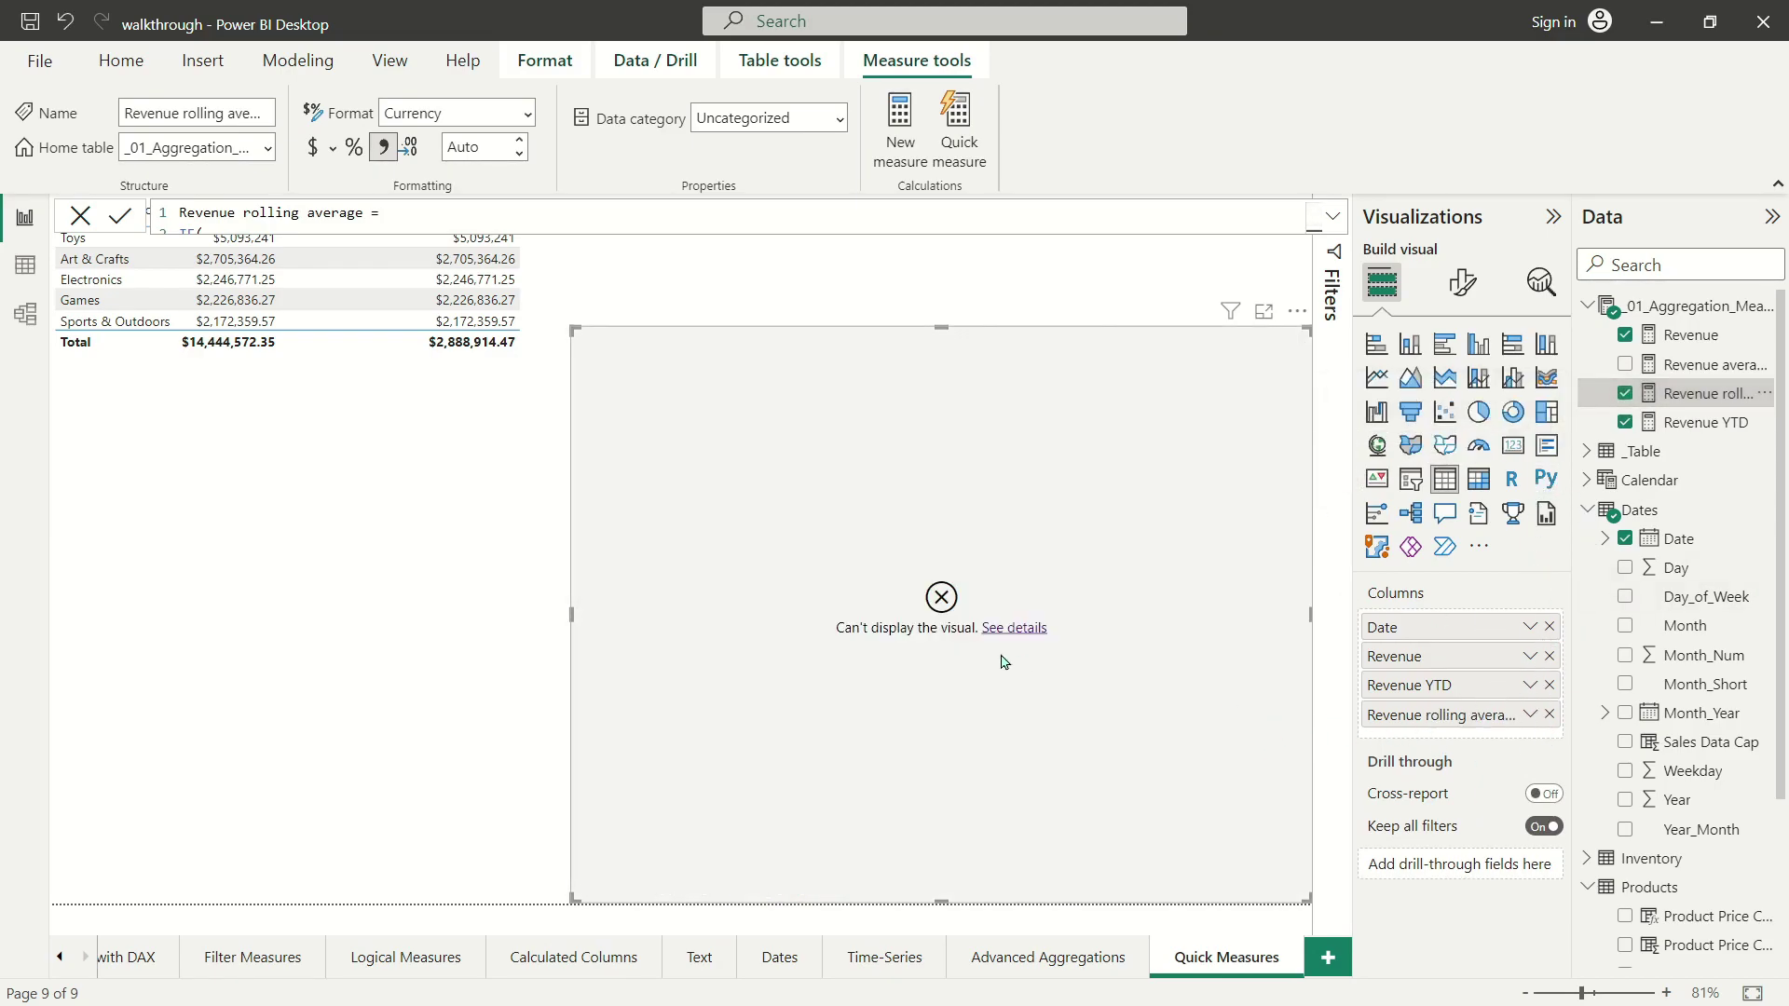
{"action": "left_click", "coordinate": [1025, 629]}
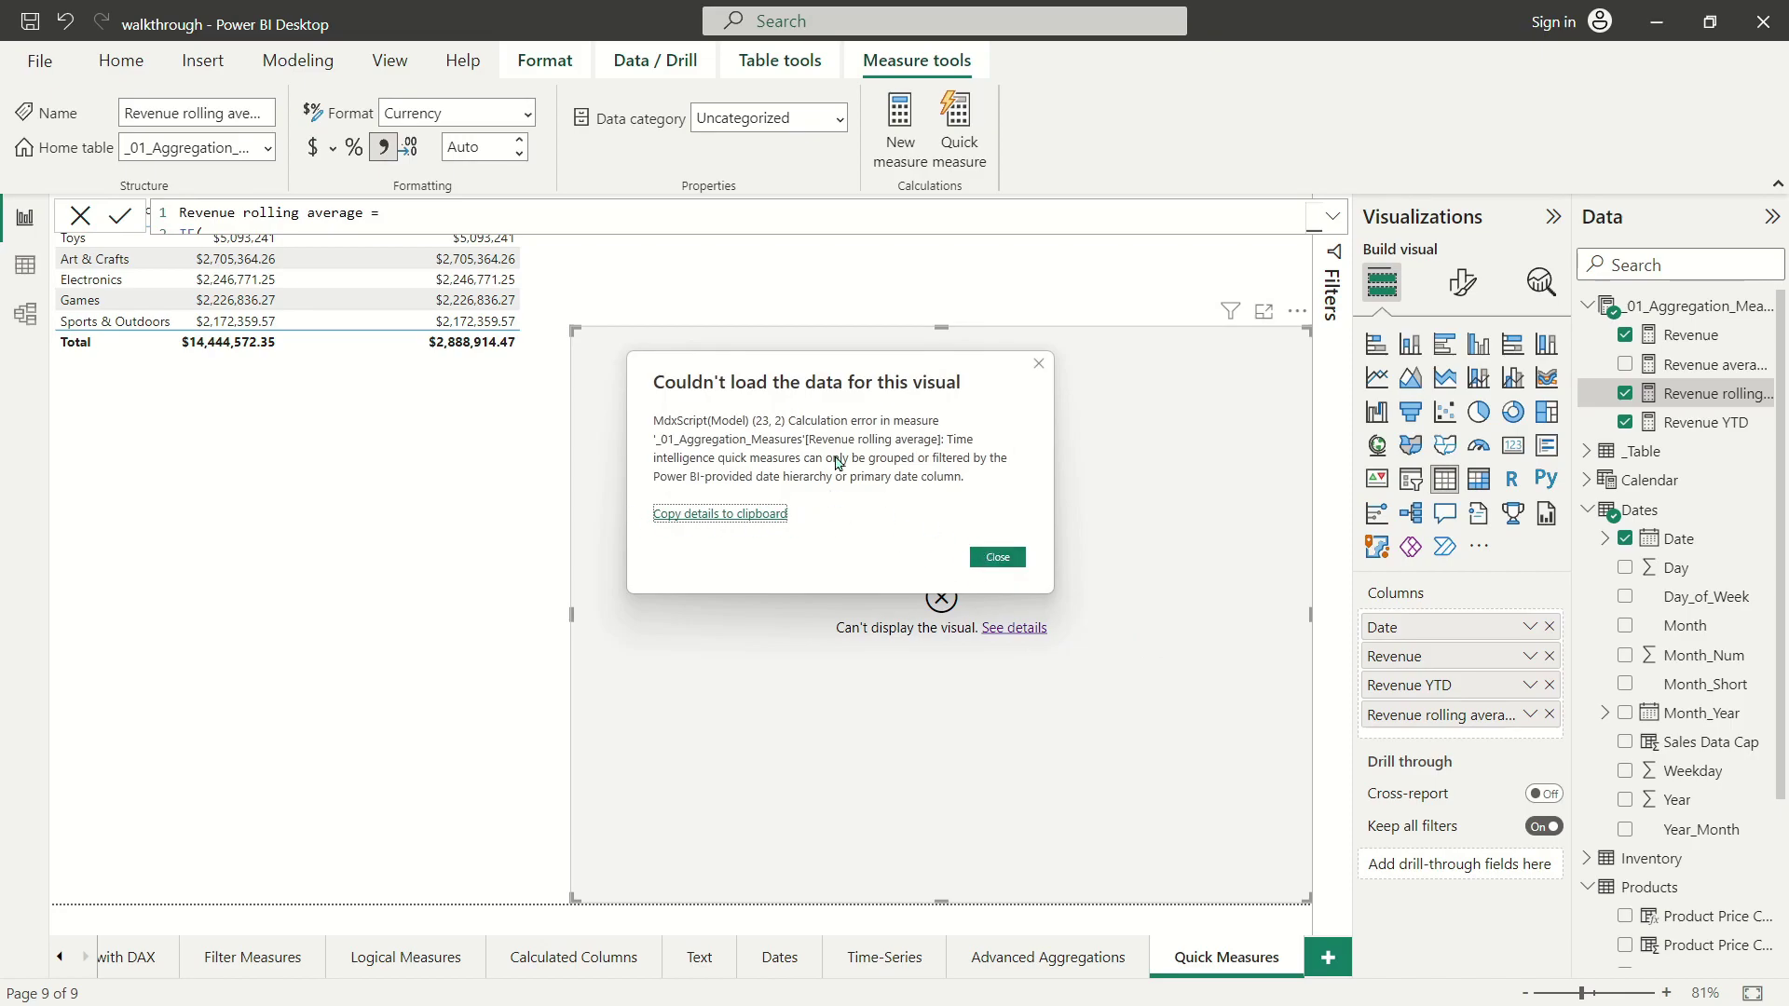
{"action": "left_click", "coordinate": [997, 557]}
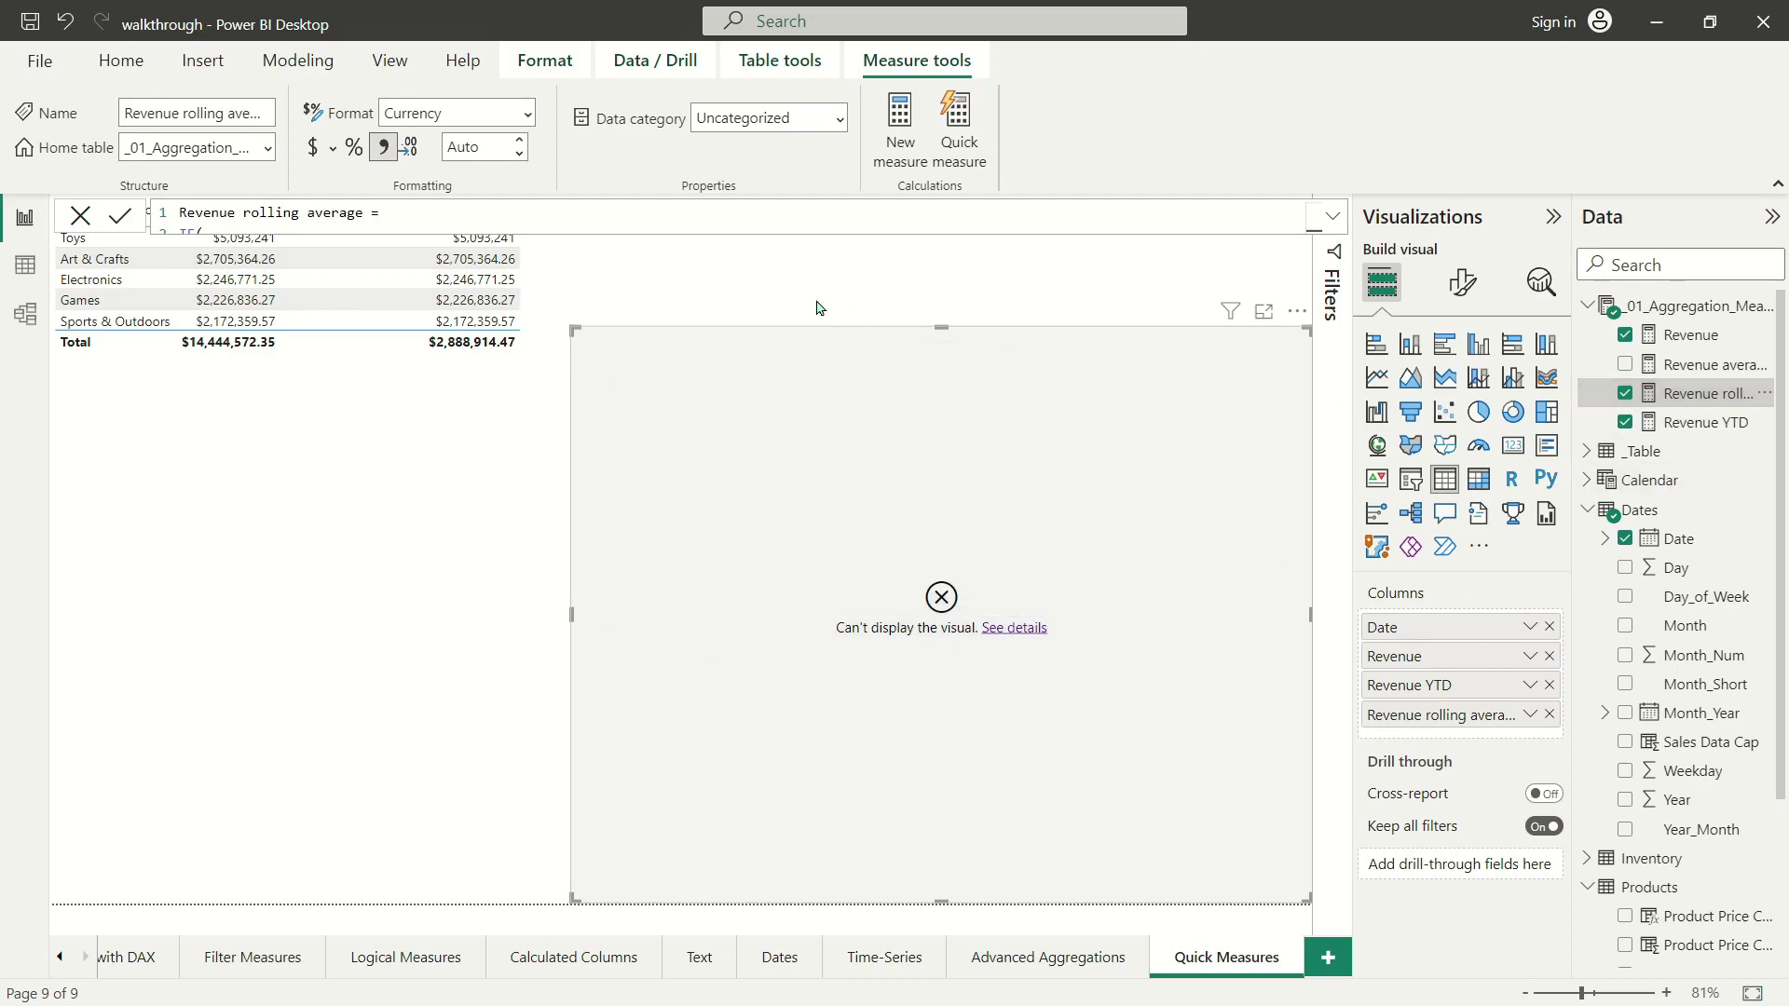
Strip the IF, ISFILTERED and ERROR wrapper and its closing parenthesis from the Revenue rolling average formula.
{"action": "left_click", "coordinate": [1333, 216]}
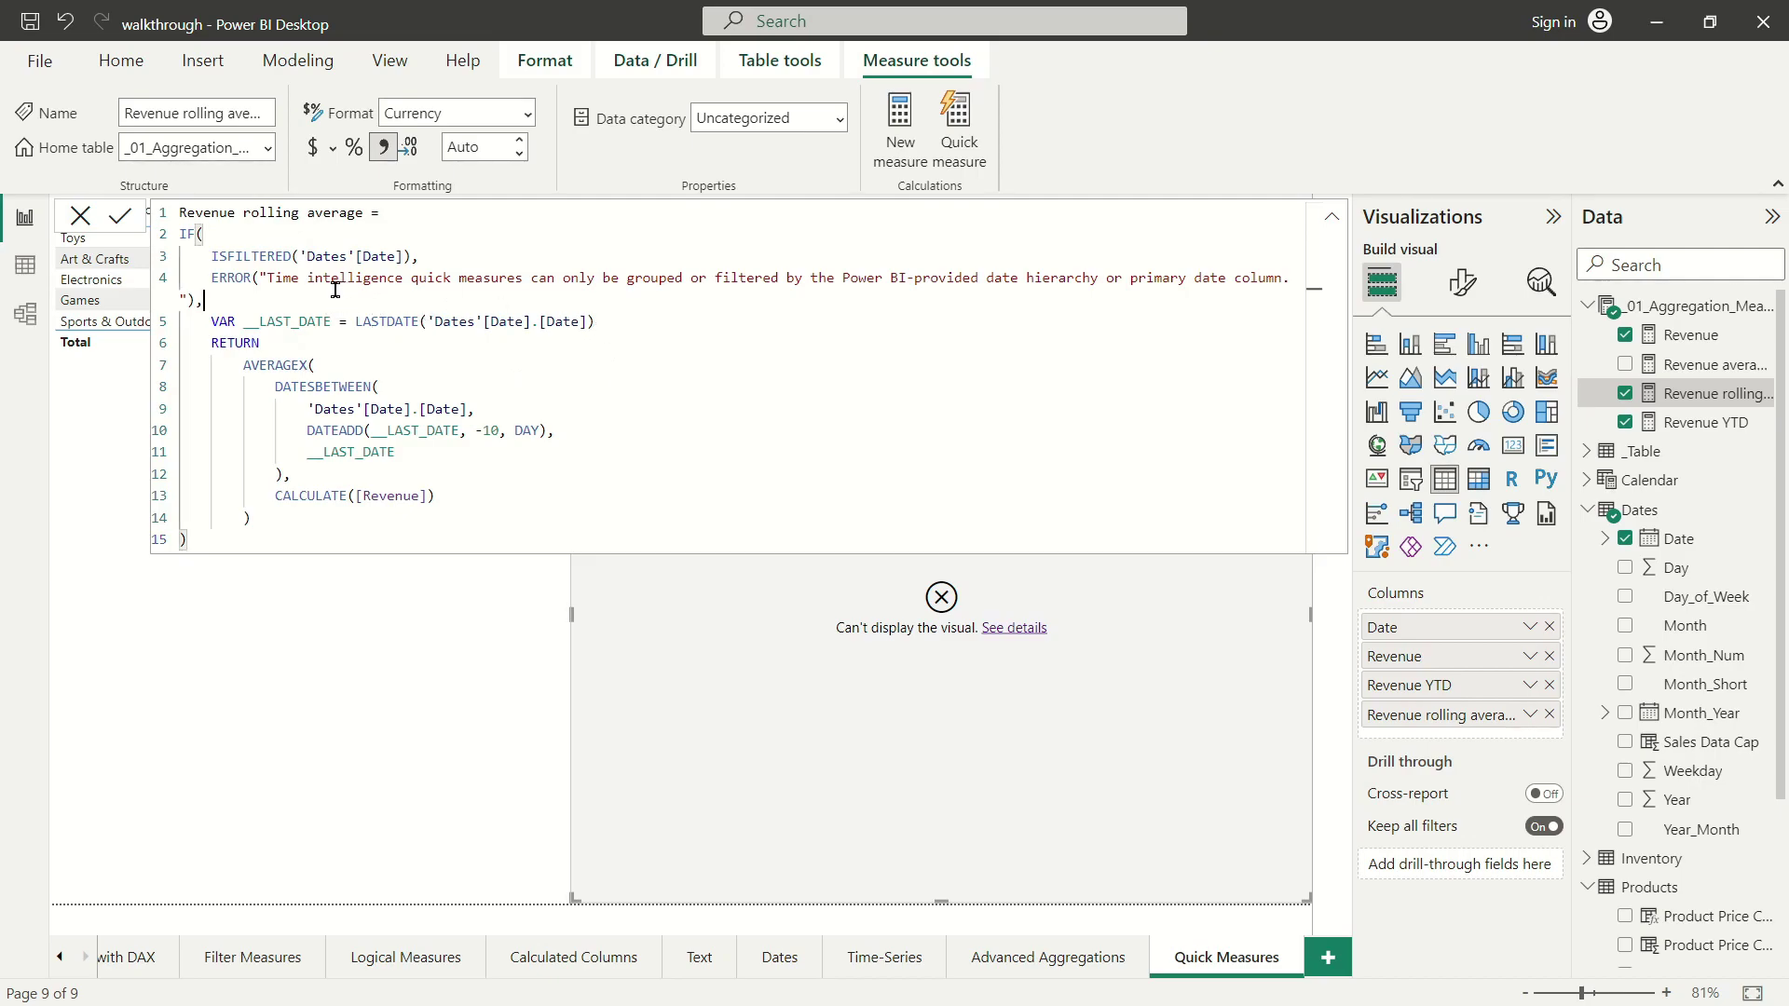
{"action": "left_click_drag", "start_coordinate": [203, 300], "coordinate": [179, 237]}
{"action": "key", "text": "Delete"}
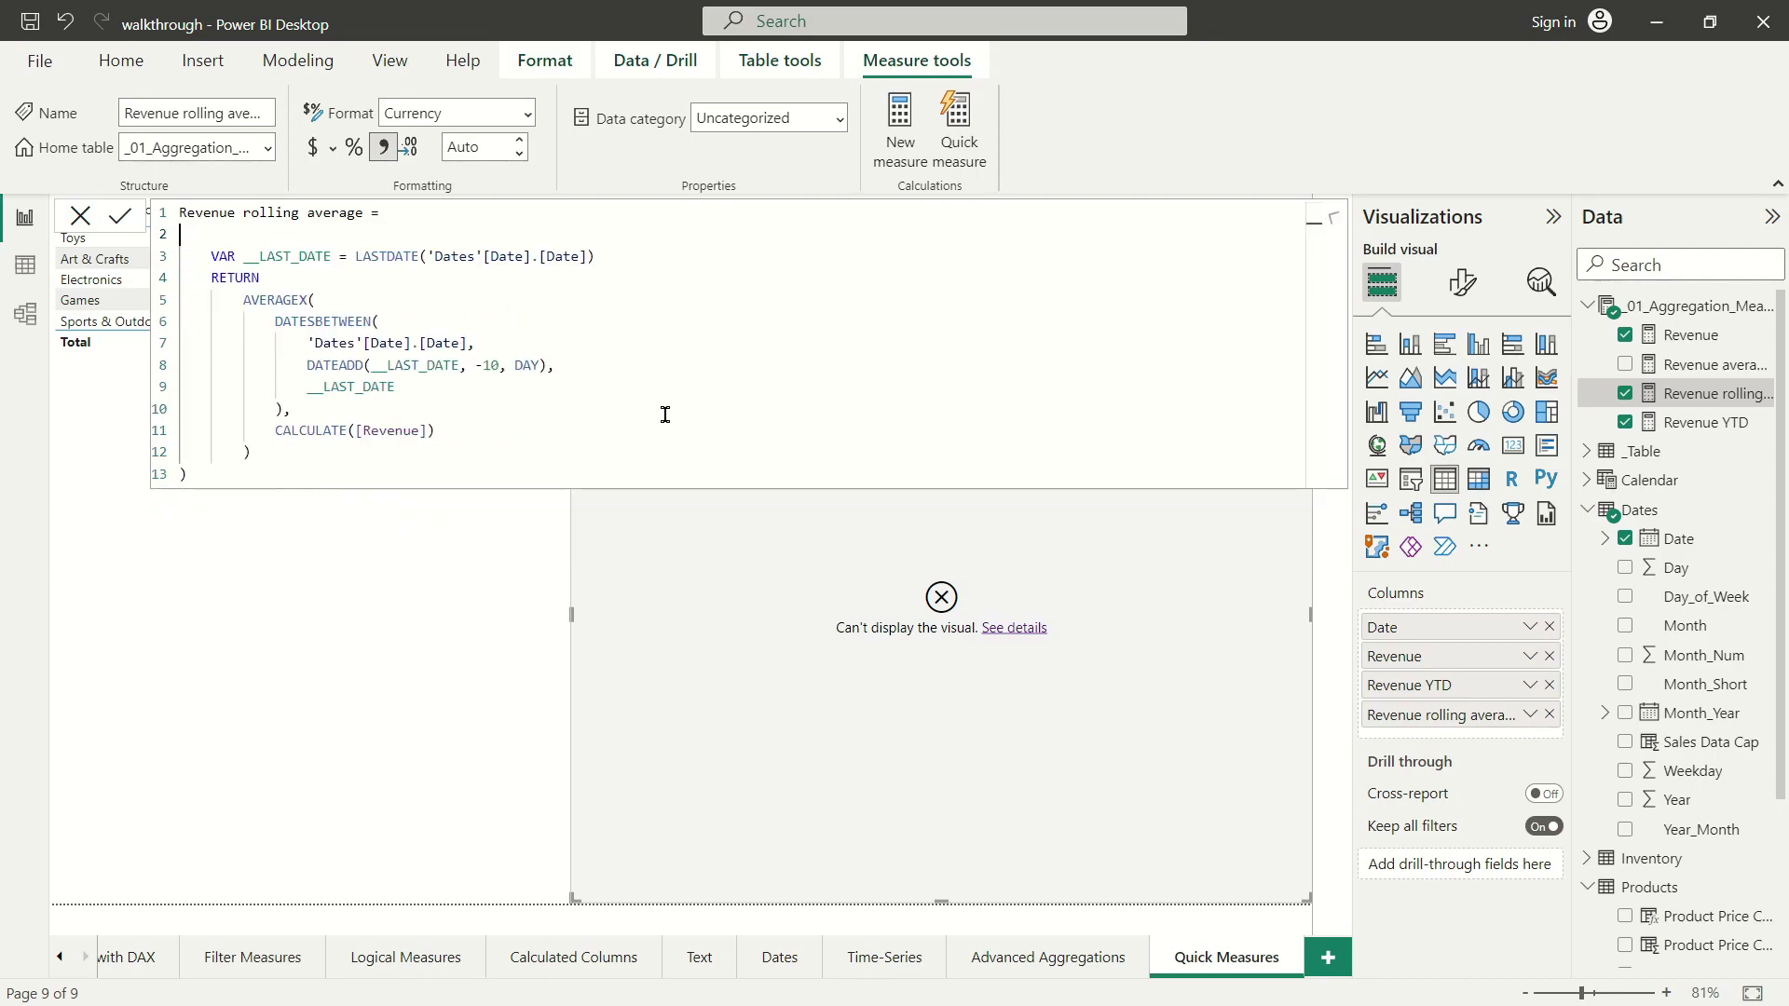
{"action": "key", "text": "Delete"}
{"action": "left_click", "coordinate": [344, 446]}
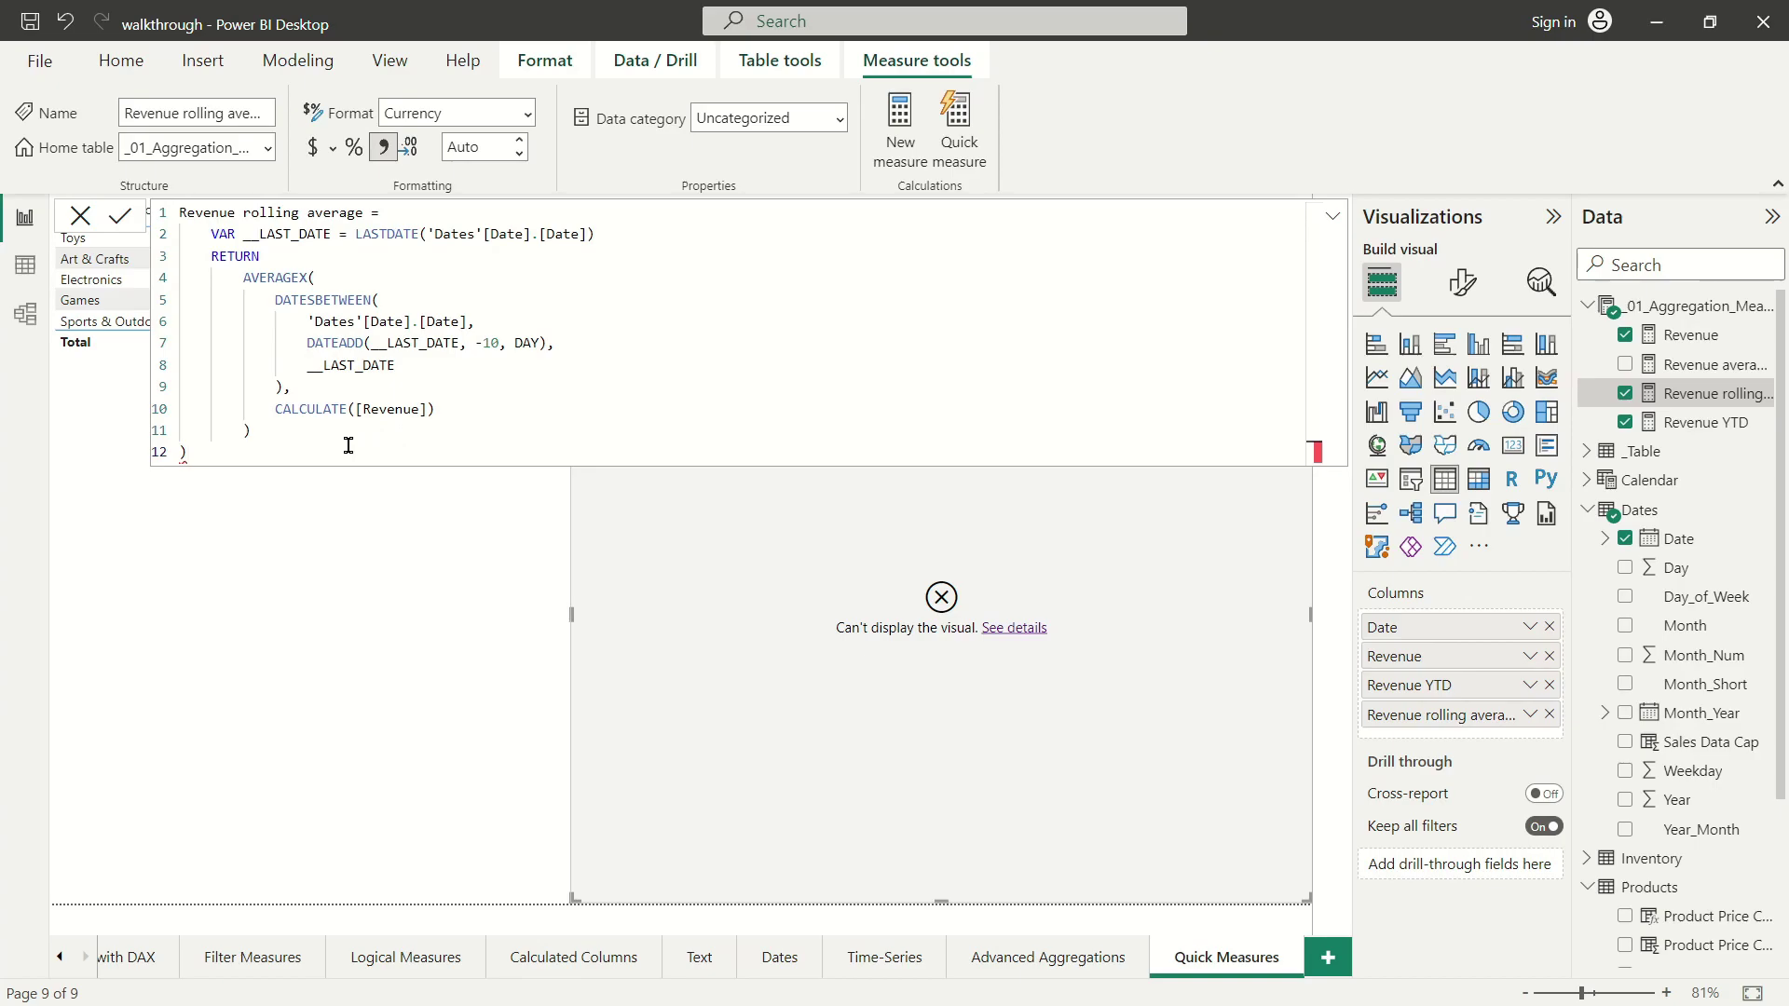
{"action": "key", "text": "BackSpace"}
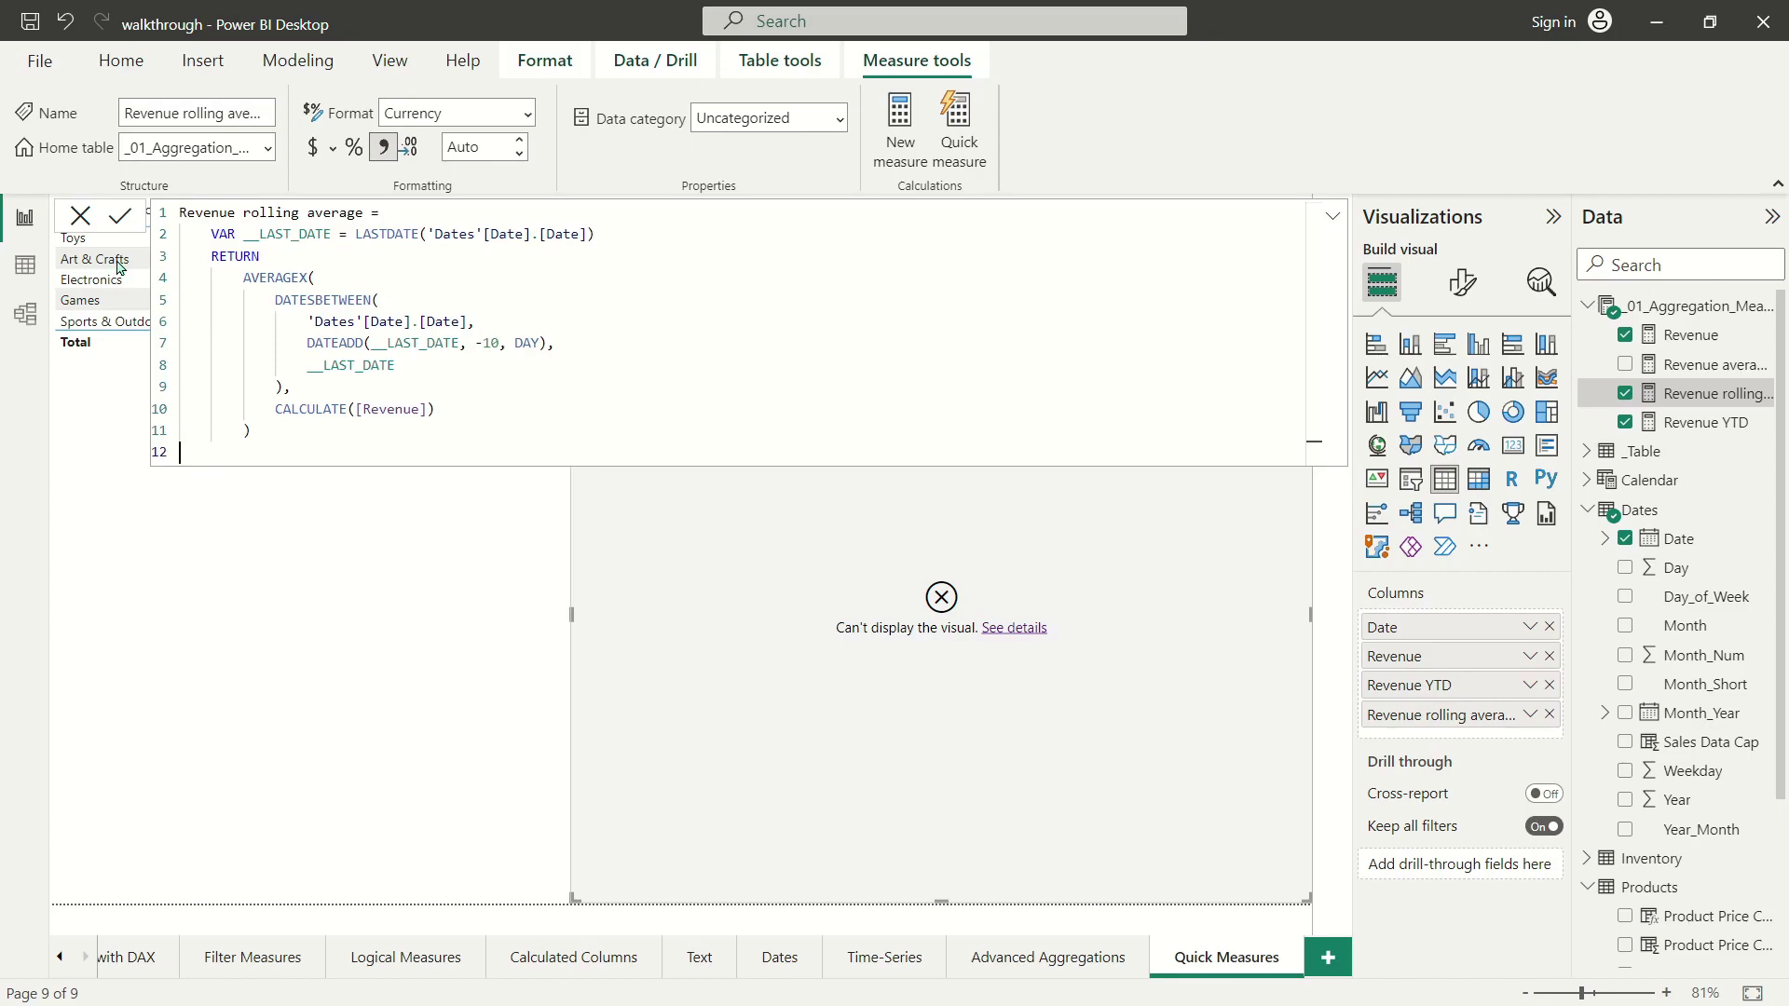
Remove the .[Date] hierarchy suffix from the LASTDATE argument, leaving LASTDATE('Dates'[Date]).
{"action": "left_click", "coordinate": [615, 233]}
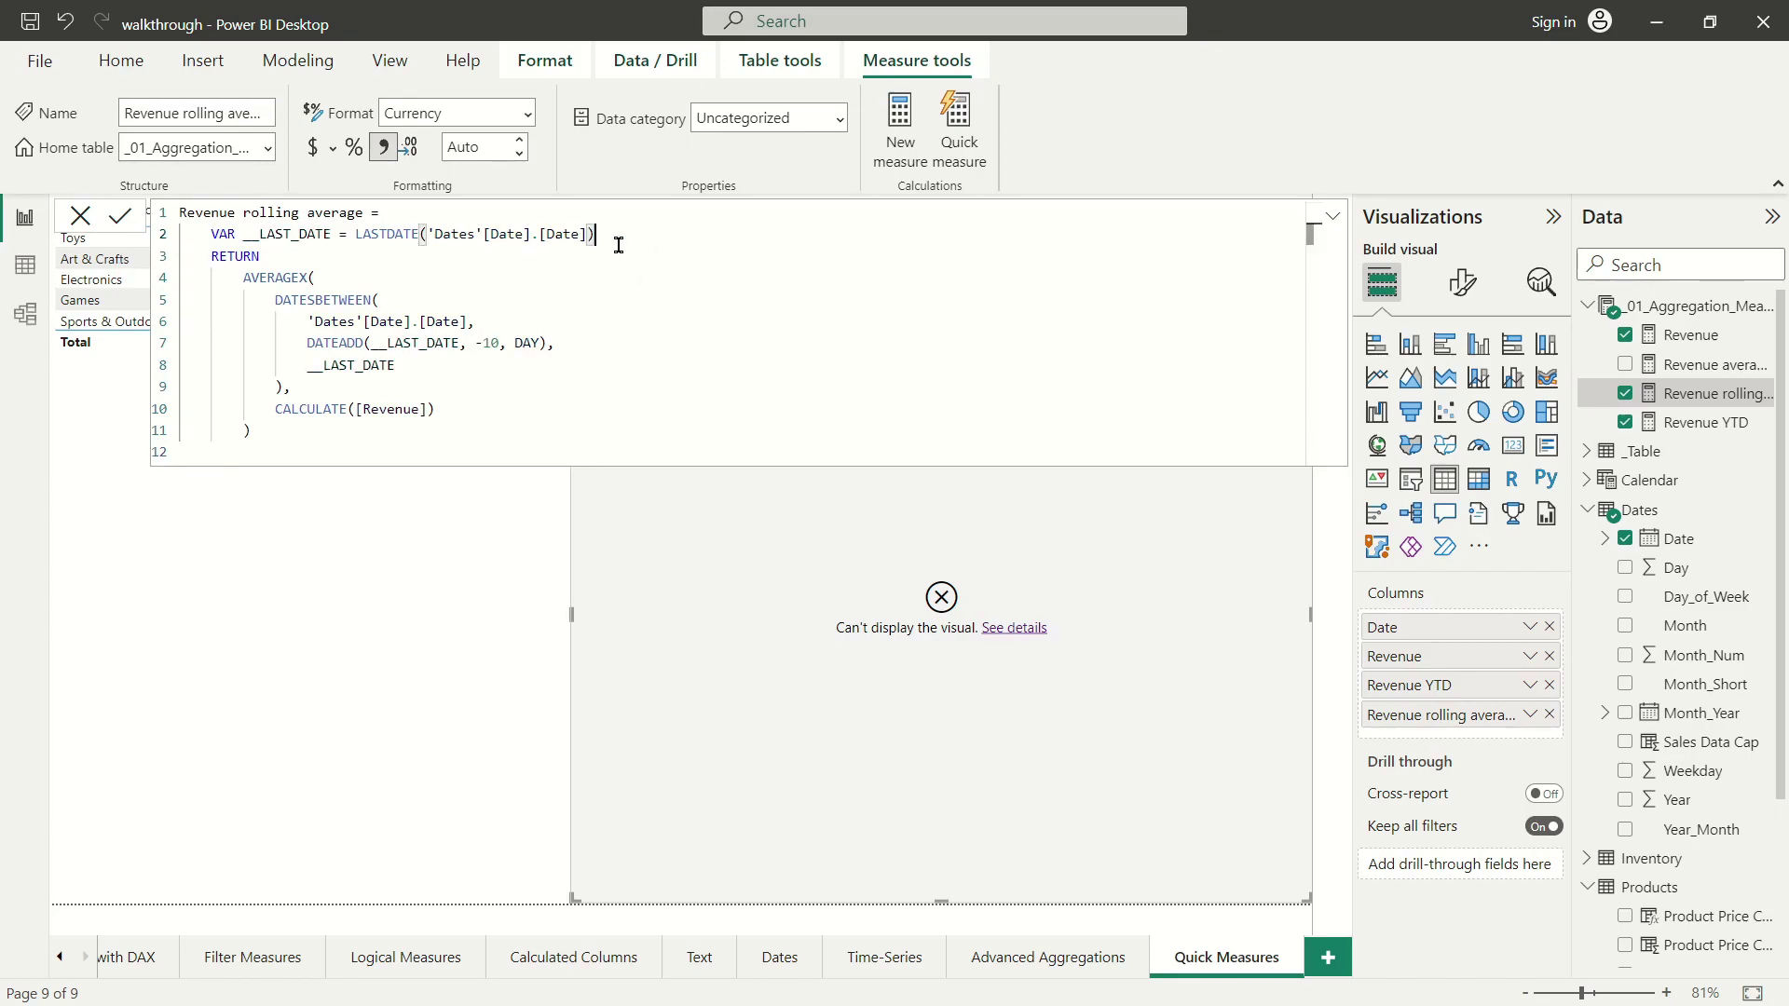
{"action": "left_click", "coordinate": [533, 234]}
{"action": "left_click_drag", "start_coordinate": [533, 233], "coordinate": [587, 234]}
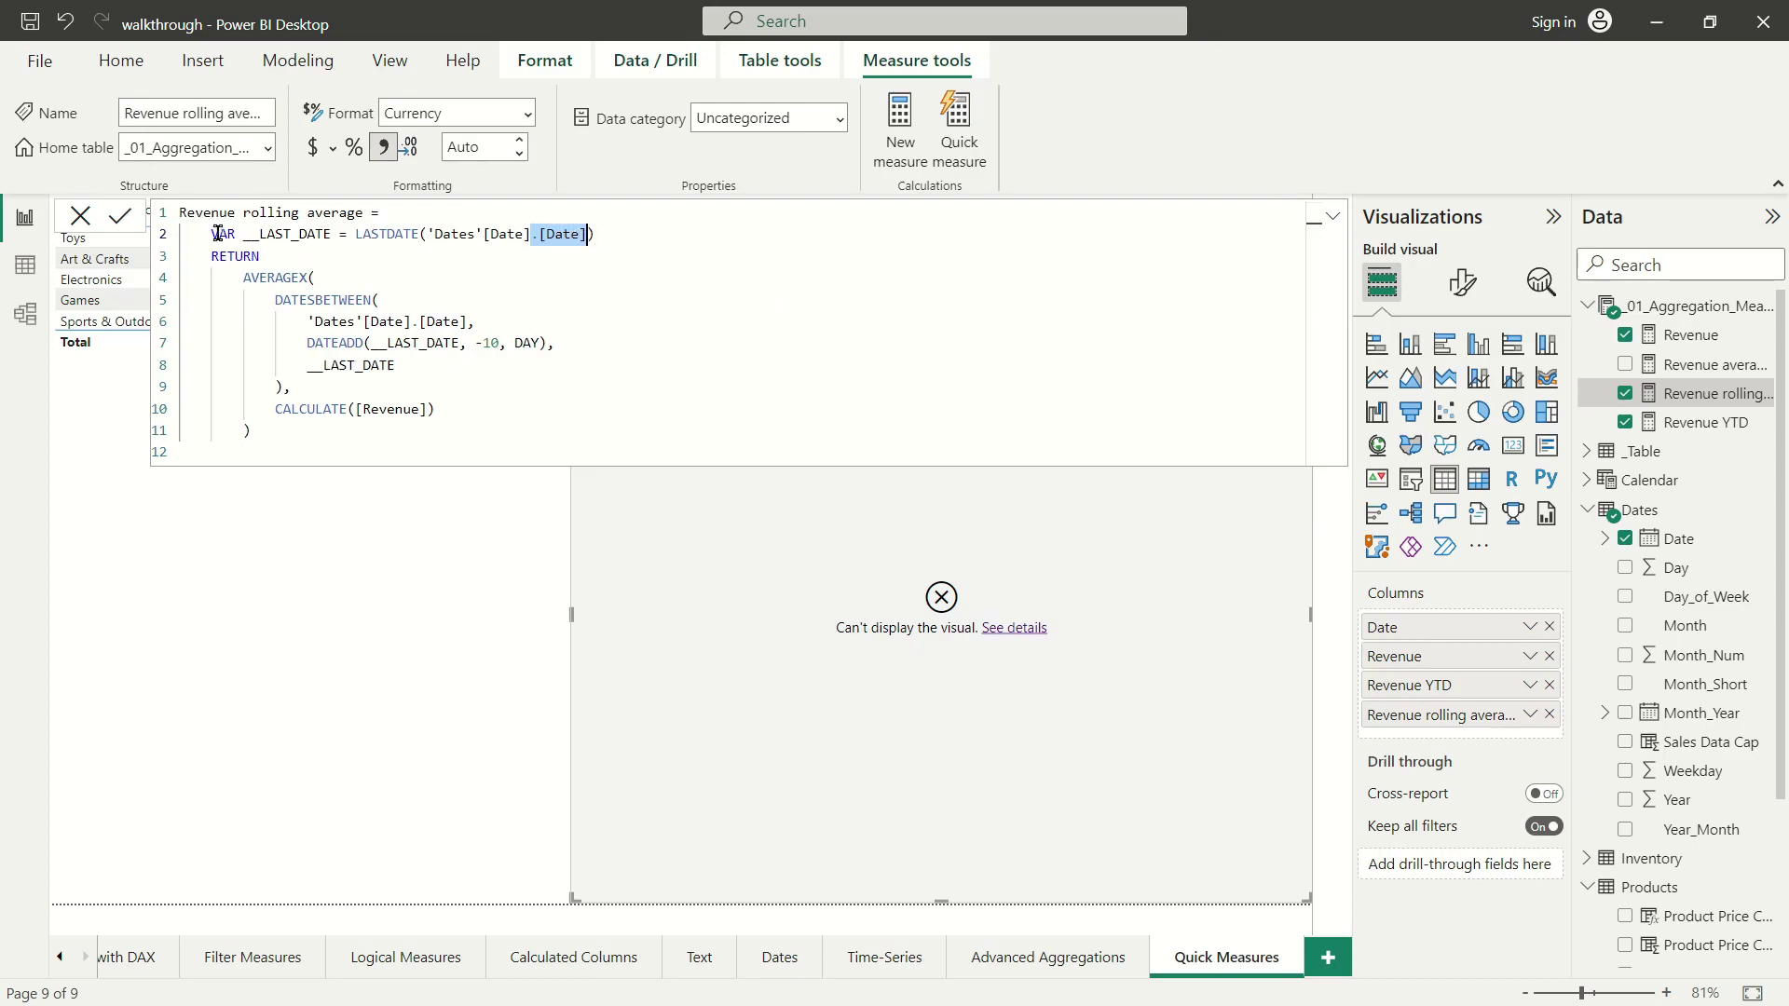
{"action": "left_click", "coordinate": [545, 234]}
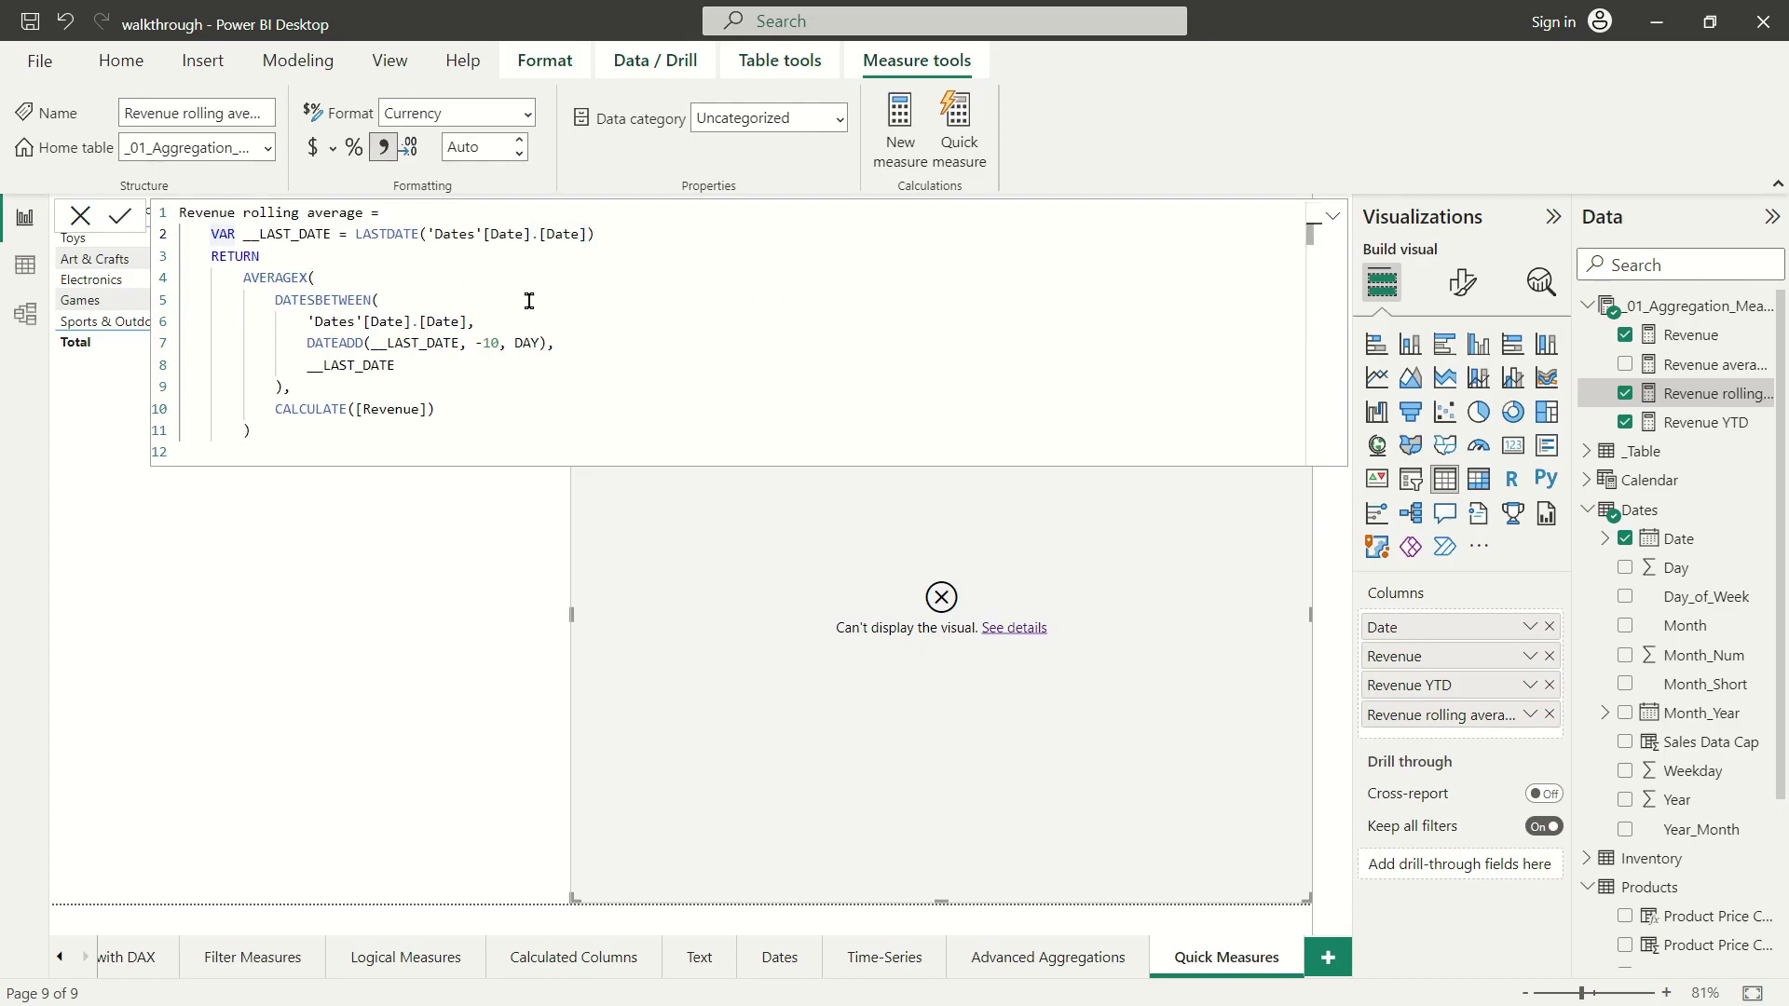
{"action": "left_click_drag", "start_coordinate": [590, 234], "coordinate": [537, 234]}
{"action": "key", "text": "BackSpace"}
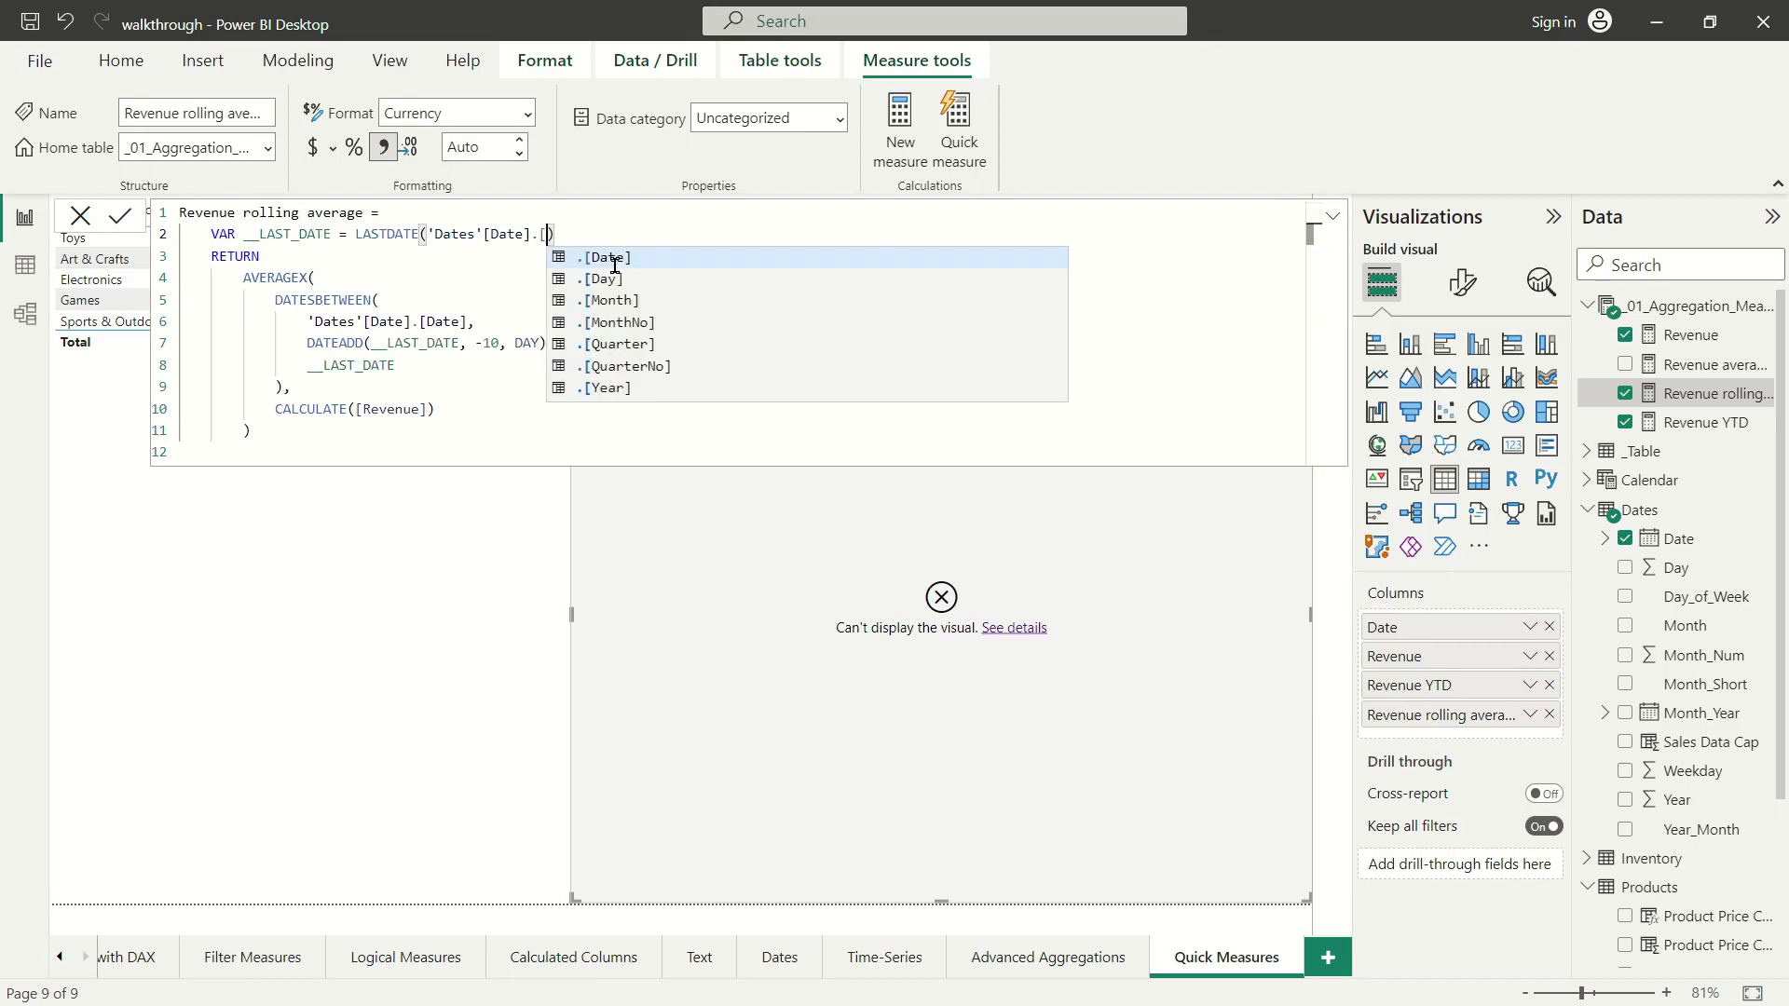
Align VAR and RETURN with the start of their lines and put a blank line before and after RETURN.
{"action": "left_click", "coordinate": [211, 234]}
{"action": "key", "text": "BackSpace"}
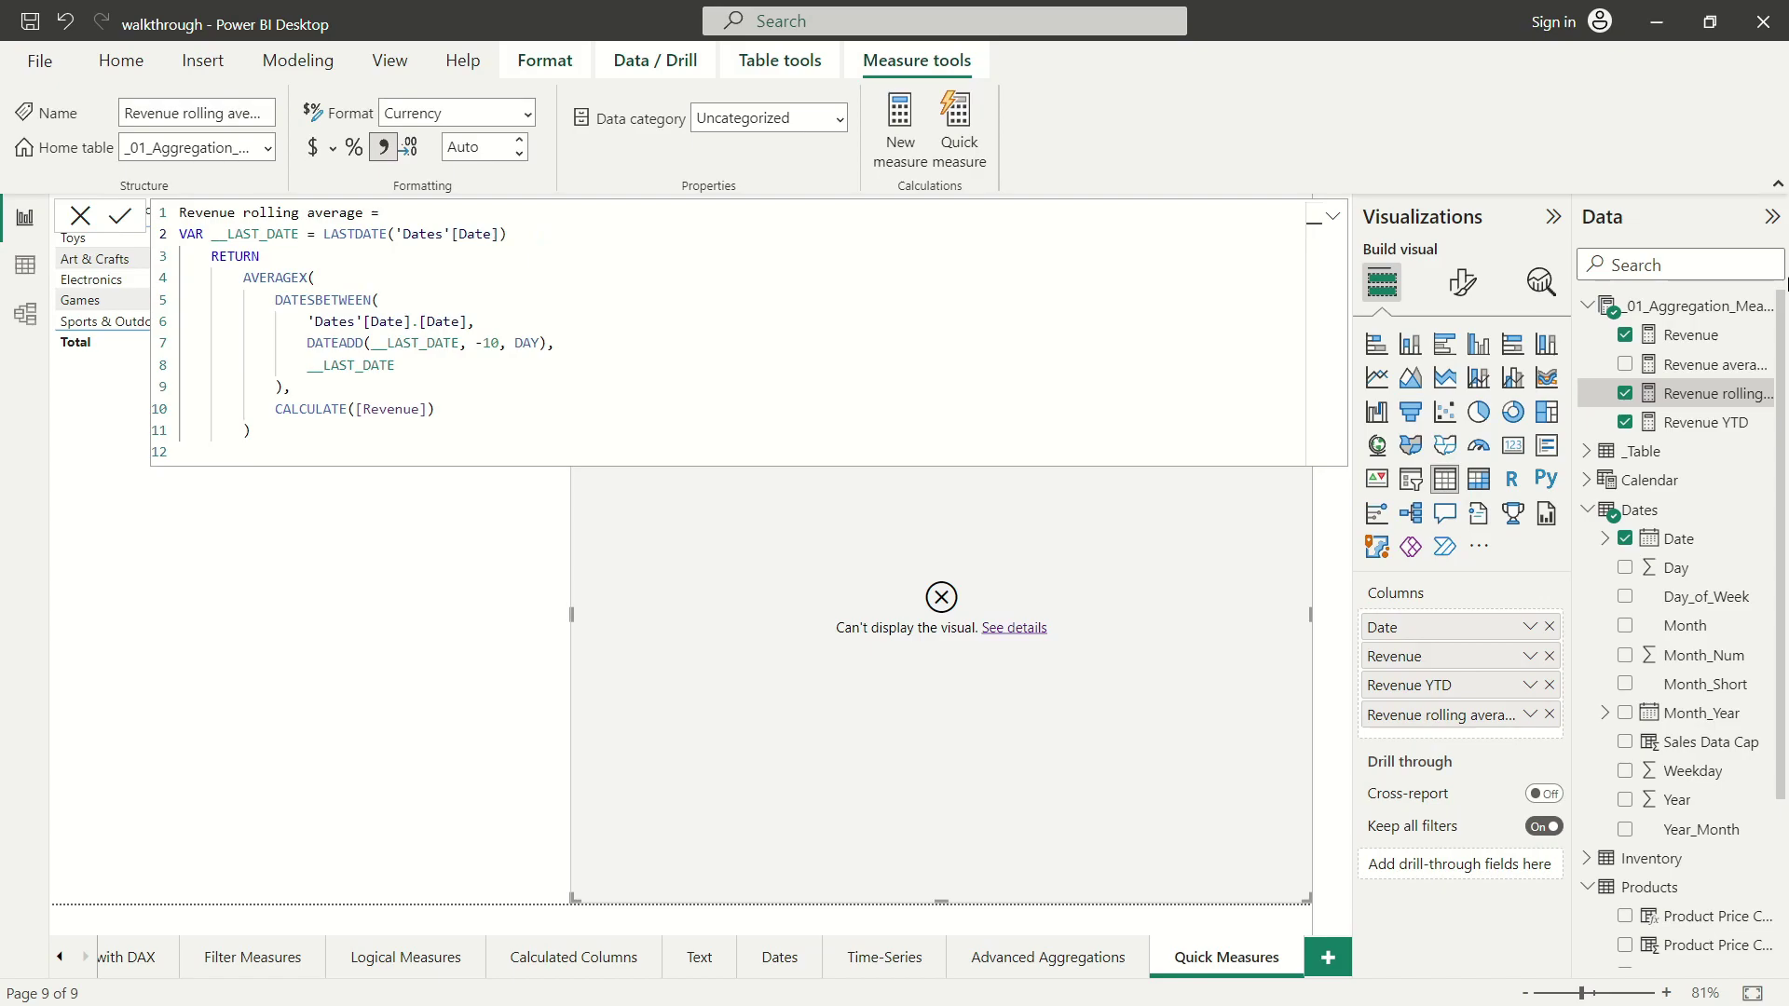
{"action": "key", "text": "End"}
{"action": "key", "text": "Return"}
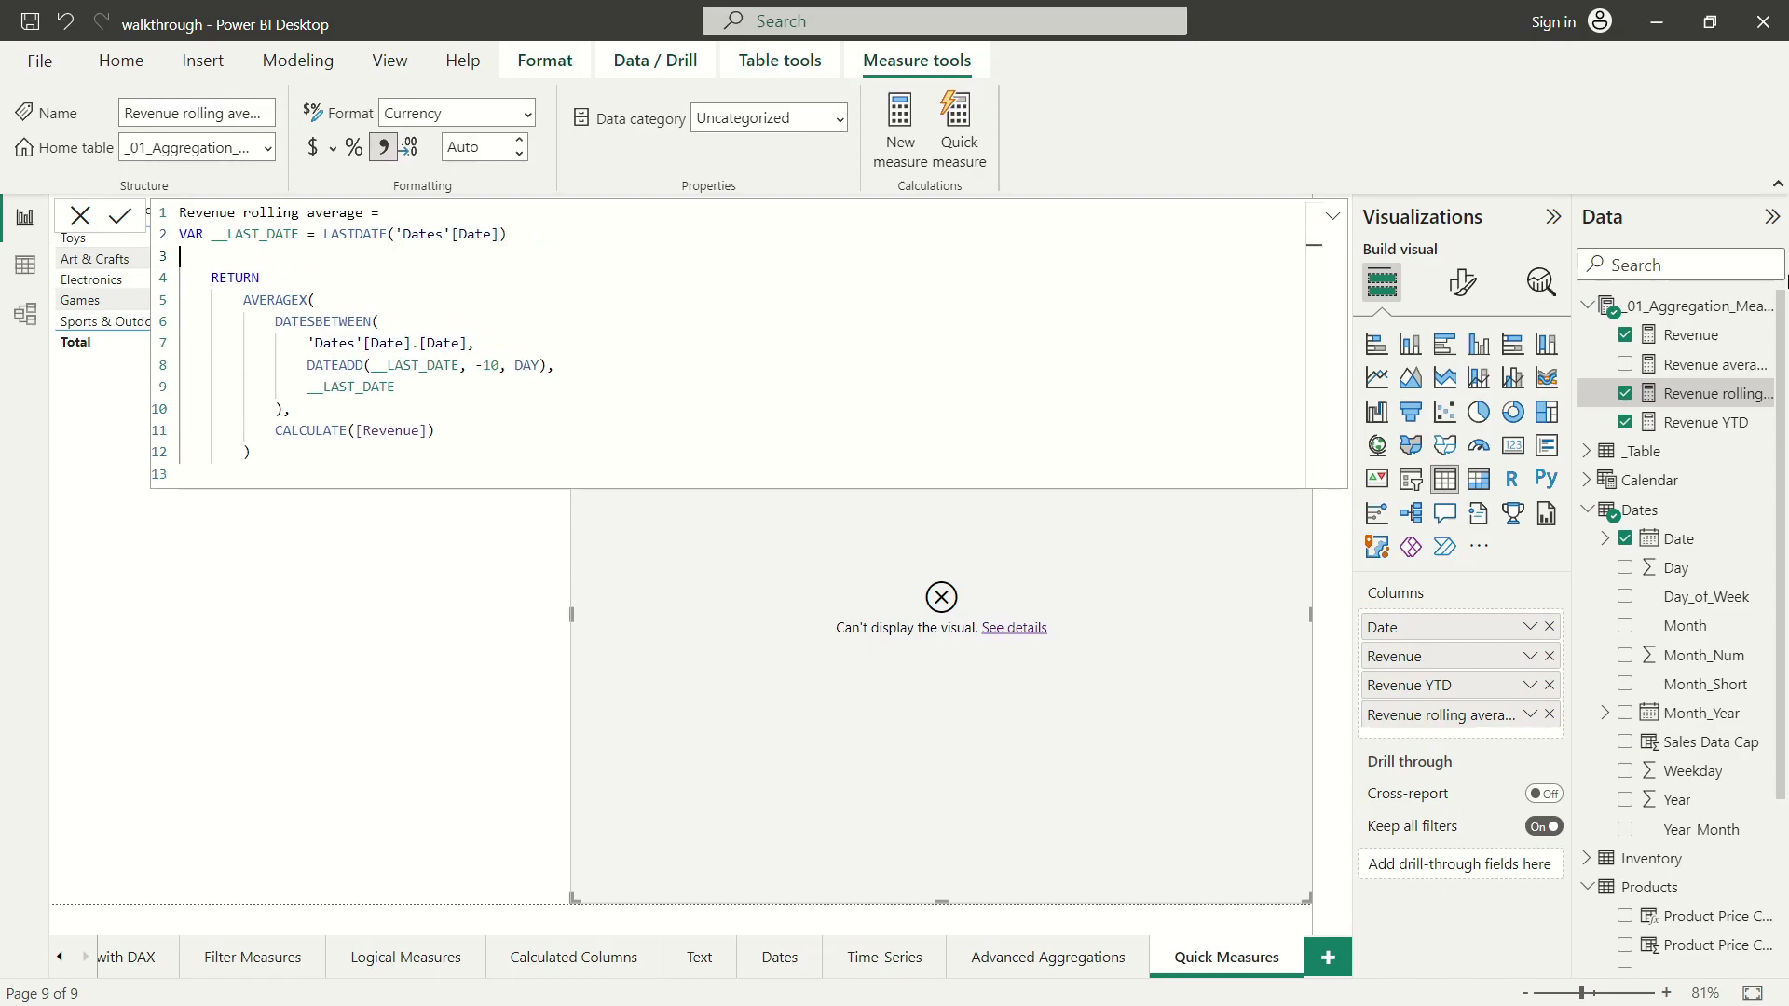
{"action": "left_click", "coordinate": [204, 274]}
{"action": "key", "text": "BackSpace"}
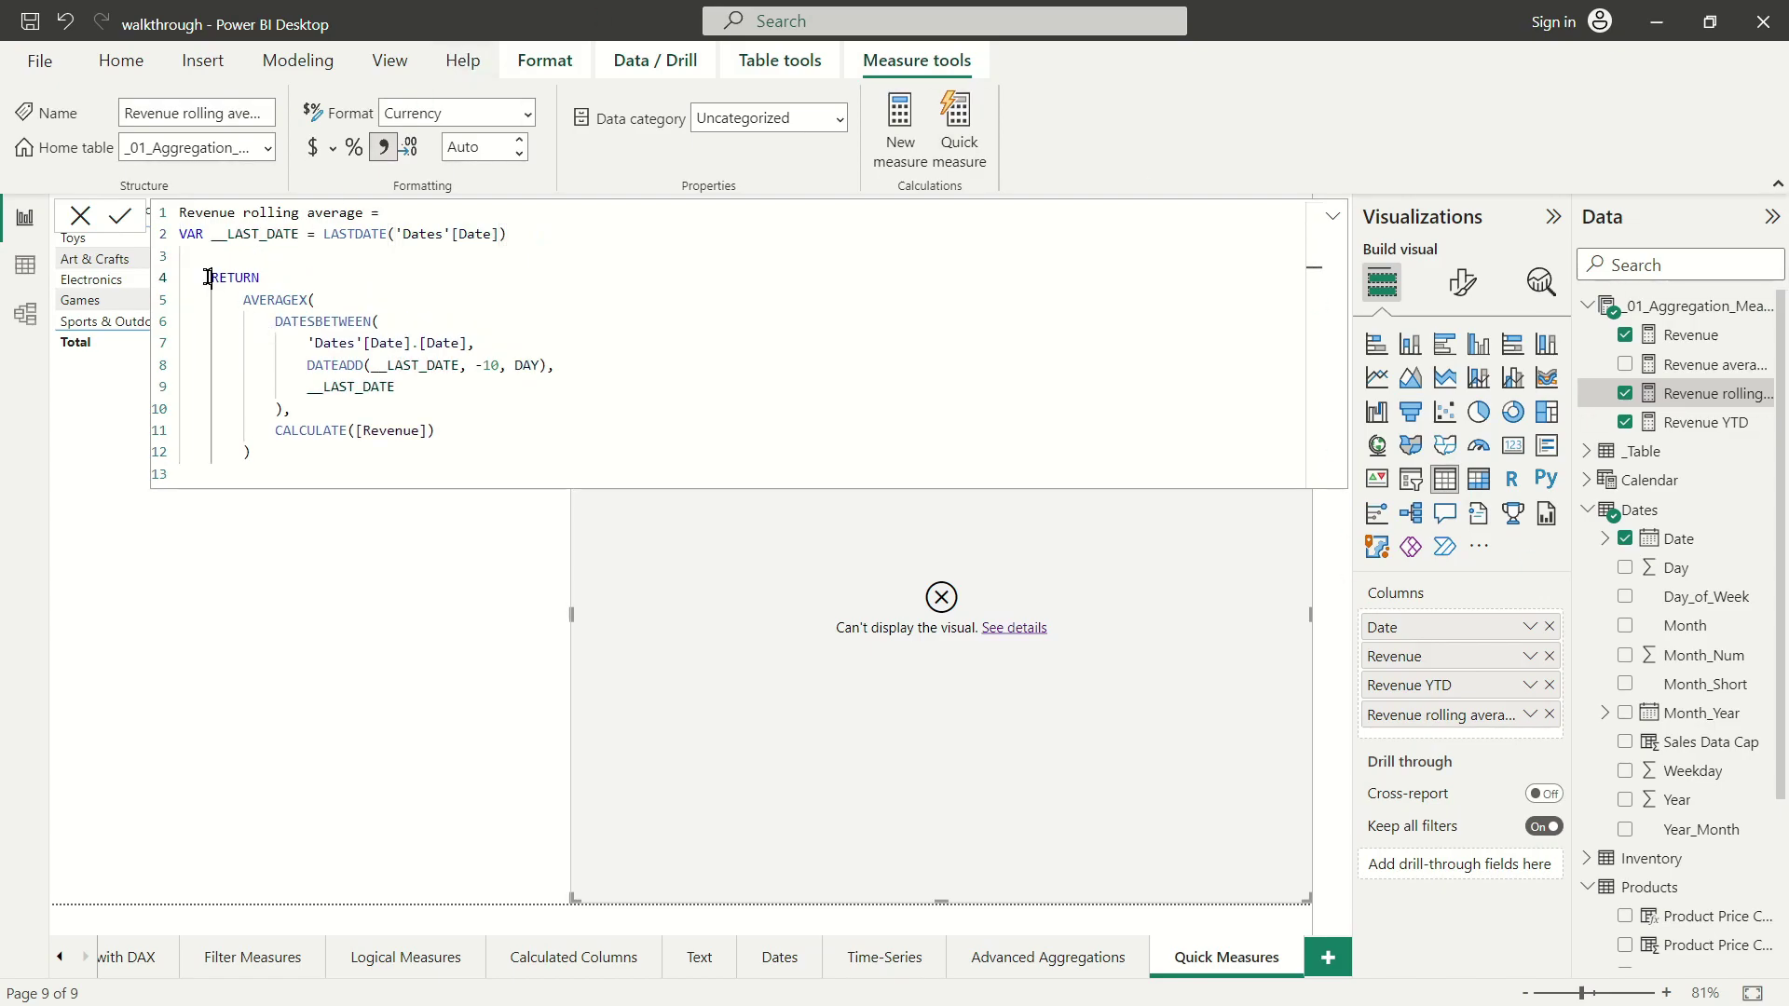
{"action": "key", "text": "End"}
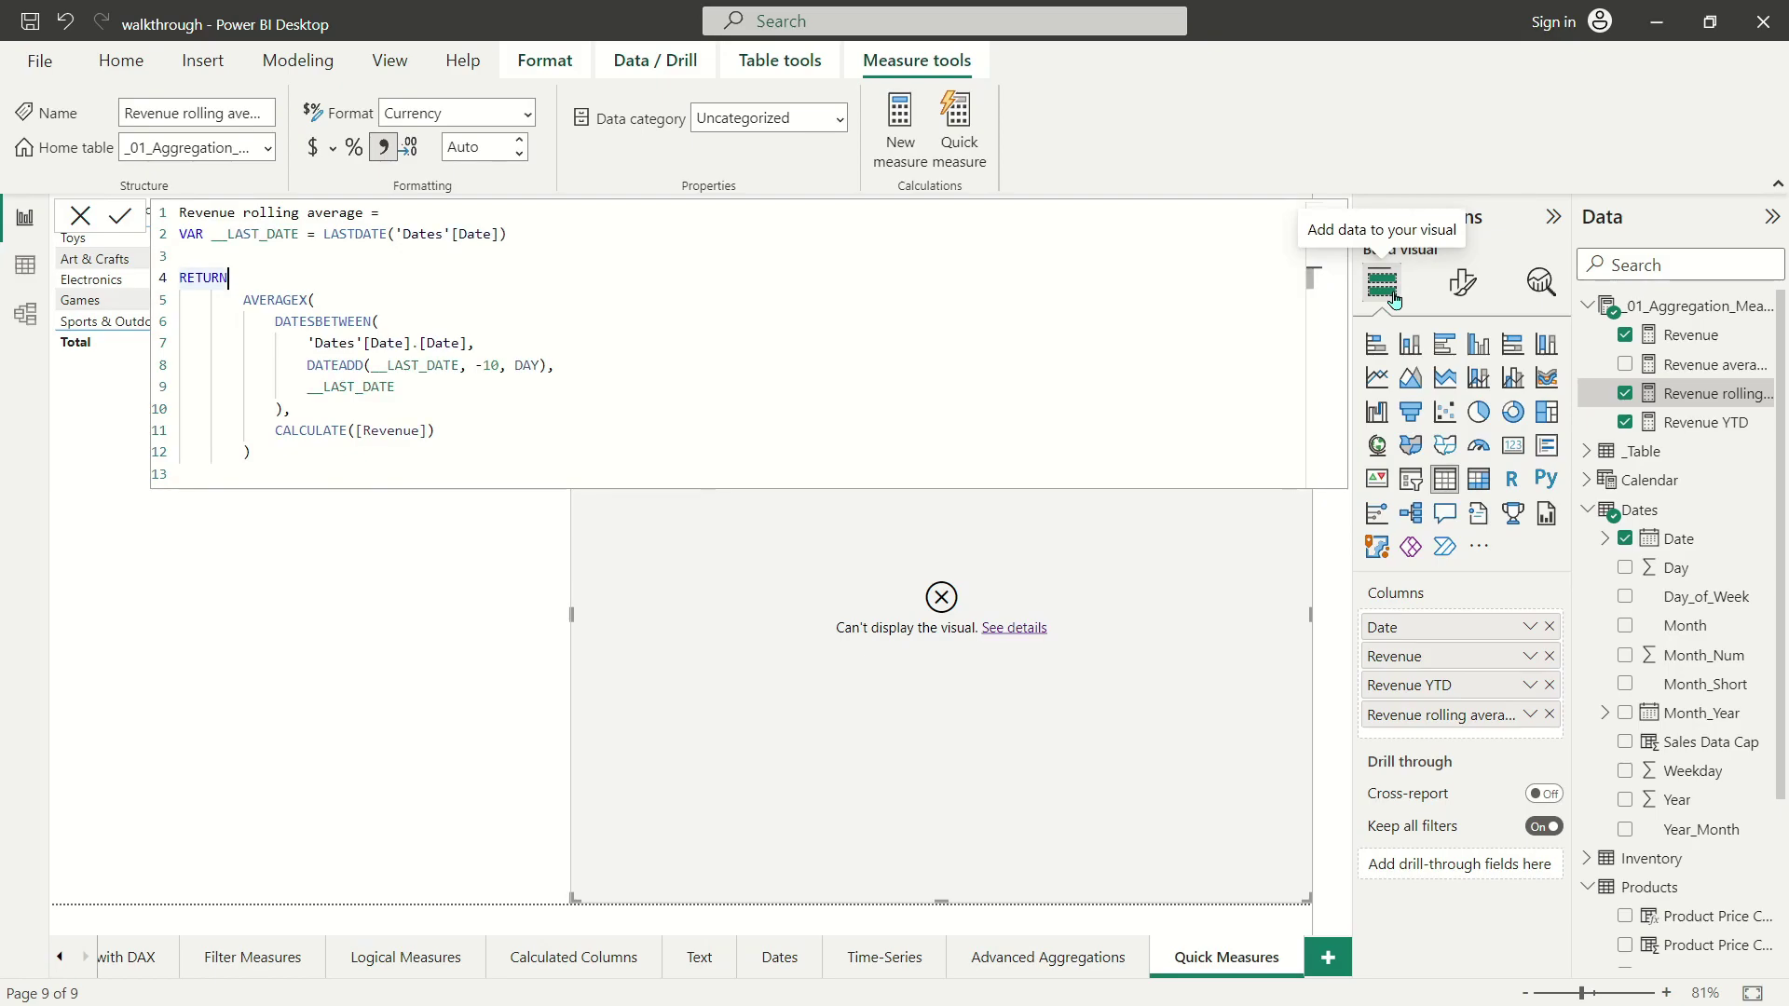
{"action": "key", "text": "Return"}
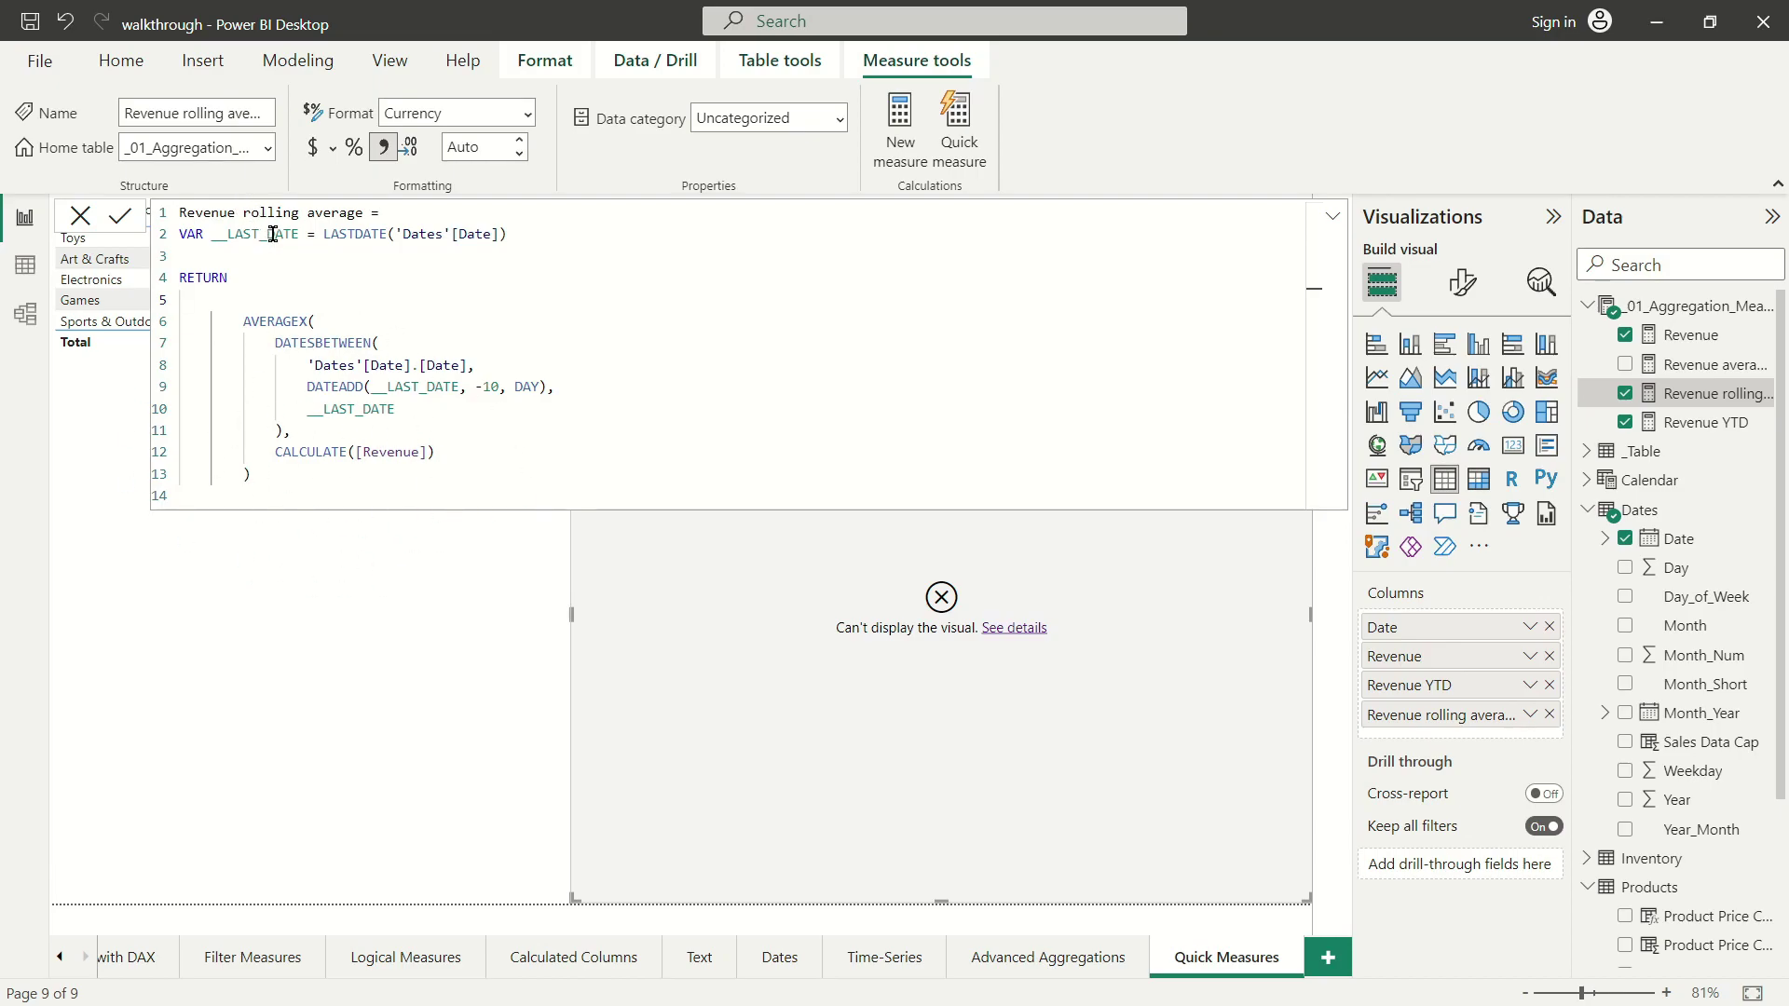
Rename the variable declared in the rolling average formula as last_date.
{"action": "left_click", "coordinate": [228, 233]}
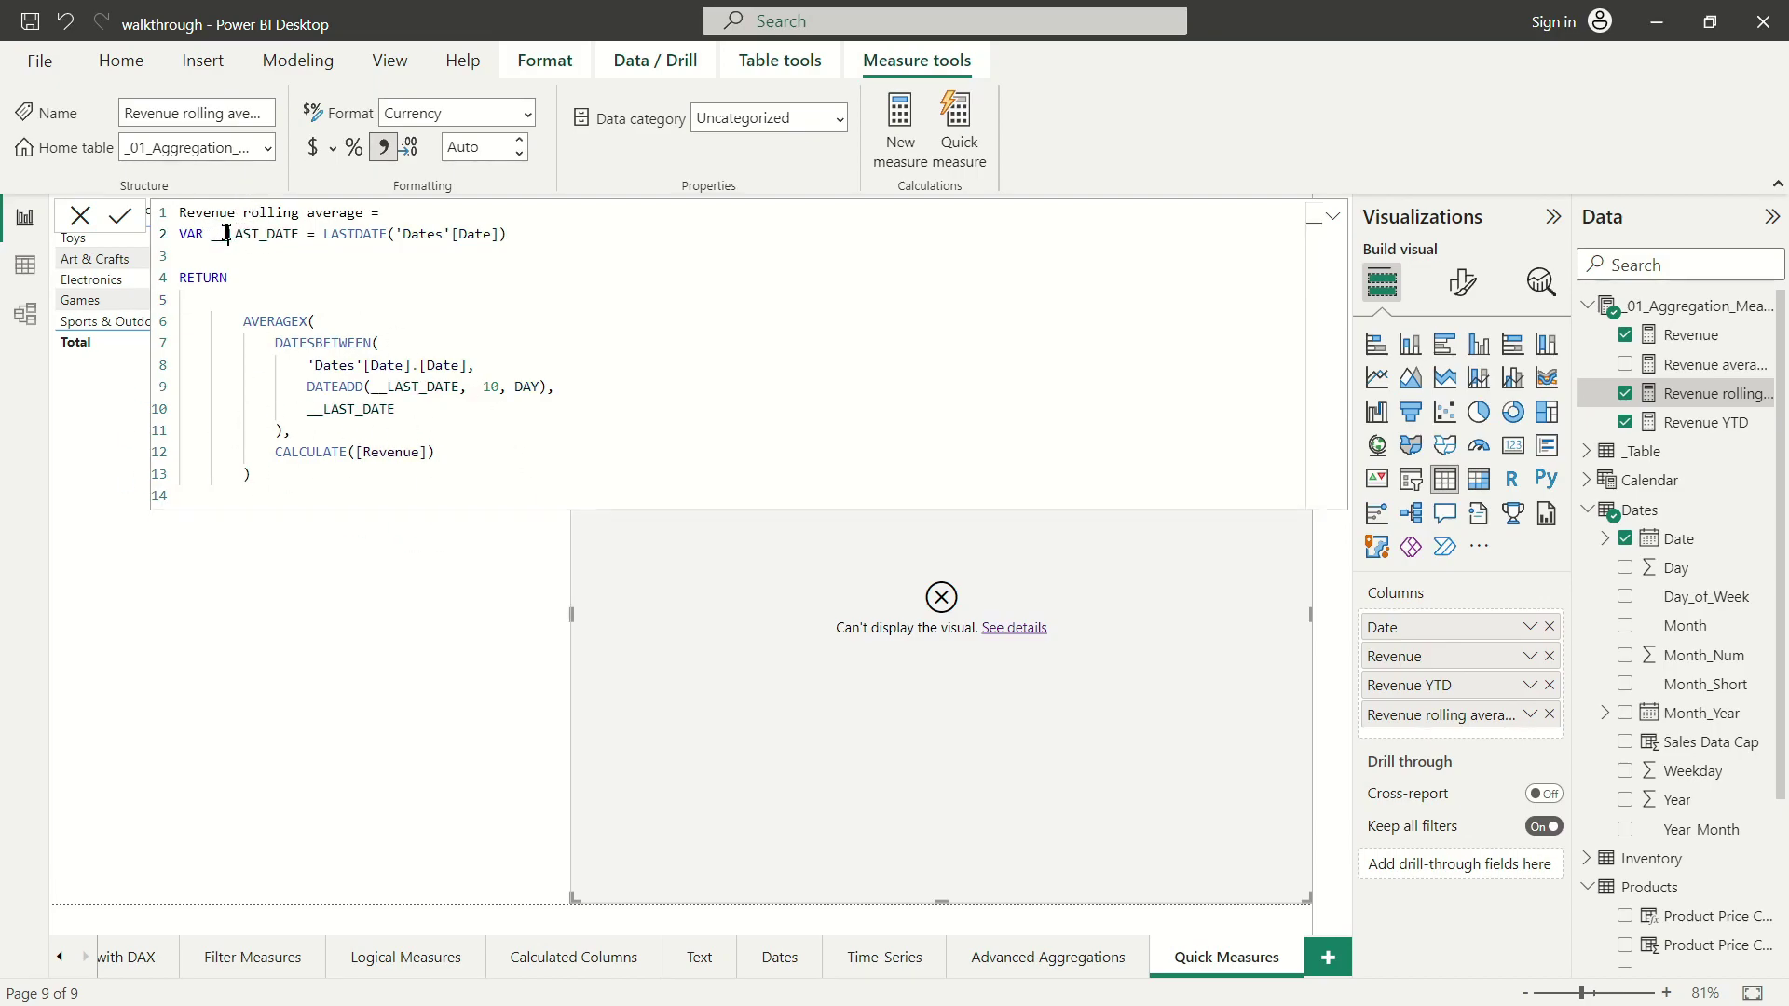
{"action": "key", "text": "BackSpace"}
{"action": "key", "text": "BackSpace"}
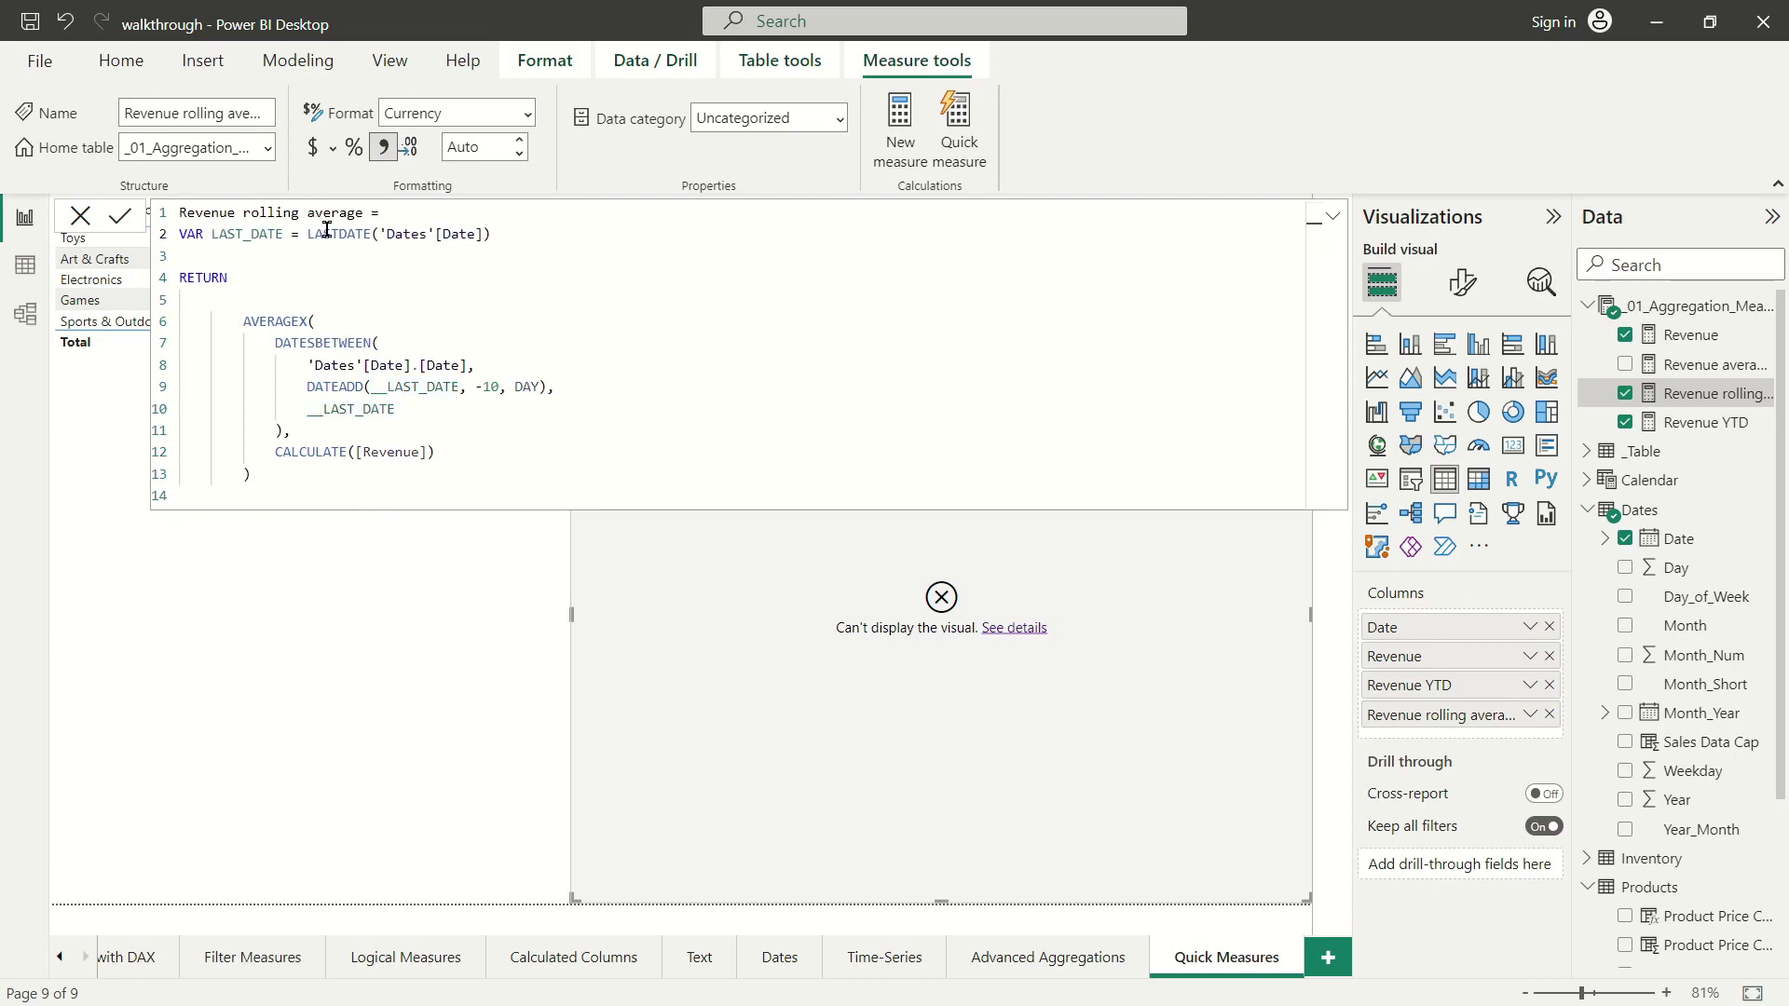
{"action": "left_click", "coordinate": [198, 233]}
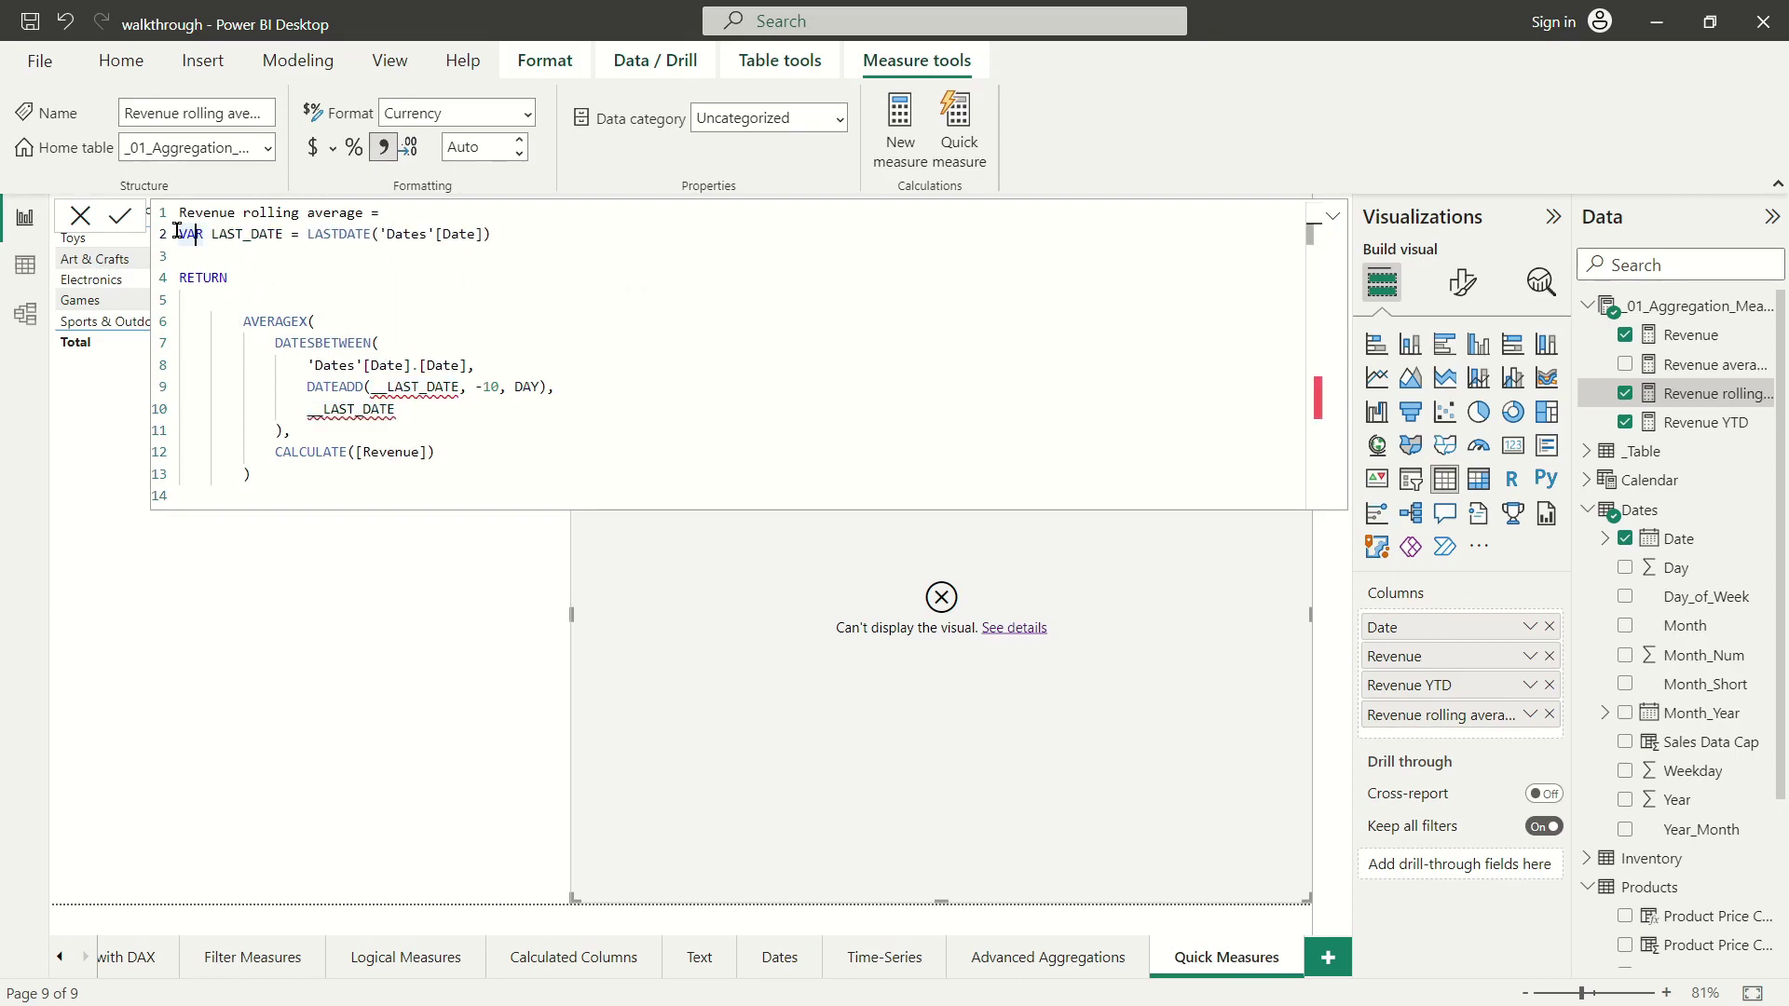
{"action": "double_click", "coordinate": [261, 232]}
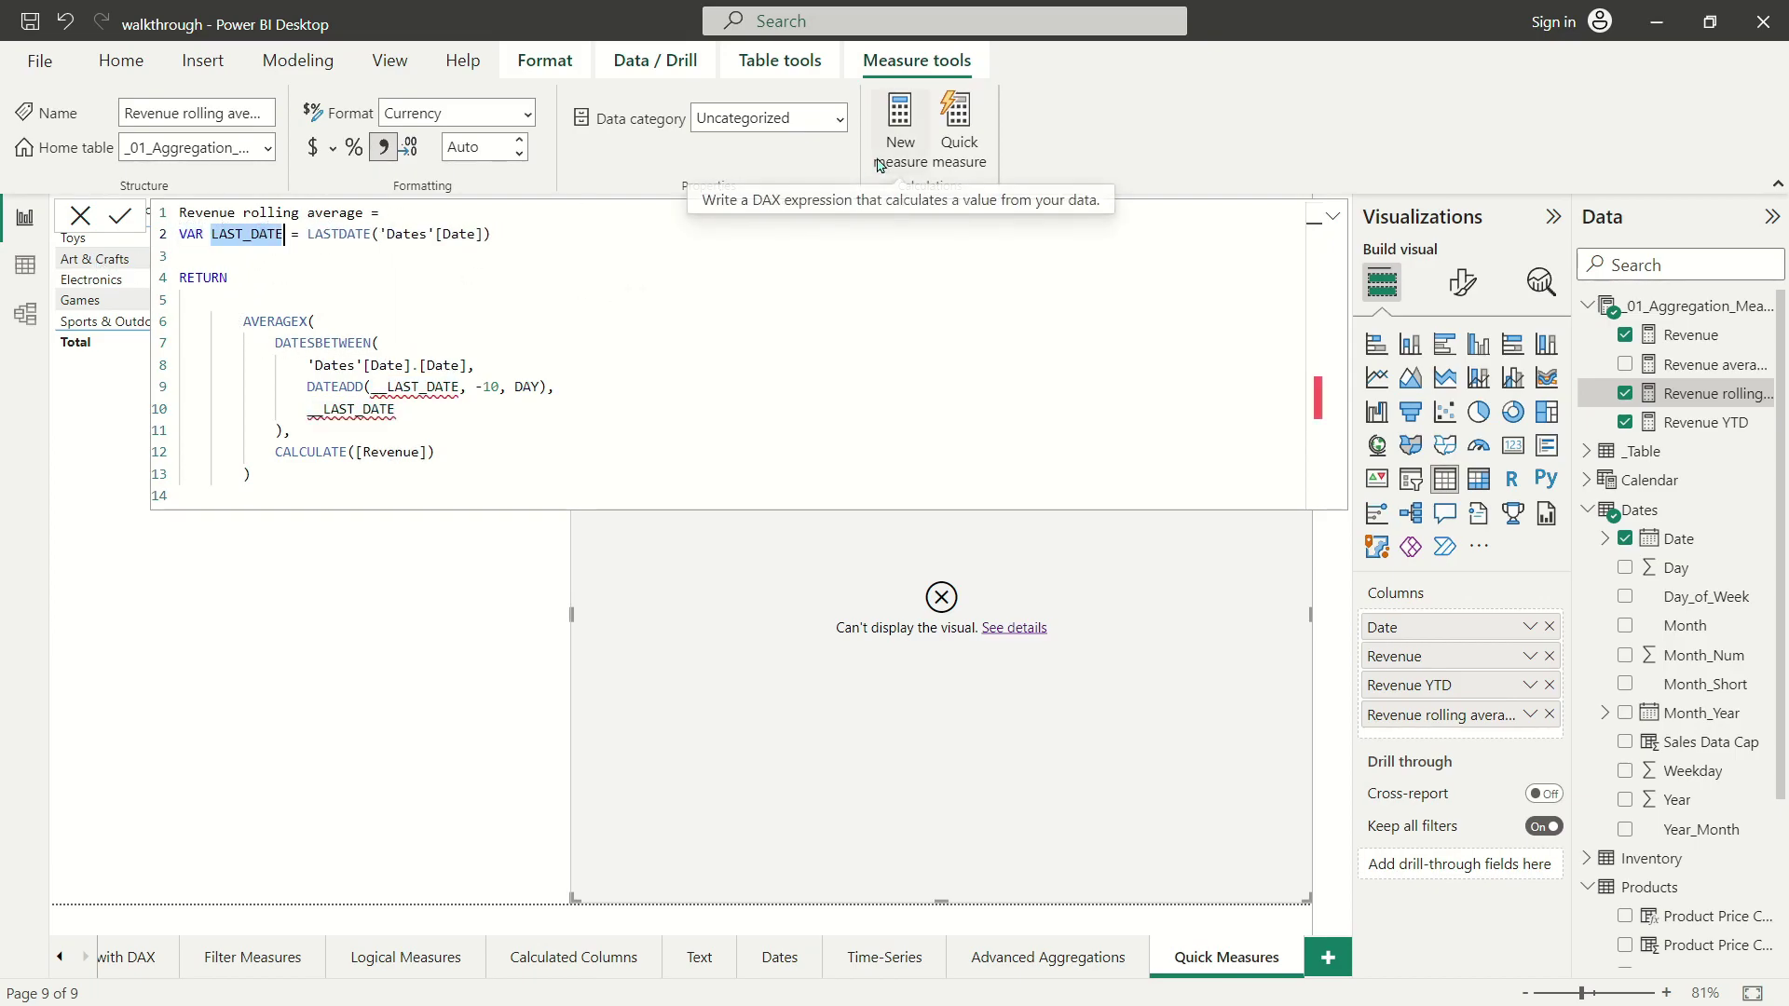
{"action": "type", "text": "lastdate"}
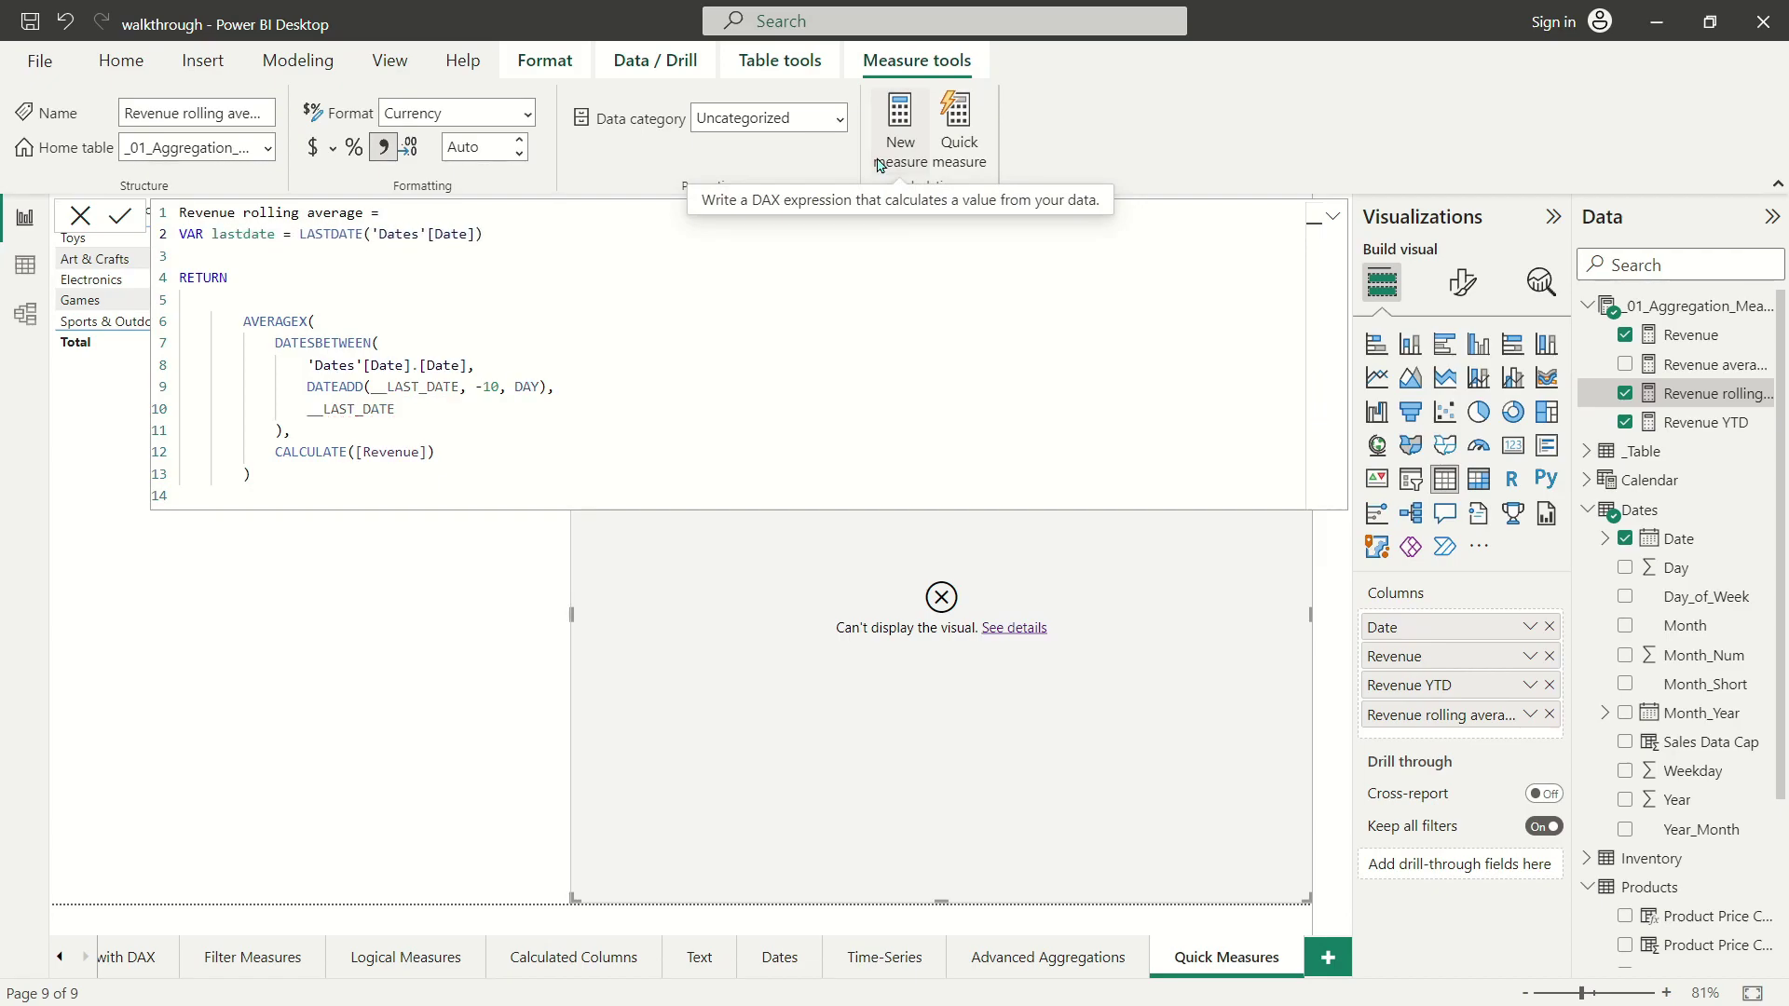
{"action": "left_click_drag", "start_coordinate": [299, 234], "coordinate": [494, 232]}
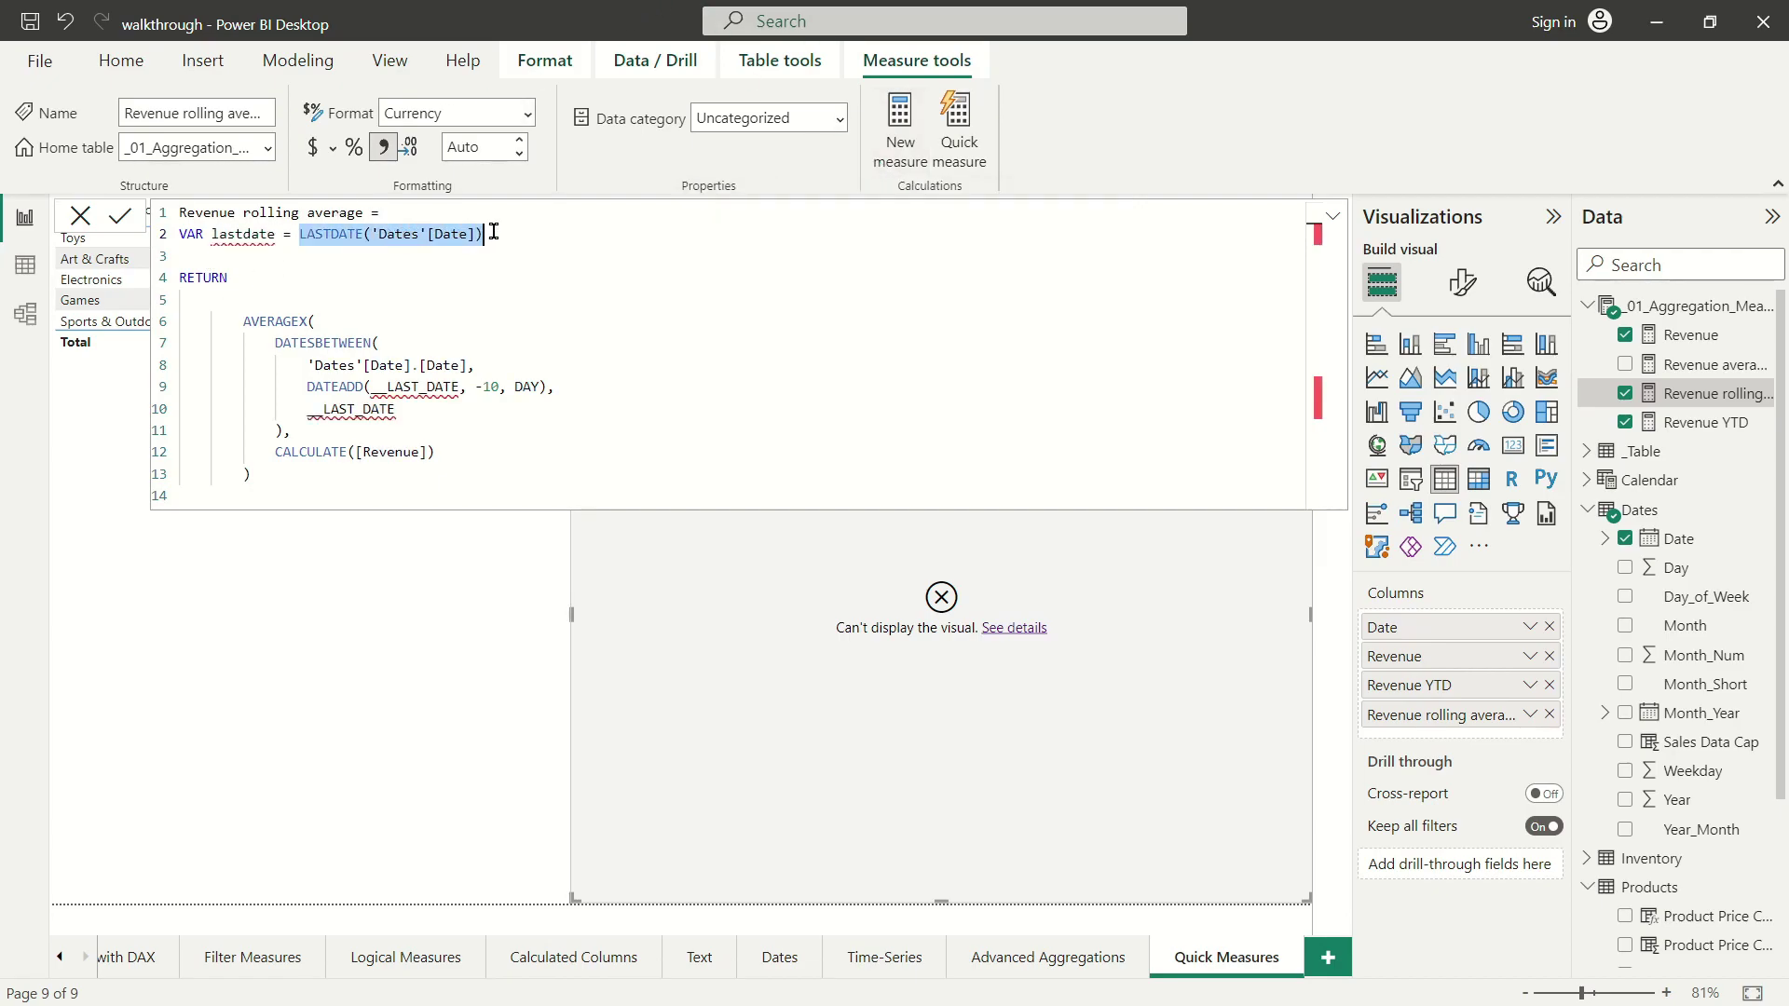
{"action": "left_click", "coordinate": [273, 233]}
{"action": "left_click", "coordinate": [239, 233]}
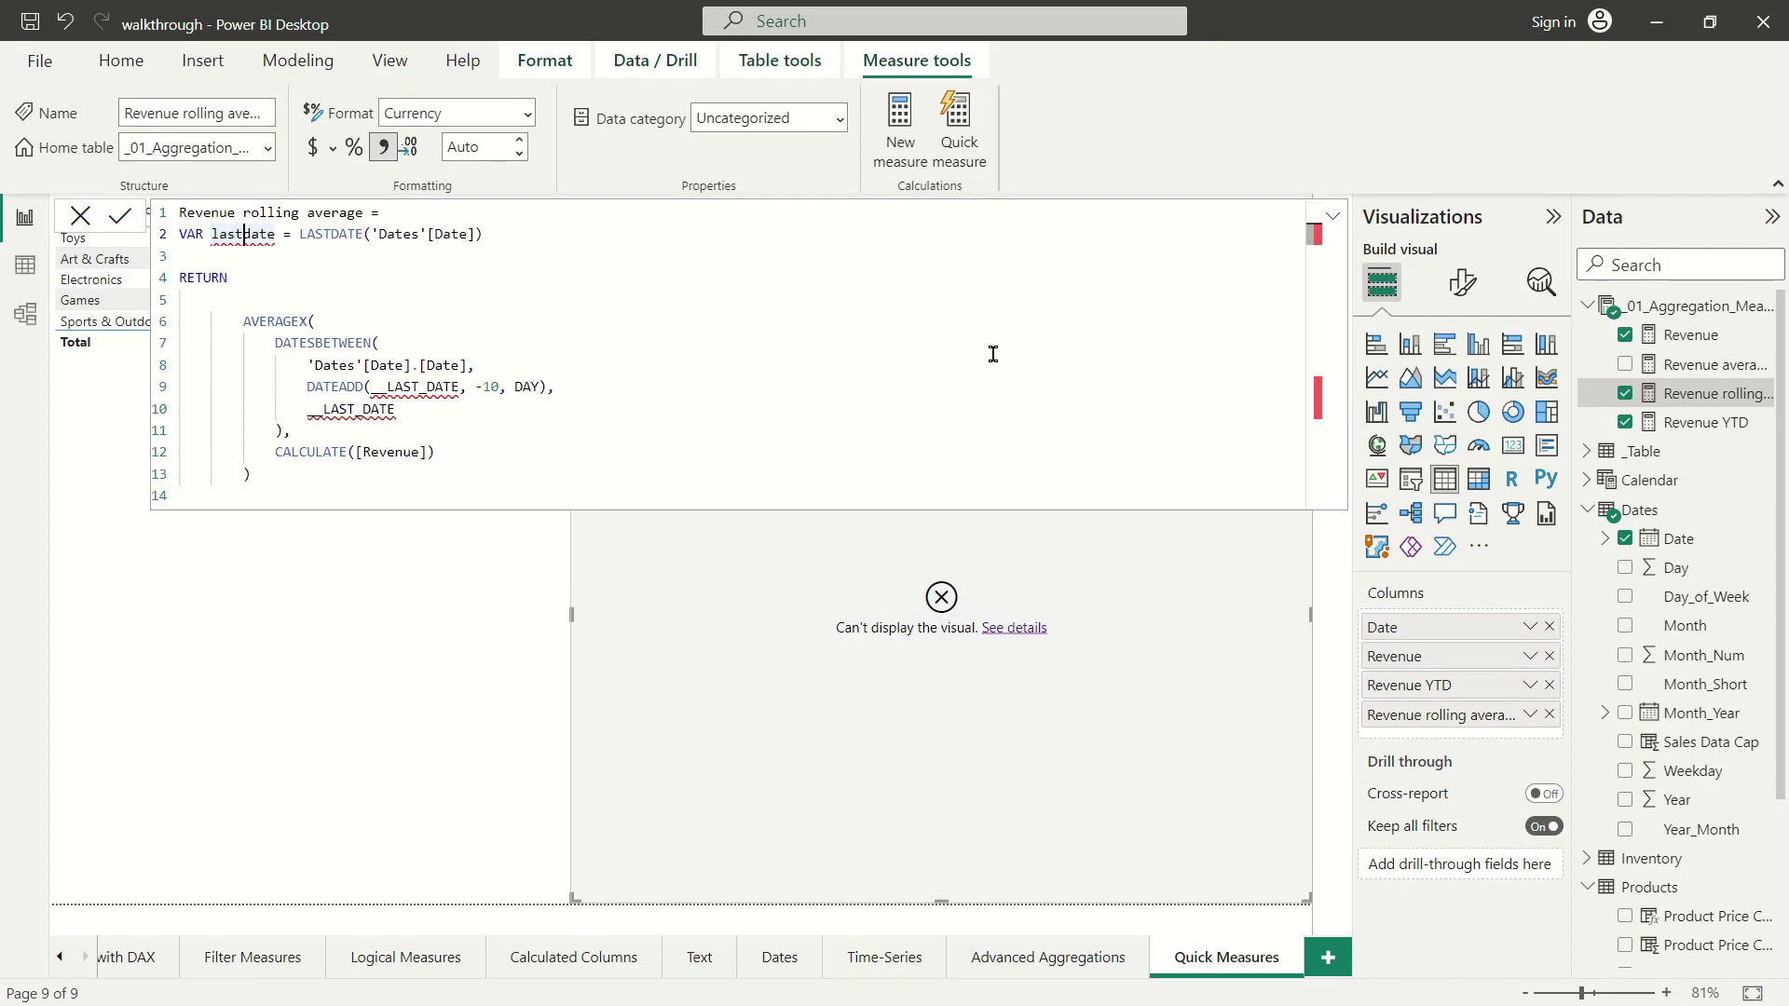
{"action": "type", "text": "_"}
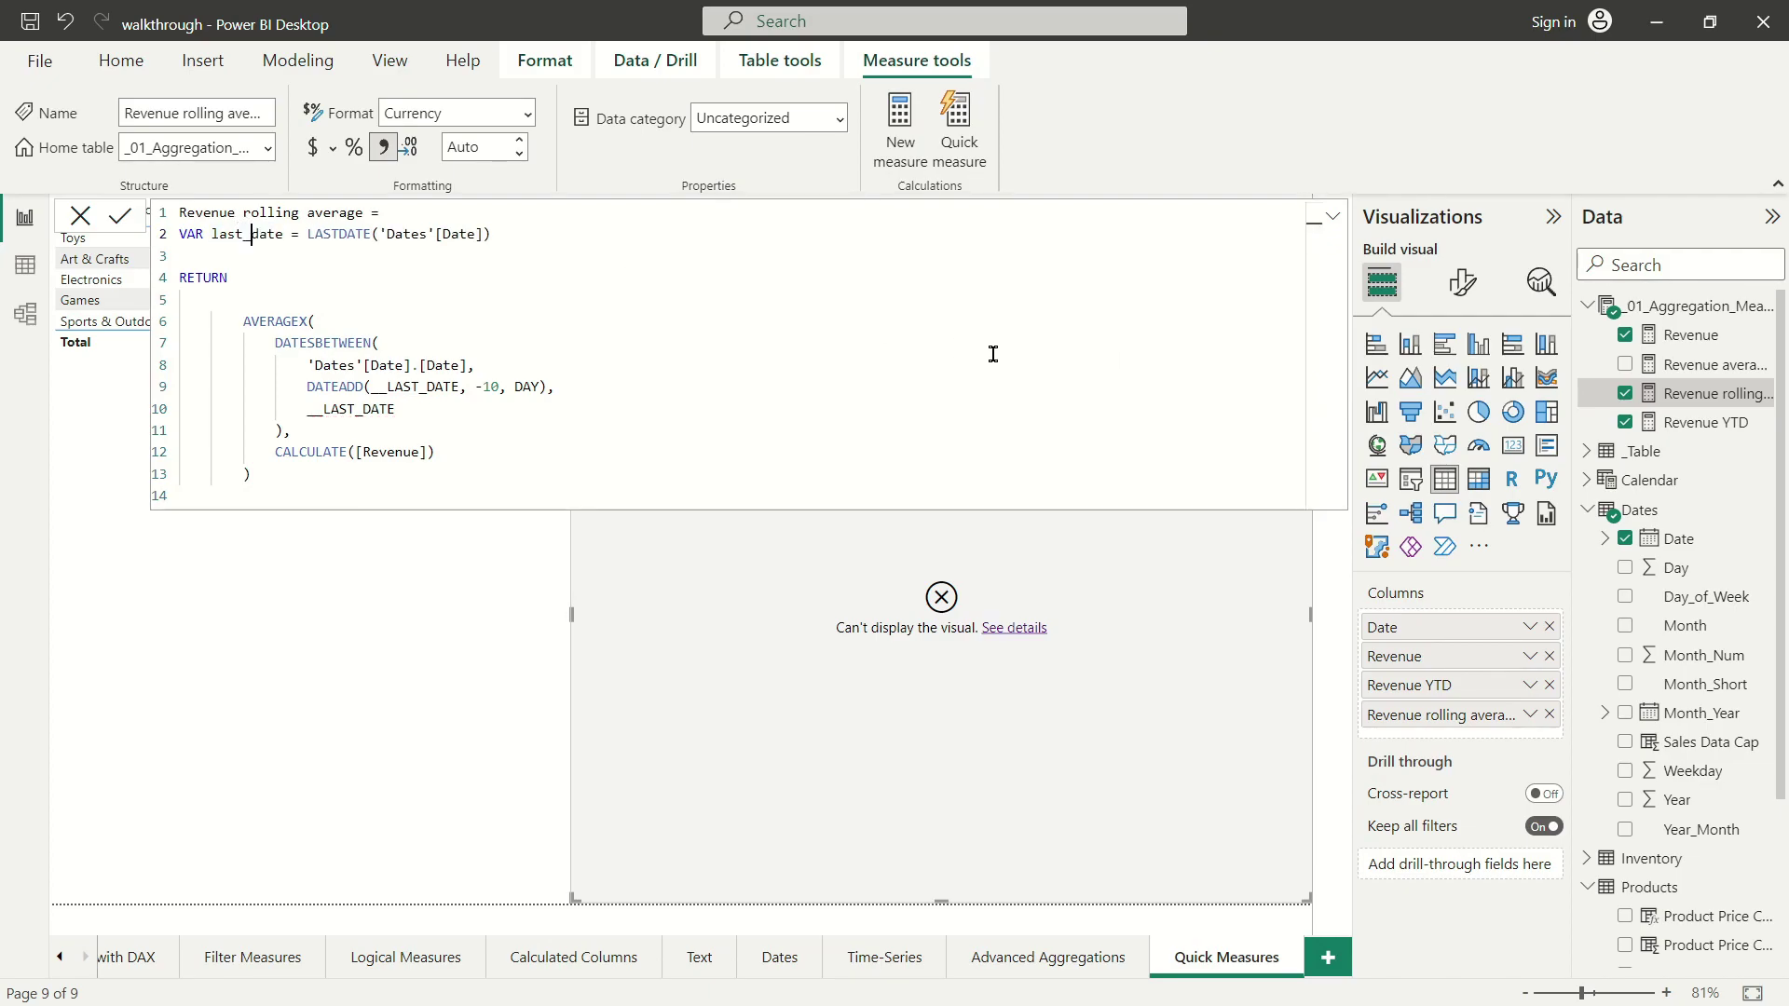
{"action": "left_click", "coordinate": [367, 276]}
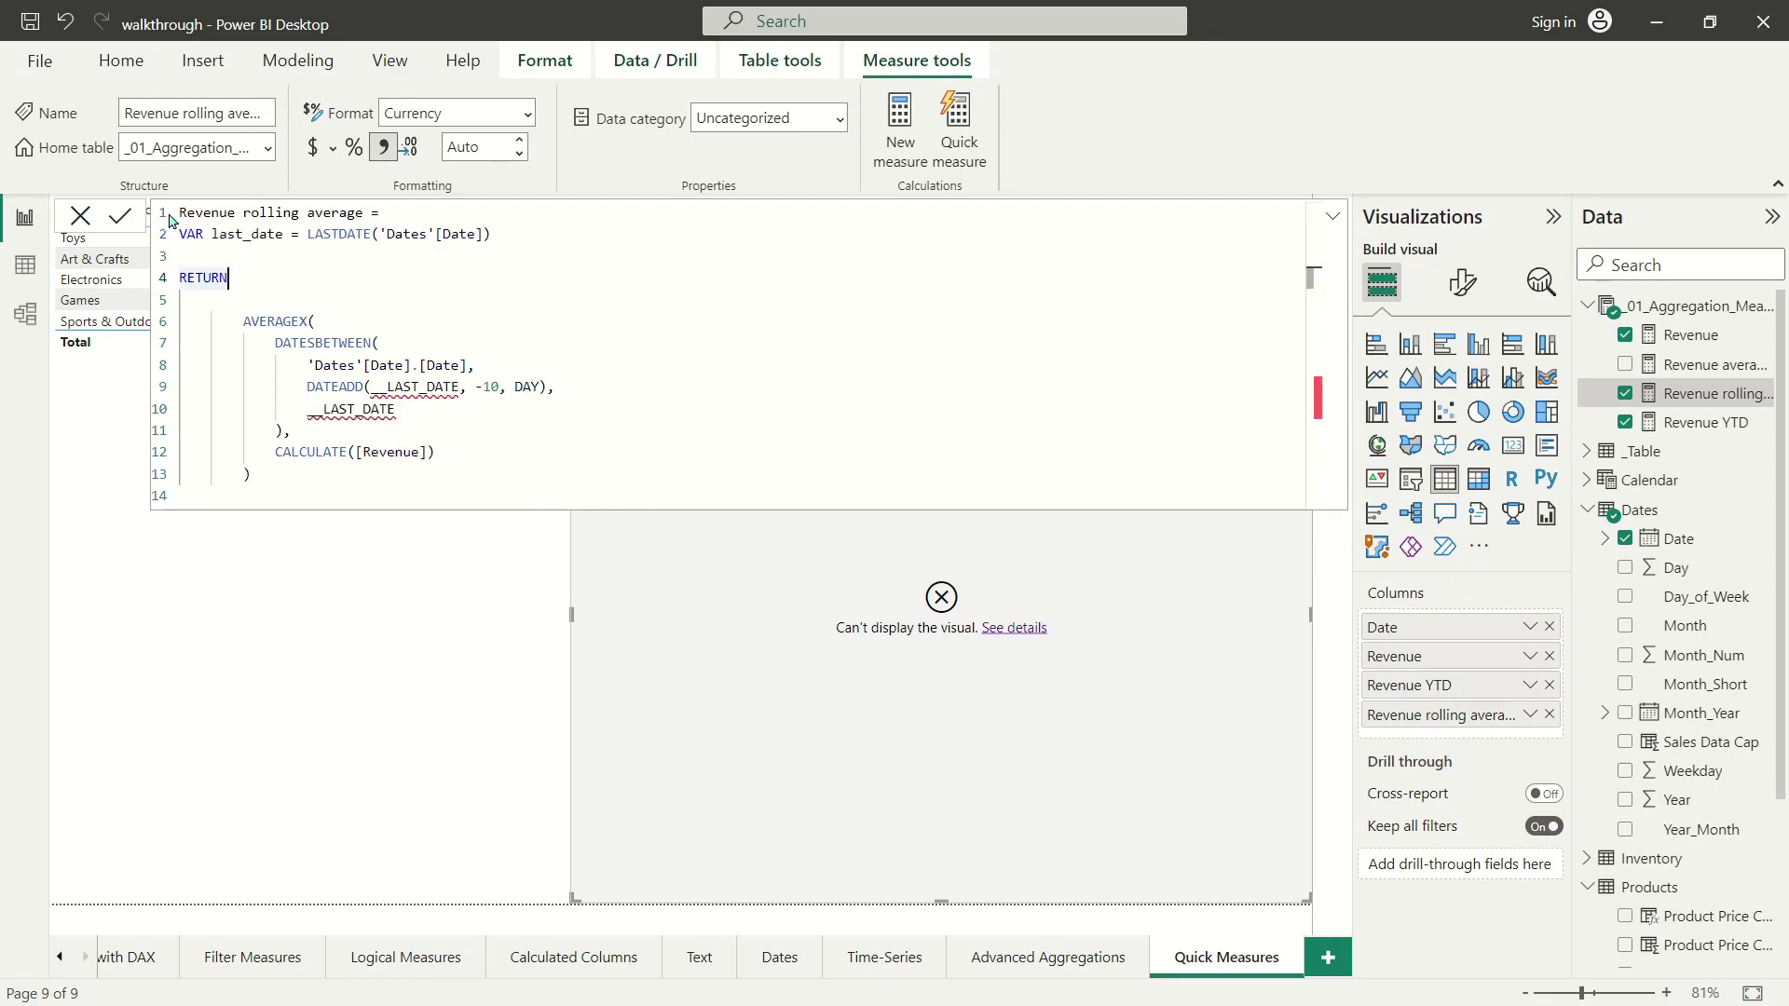
Change both variable references inside DATESBETWEEN to LAST_DATE without leading underscores, commit the formula and collapse its editor.
{"action": "left_click_drag", "start_coordinate": [307, 234], "coordinate": [574, 228]}
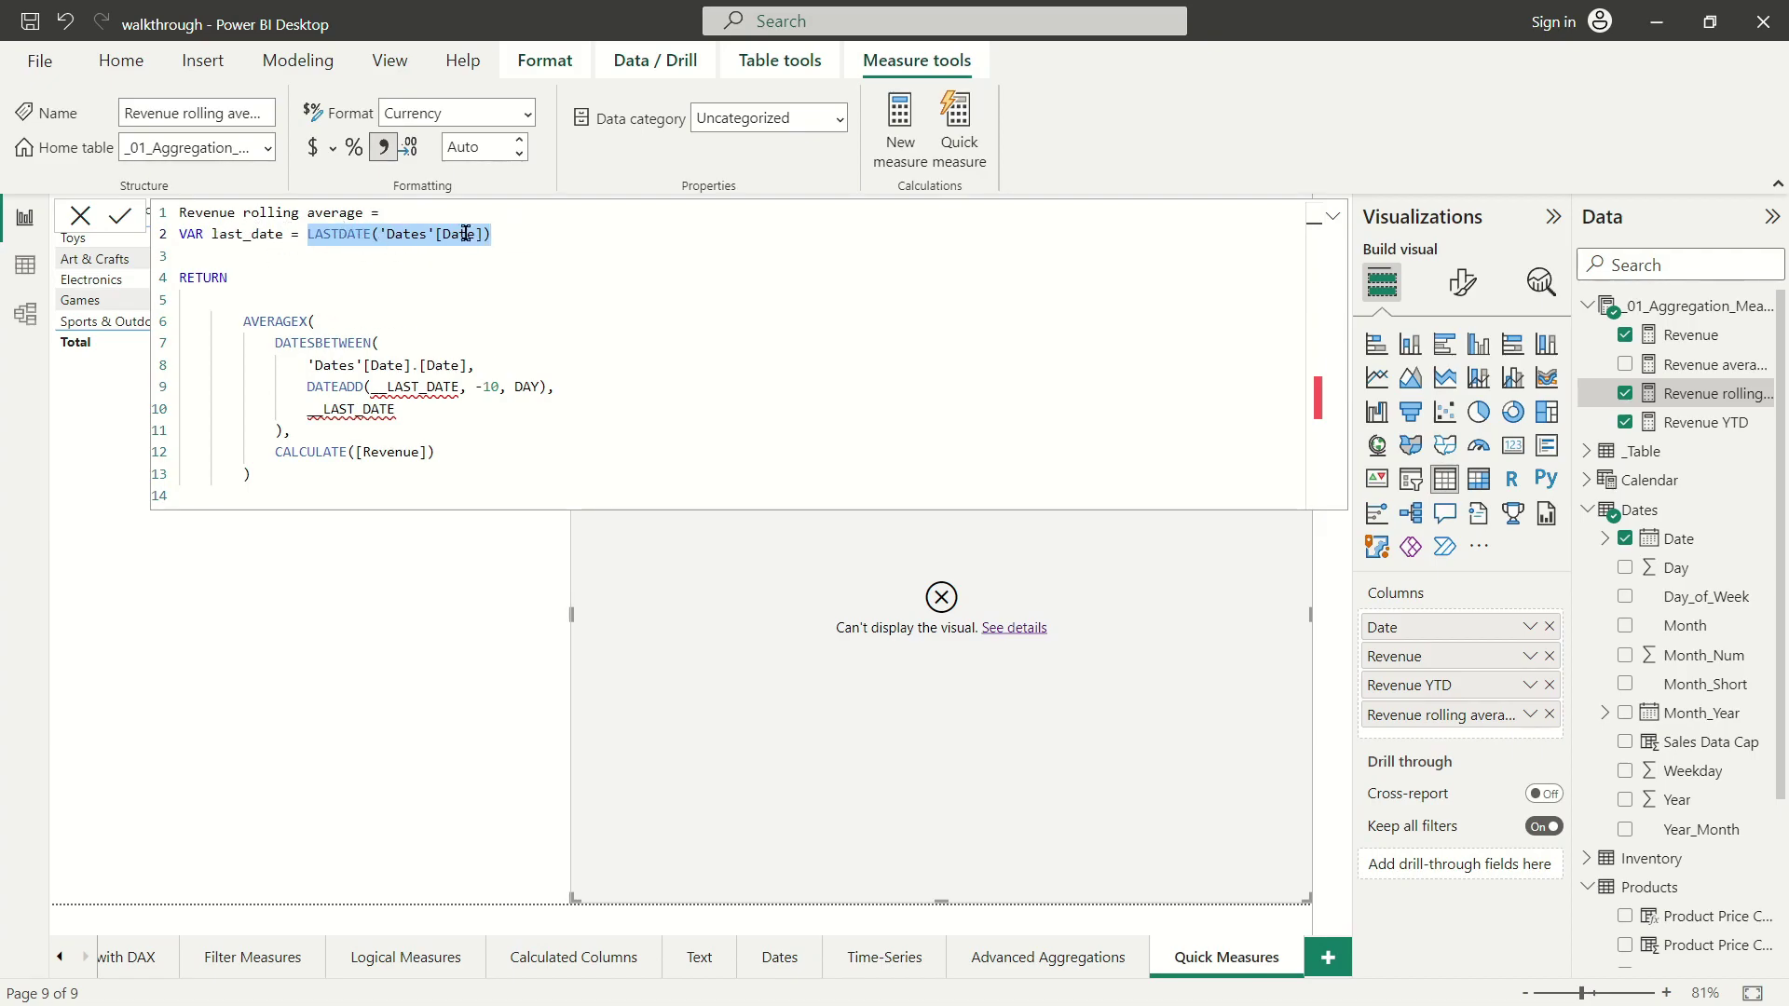
{"action": "left_click", "coordinate": [387, 387]}
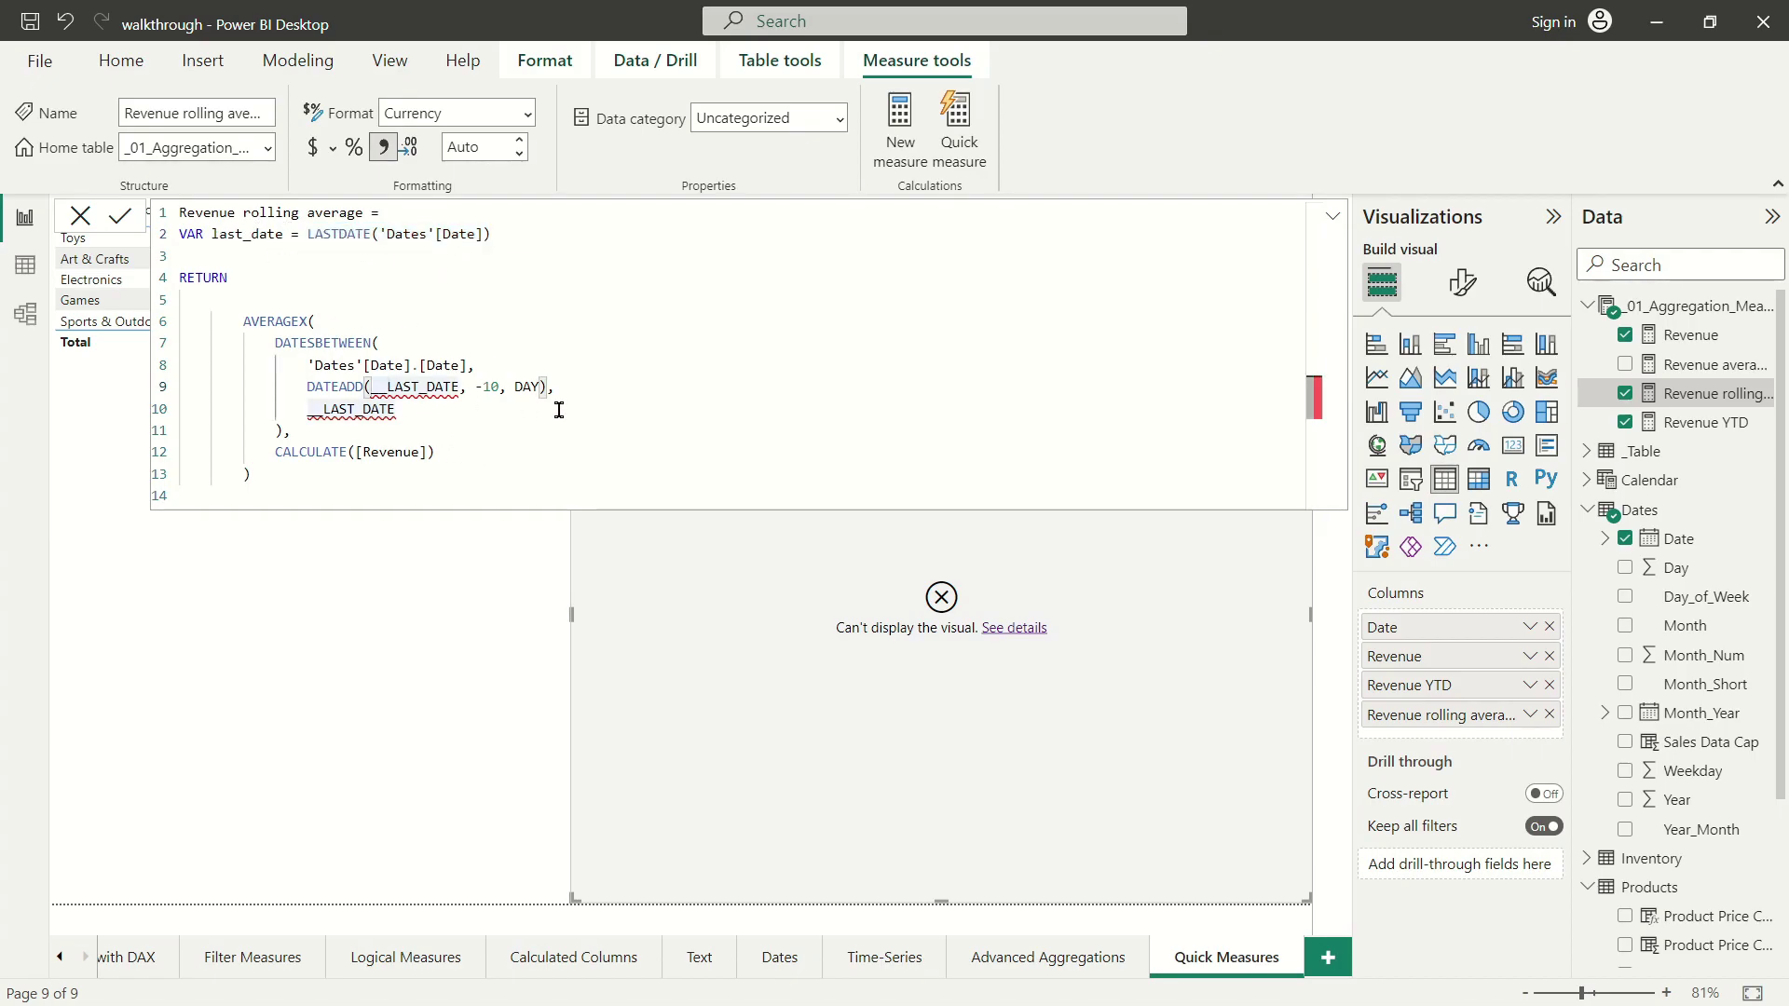
{"action": "key", "text": "BackSpace"}
{"action": "key", "text": "BackSpace"}
{"action": "key", "text": "End"}
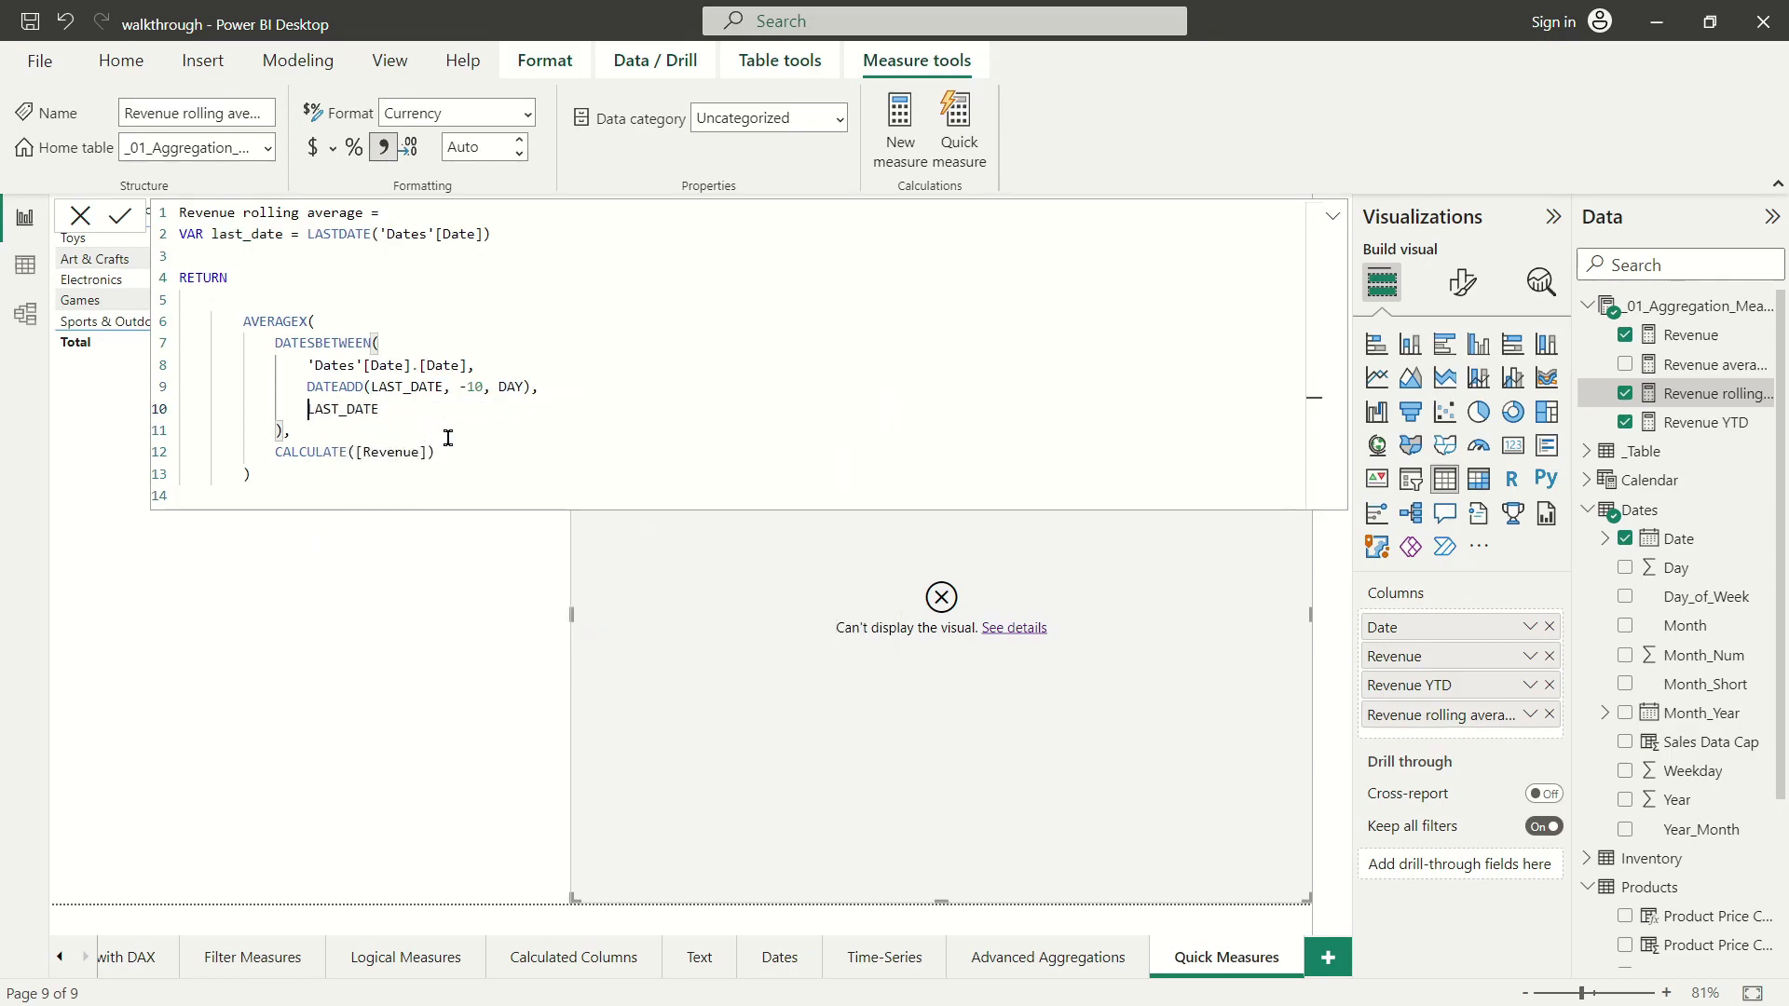
{"action": "left_click", "coordinate": [377, 409]}
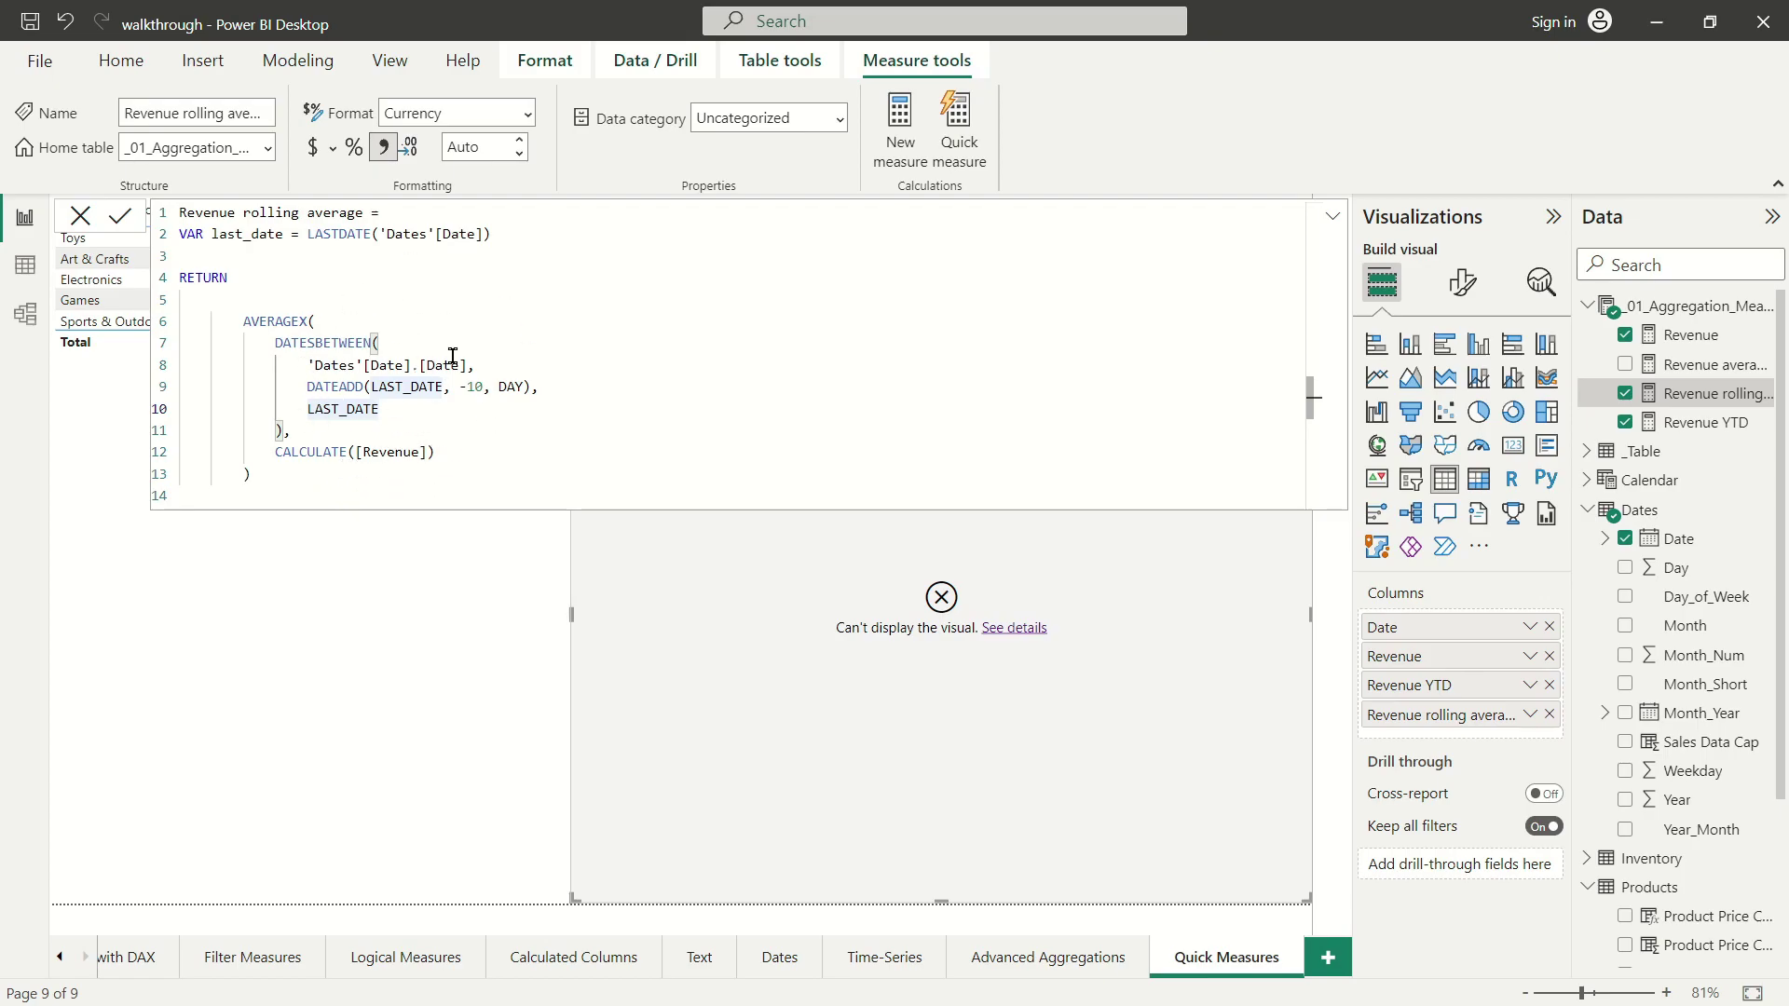
{"action": "left_click", "coordinate": [343, 293]}
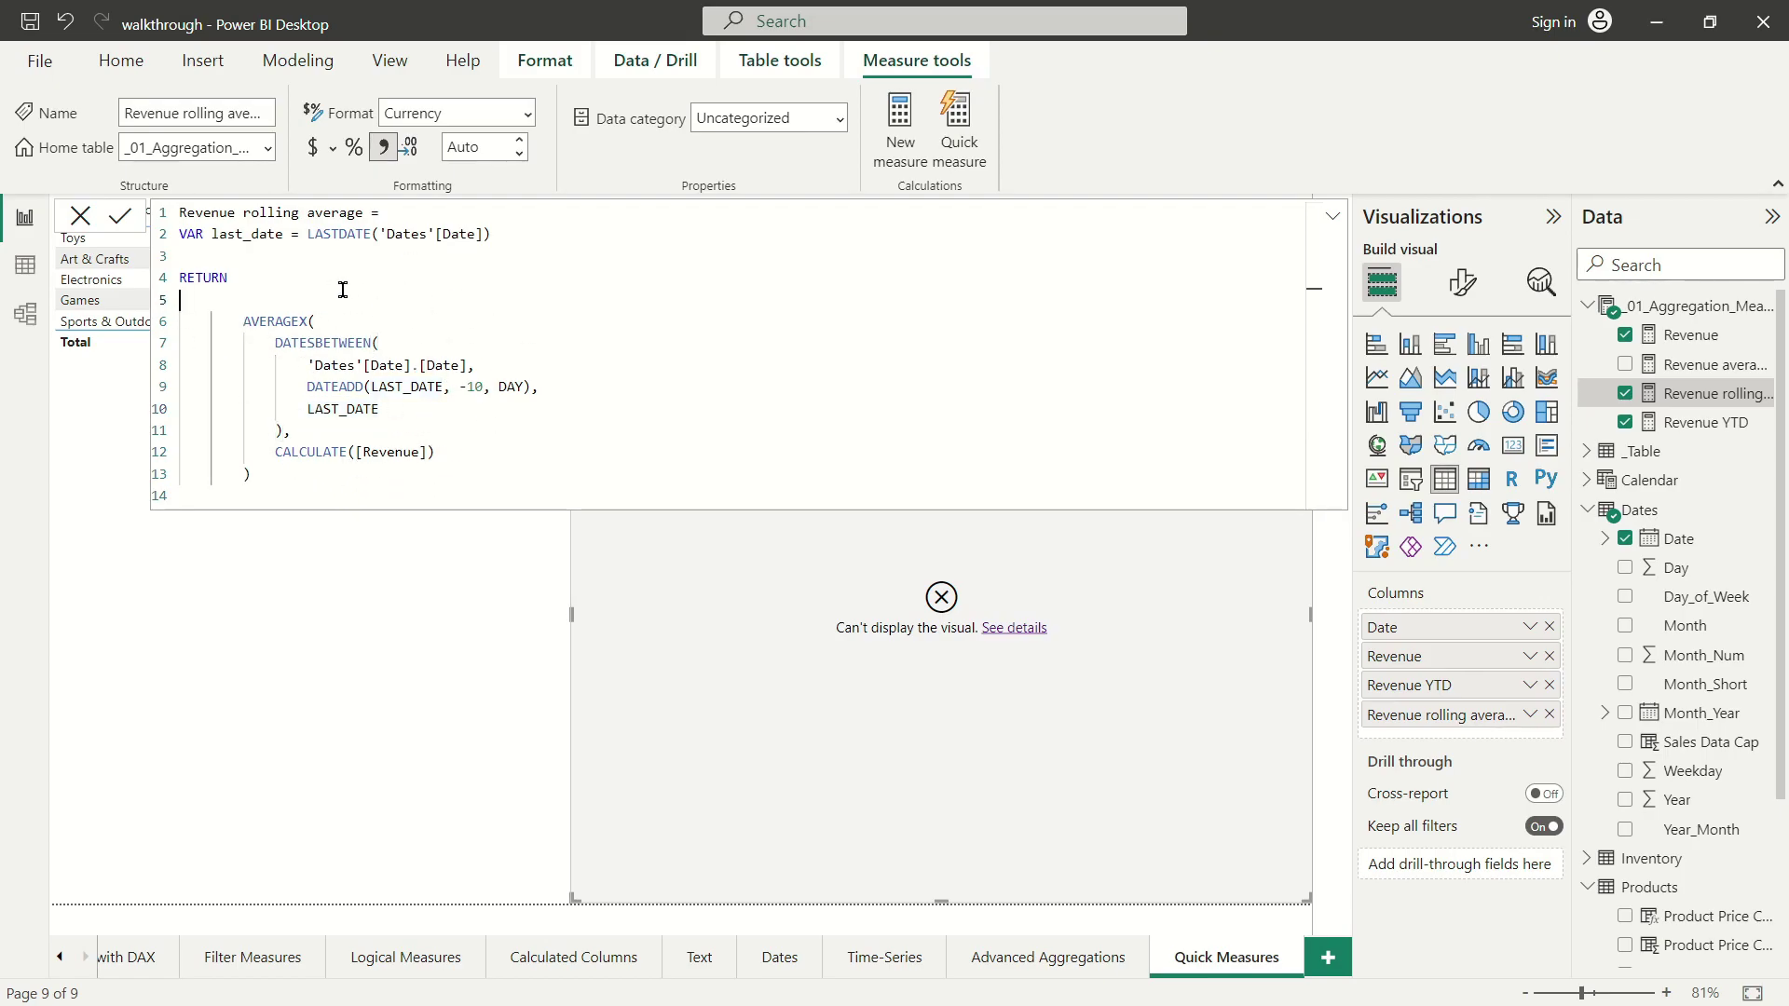
{"action": "key", "text": "Return"}
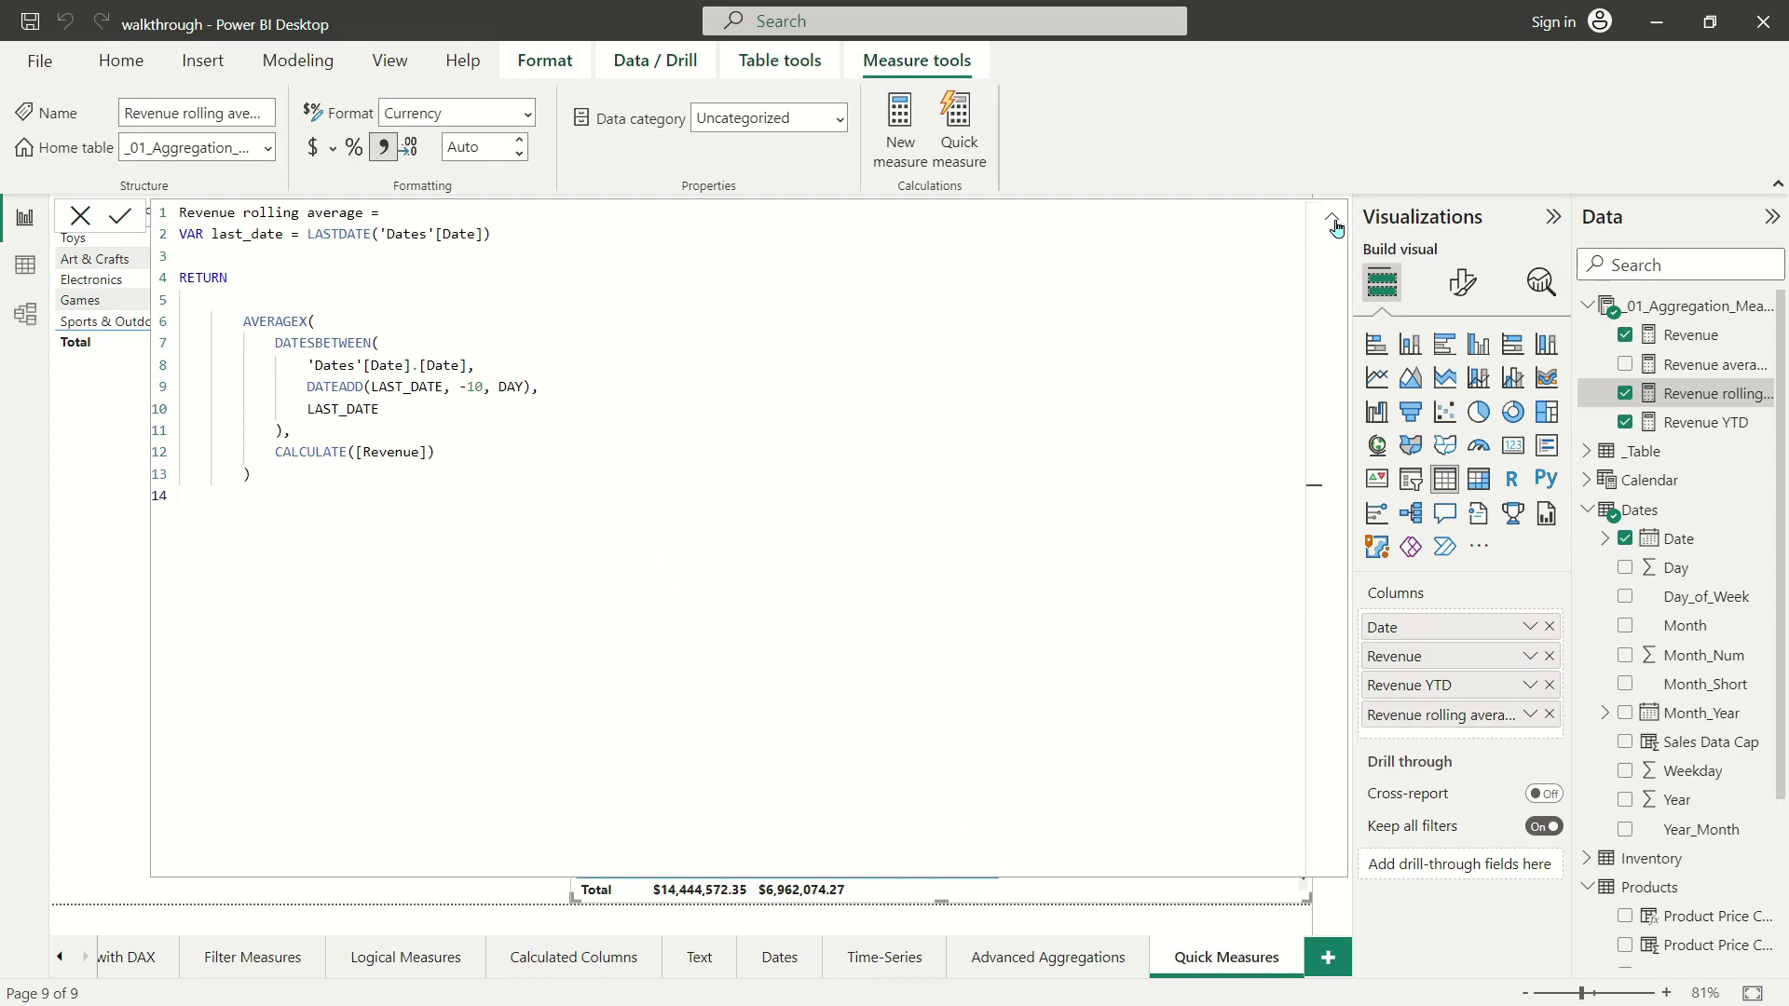
{"action": "left_click", "coordinate": [1332, 216]}
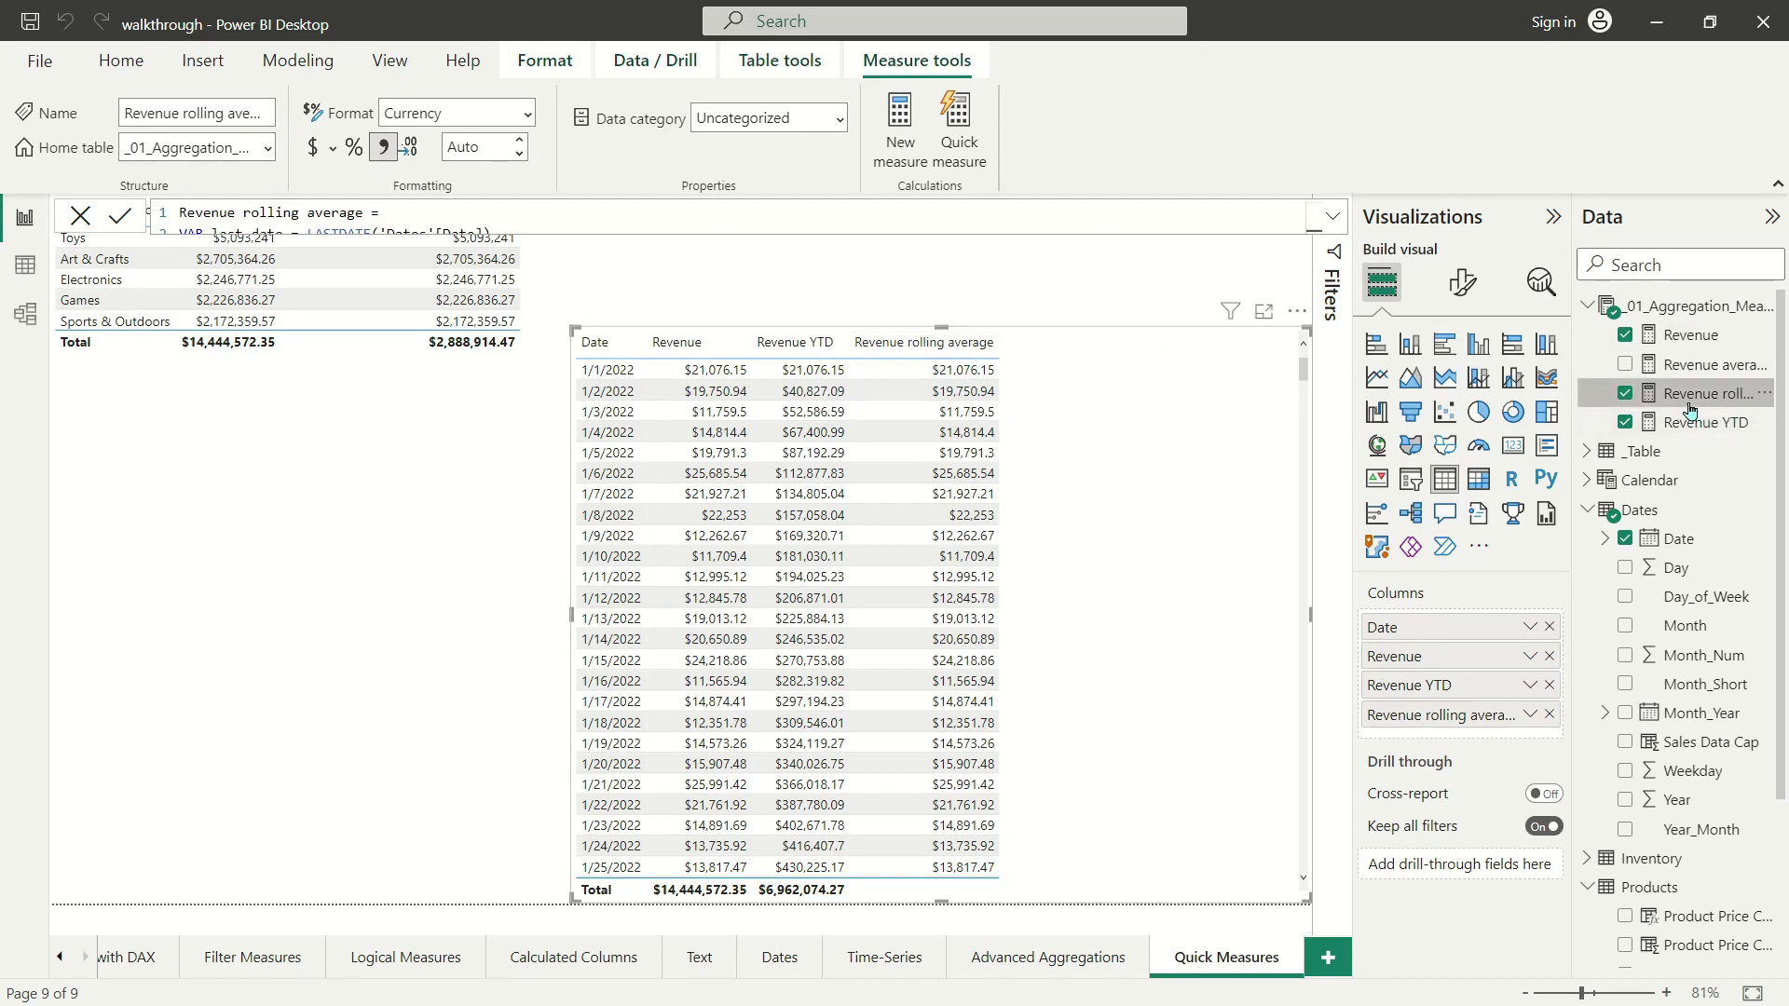
Rename the table visual's Revenue rolling average column as Rolling 10-Day Average.
{"action": "double_click", "coordinate": [1459, 715]}
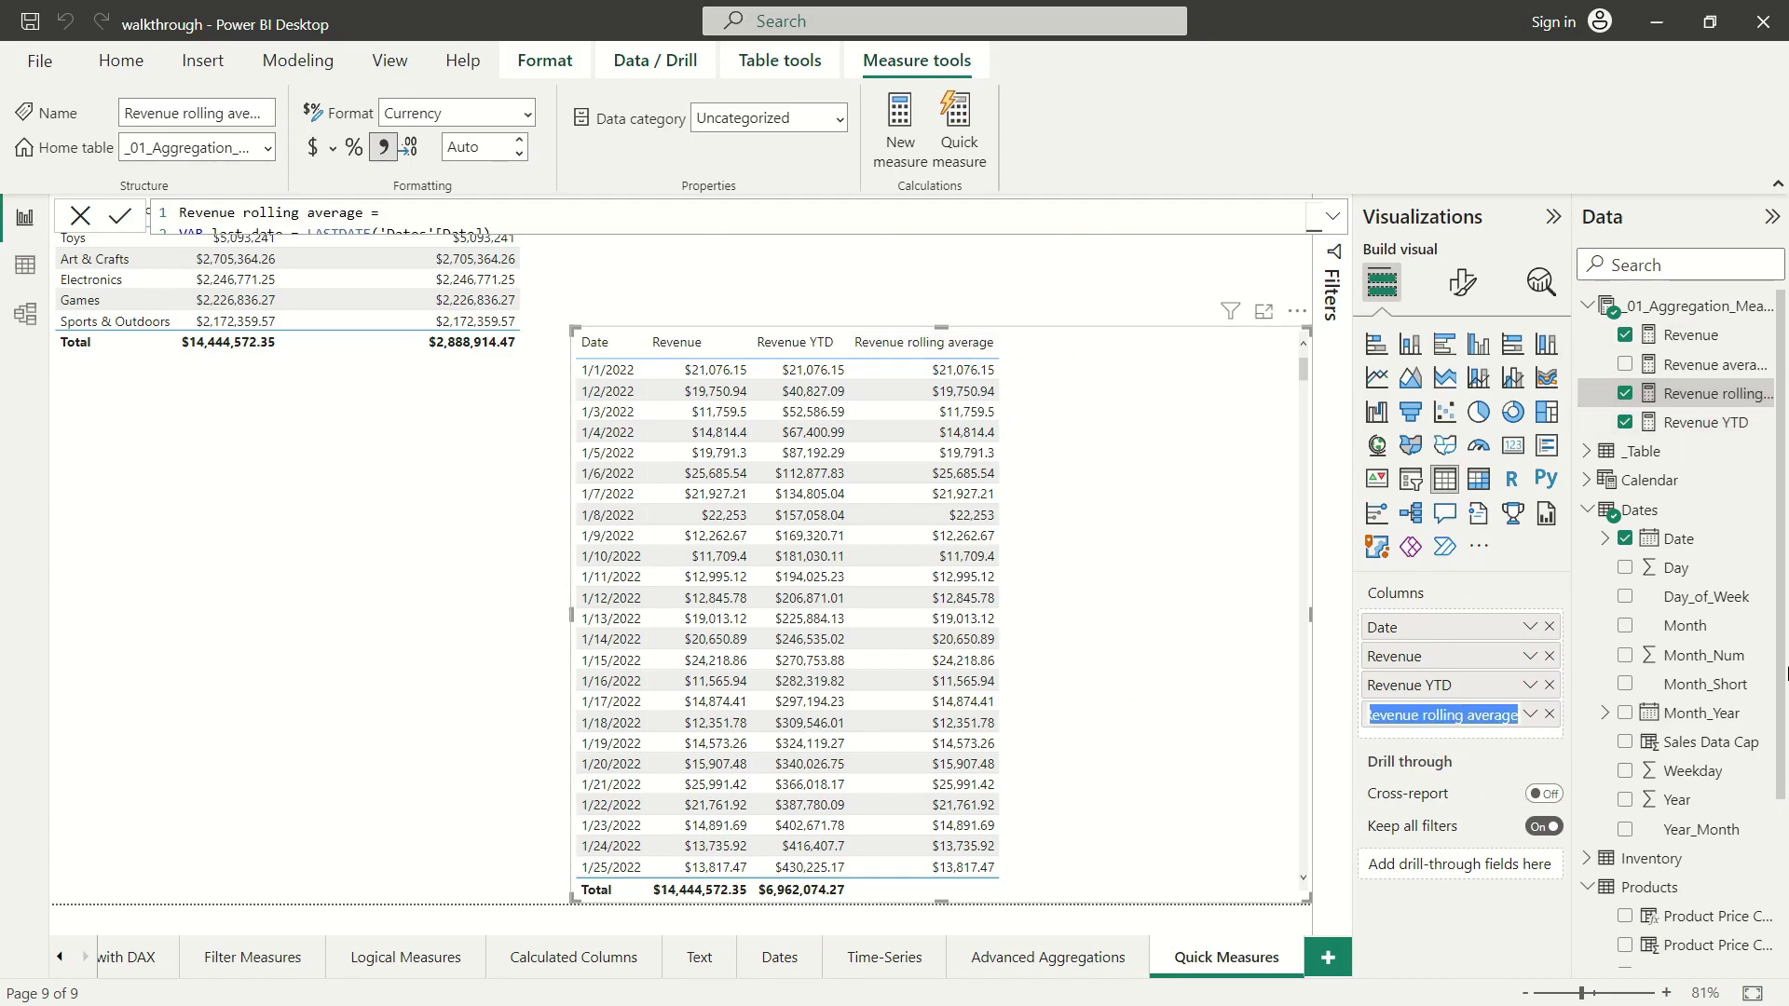
{"action": "type", "text": "olling 10"}
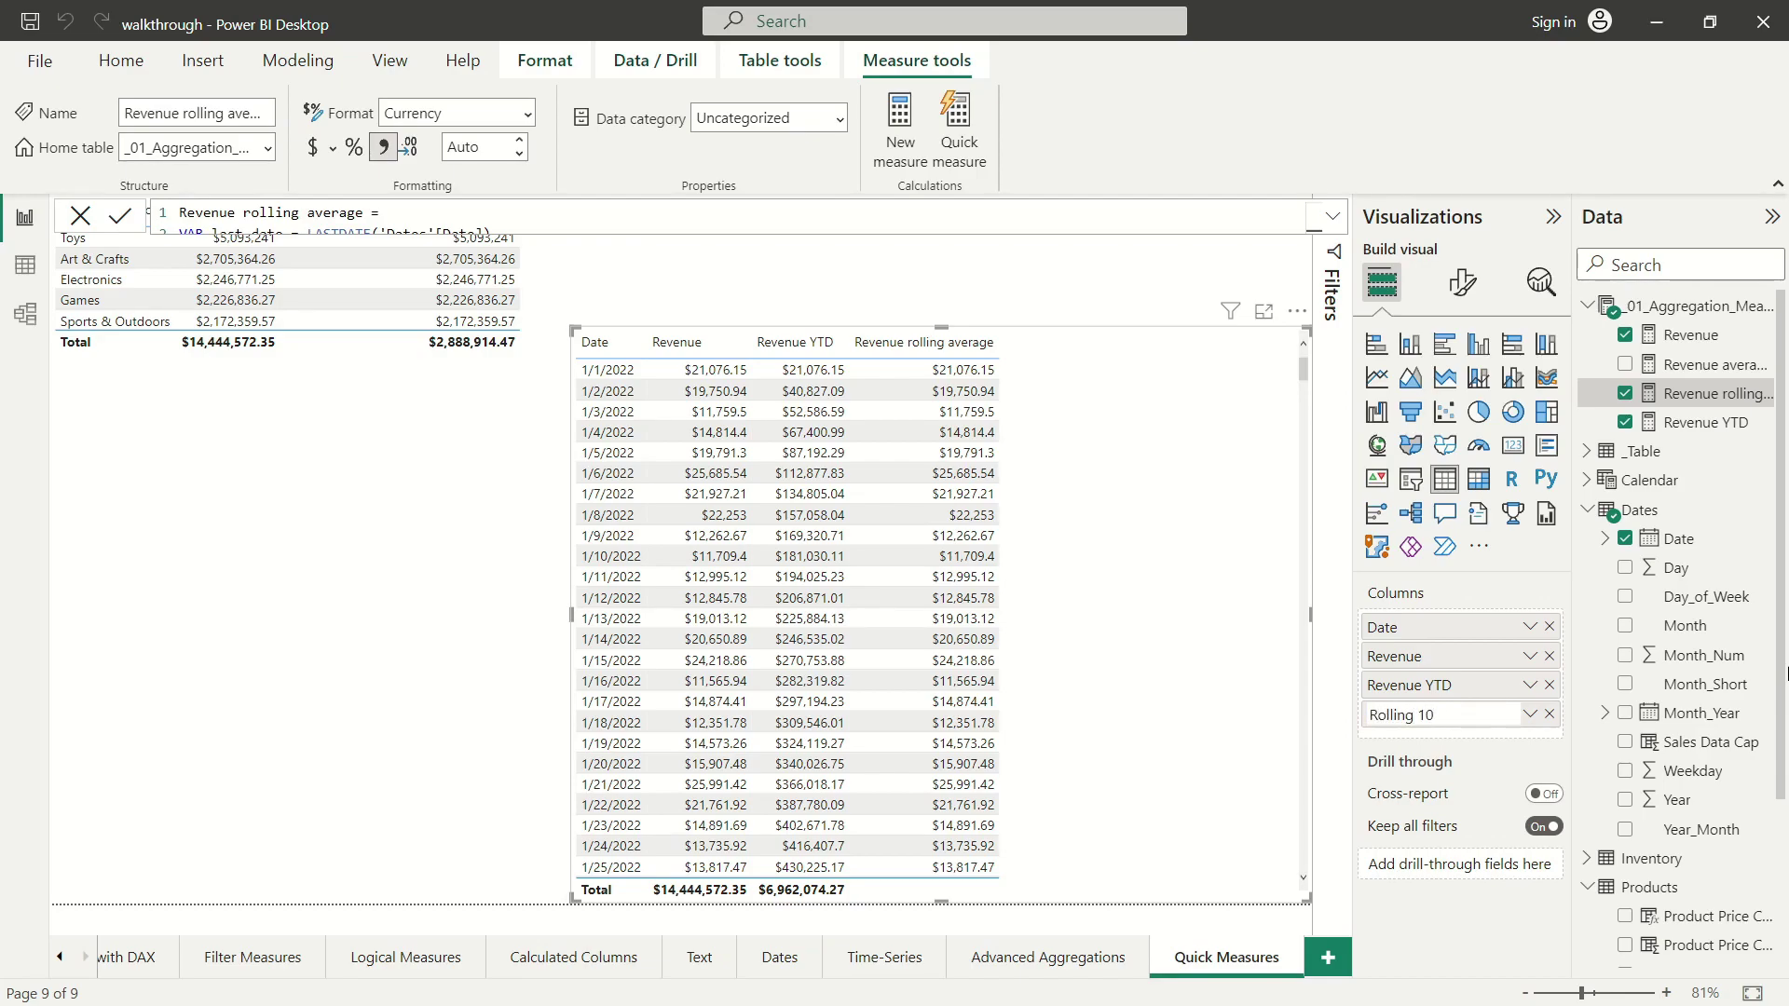
{"action": "type", "text": "-Day Average"}
{"action": "key", "text": "Return"}
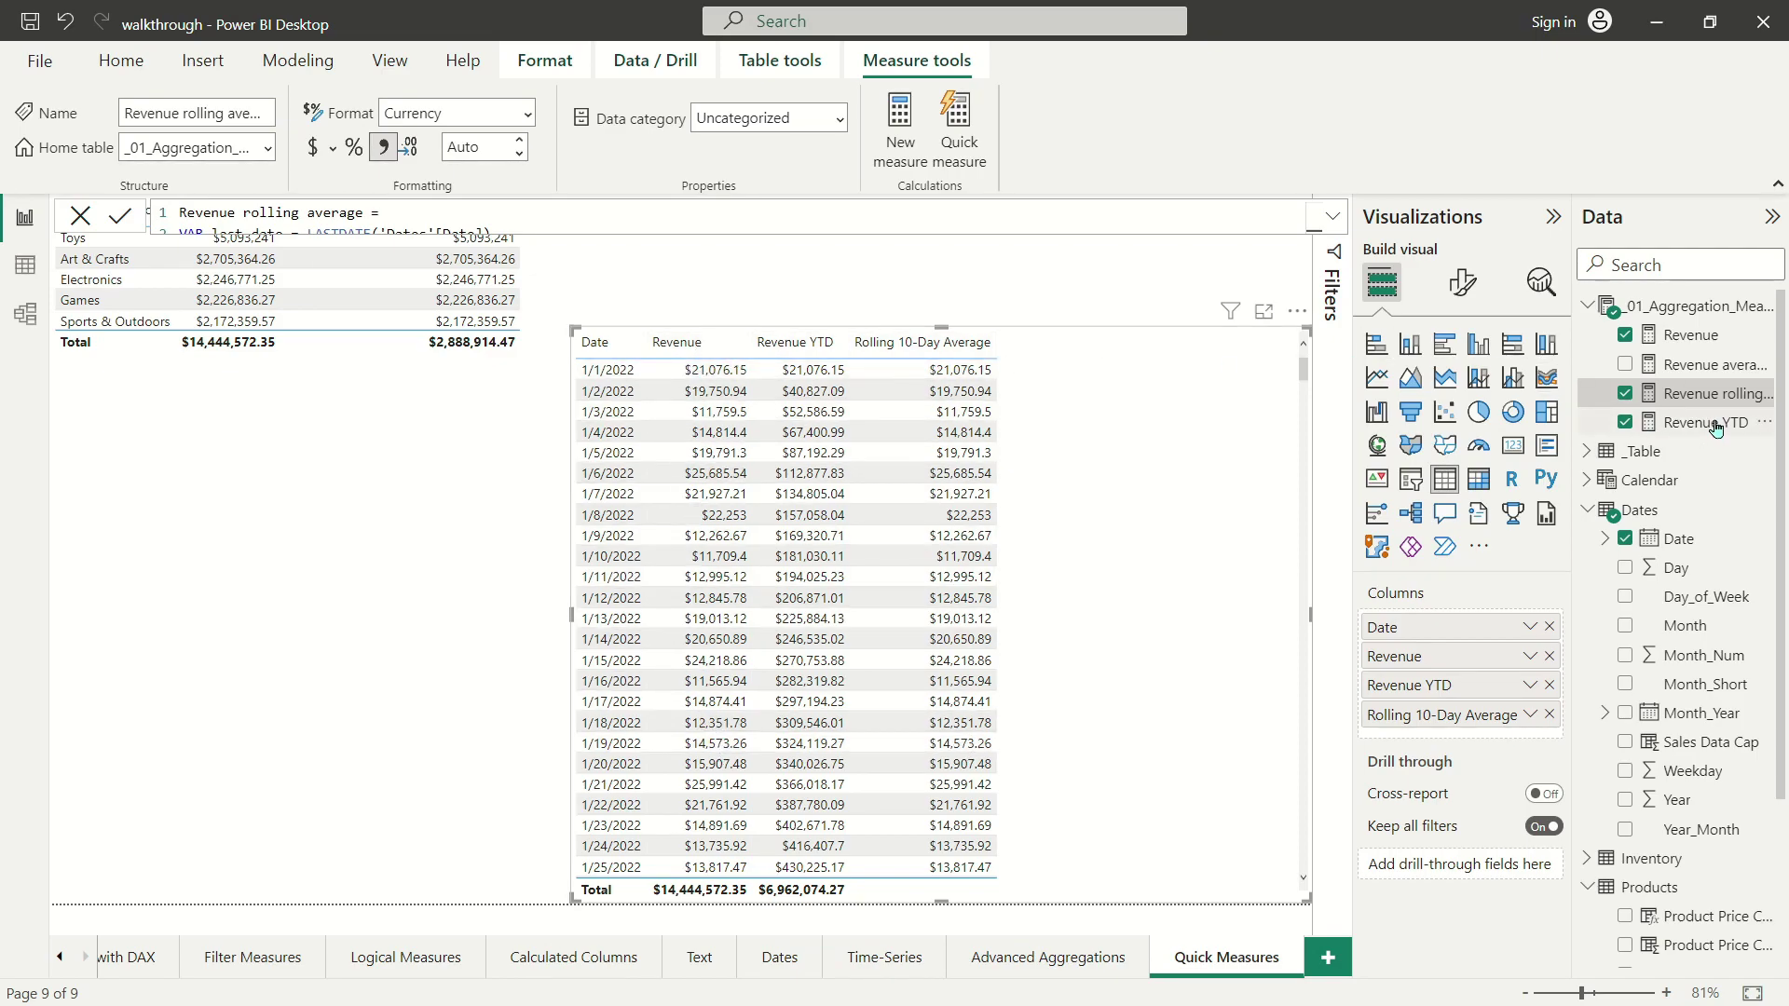
Remove the .[Date] suffix from the 'Dates'[Date] reference inside DATESBETWEEN, commit the rolling average formula and collapse its editor.
{"action": "left_click", "coordinate": [1332, 220]}
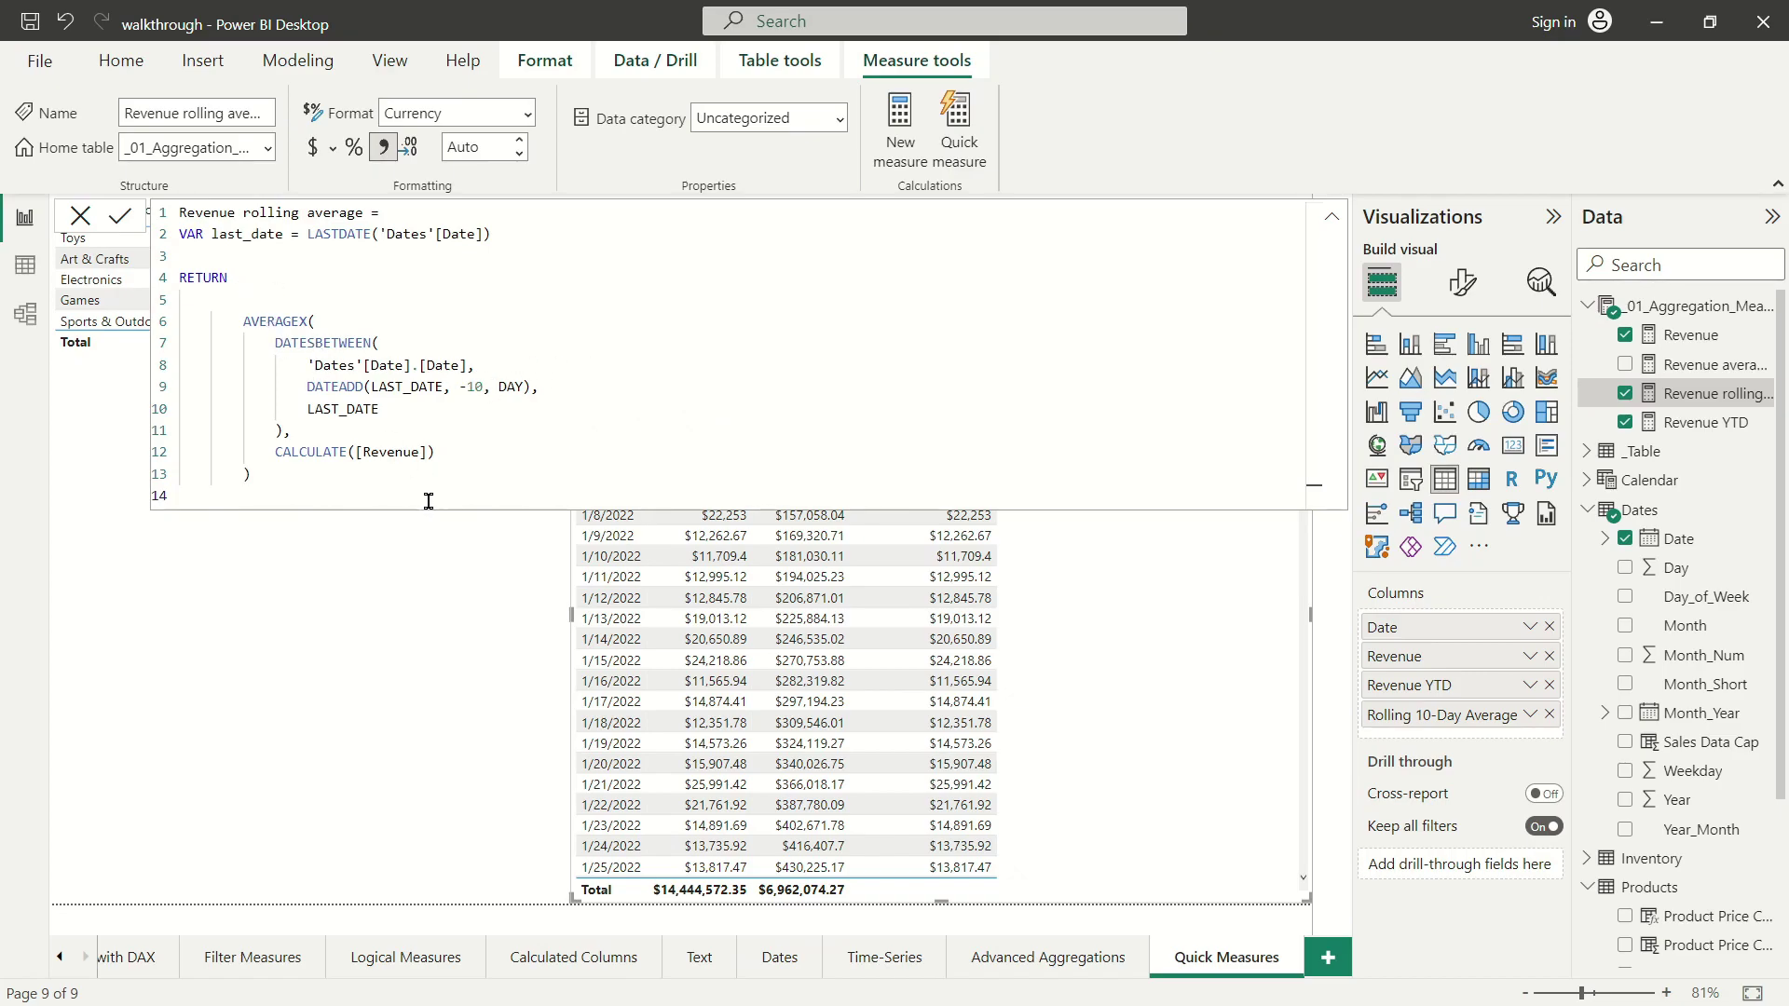
{"action": "left_click", "coordinate": [488, 348]}
{"action": "left_click_drag", "start_coordinate": [411, 366], "coordinate": [466, 366]}
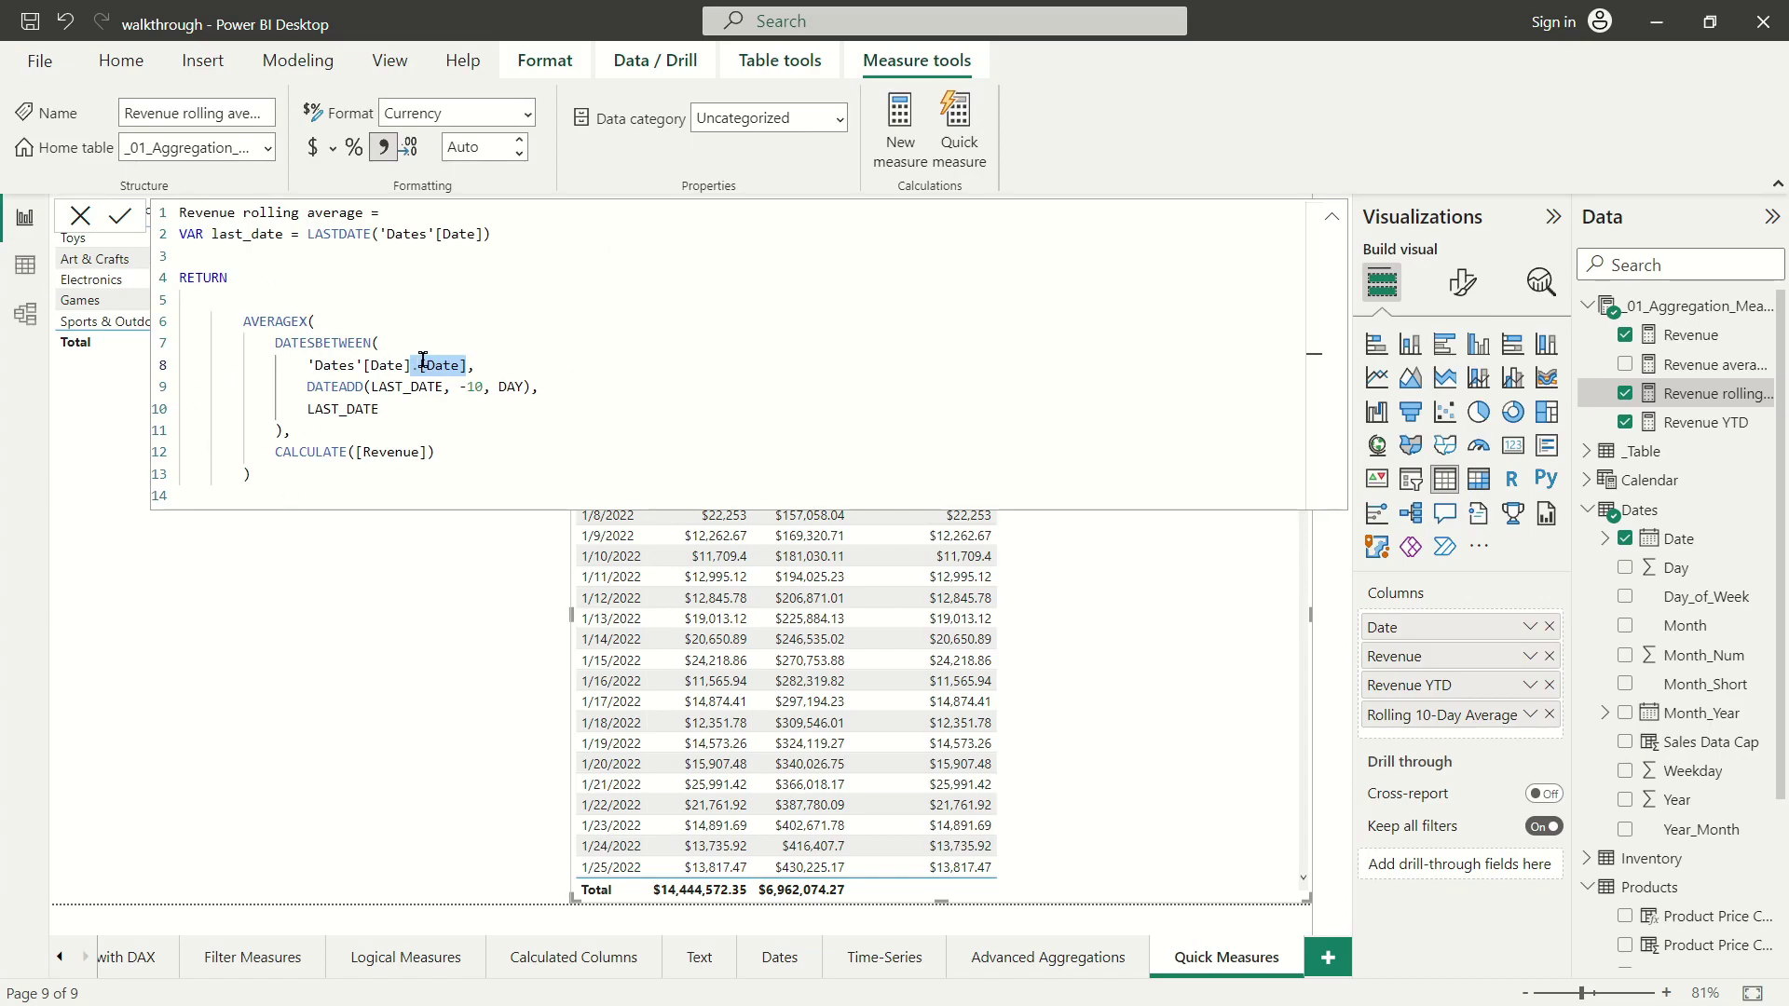
{"action": "key", "text": "Delete"}
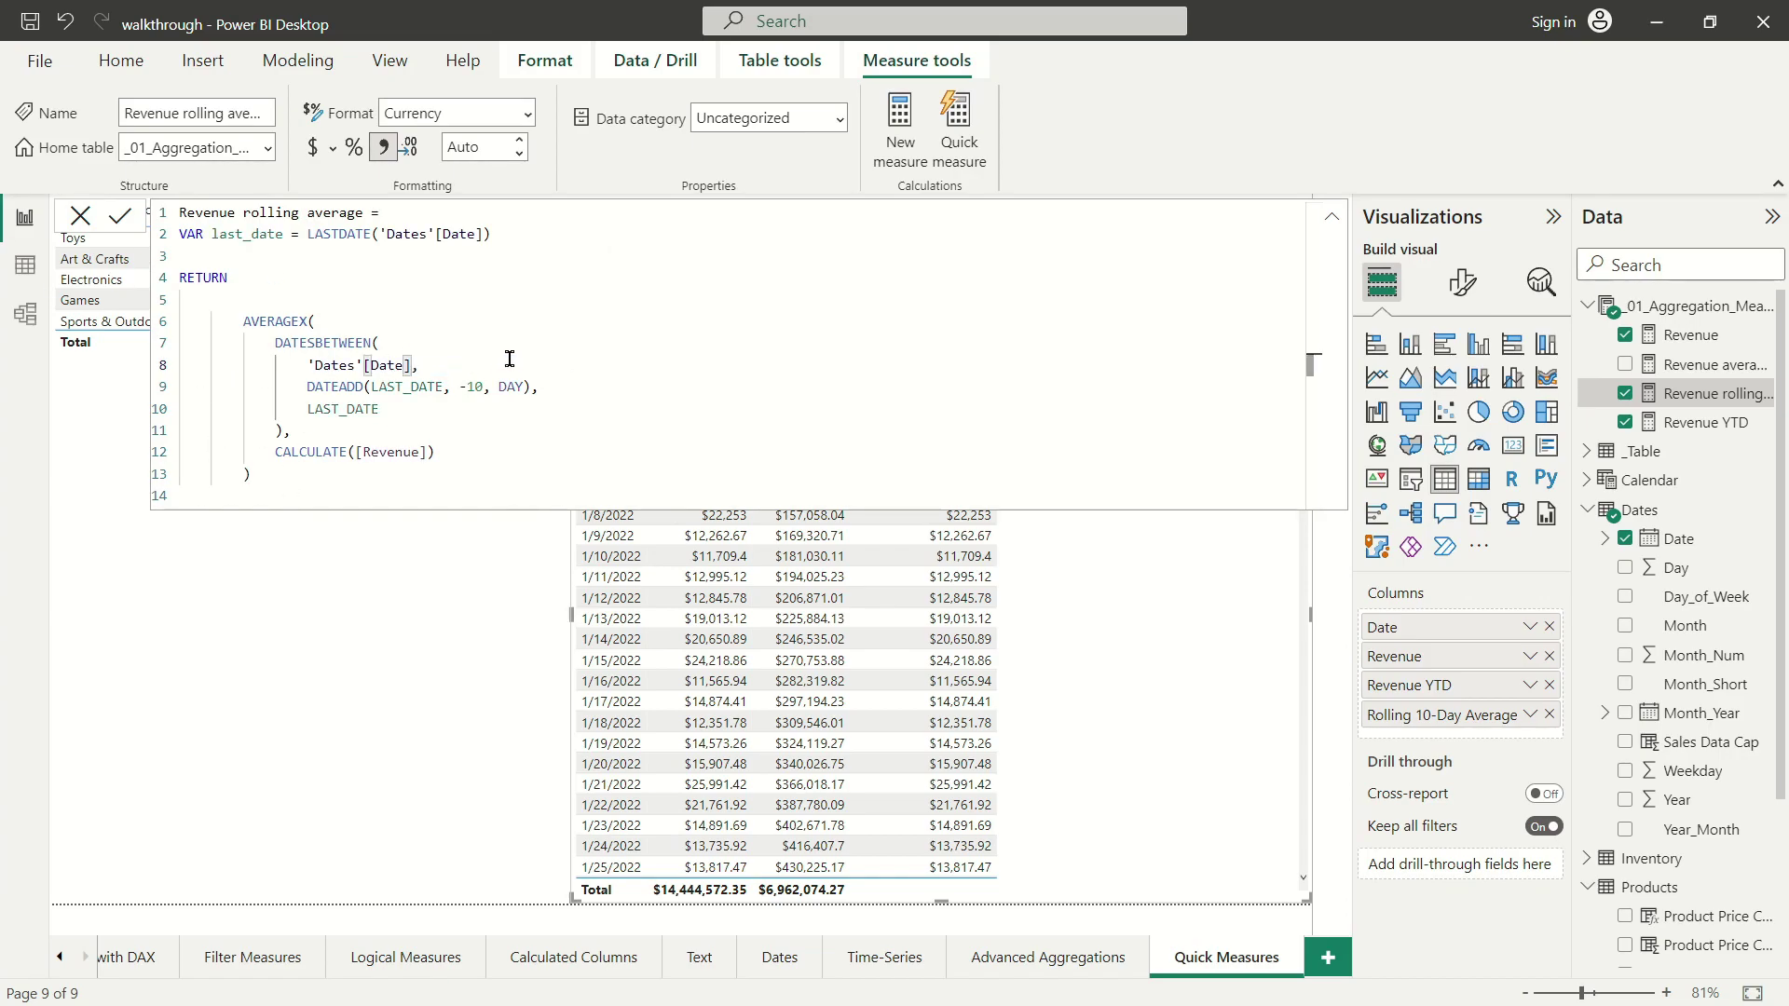
{"action": "left_click", "coordinate": [510, 359]}
{"action": "key", "text": "Return"}
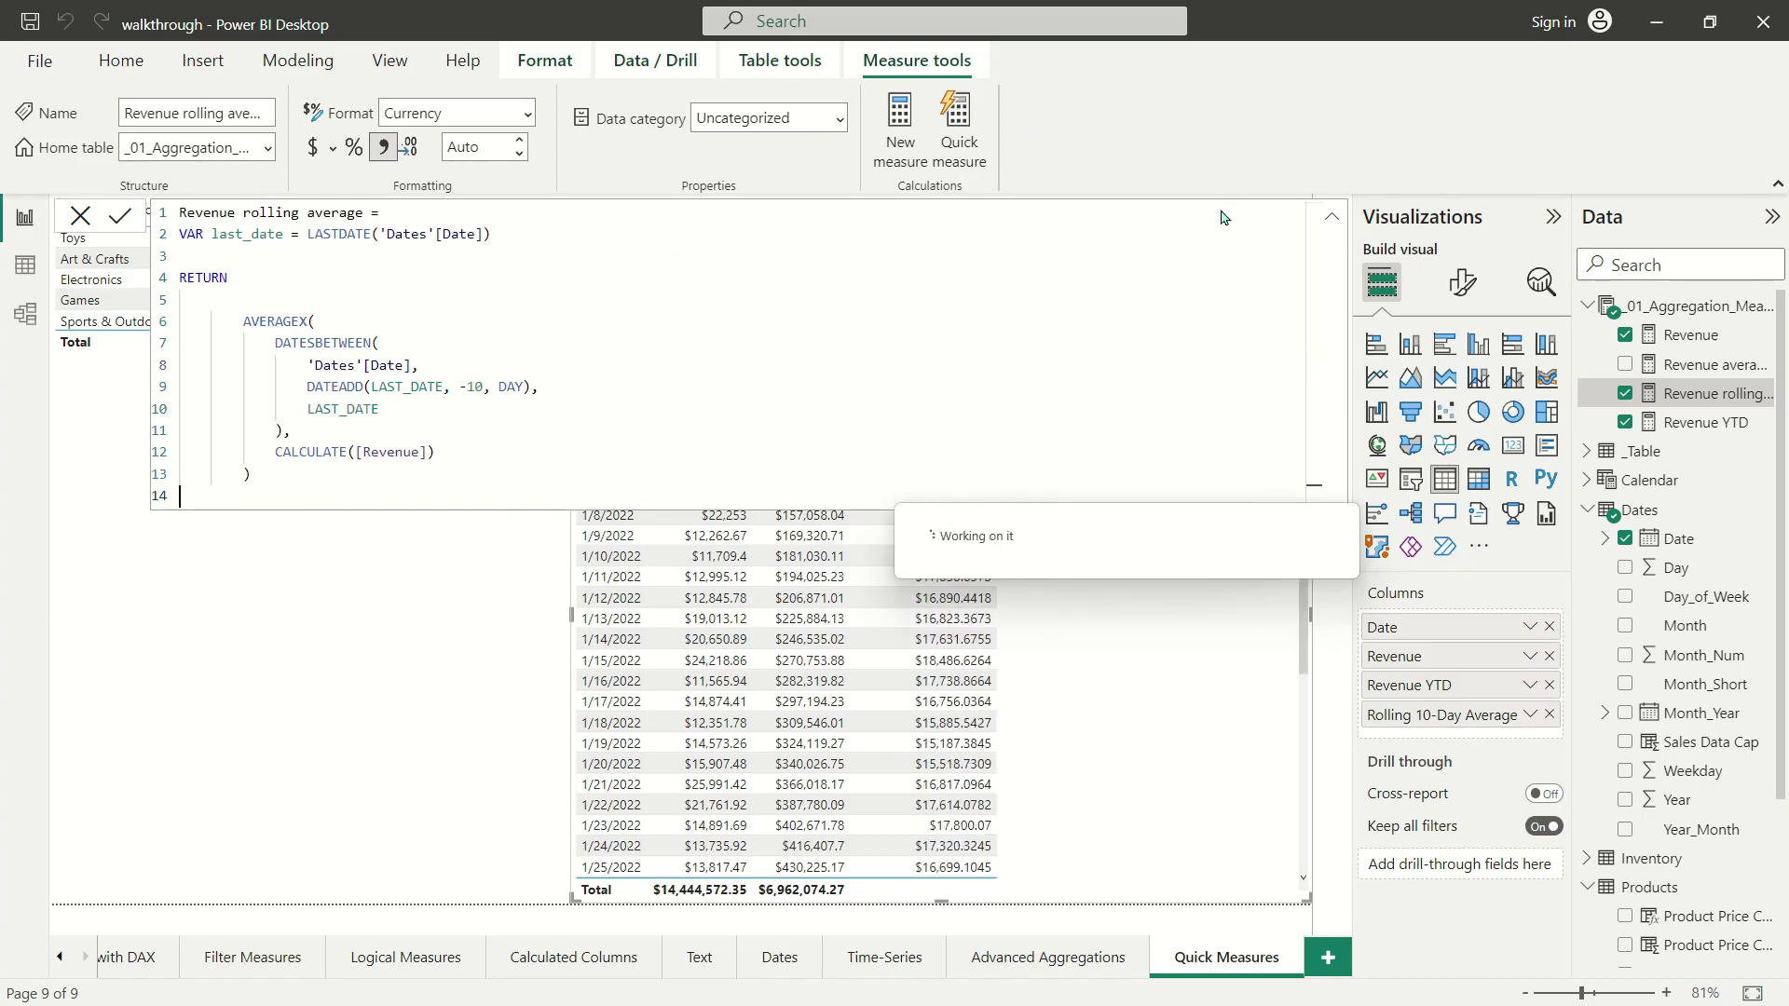
{"action": "left_click", "coordinate": [1326, 219]}
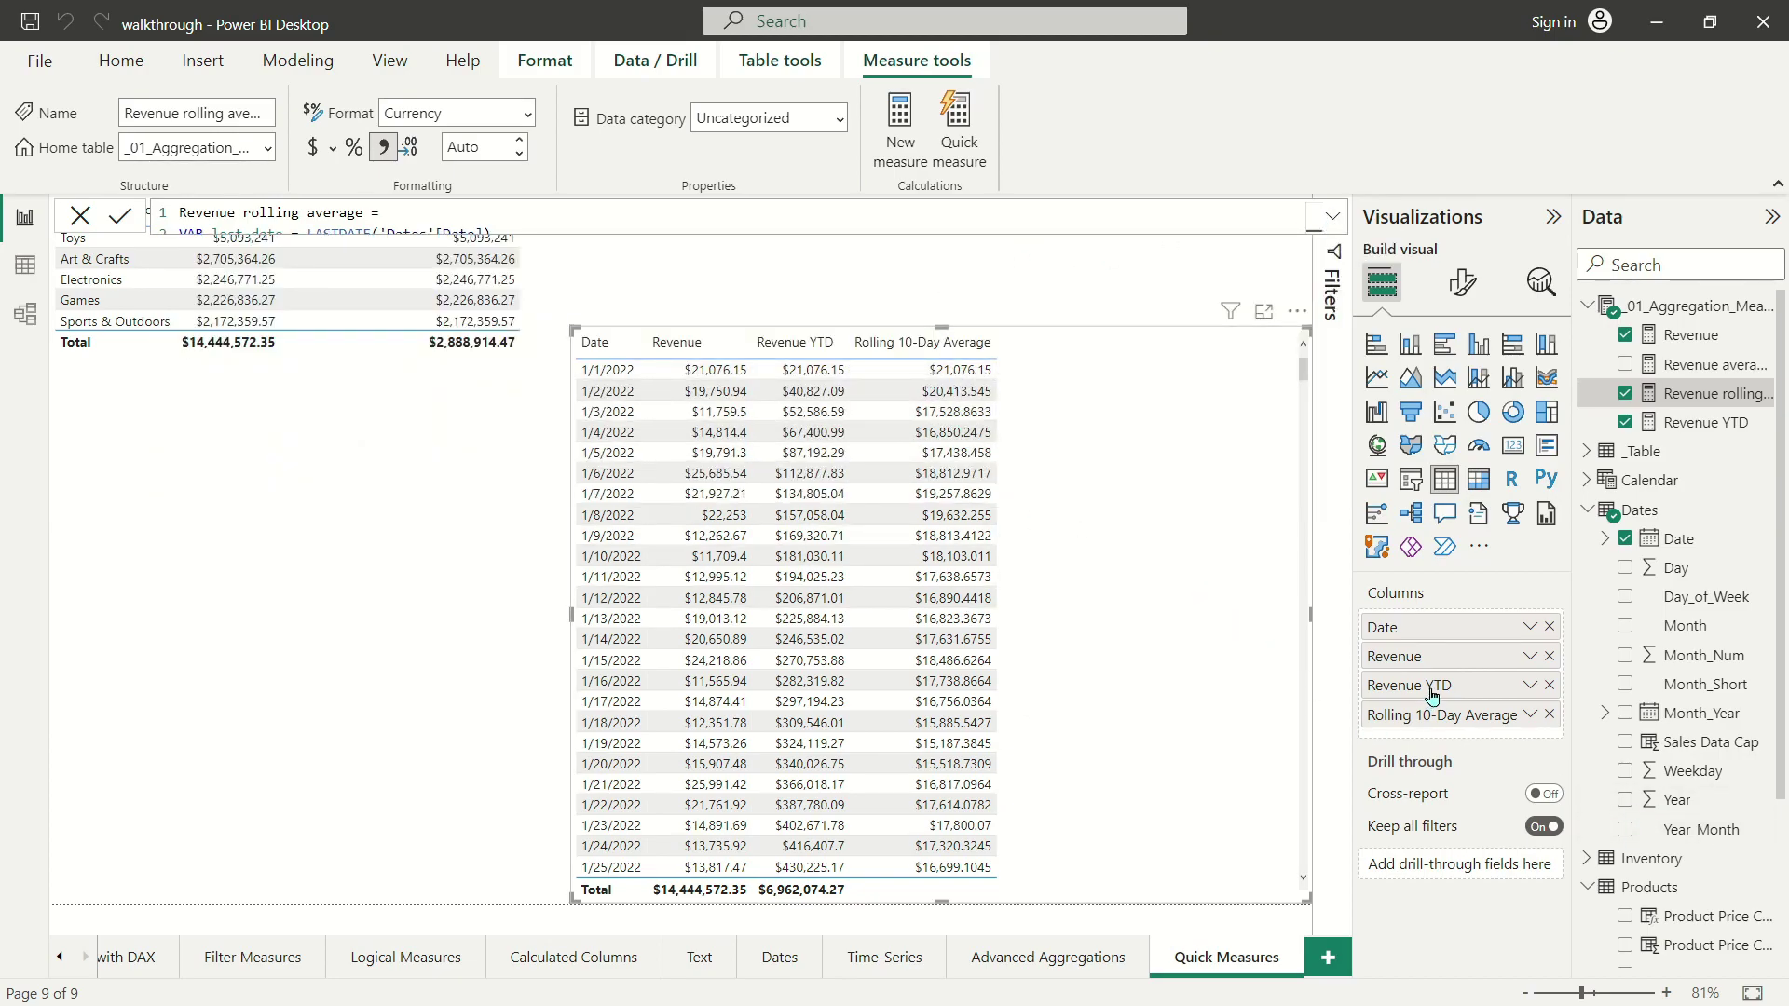
Move the Revenue YTD column ahead of Revenue in the daily table and look through its rows.
{"action": "left_click_drag", "start_coordinate": [1439, 690], "coordinate": [1471, 655]}
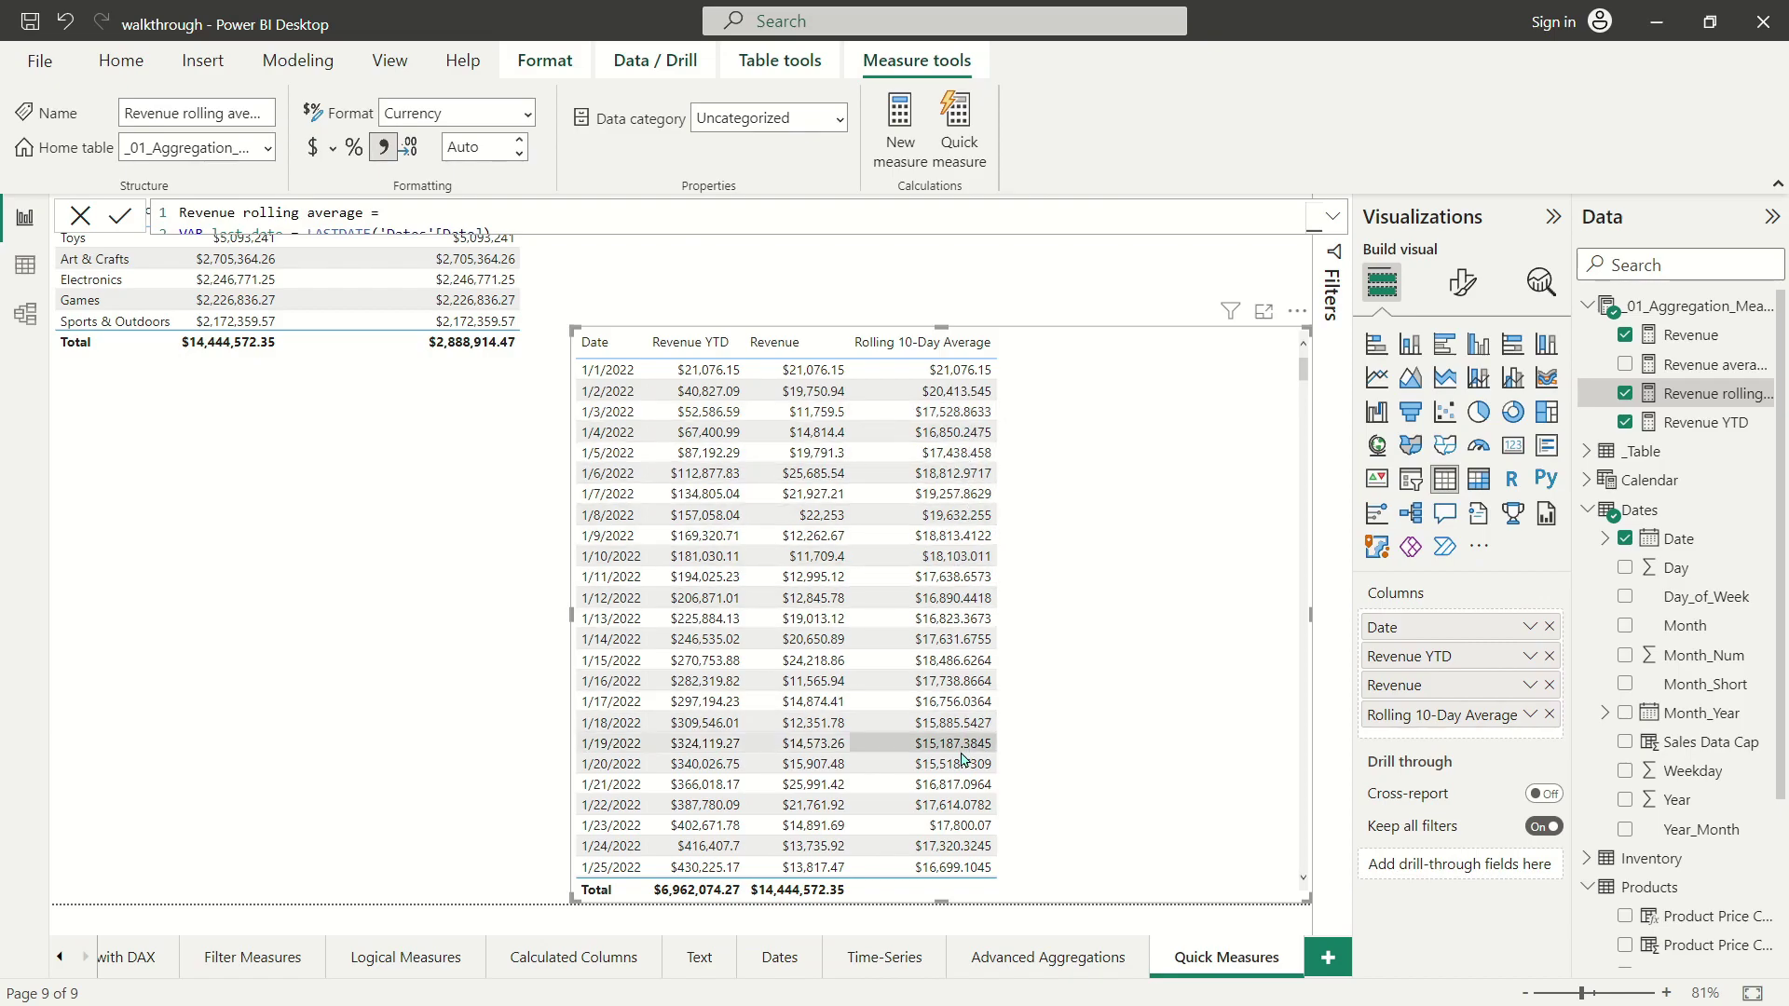
{"action": "scroll", "coordinate": [969, 596], "scroll_direction": "down", "scroll_amount": 10}
{"action": "scroll", "coordinate": [971, 603], "scroll_direction": "down", "scroll_amount": 3}
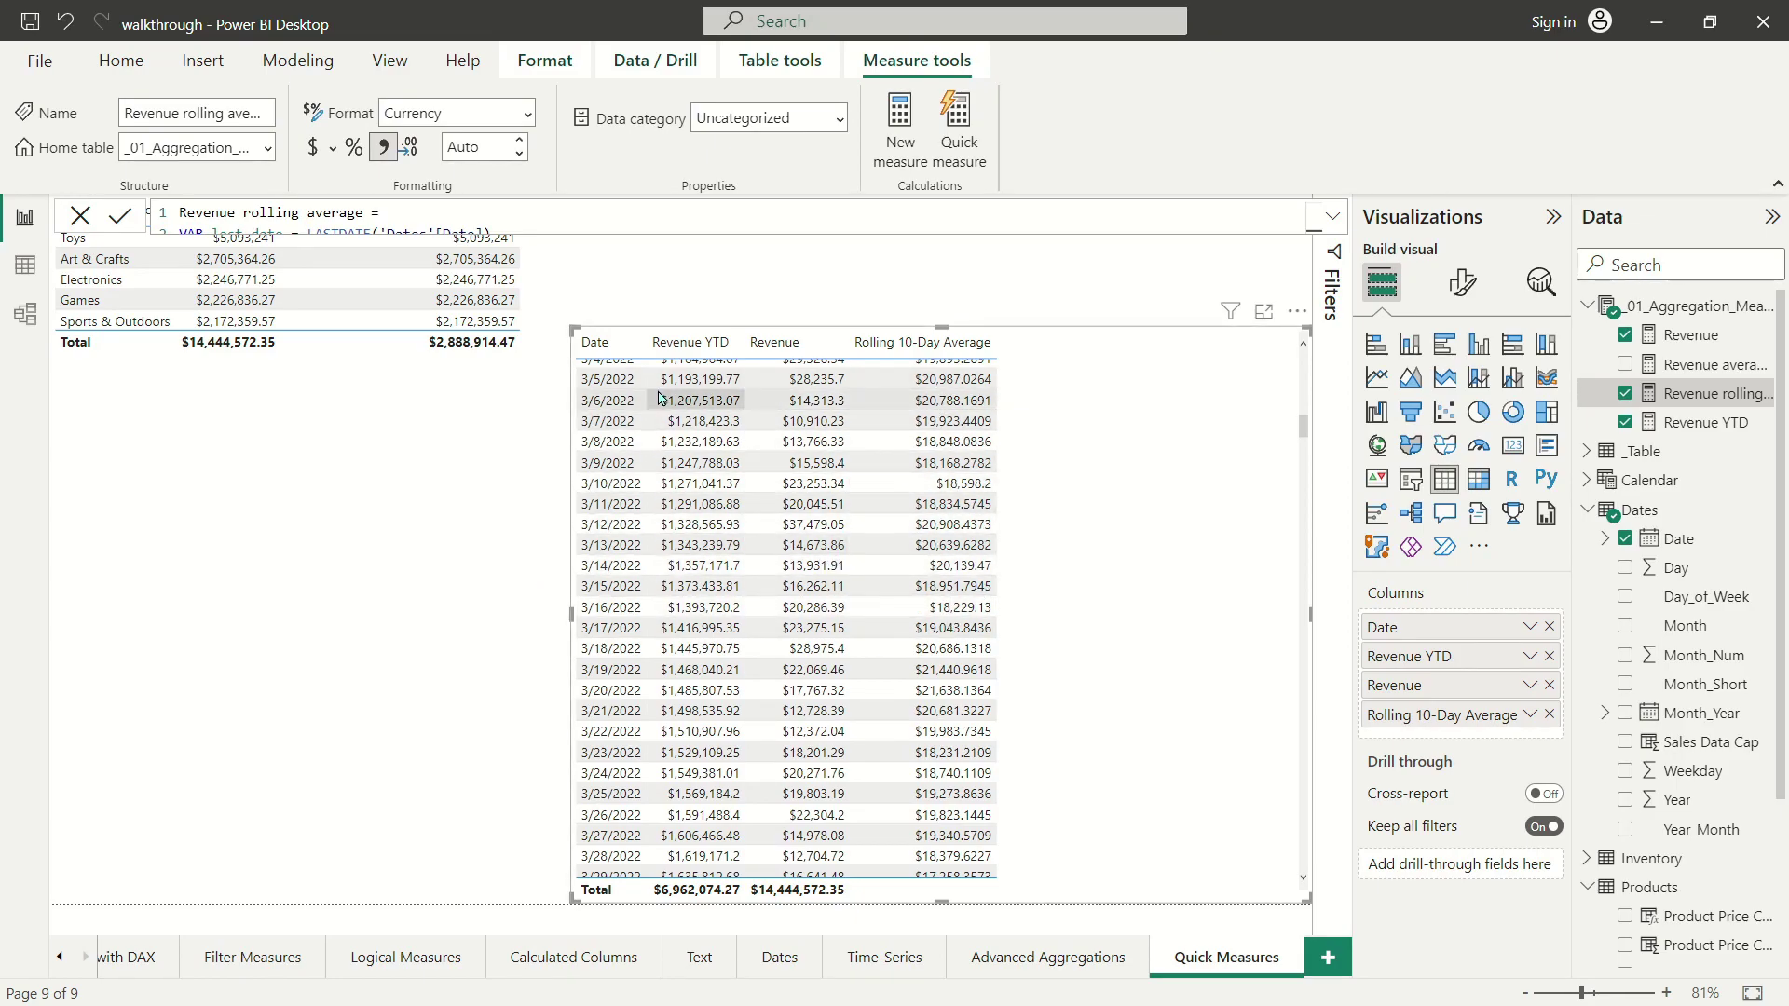
{"action": "scroll", "coordinate": [925, 483], "scroll_direction": "up", "scroll_amount": 2}
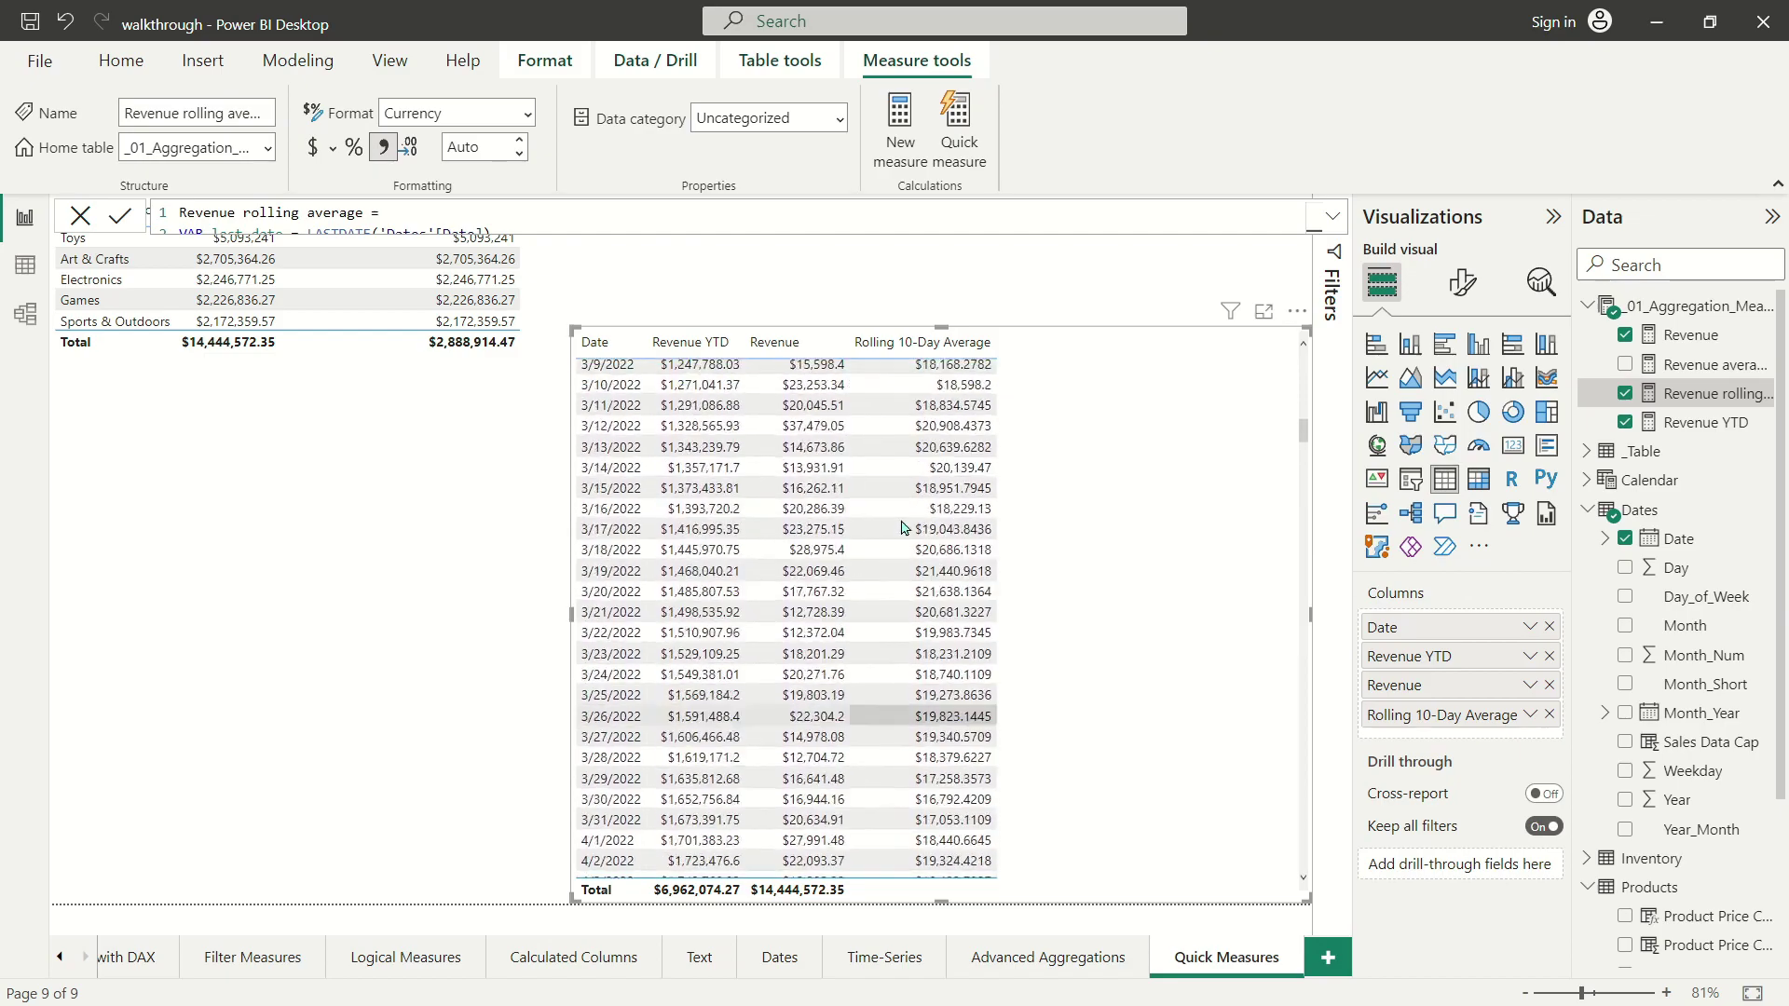
{"action": "scroll", "coordinate": [1021, 534], "scroll_direction": "up", "scroll_amount": 20}
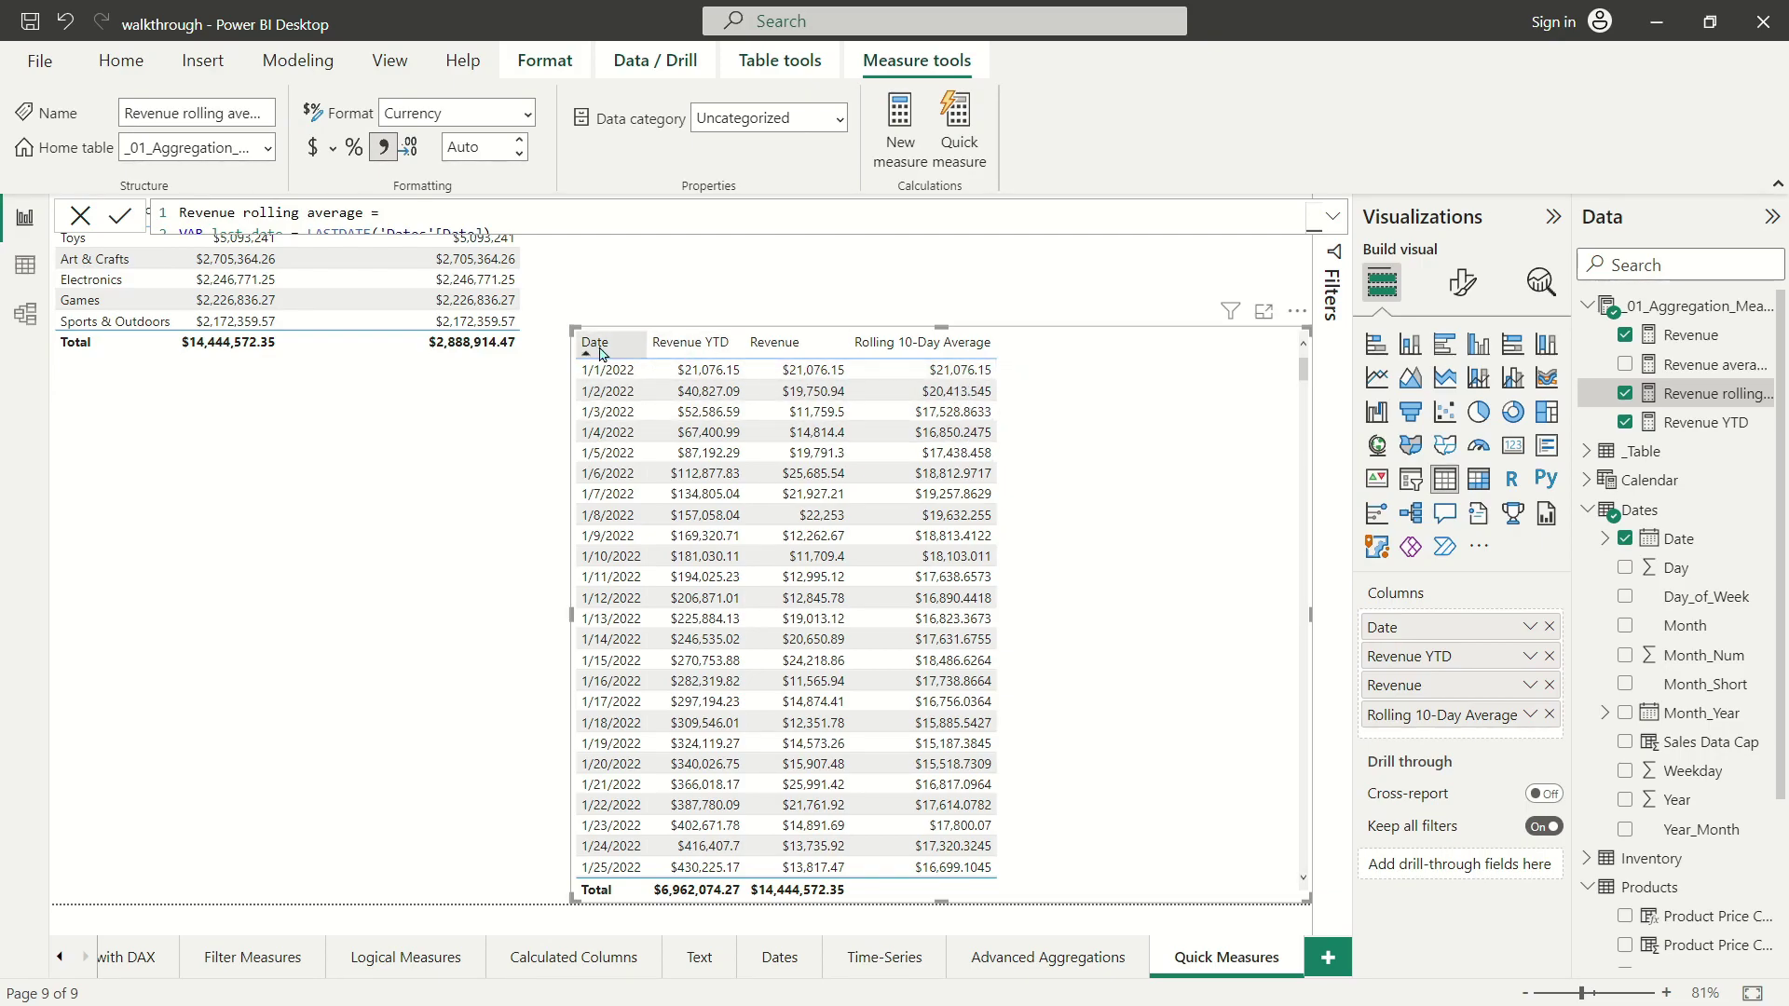
Sort the table by Date in descending order and examine the rolling averages around the last revenue dates and the measure's formula.
{"action": "left_click", "coordinate": [631, 343]}
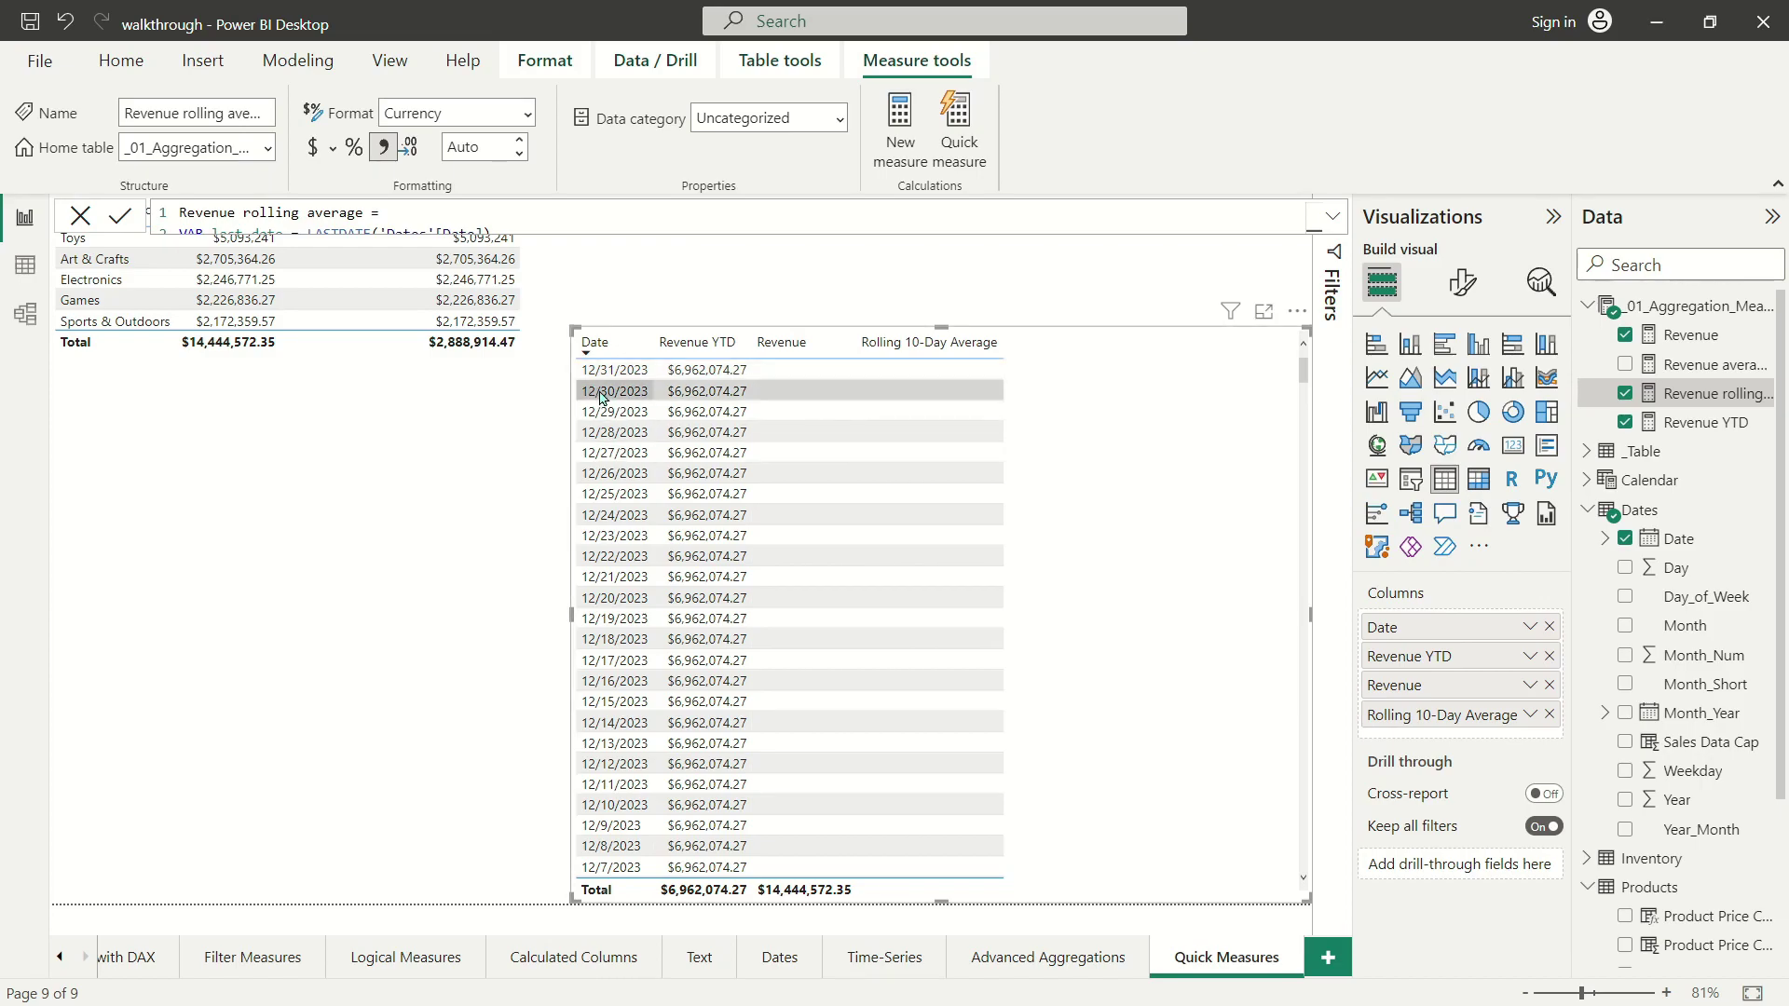
{"action": "scroll", "coordinate": [785, 538], "scroll_direction": "down", "scroll_amount": 3}
{"action": "scroll", "coordinate": [786, 538], "scroll_direction": "down", "scroll_amount": 20}
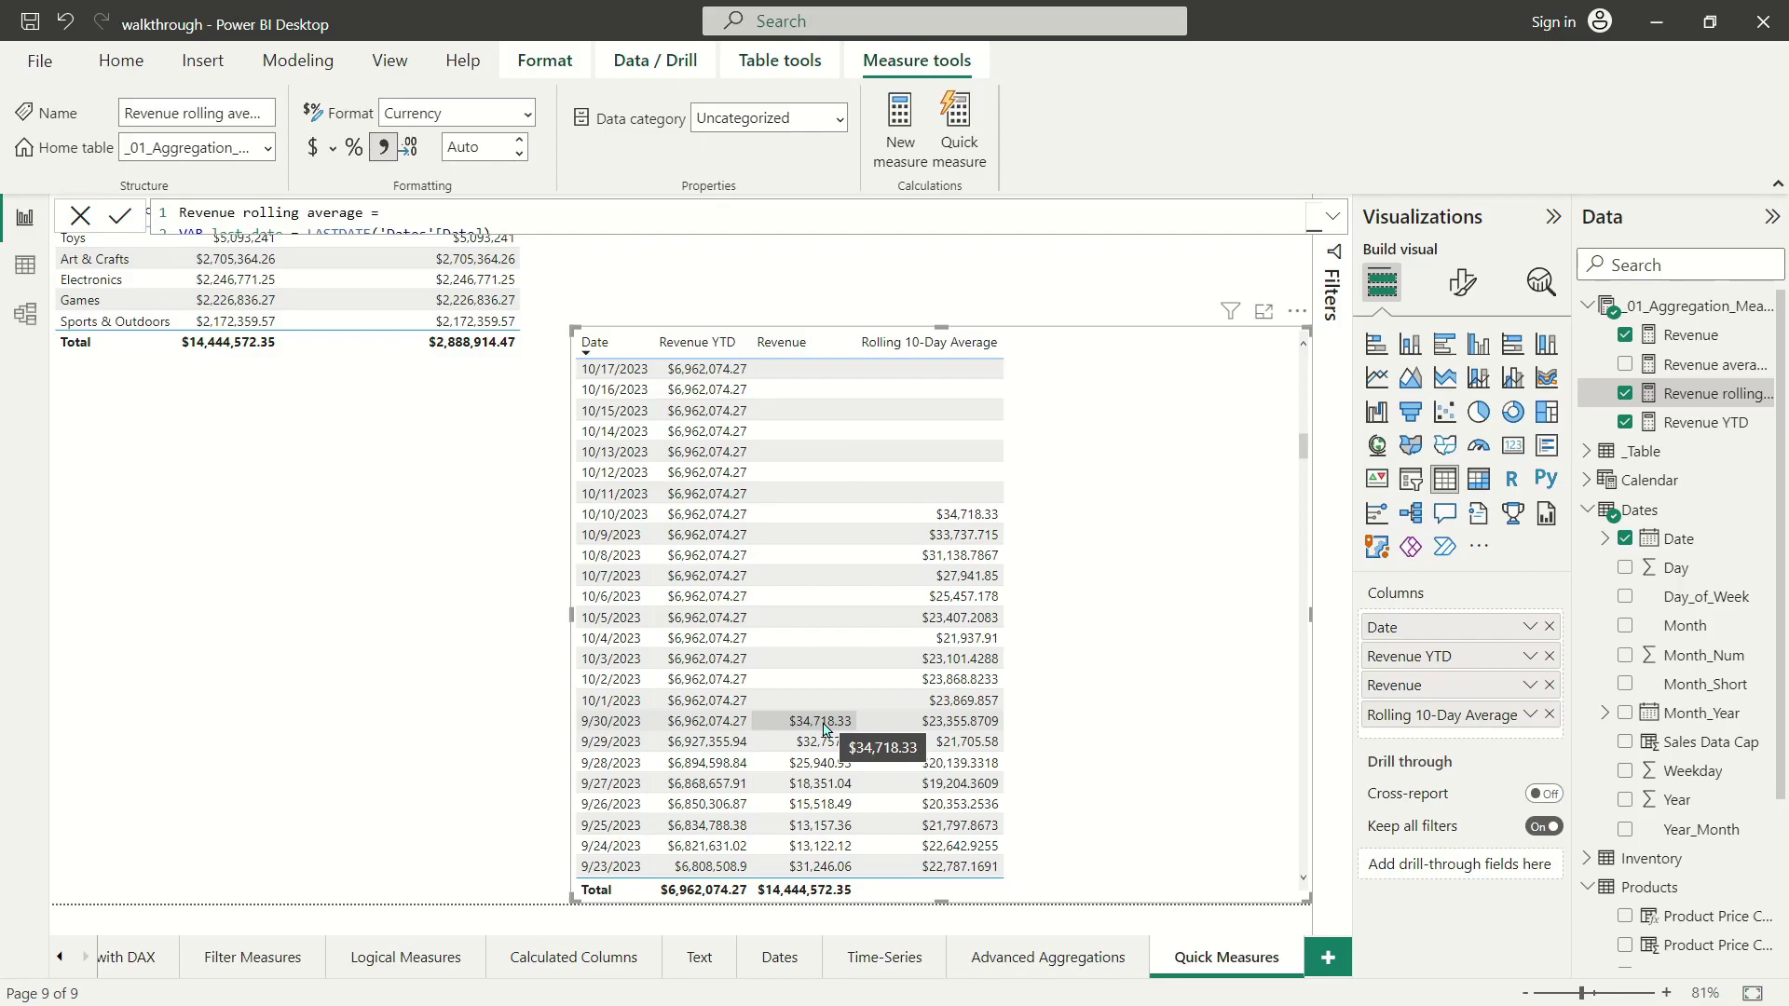
{"action": "scroll", "coordinate": [922, 704], "scroll_direction": "down", "scroll_amount": 5}
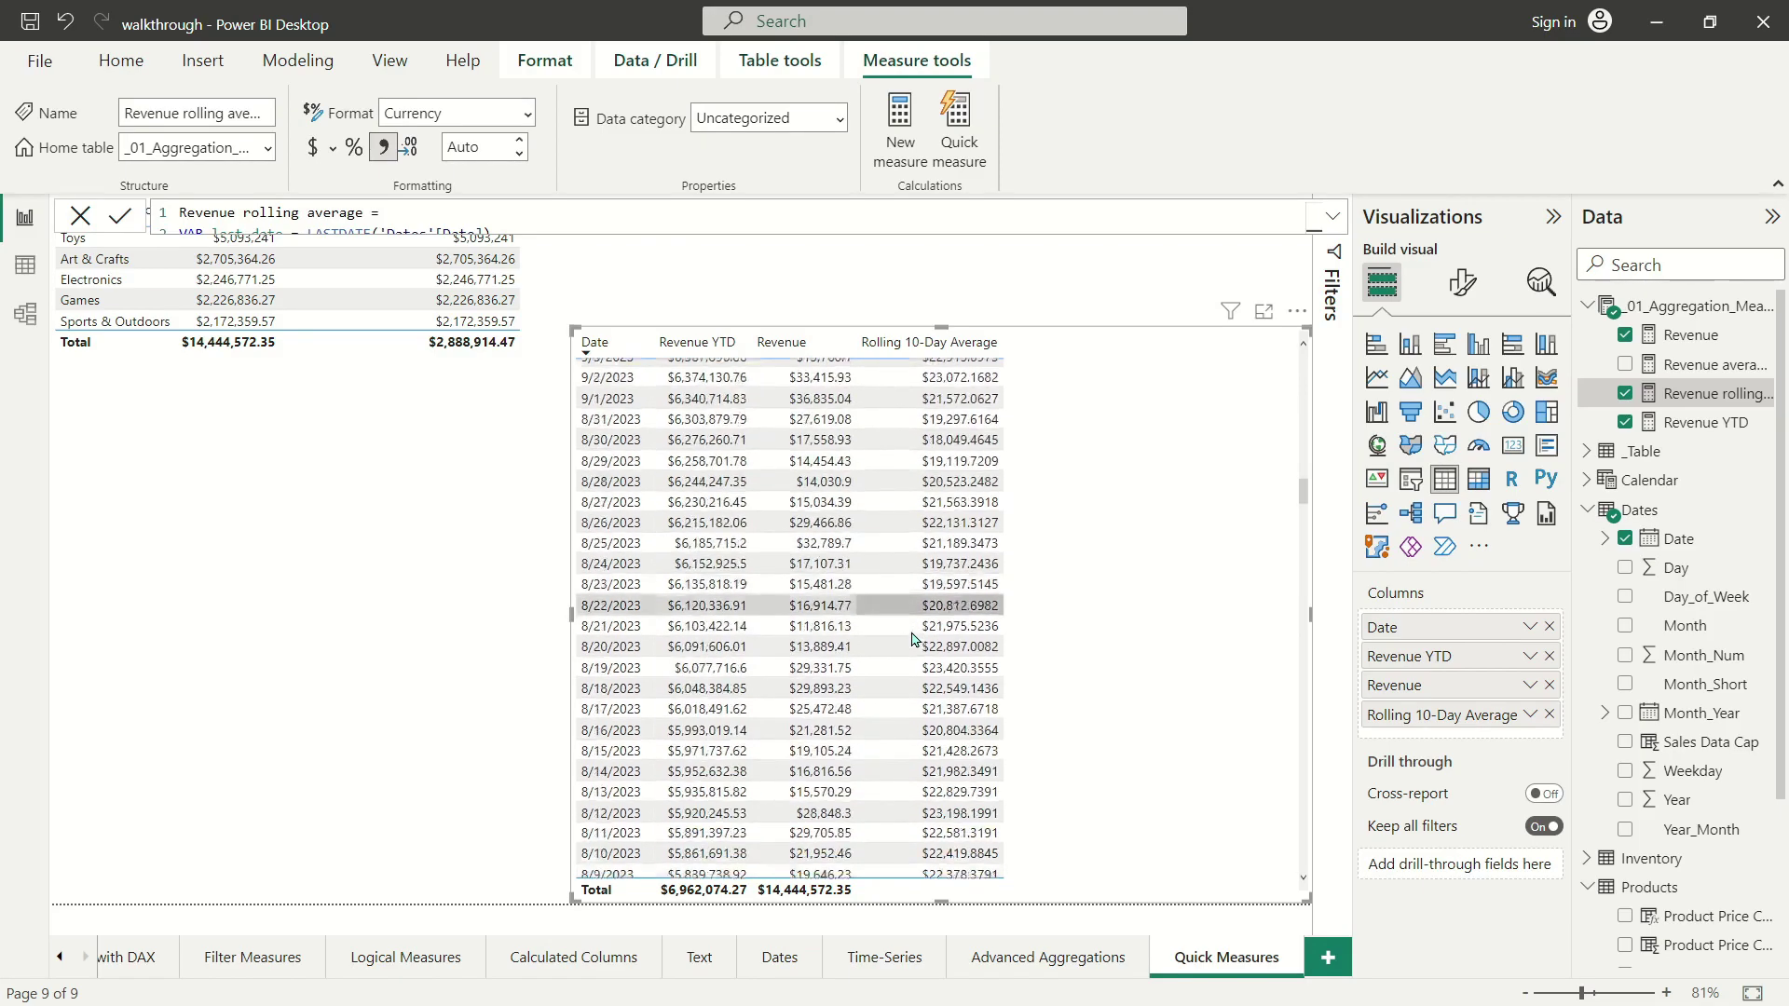
{"action": "scroll", "coordinate": [928, 696], "scroll_direction": "up", "scroll_amount": 3}
{"action": "scroll", "coordinate": [929, 696], "scroll_direction": "up", "scroll_amount": 15}
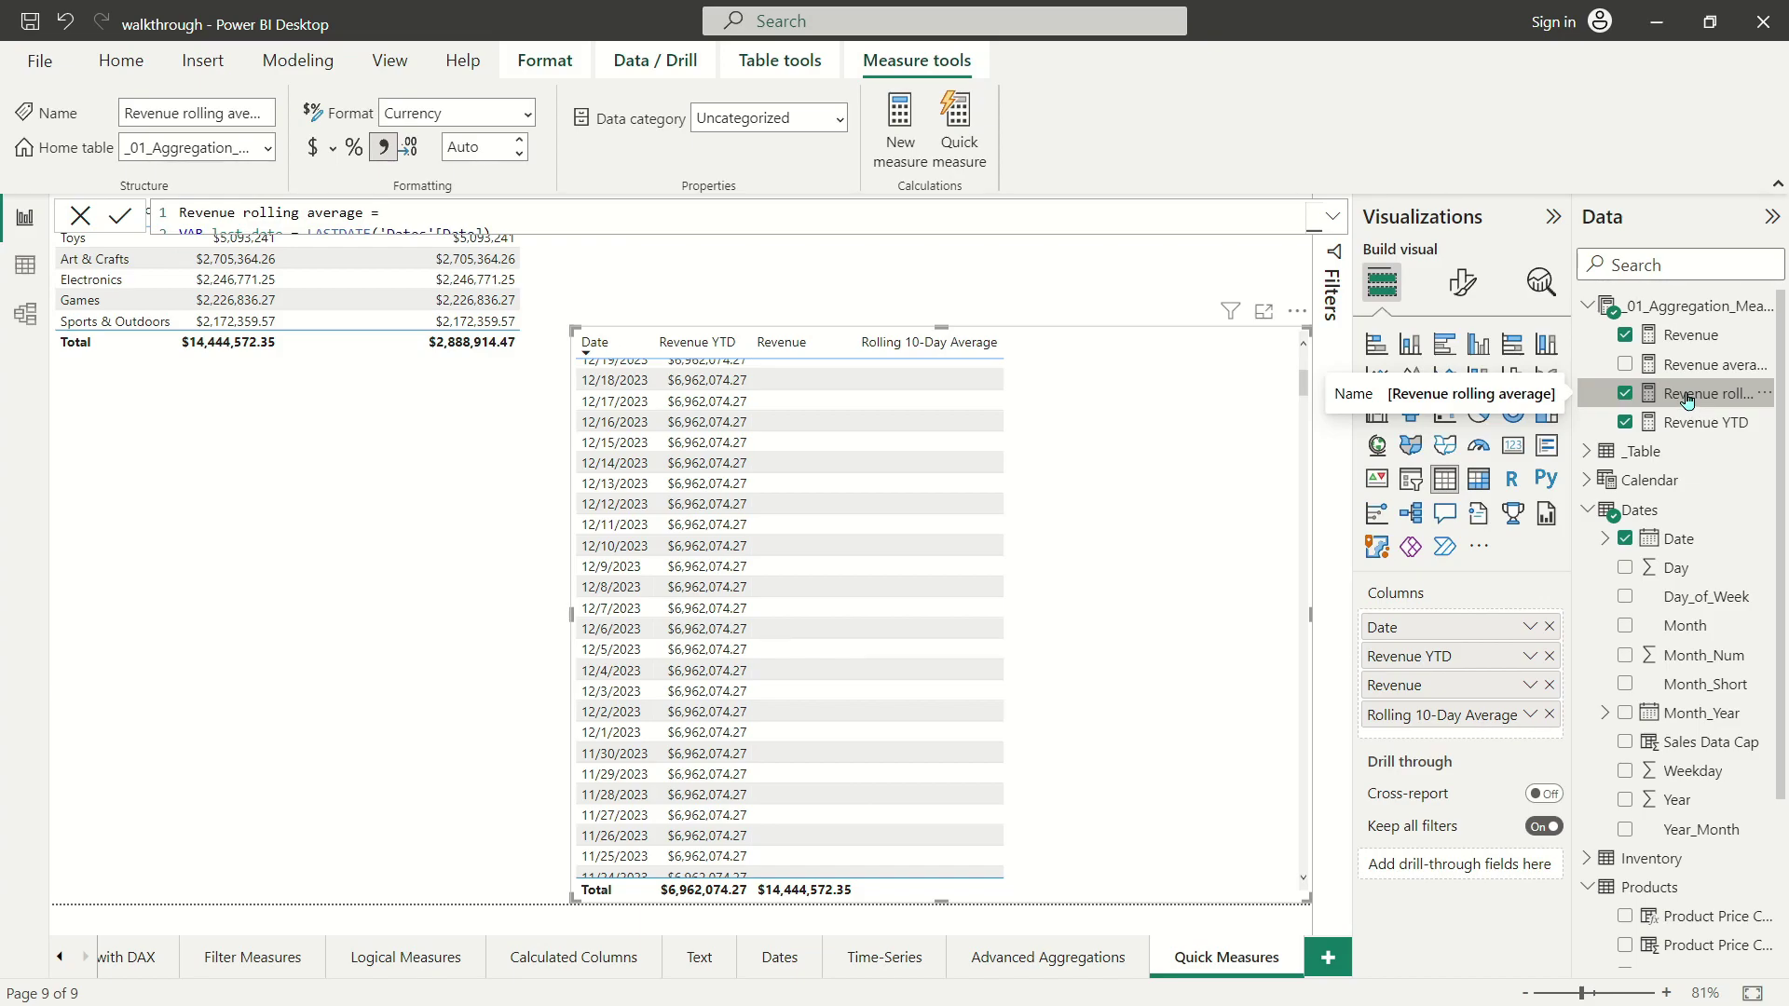
{"action": "left_click", "coordinate": [1333, 216]}
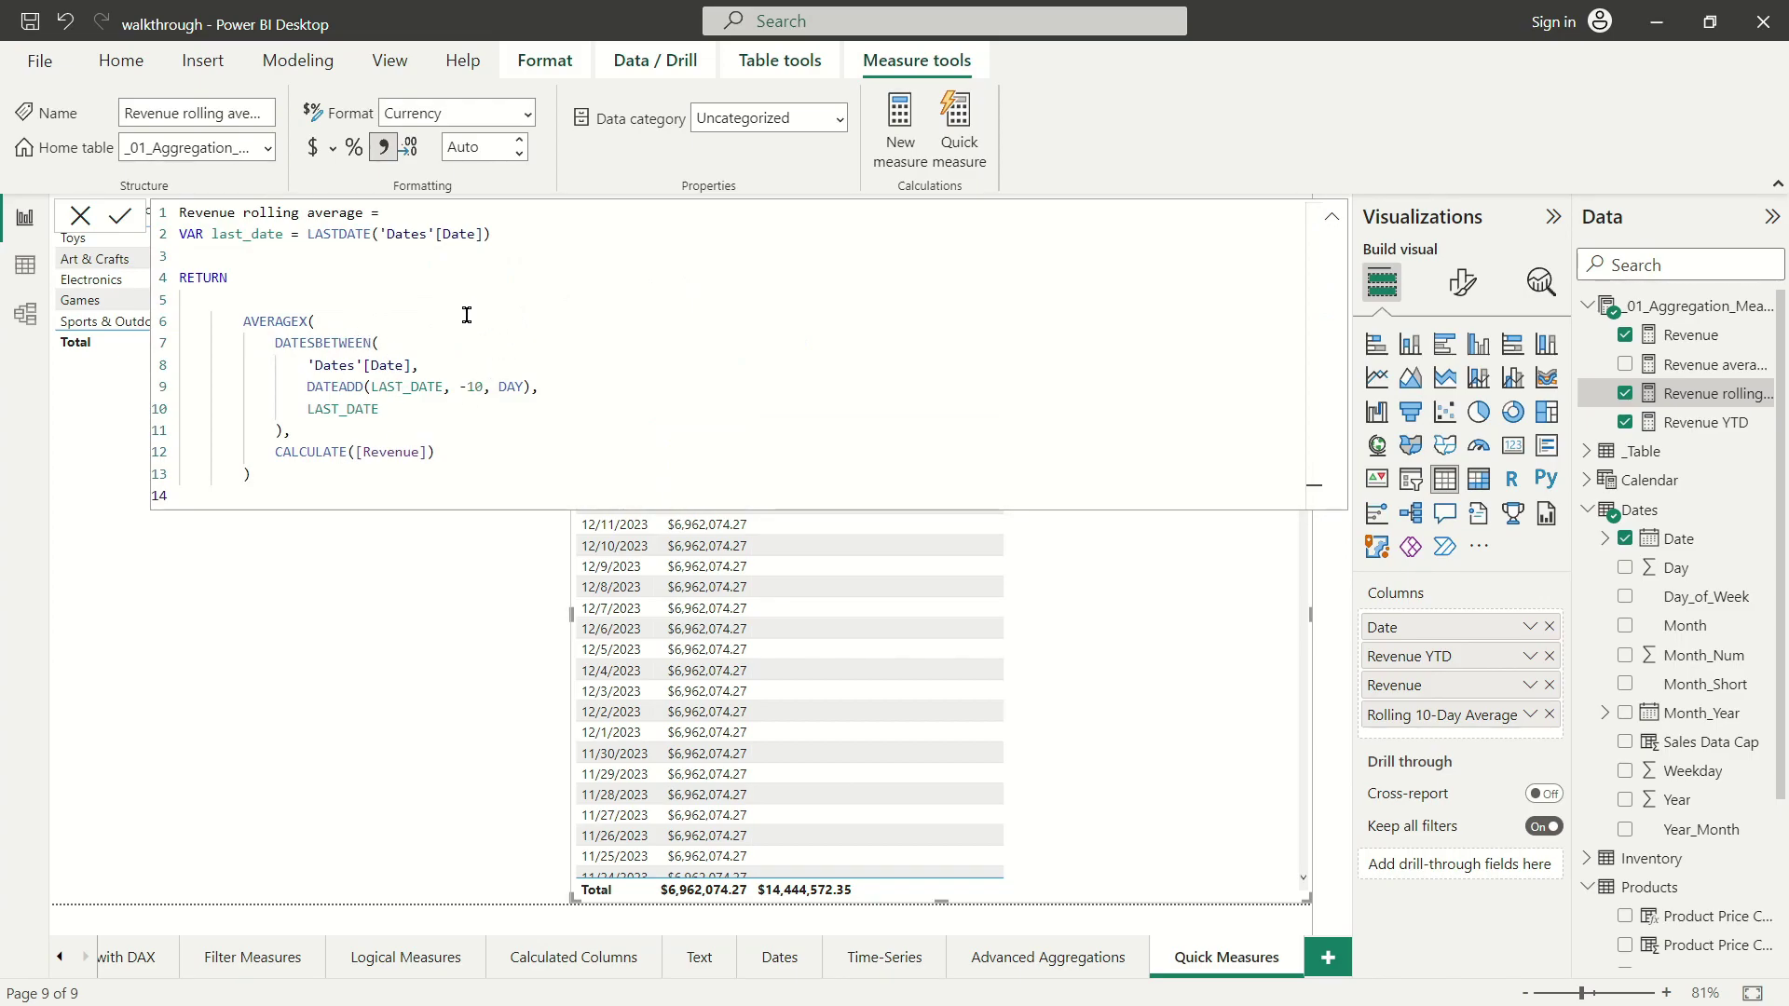
{"action": "left_click", "coordinate": [1324, 216]}
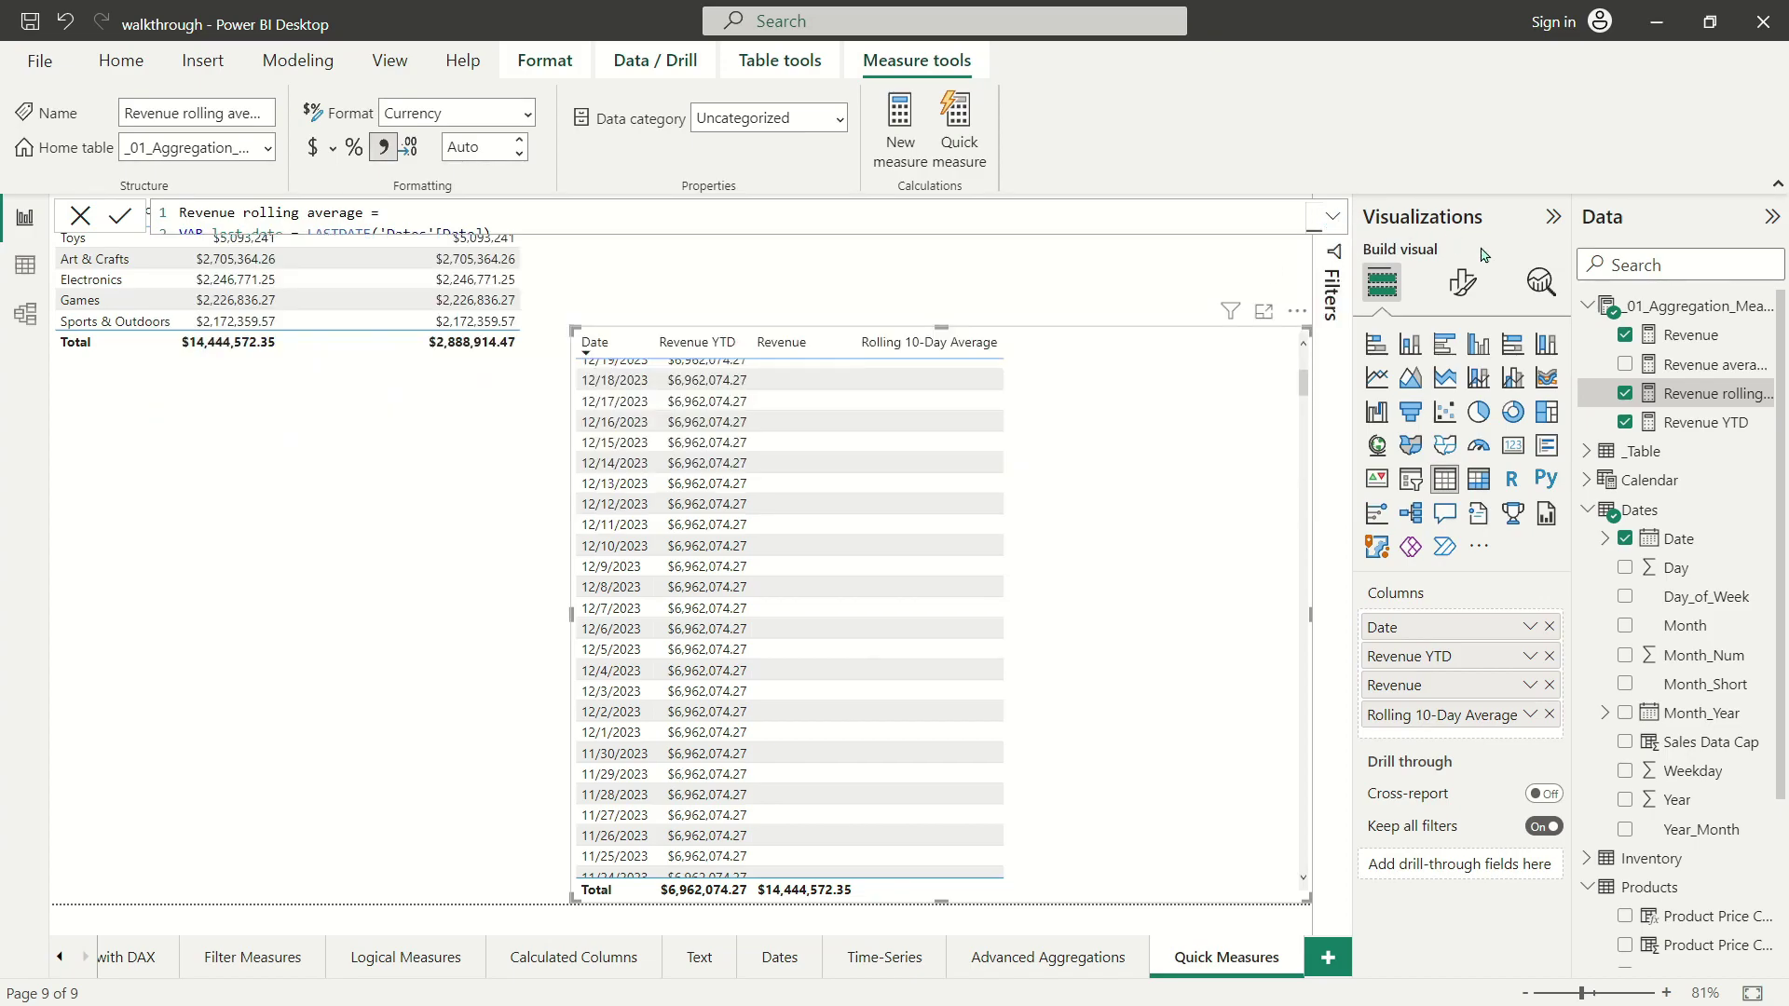
{"action": "right_click", "coordinate": [1668, 416]}
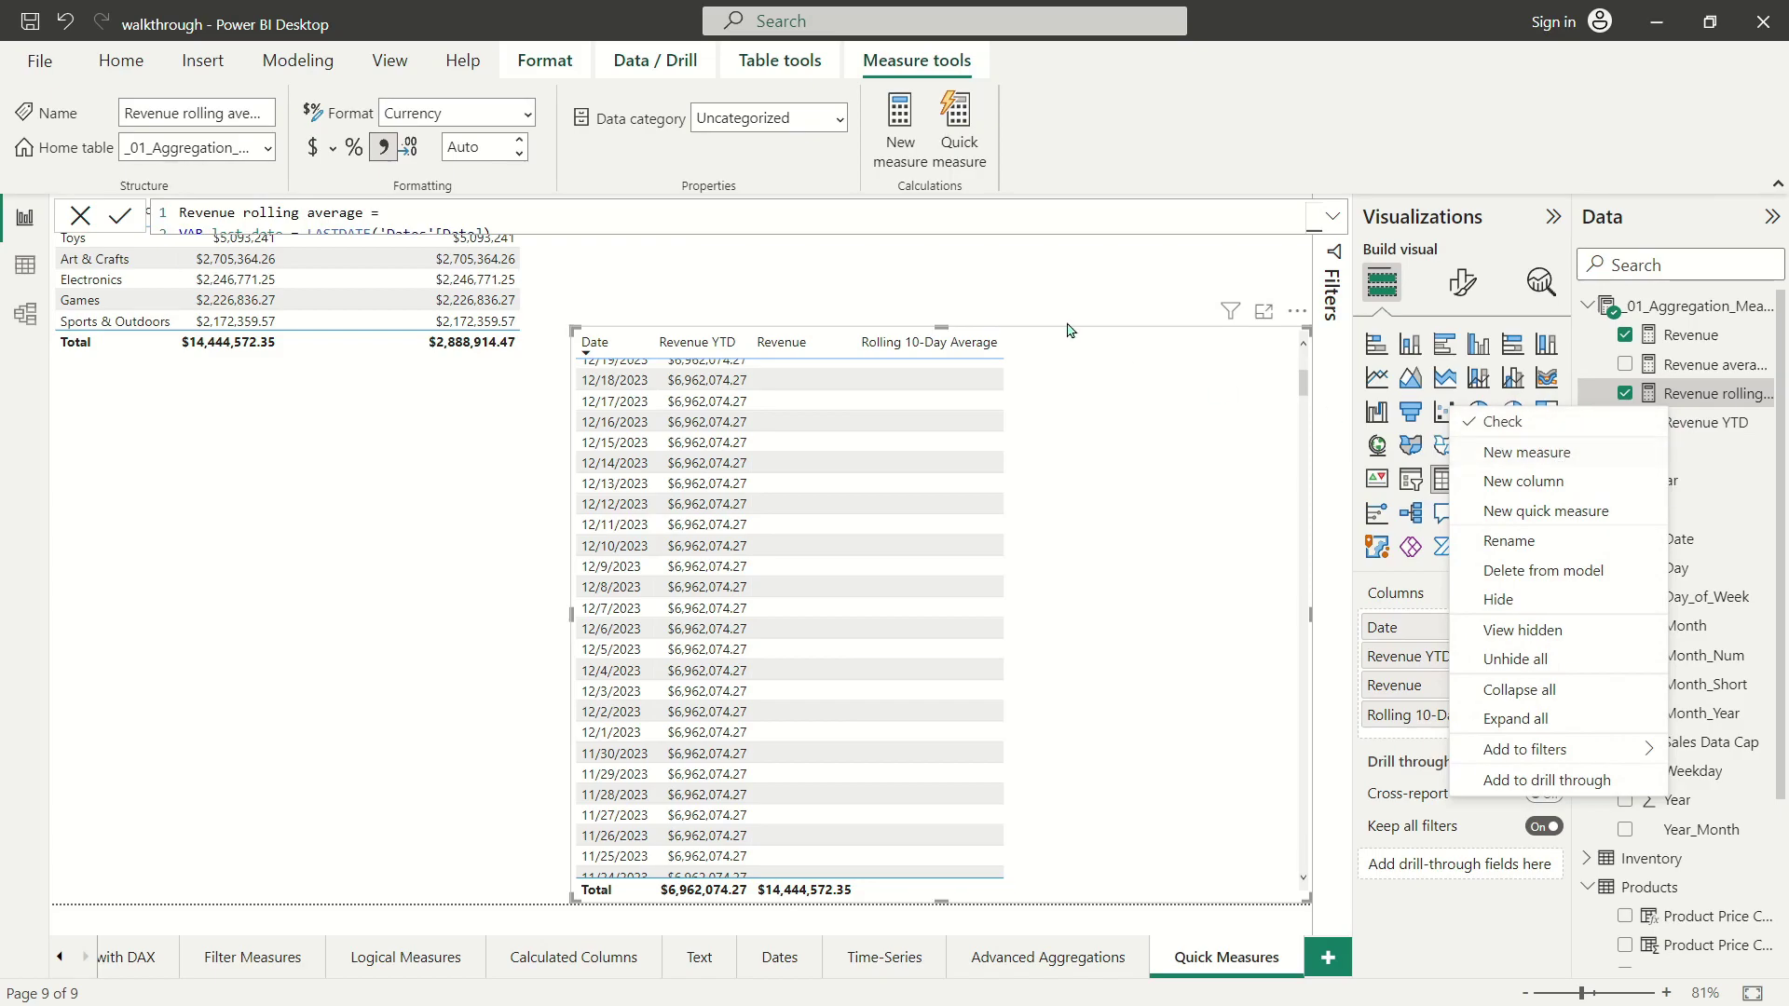
{"action": "key", "text": "Escape"}
{"action": "left_click", "coordinate": [1602, 539]}
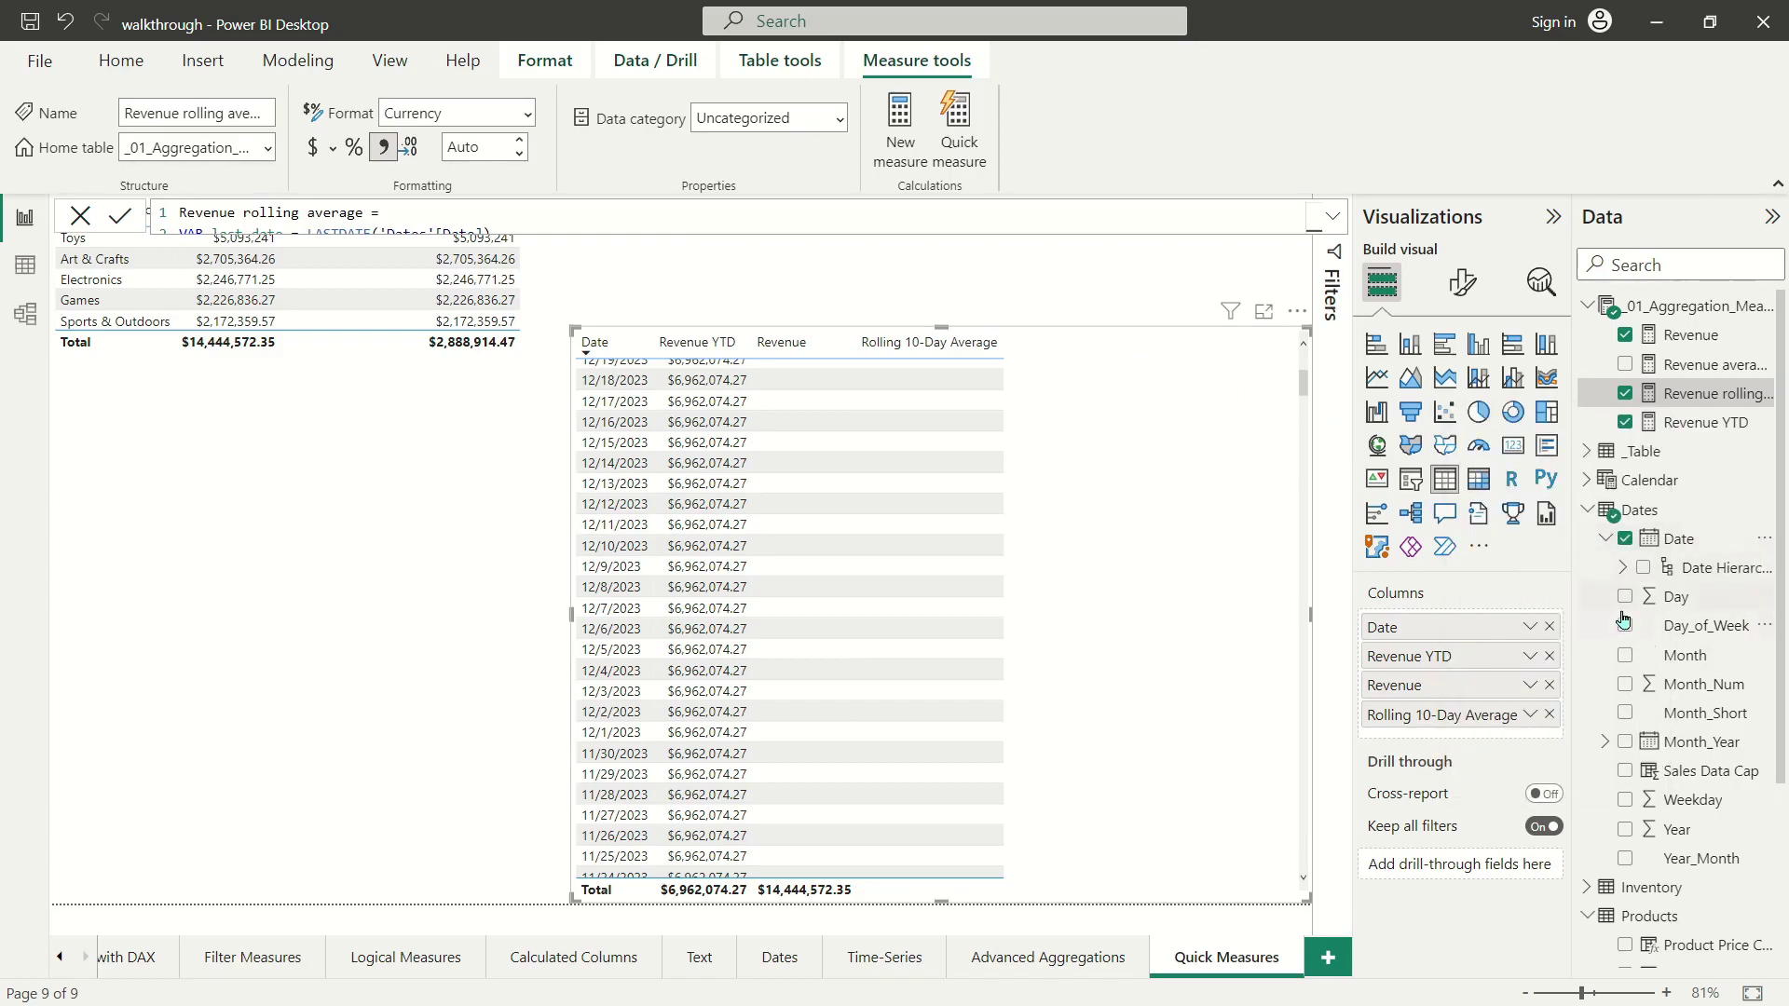
{"action": "left_click", "coordinate": [1603, 540]}
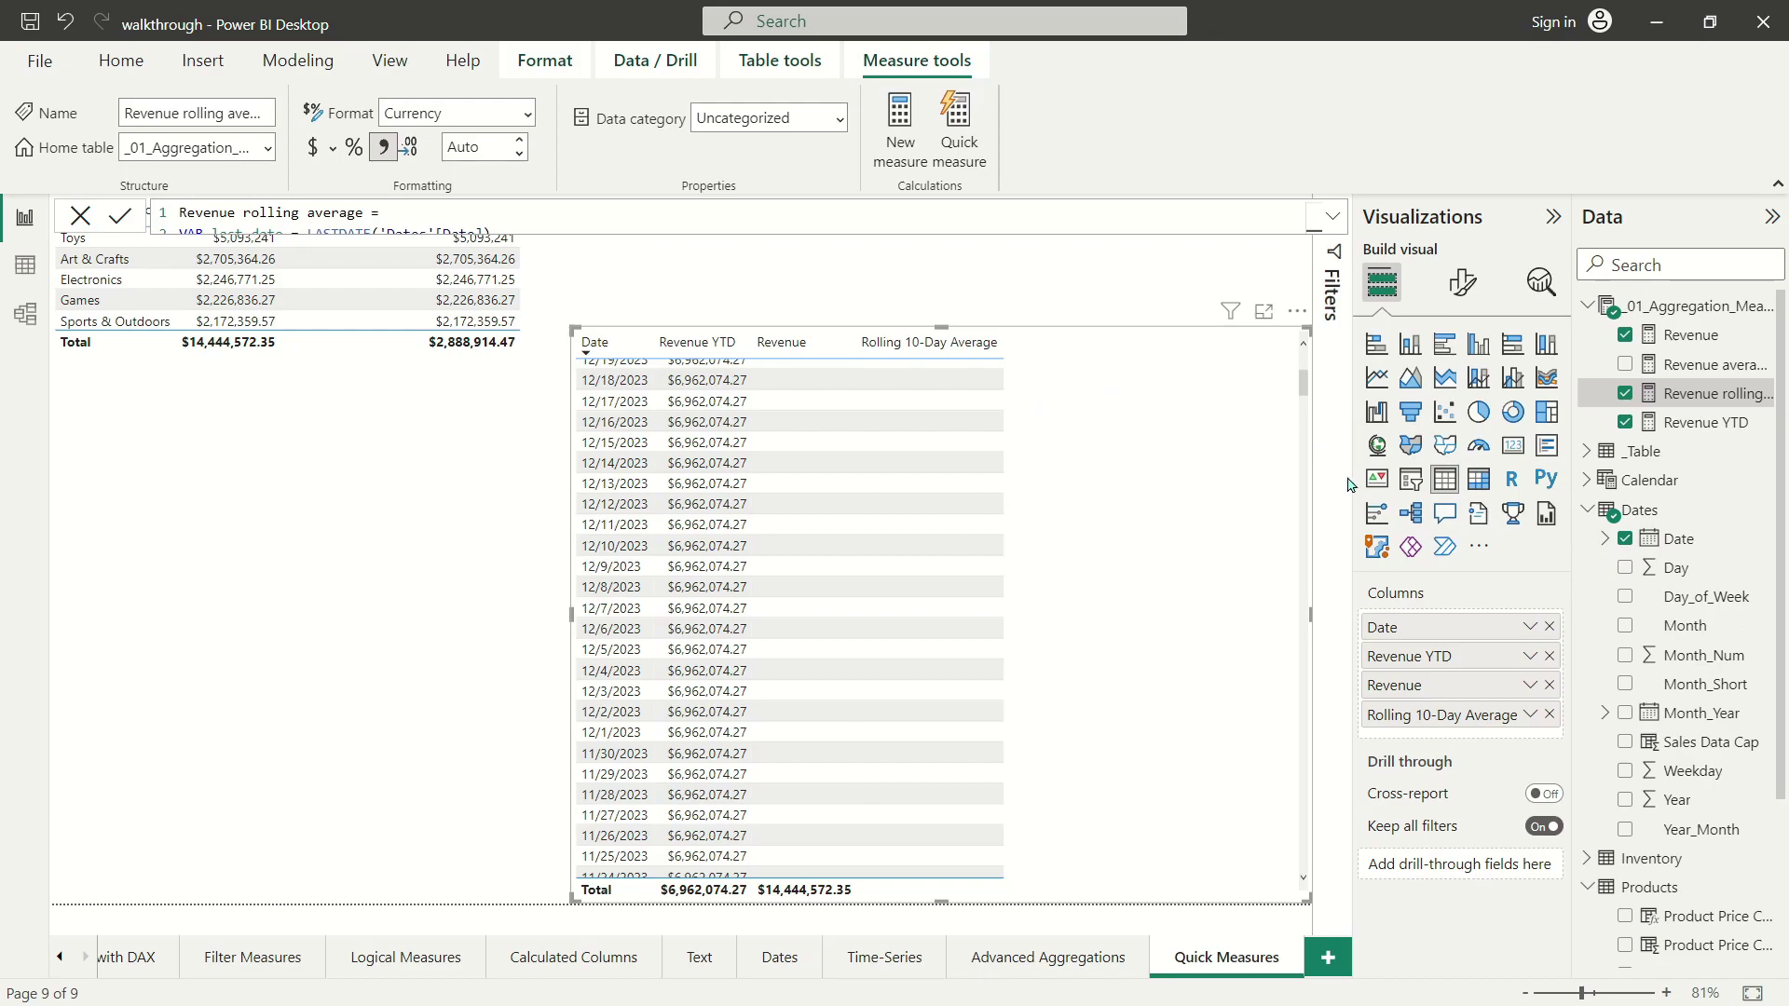
Replace the table's plain Date column with the Dates table's Date hierarchy as the first column, and make the visual wider and shorter.
{"action": "left_click", "coordinate": [1548, 627]}
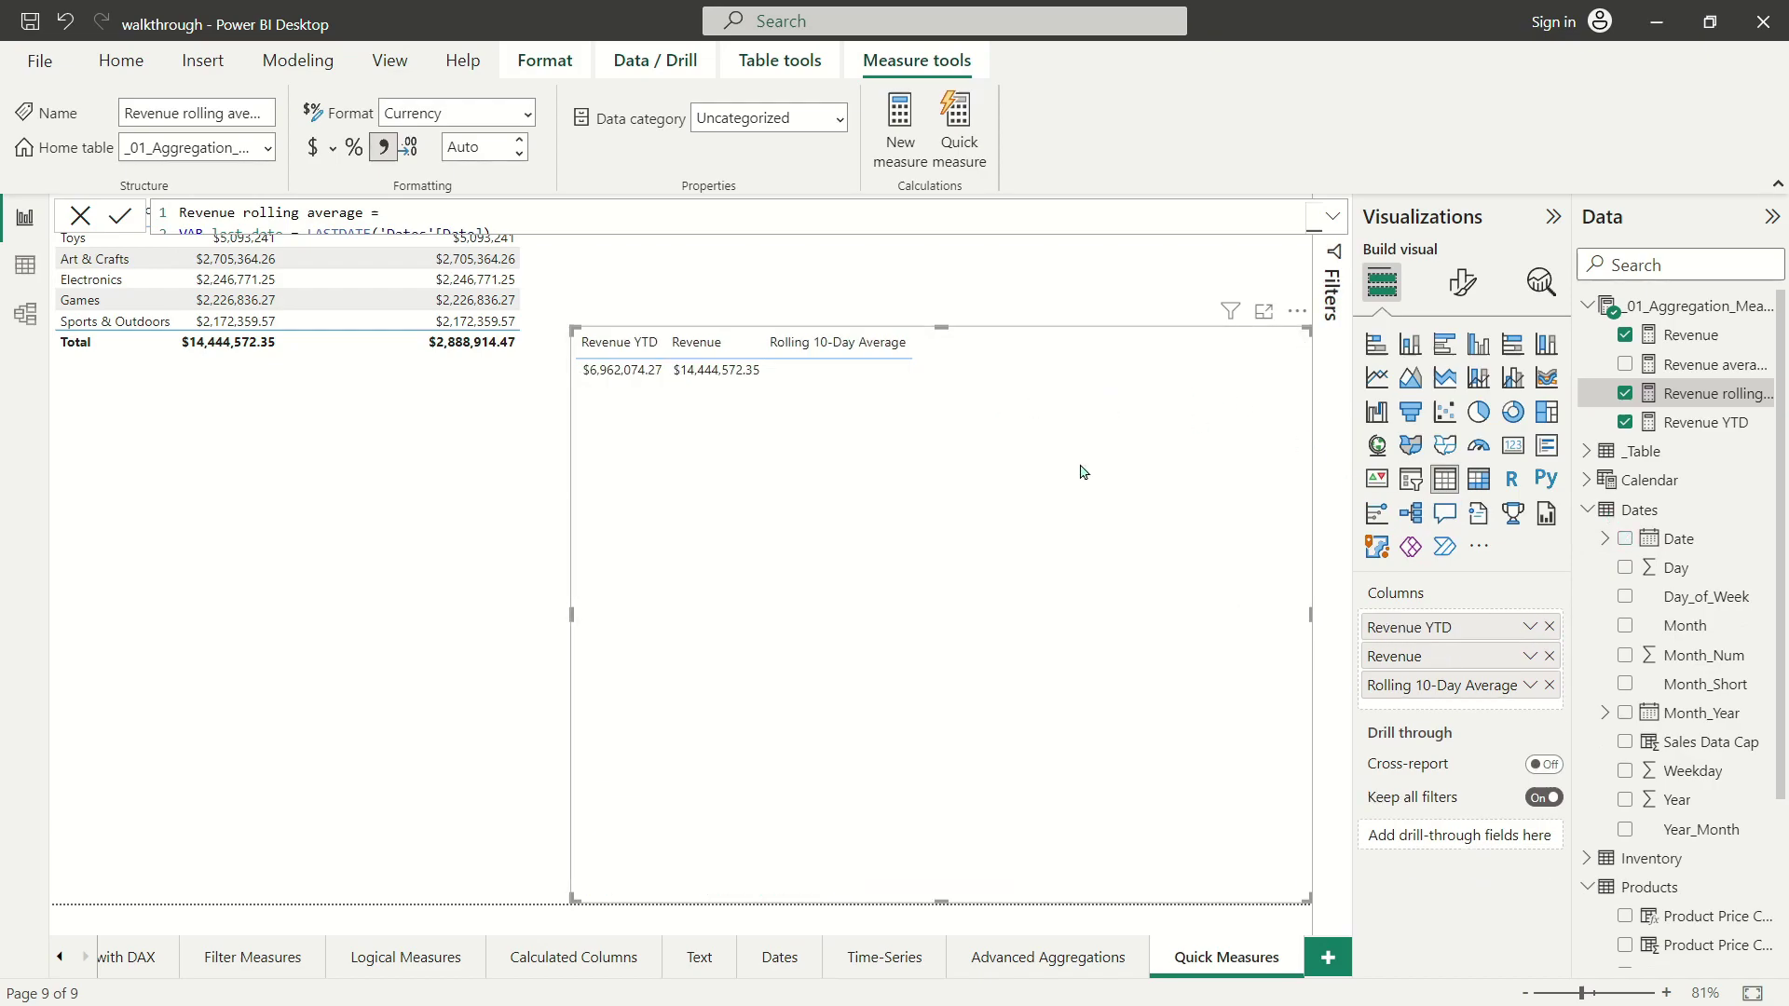
{"action": "left_click_drag", "start_coordinate": [1663, 543], "coordinate": [1502, 627]}
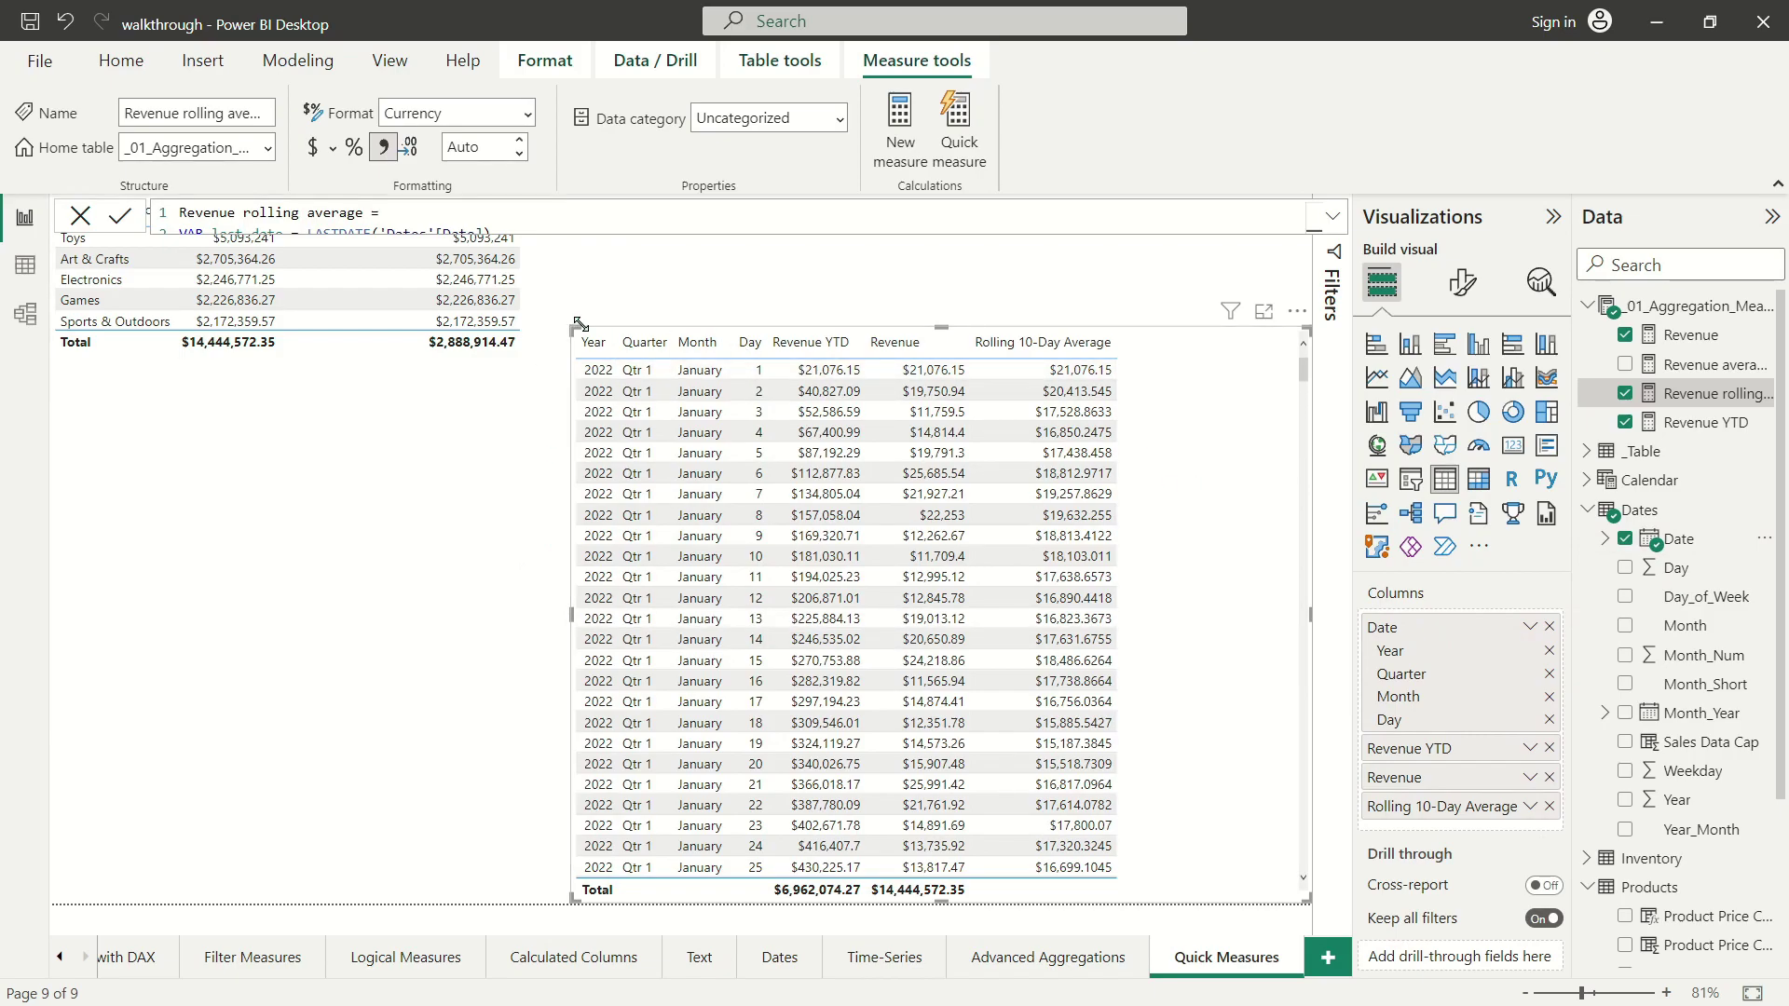
{"action": "left_click", "coordinate": [367, 503]}
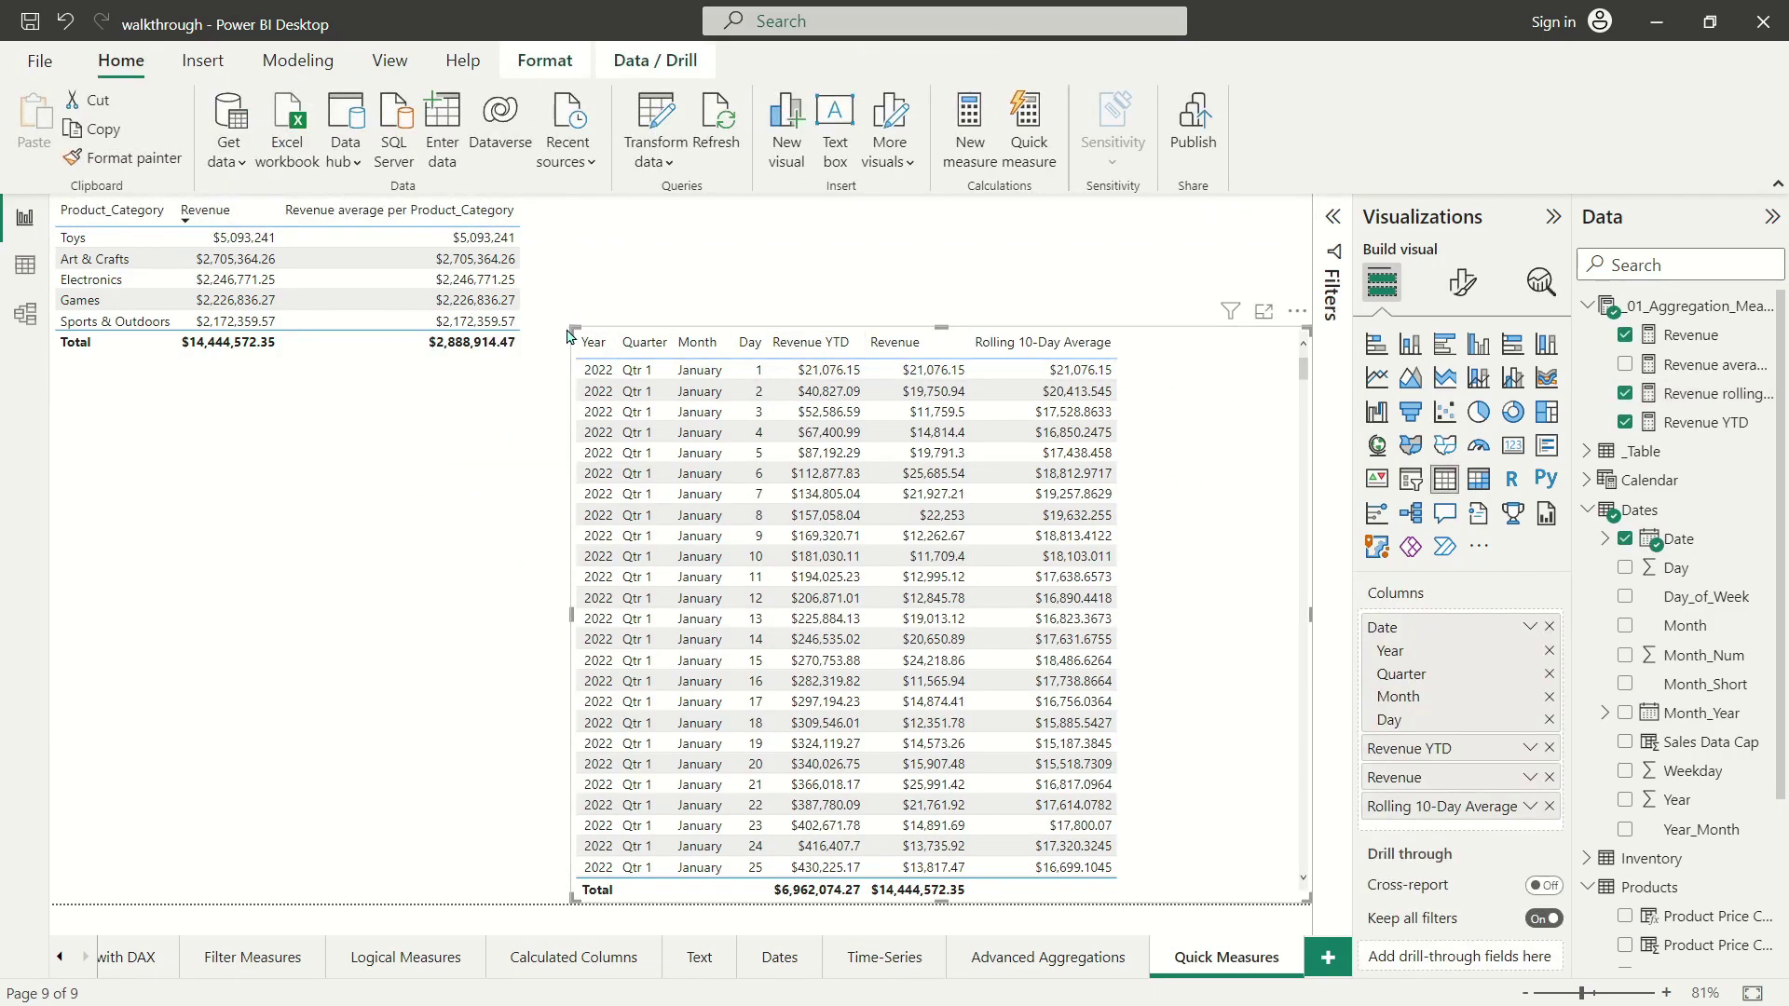
{"action": "left_click_drag", "start_coordinate": [571, 328], "coordinate": [334, 430]}
Start a new quick measure with the Running total calculation and the Revenue measure as its base value.
{"action": "right_click", "coordinate": [1623, 396]}
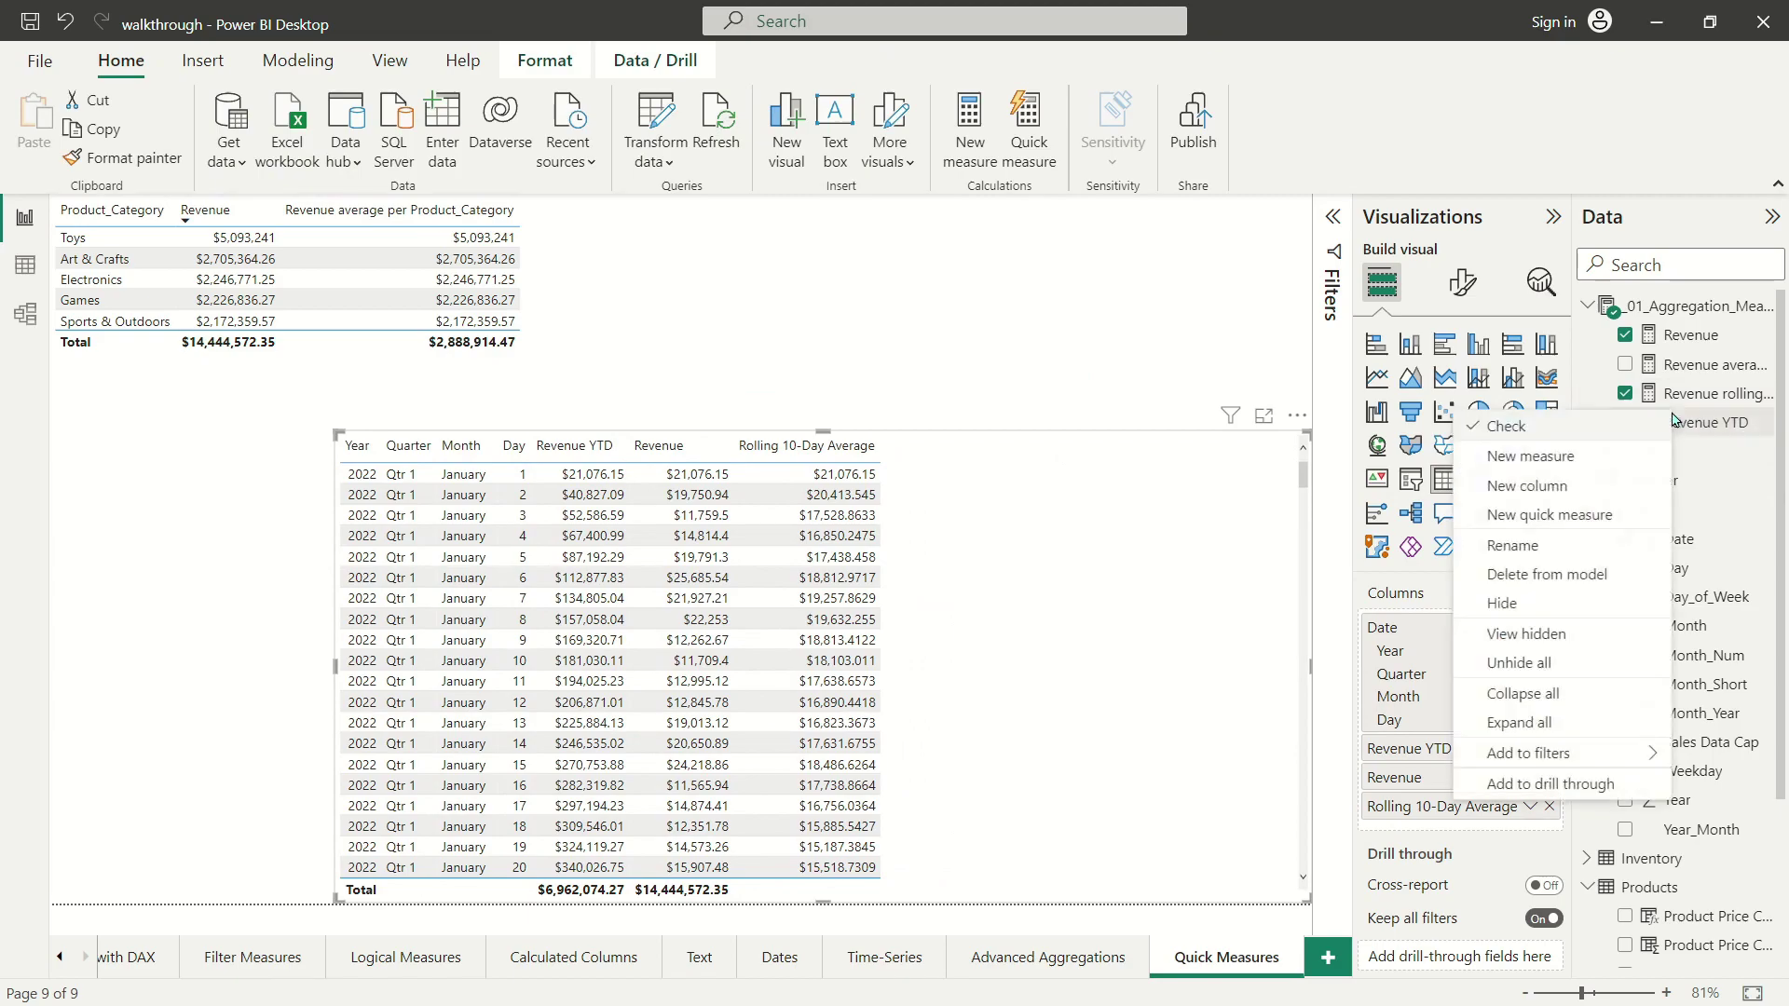
{"action": "left_click", "coordinate": [1550, 516]}
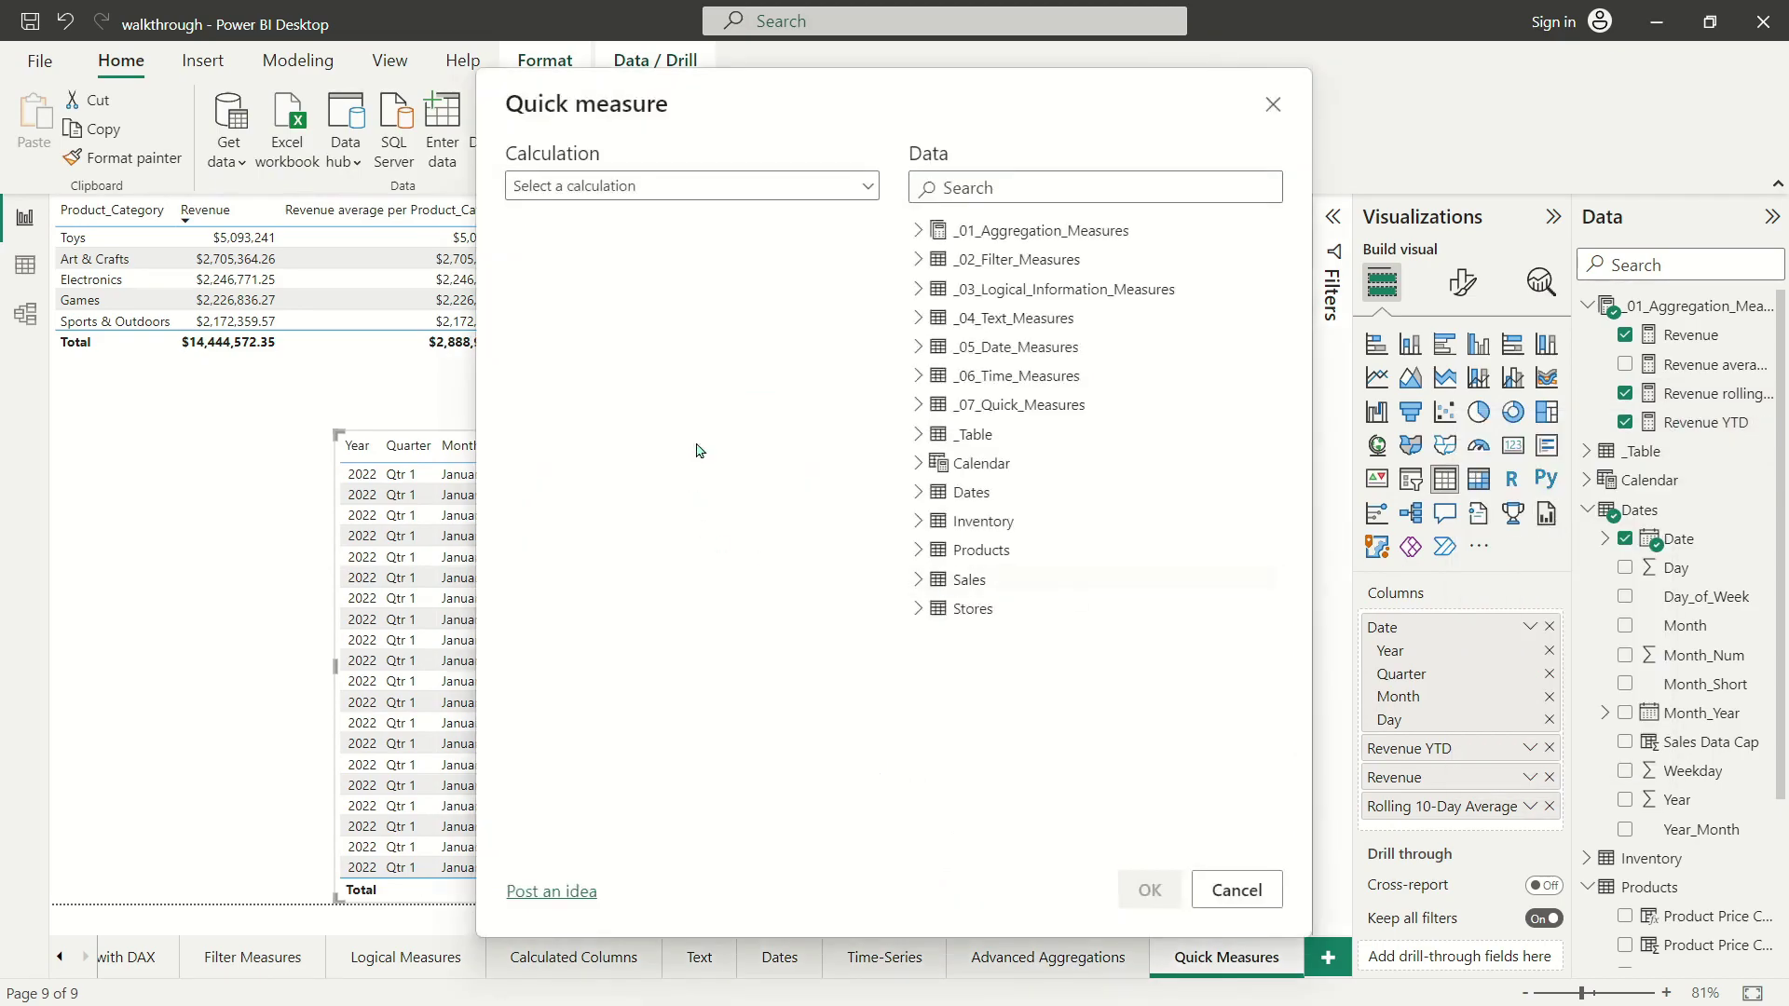
{"action": "left_click", "coordinate": [629, 191]}
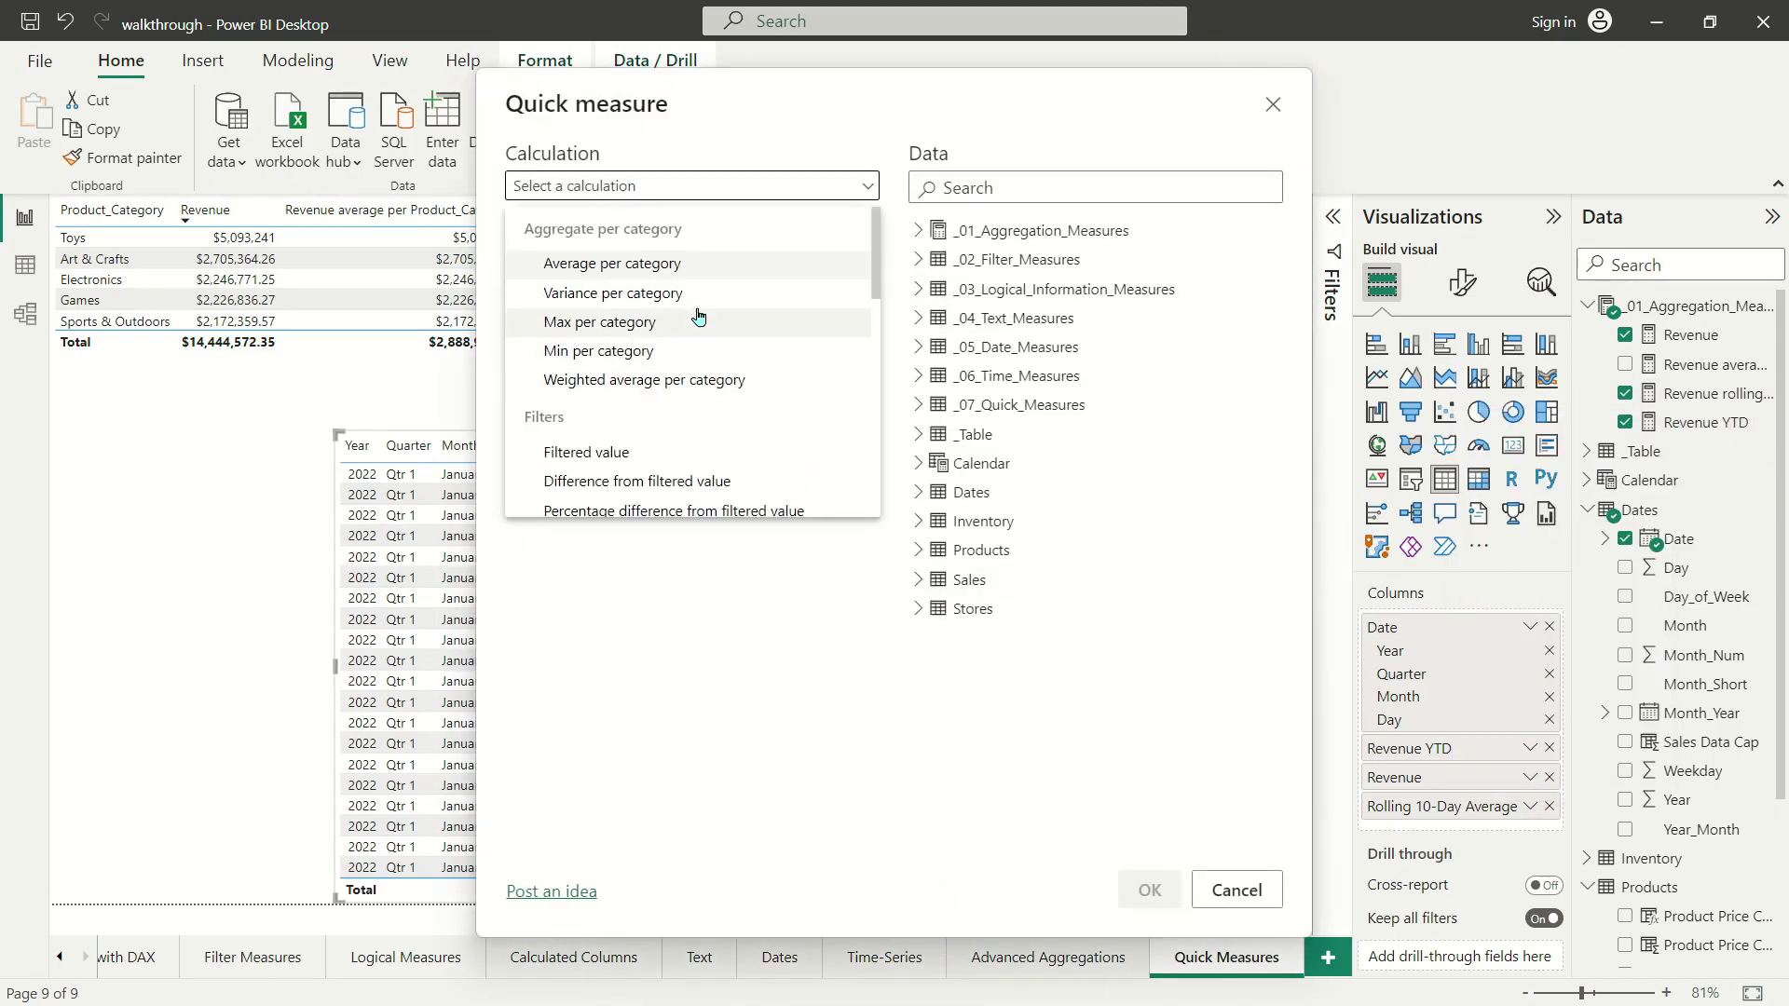
{"action": "scroll", "coordinate": [667, 383], "scroll_direction": "down", "scroll_amount": 7}
{"action": "scroll", "coordinate": [656, 410], "scroll_direction": "up", "scroll_amount": 4}
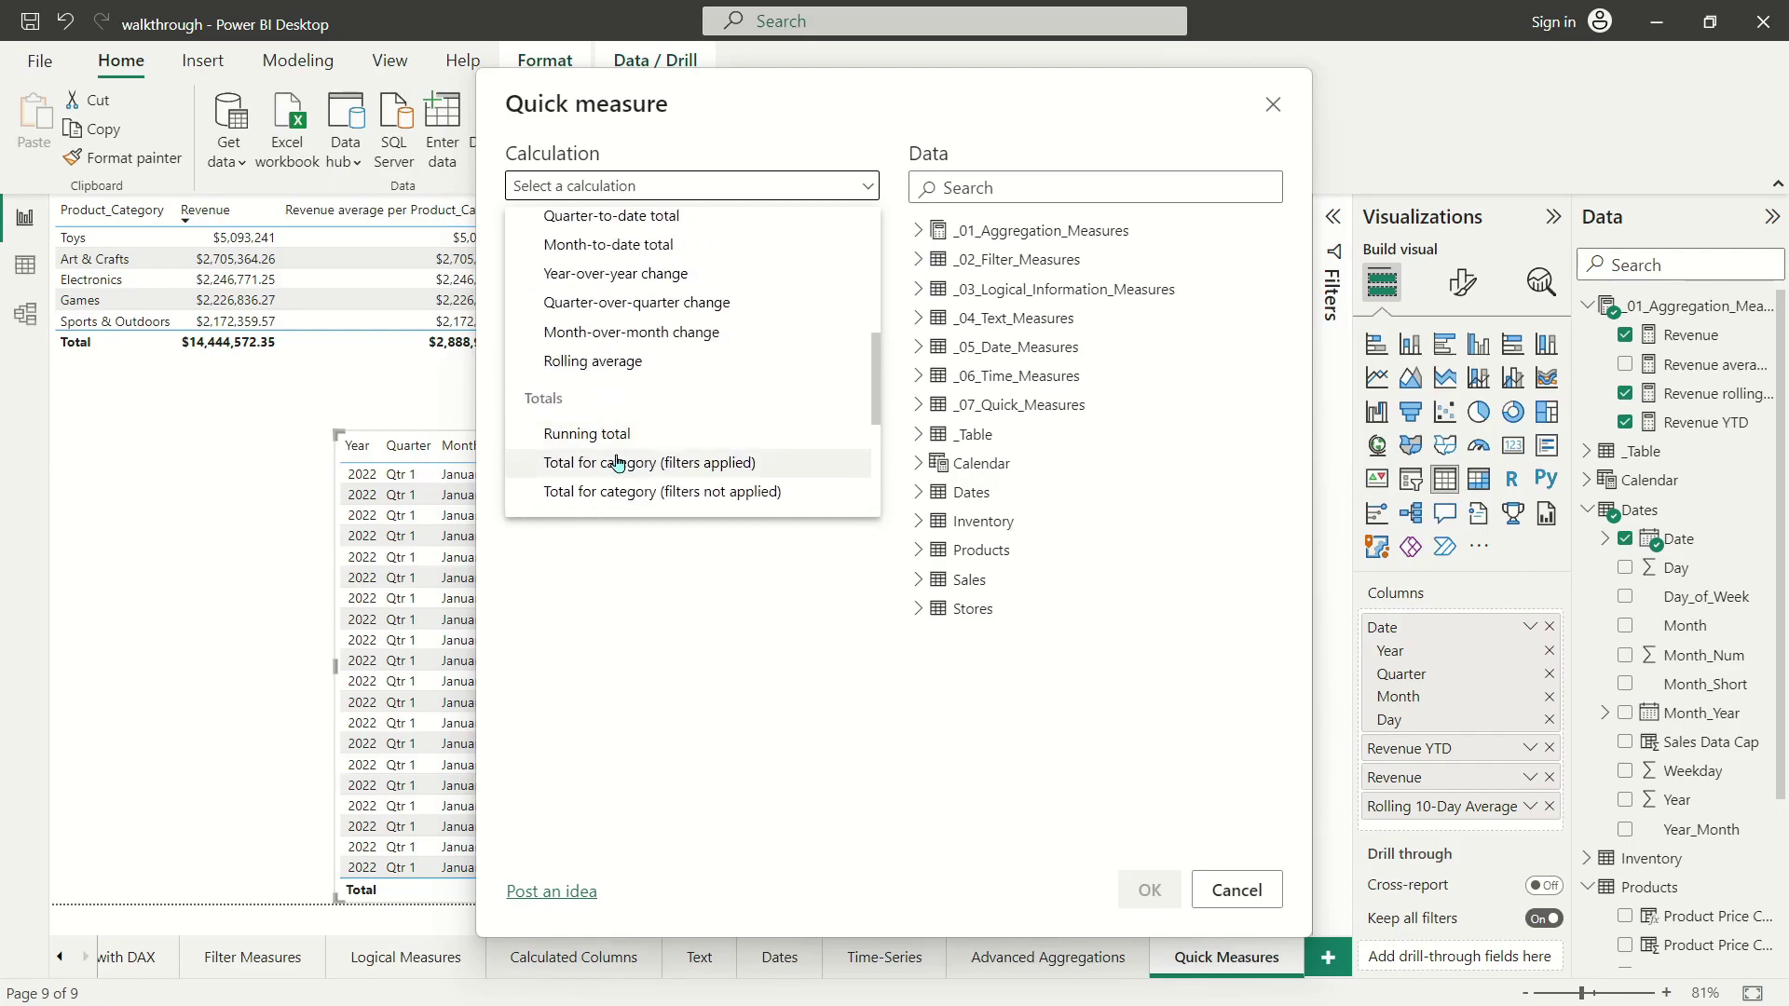
{"action": "left_click", "coordinate": [564, 431]}
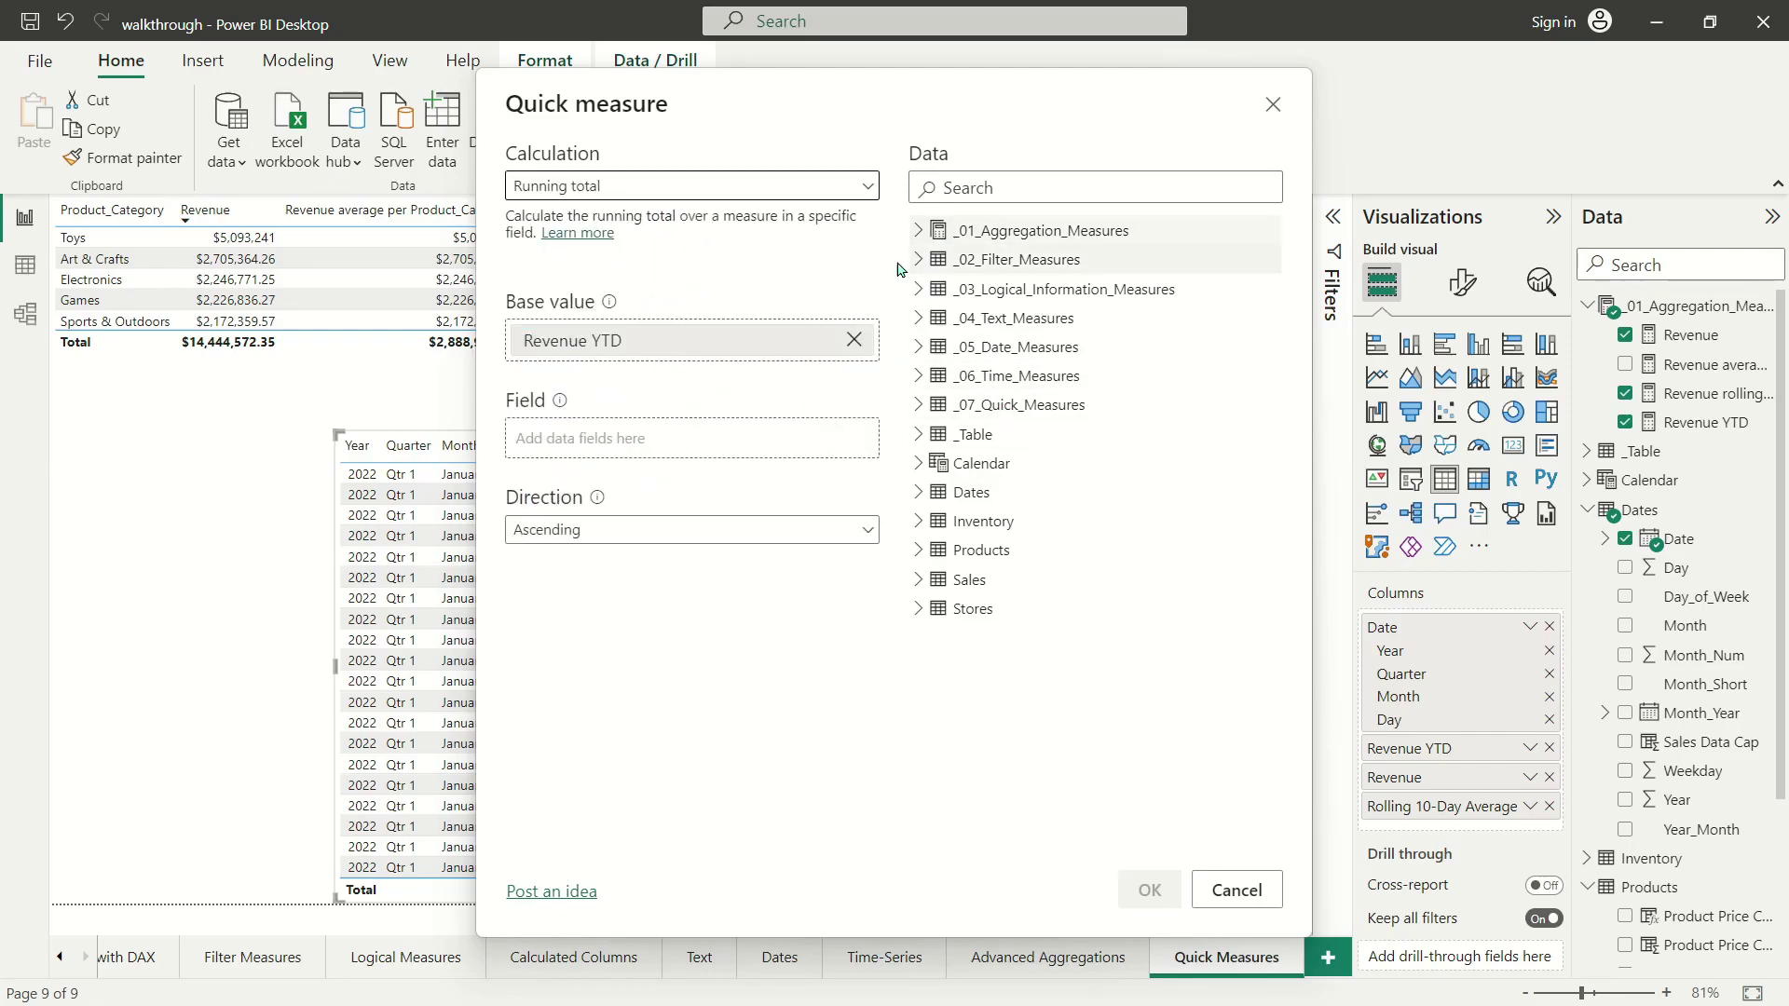
{"action": "left_click", "coordinate": [918, 231]}
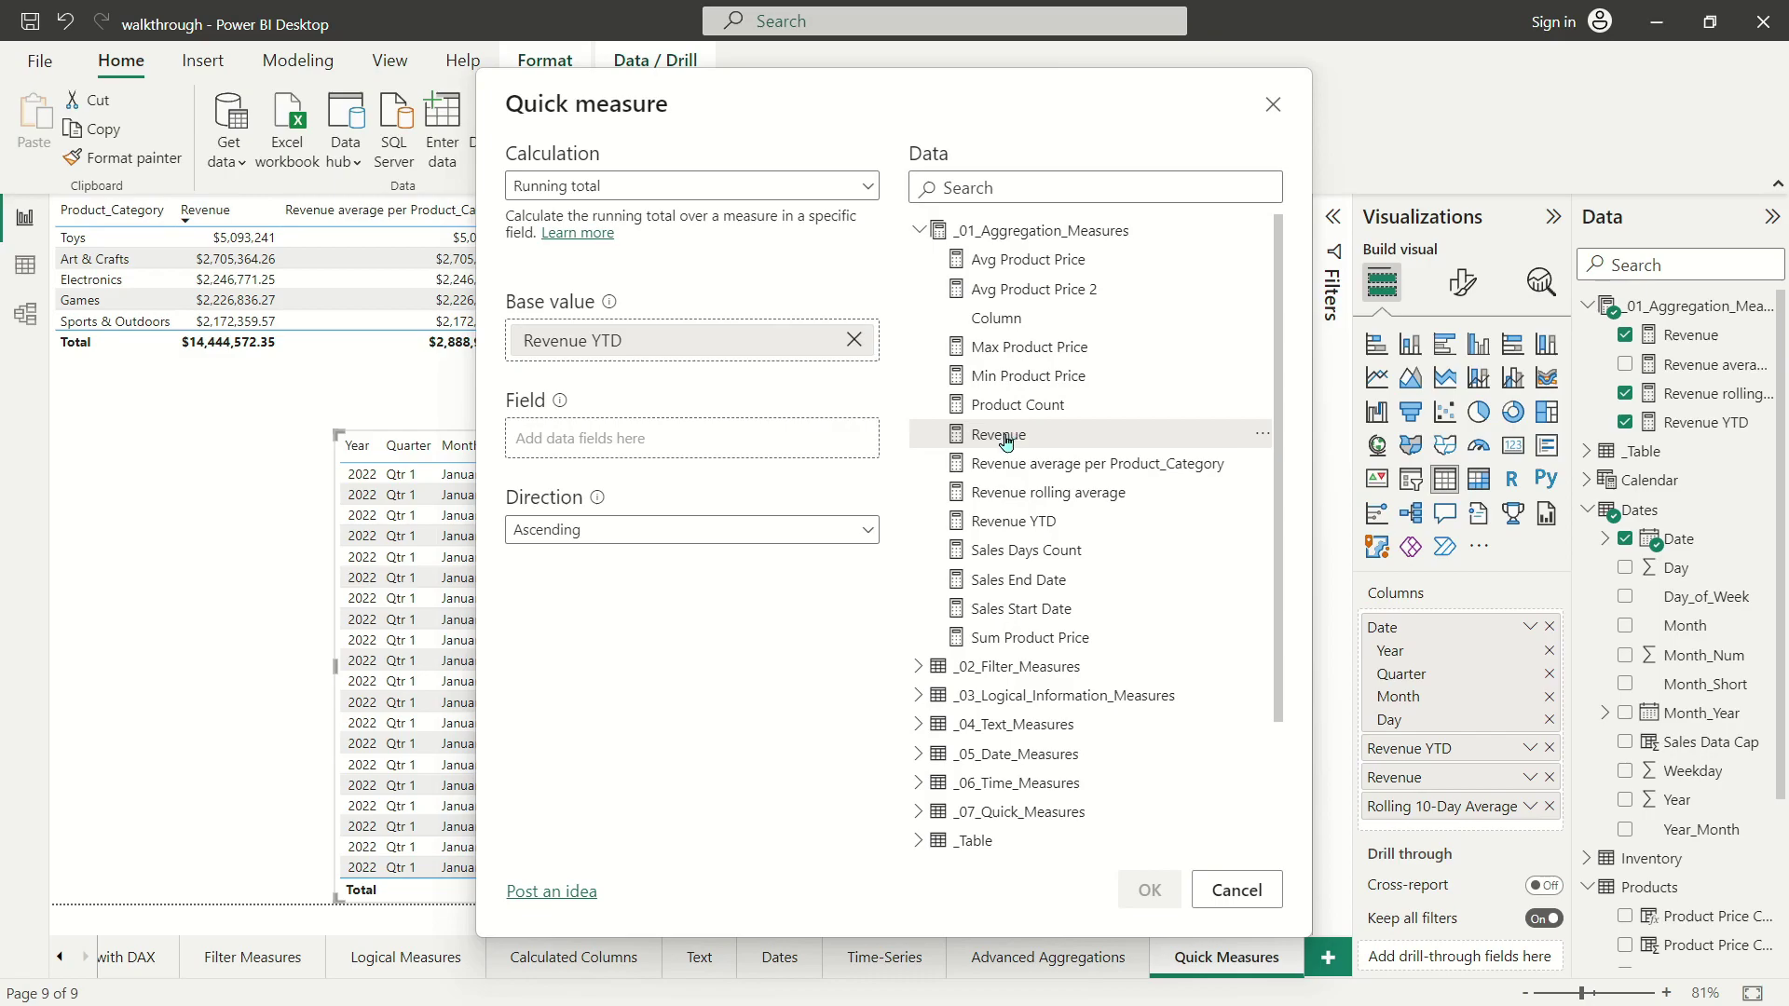
{"action": "left_click_drag", "start_coordinate": [1002, 431], "coordinate": [723, 351]}
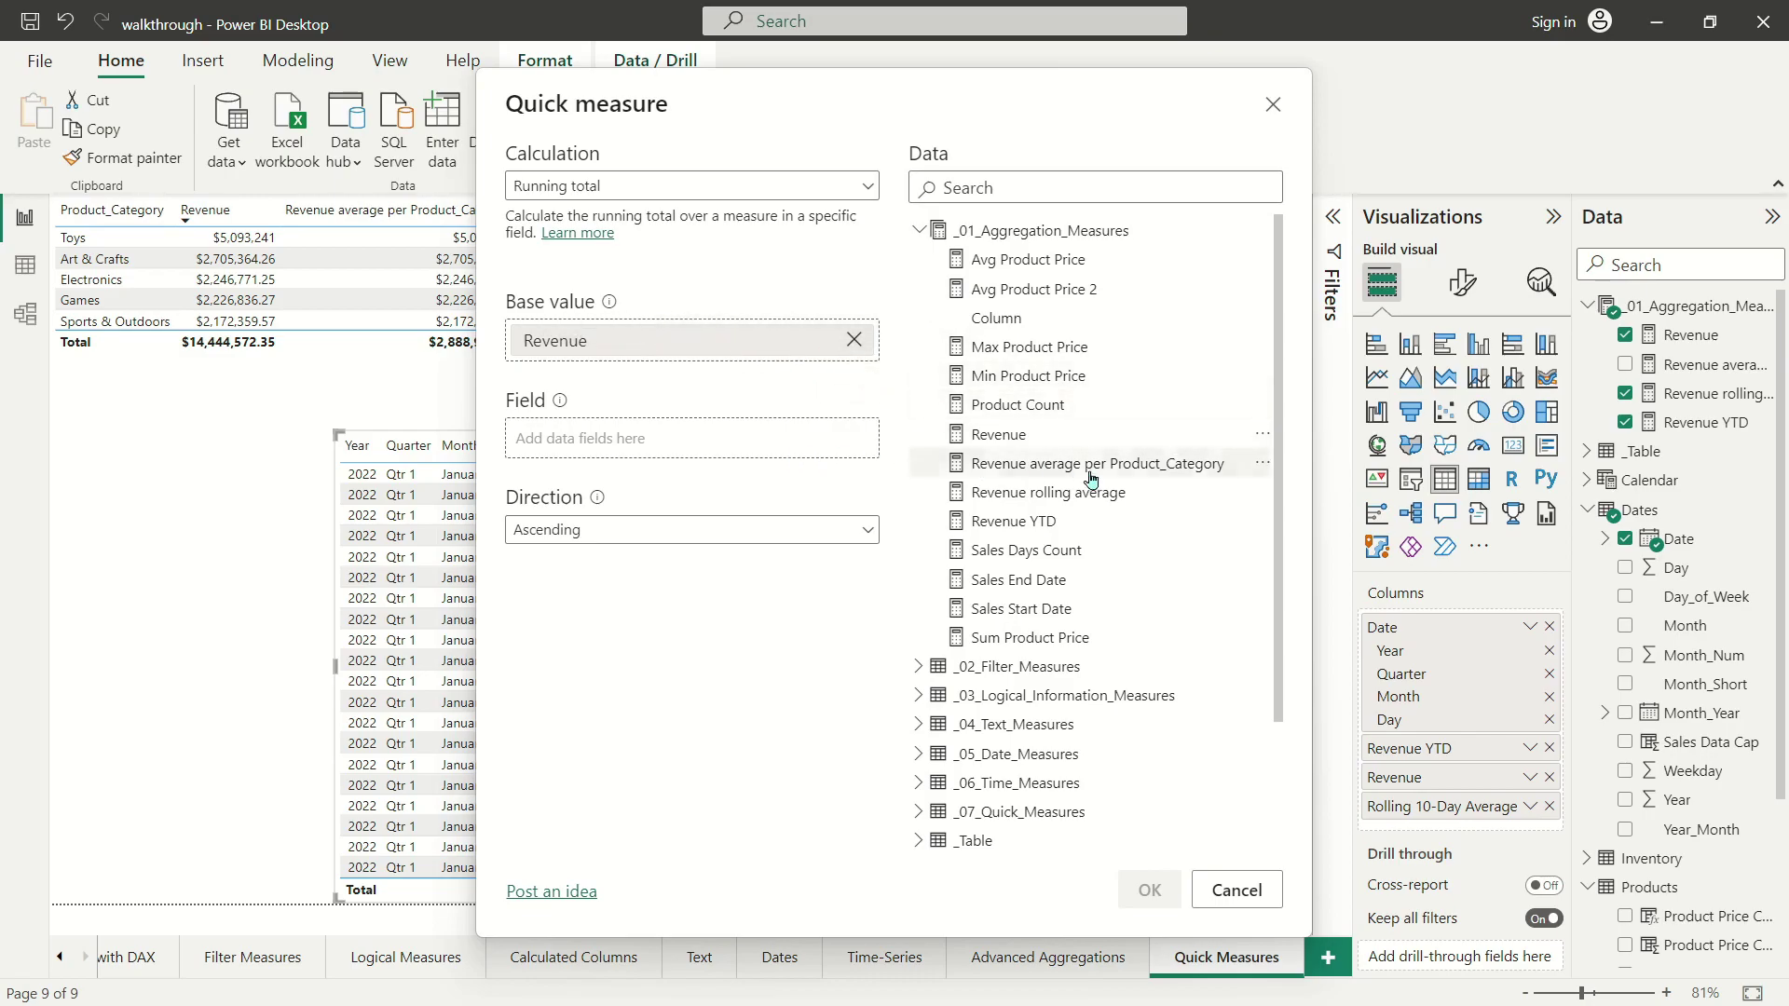
Use Date from the Dates table as the running total's field with ascending direction, and create the measure.
{"action": "scroll", "coordinate": [999, 690], "scroll_direction": "down", "scroll_amount": 3}
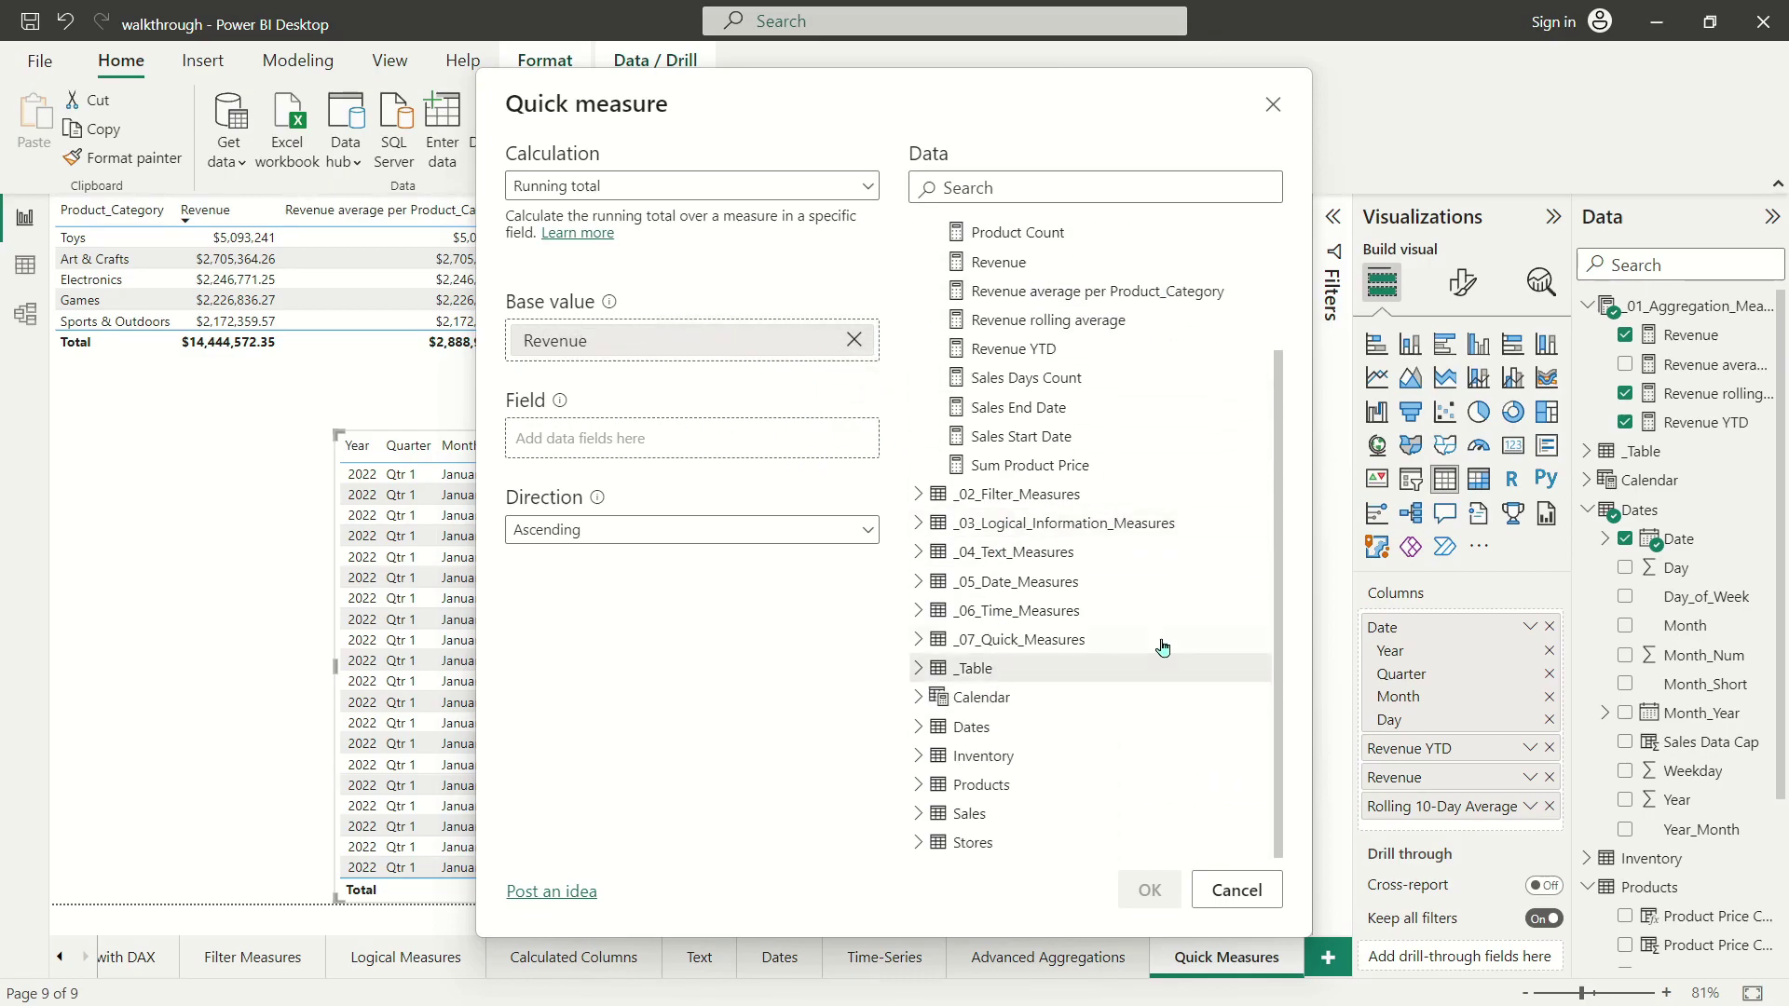
{"action": "left_click", "coordinate": [917, 727]}
{"action": "scroll", "coordinate": [1076, 745], "scroll_direction": "down", "scroll_amount": 5}
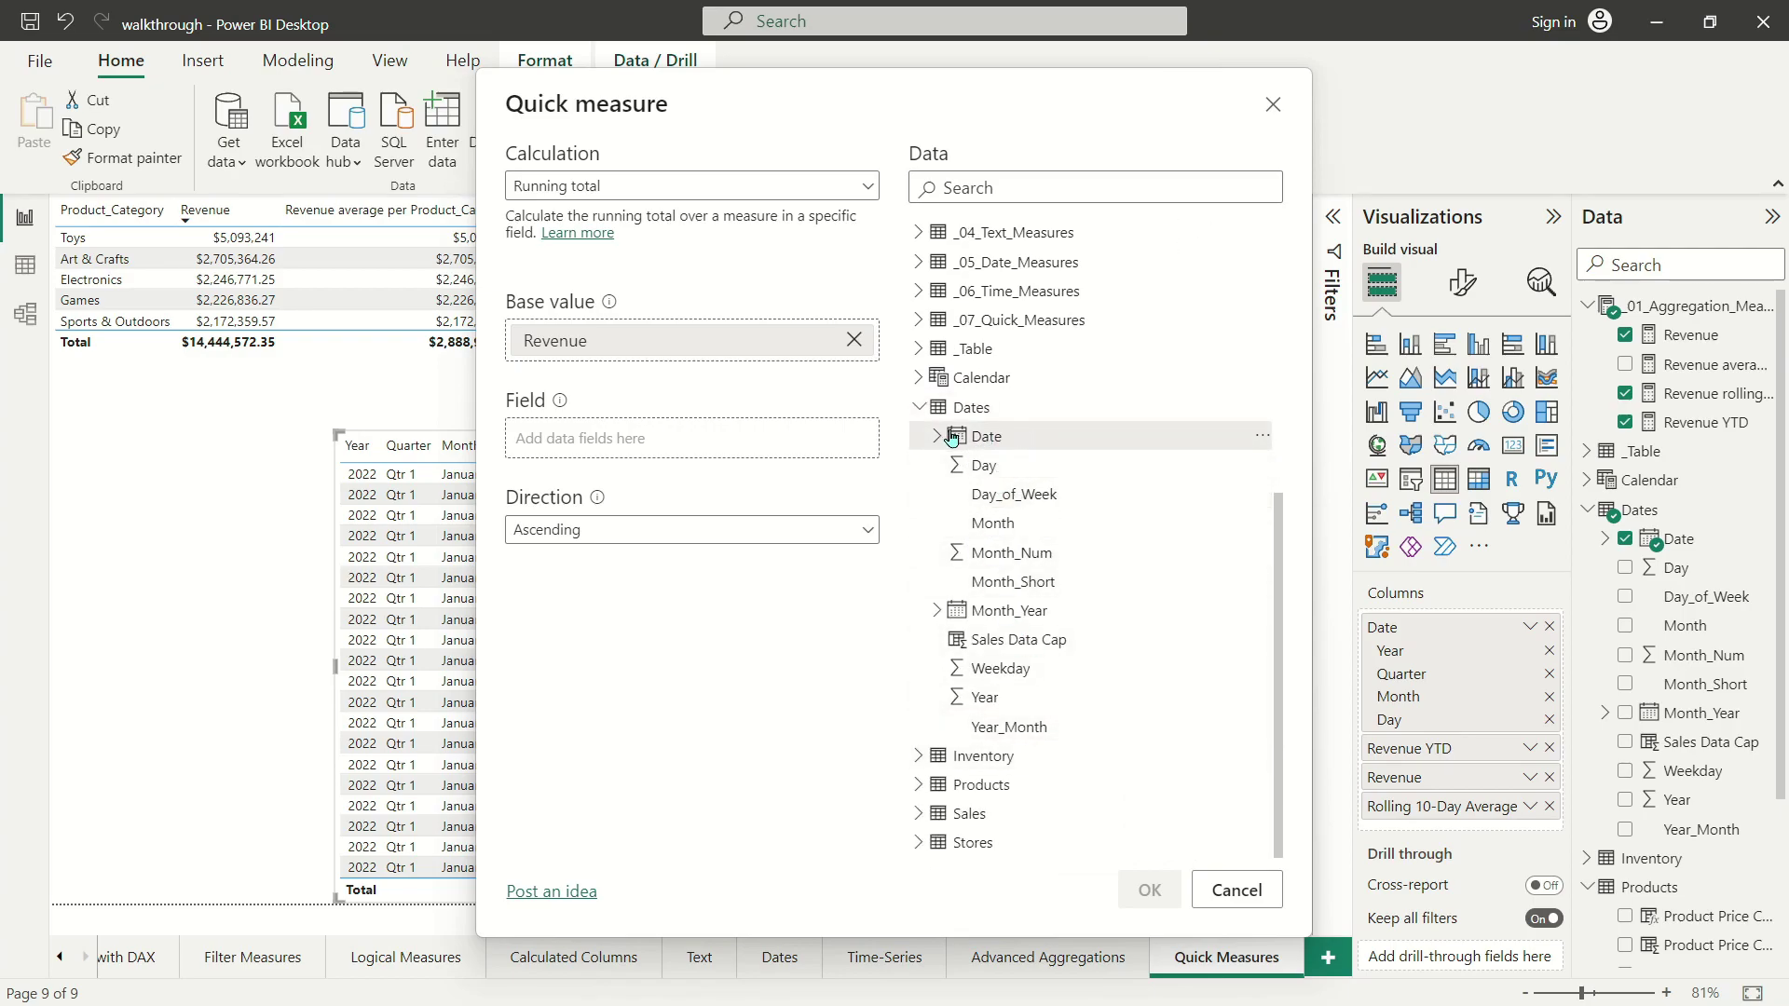
{"action": "left_click_drag", "start_coordinate": [969, 438], "coordinate": [709, 438]}
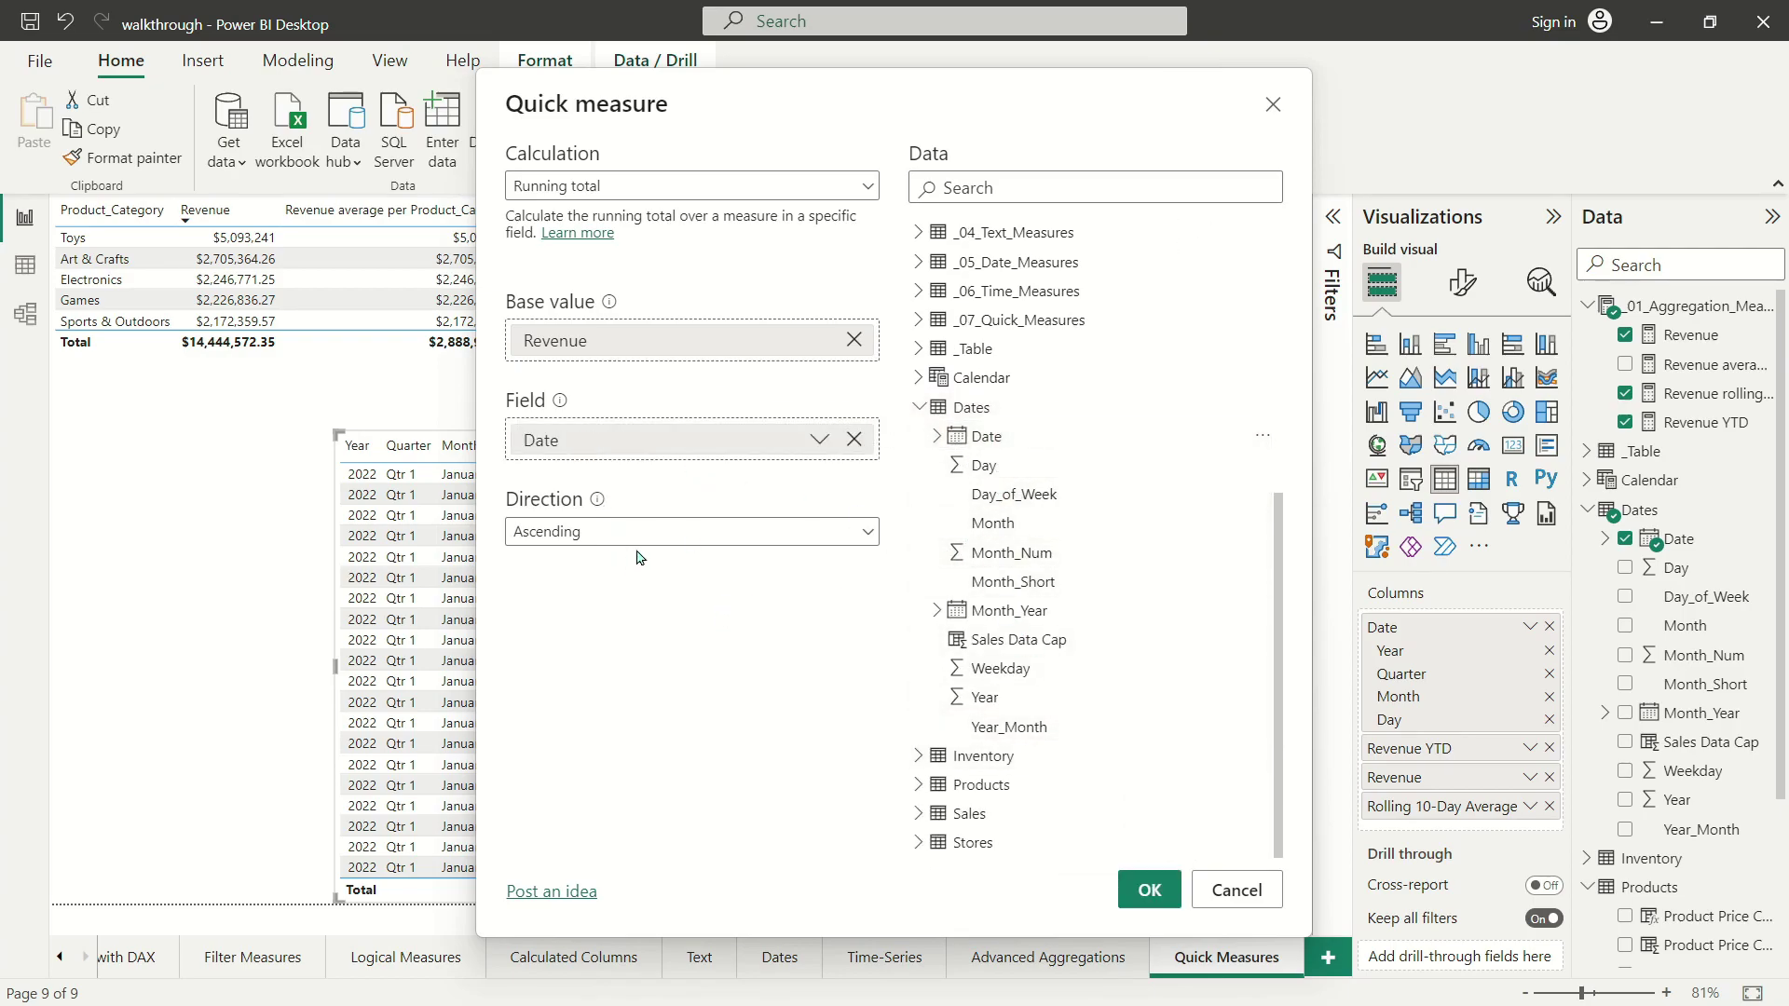
{"action": "left_click", "coordinate": [664, 533]}
{"action": "left_click", "coordinate": [723, 627]}
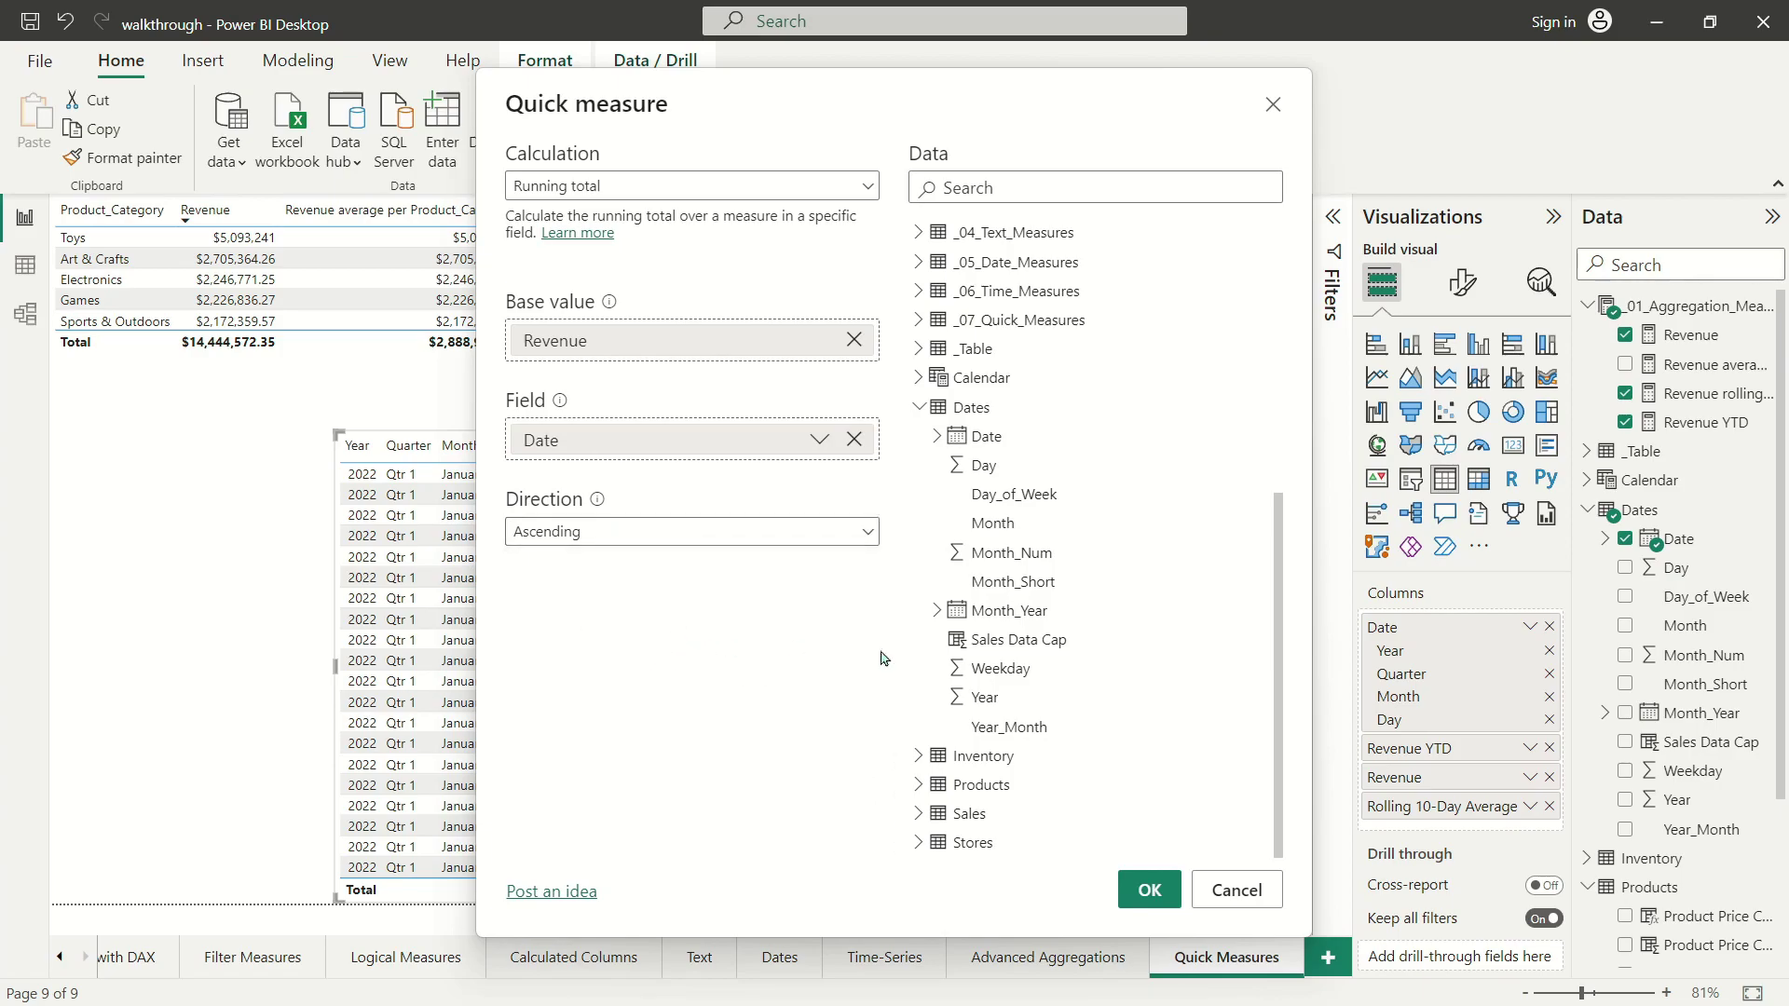
{"action": "left_click", "coordinate": [1149, 886]}
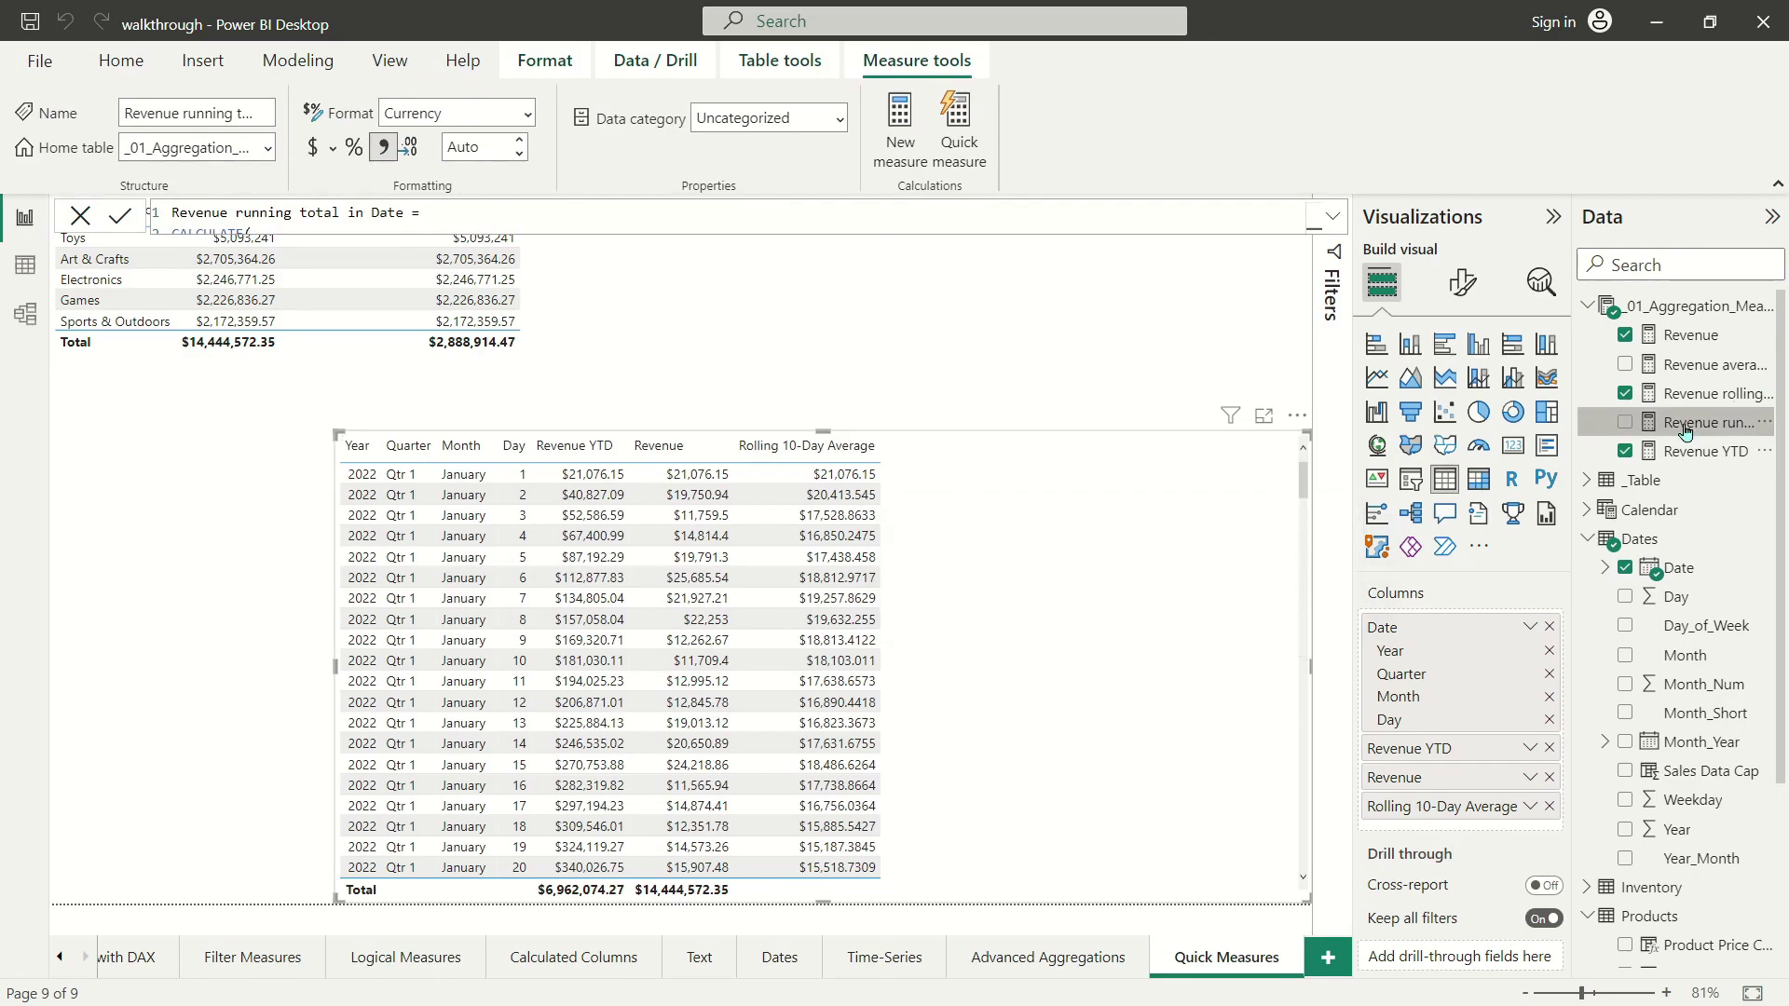
Add the Revenue running total in Date measure to the date table and compare it with Revenue YTD down the rows.
{"action": "left_click_drag", "start_coordinate": [1689, 430], "coordinate": [1180, 681]}
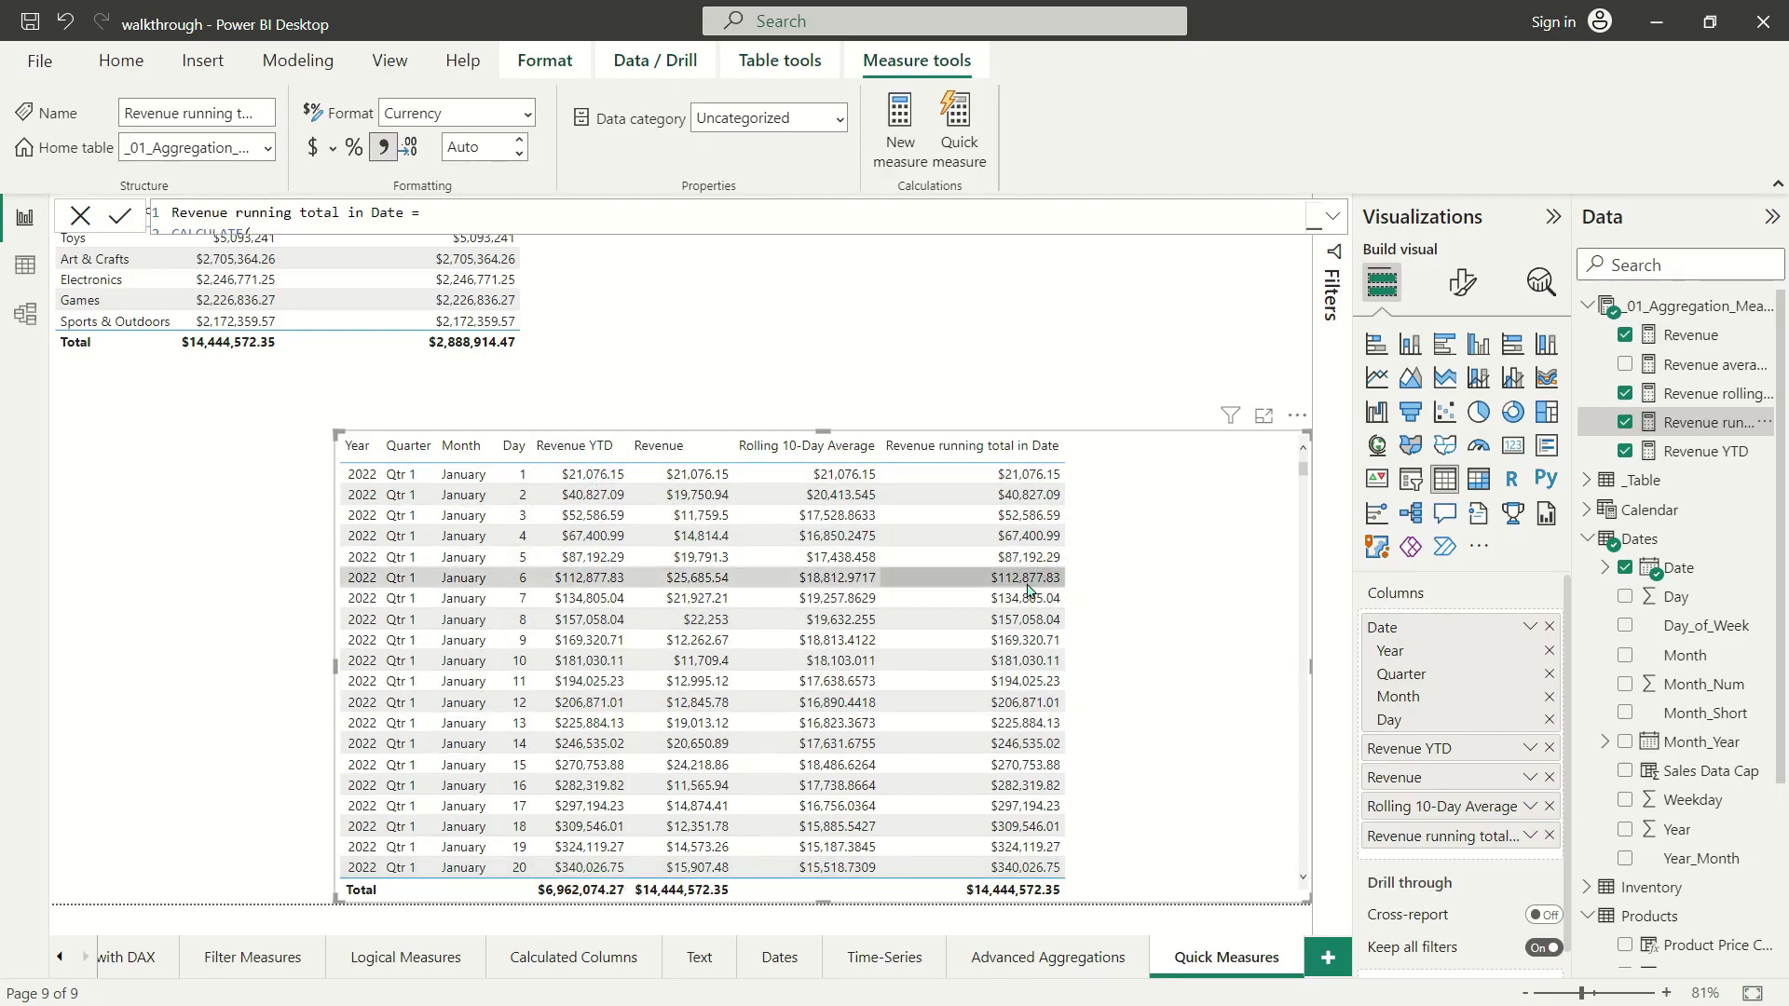
{"action": "scroll", "coordinate": [838, 670], "scroll_direction": "down", "scroll_amount": 10}
{"action": "scroll", "coordinate": [1114, 643], "scroll_direction": "up", "scroll_amount": 10}
{"action": "scroll", "coordinate": [1118, 644], "scroll_direction": "down", "scroll_amount": 20}
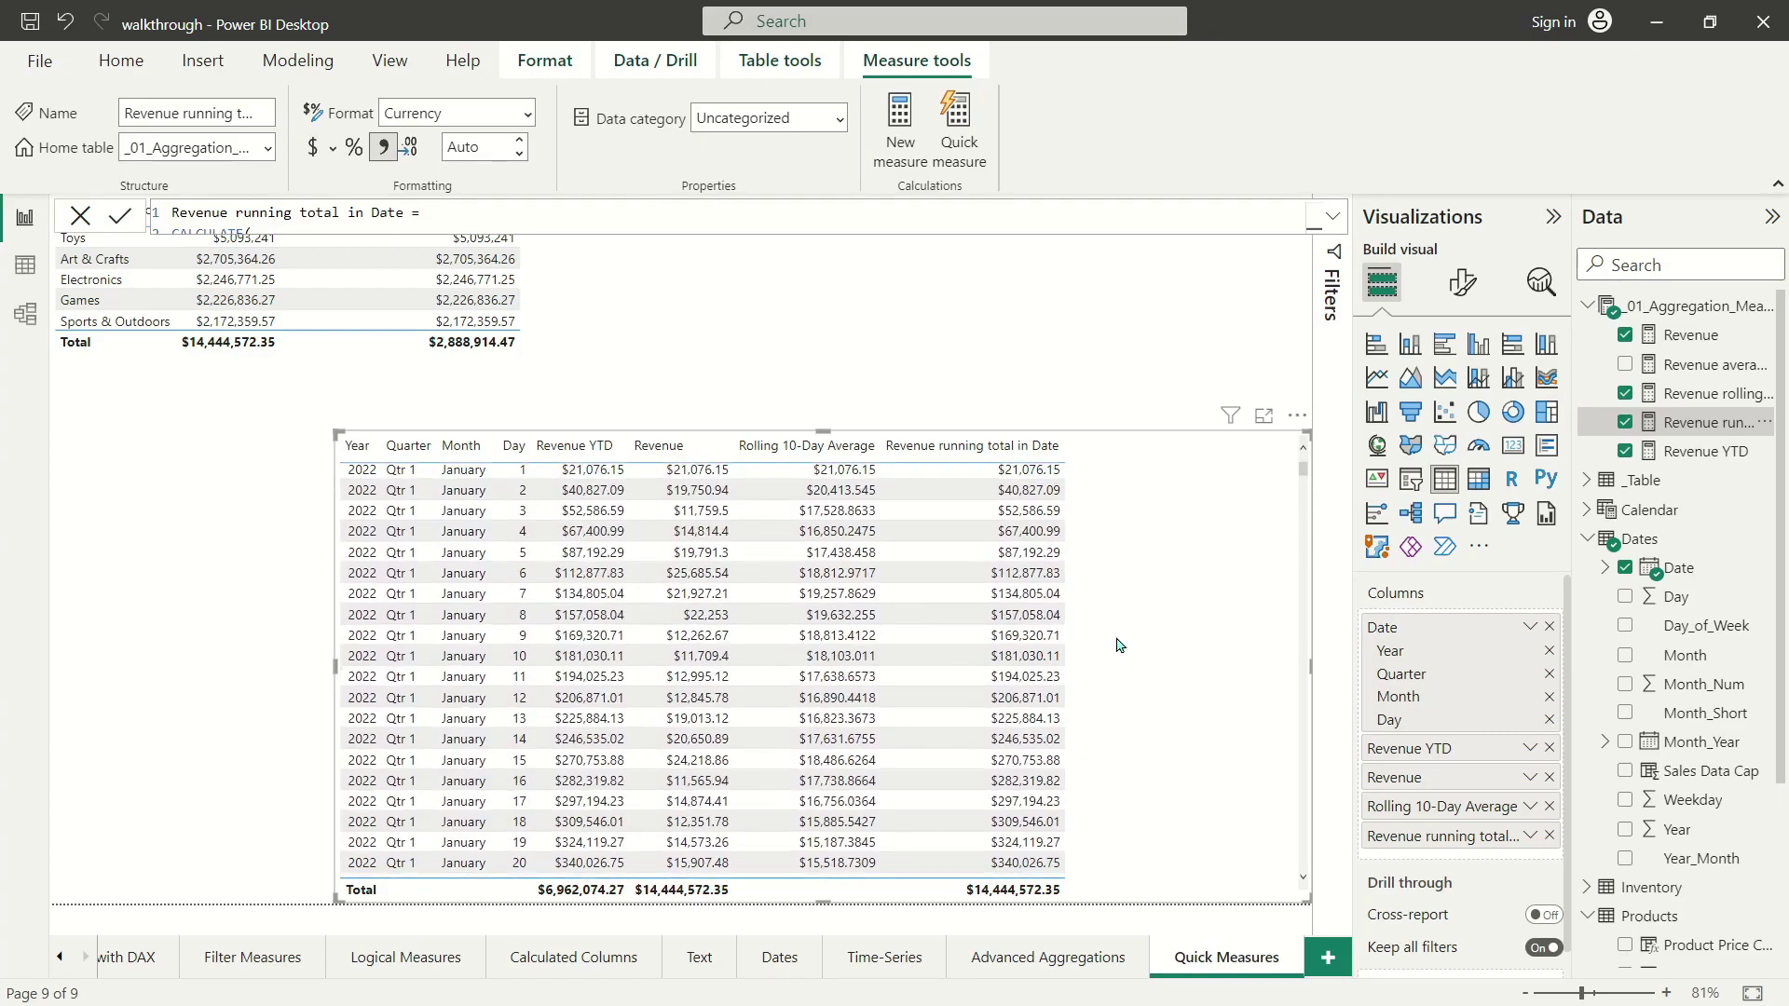
{"action": "scroll", "coordinate": [1118, 644], "scroll_direction": "down", "scroll_amount": 3}
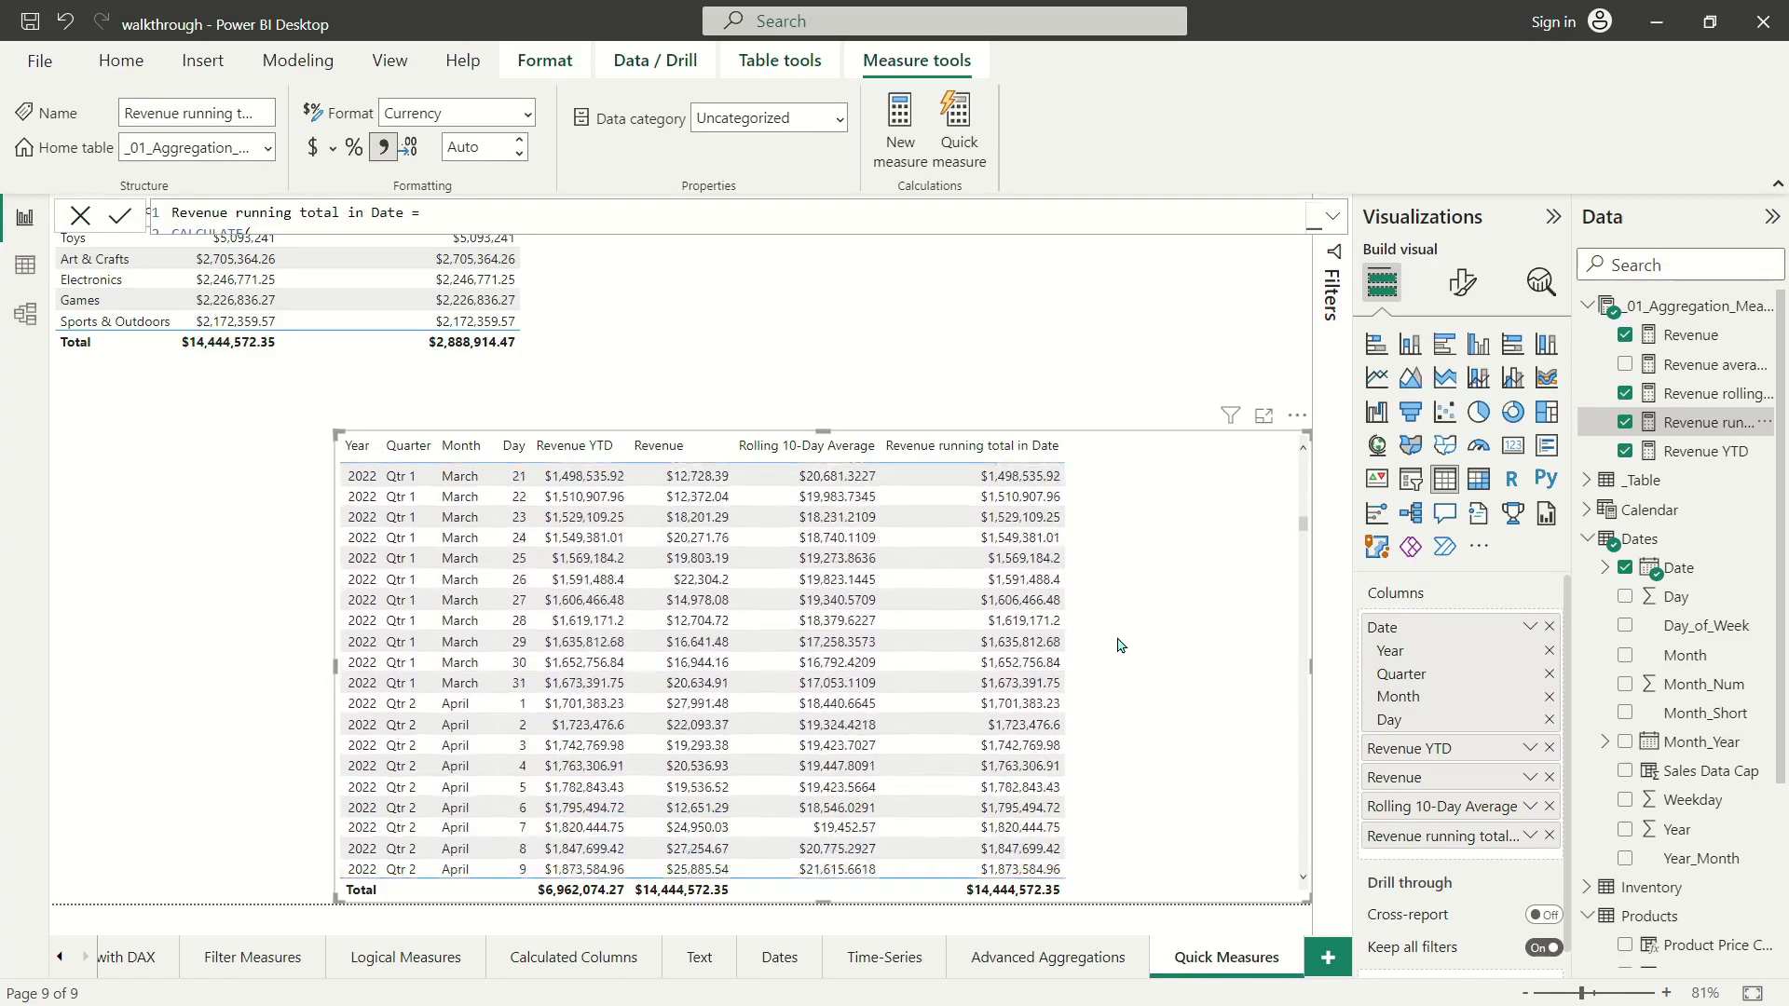
Narrow the date table visual to fit its columns and deselect it.
{"action": "left_click_drag", "start_coordinate": [335, 430], "coordinate": [532, 431]}
{"action": "mouse_move", "coordinate": [1295, 620]}
{"action": "left_mouse_down"}
{"action": "mouse_move", "coordinate": [1296, 495]}
{"action": "mouse_move", "coordinate": [1295, 630]}
{"action": "left_mouse_up"}
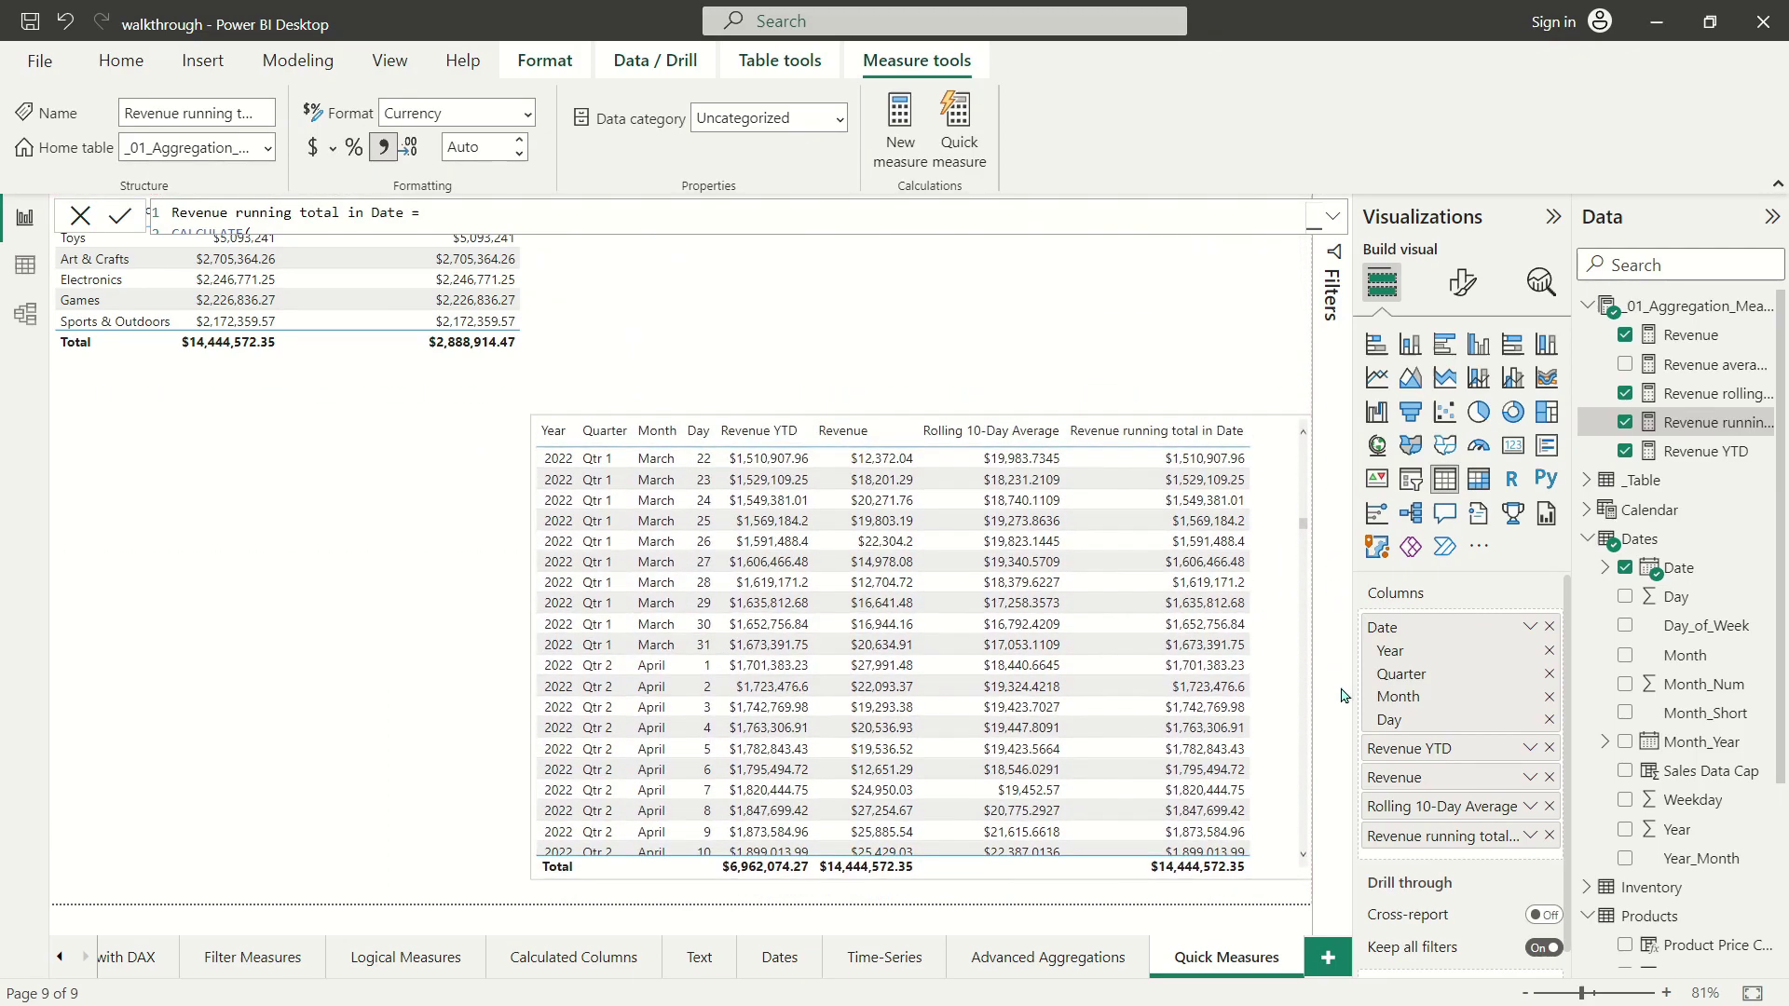
{"action": "left_click", "coordinate": [245, 536]}
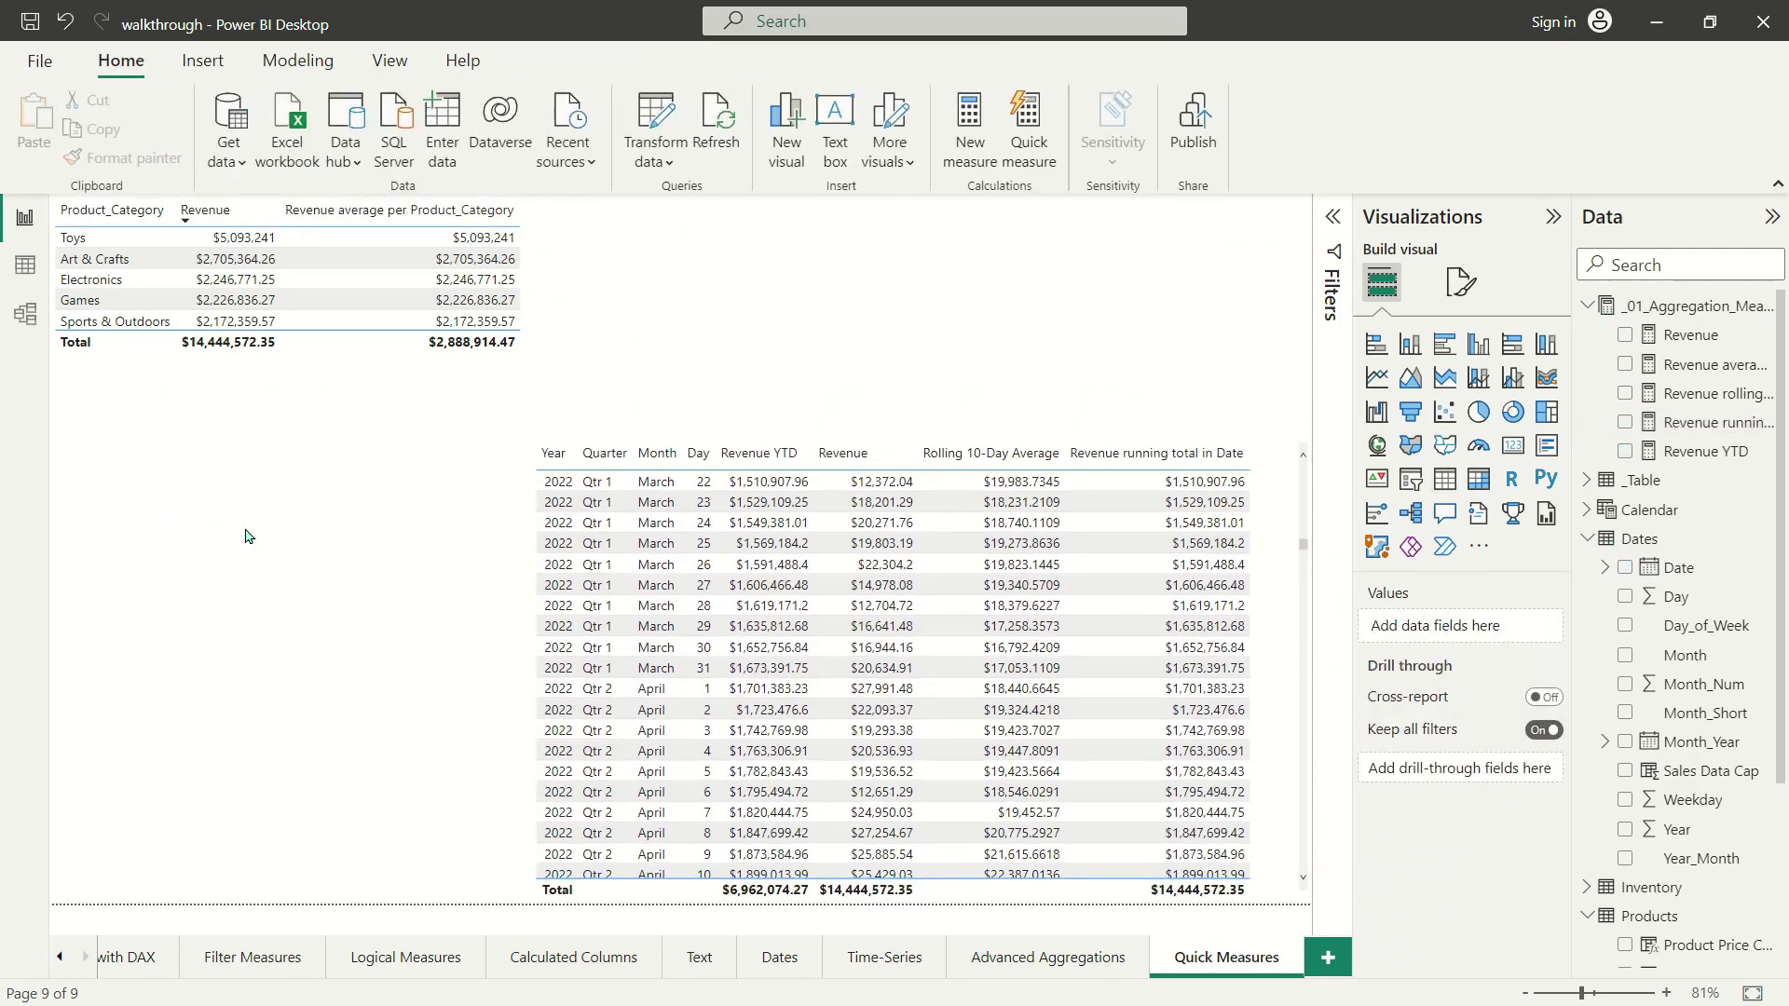